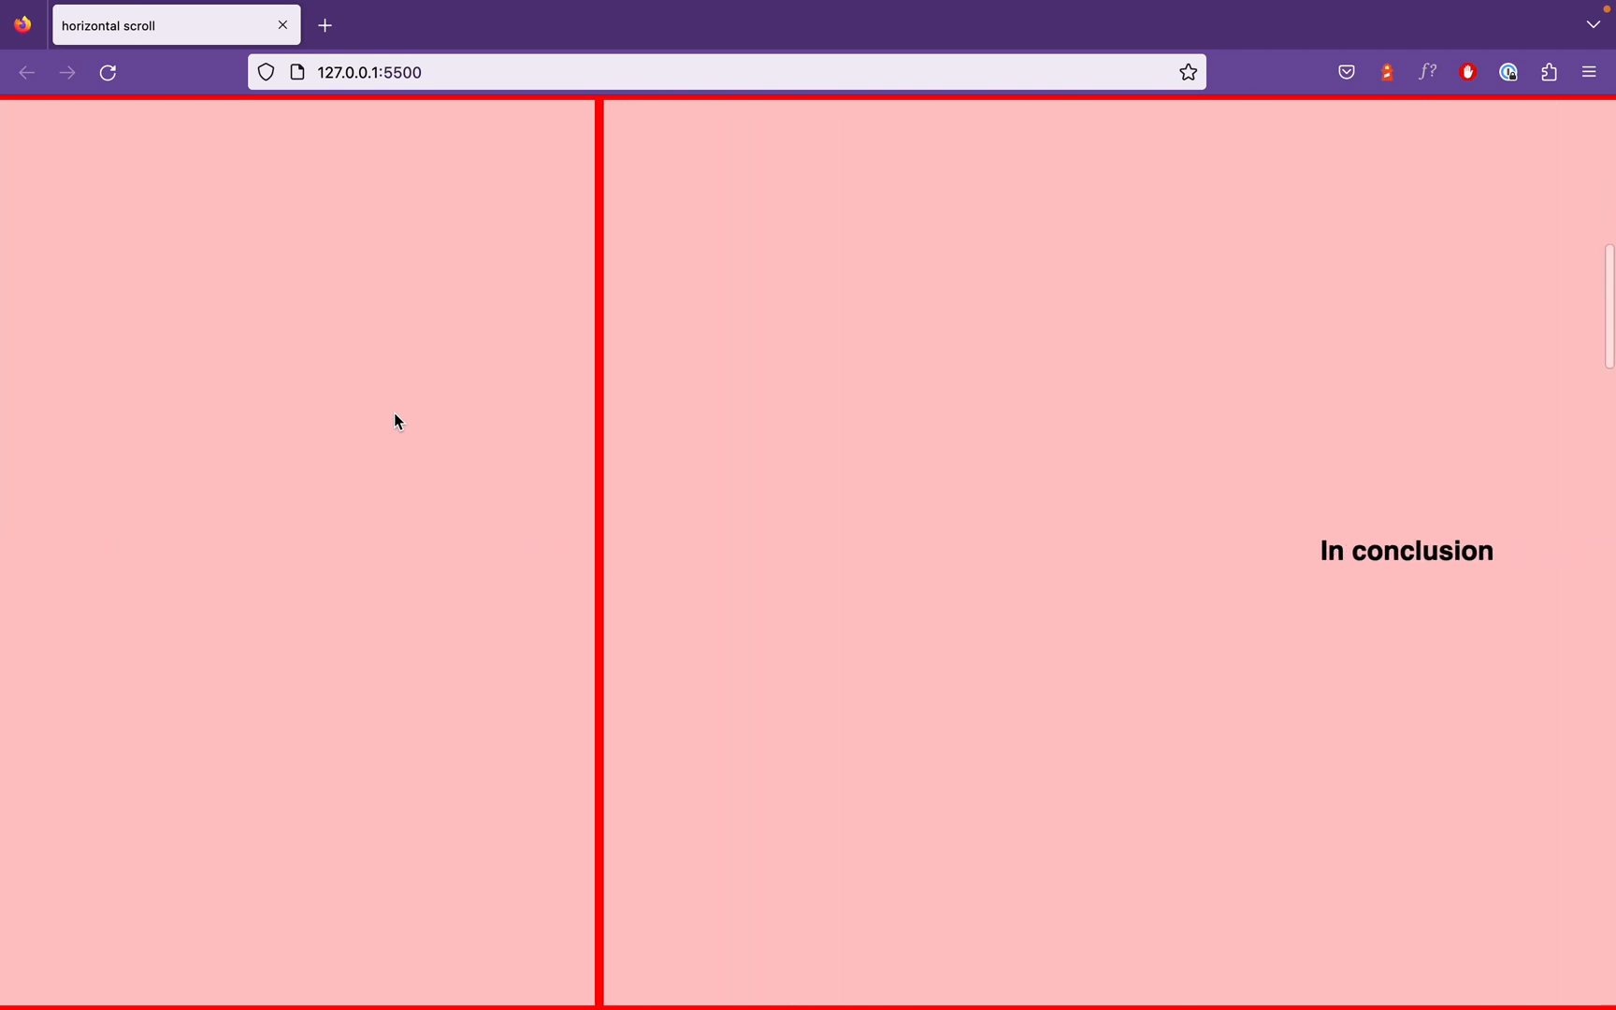
scroll(395, 421, "down", 3)
scroll(395, 421, "down", 3)
scroll(396, 421, "down", 3)
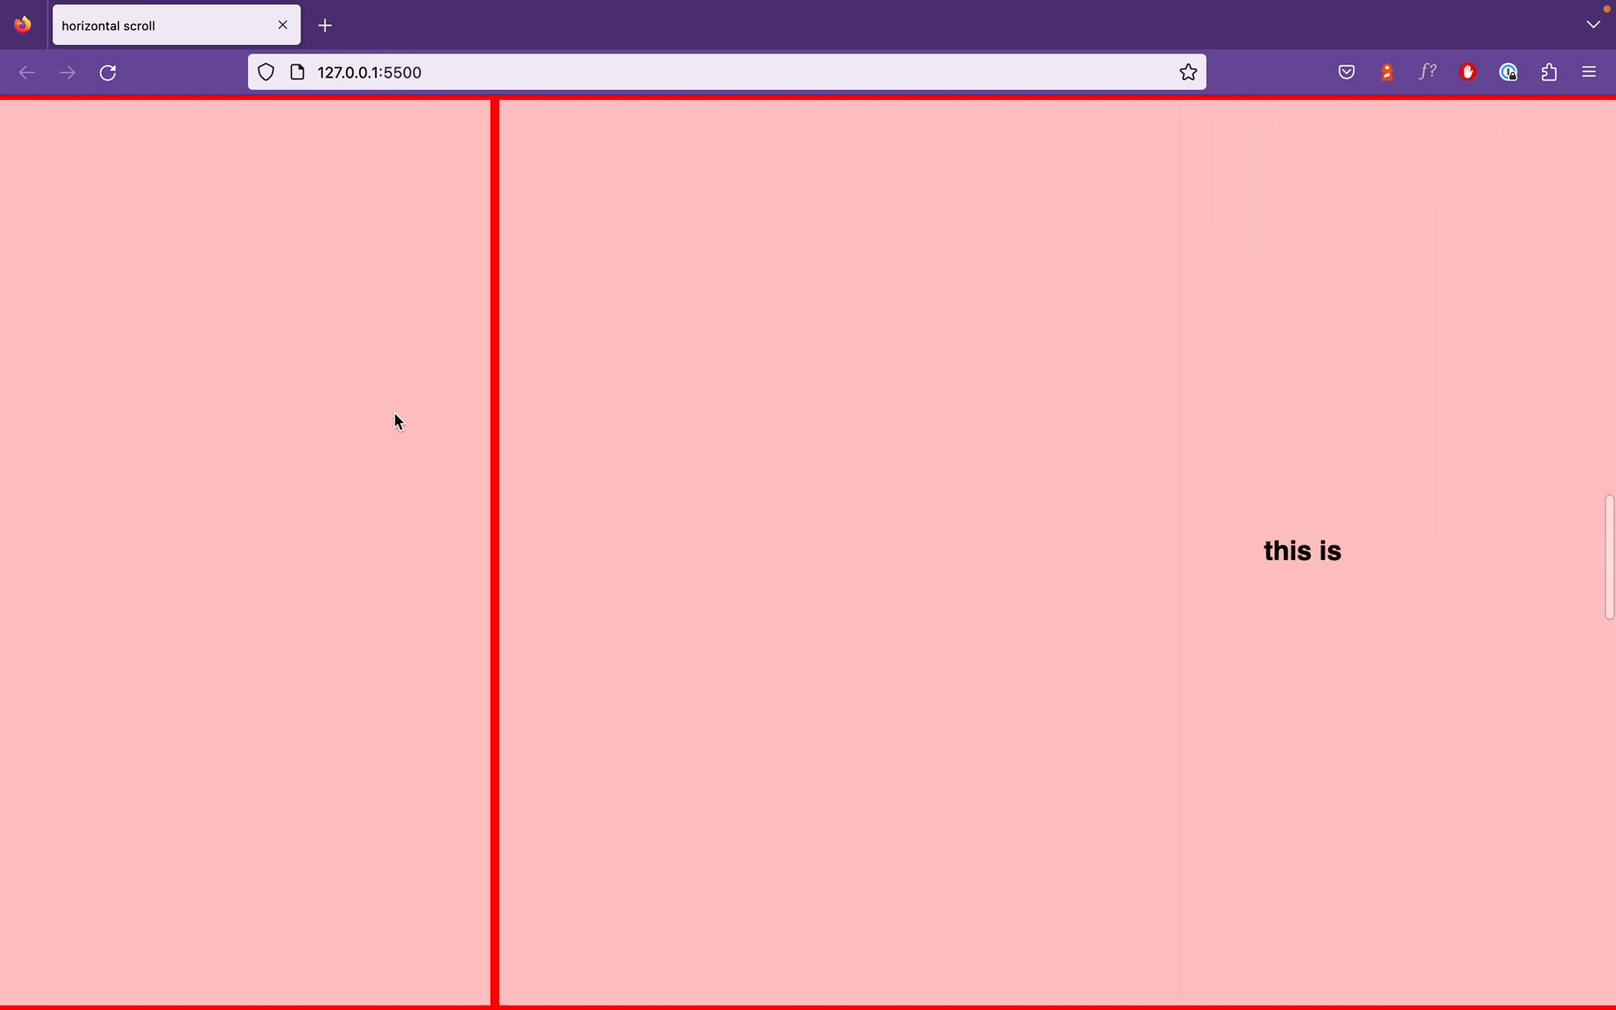
scroll(396, 420, "down", 3)
scroll(395, 420, "down", 3)
scroll(396, 420, "down", 3)
scroll(395, 421, "down", 3)
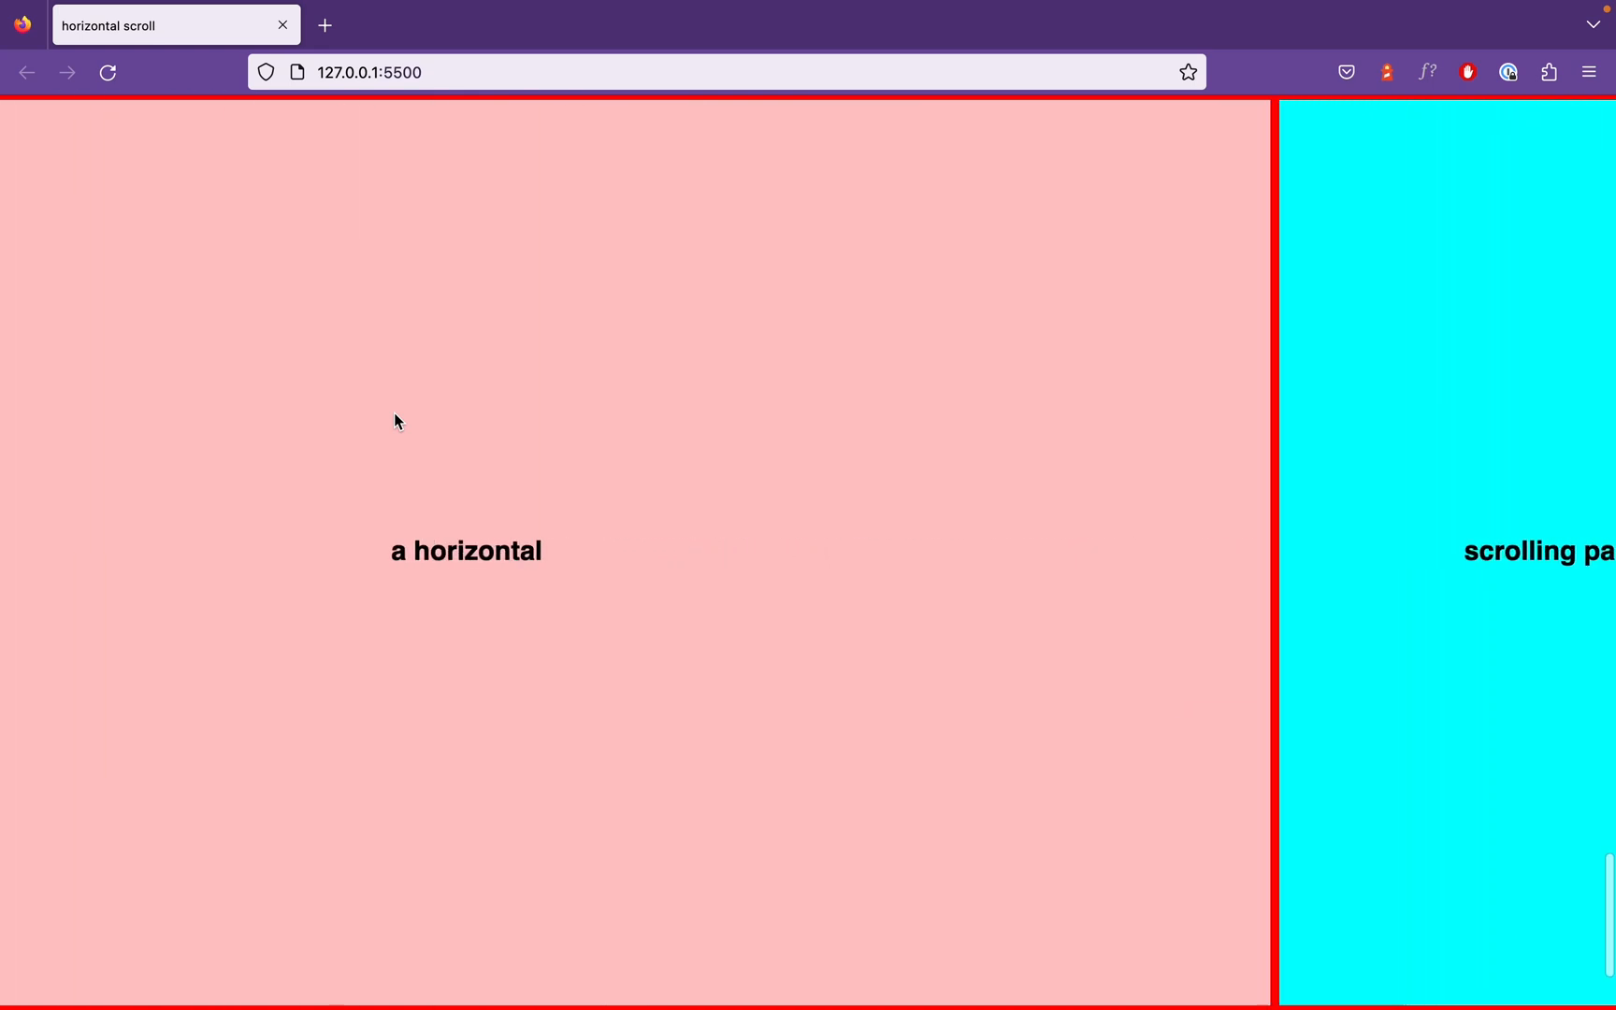
scroll(395, 420, "down", 3)
scroll(395, 419, "up", 5)
scroll(396, 421, "up", 2)
scroll(396, 421, "up", 4)
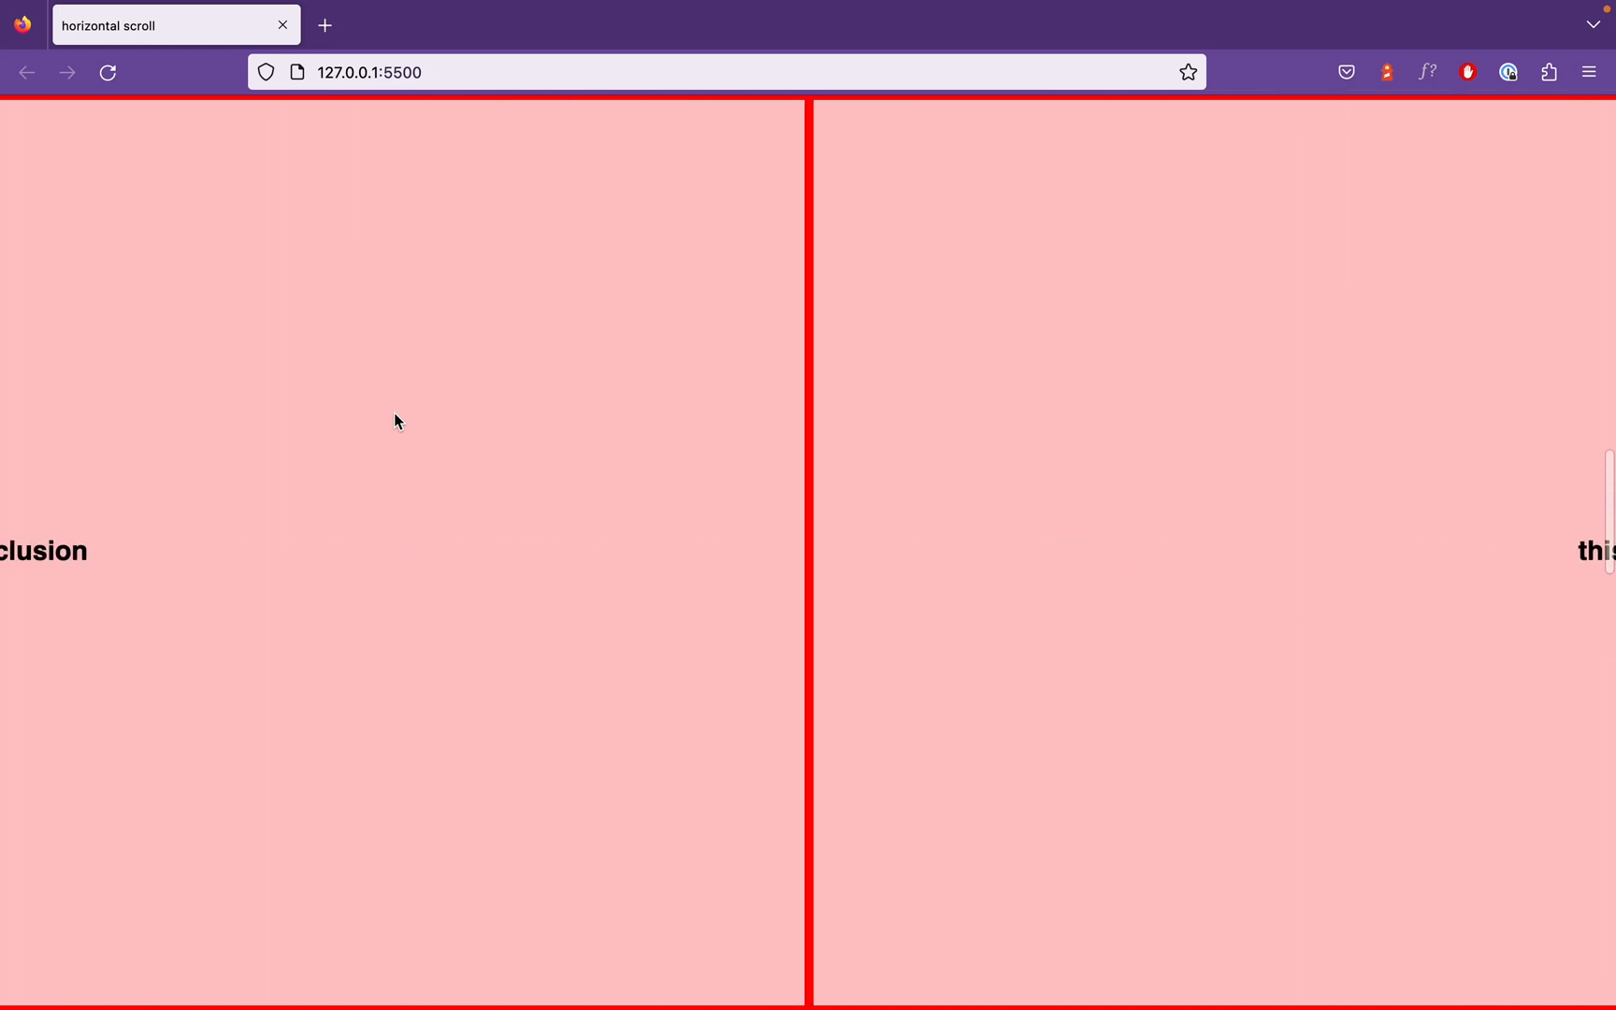
scroll(395, 421, "up", 4)
scroll(396, 420, "up", 4)
scroll(395, 421, "up", 3)
scroll(395, 421, "down", 4)
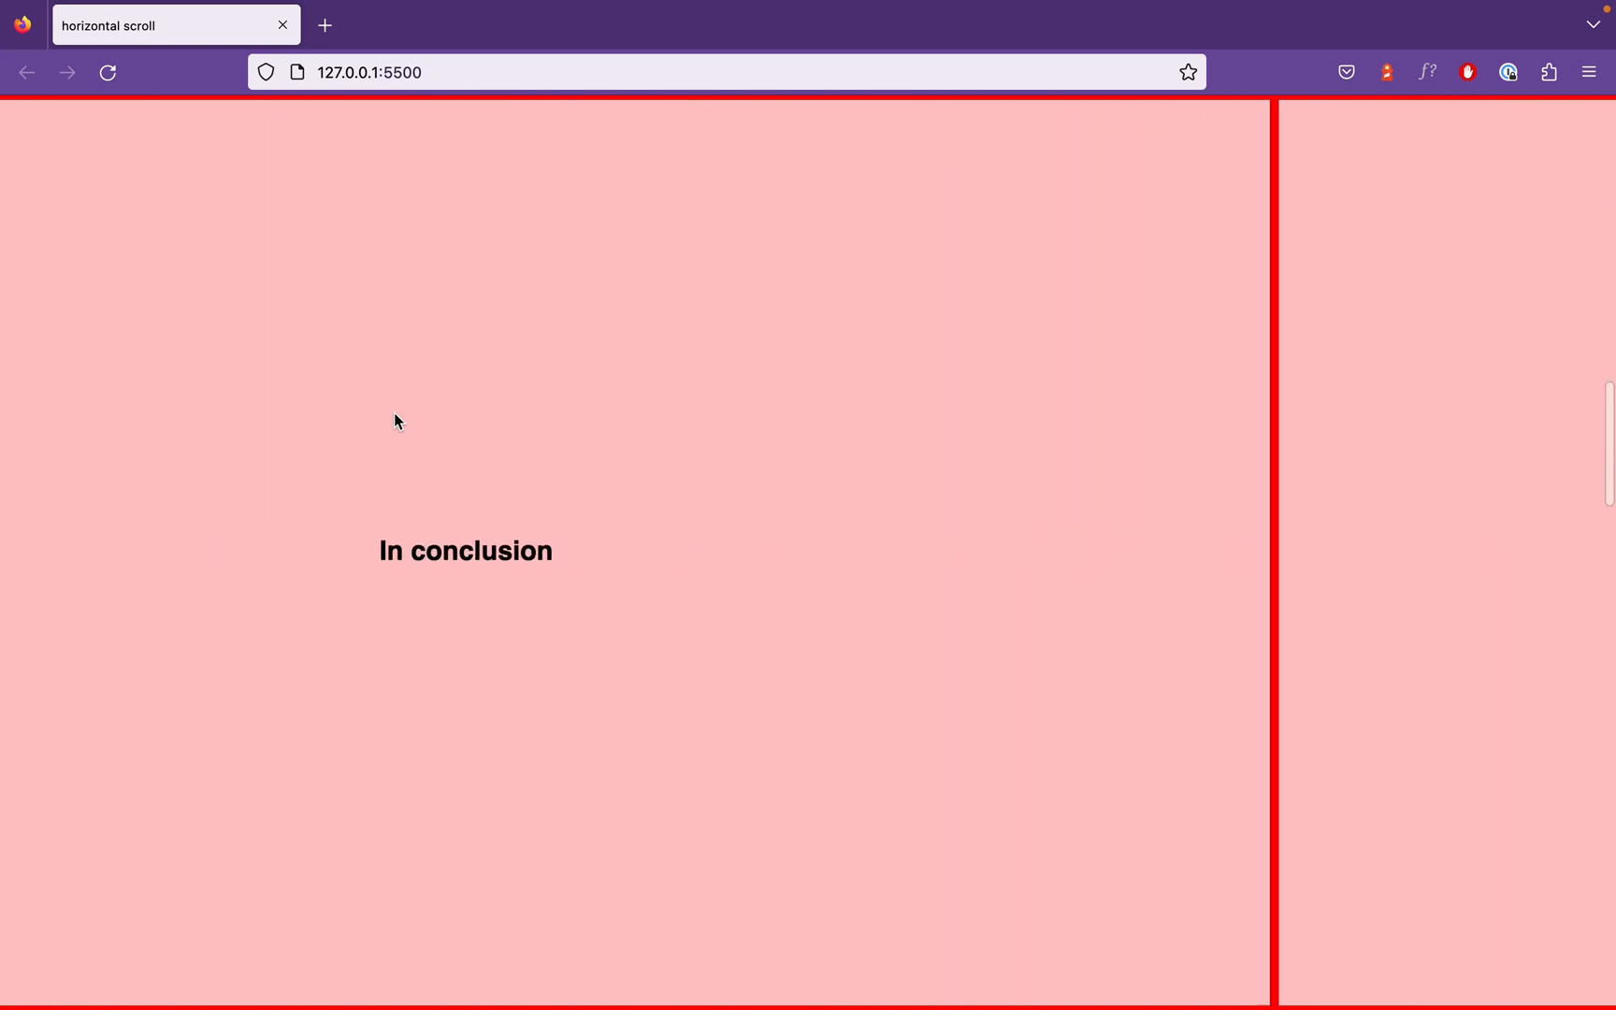
scroll(395, 421, "down", 4)
scroll(395, 421, "down", 3)
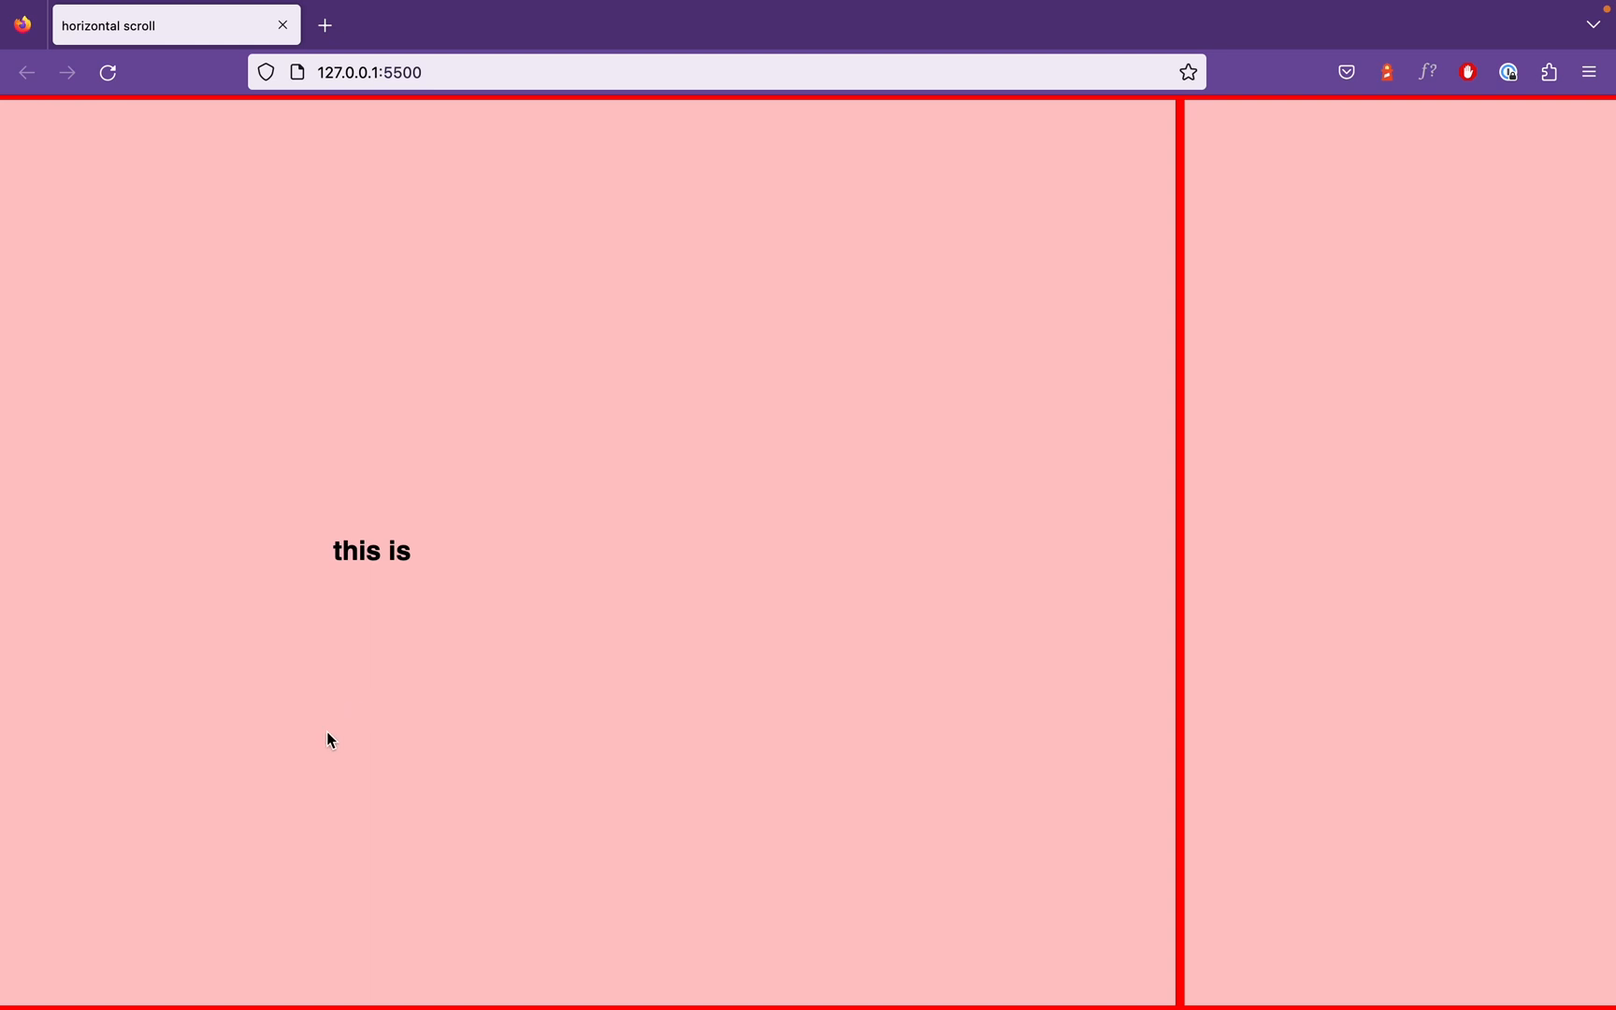
Review index.html, main.css and the empty main.js, then view the unstyled page in Firefox
key("super+Tab")
scroll(617, 370, "up", 3)
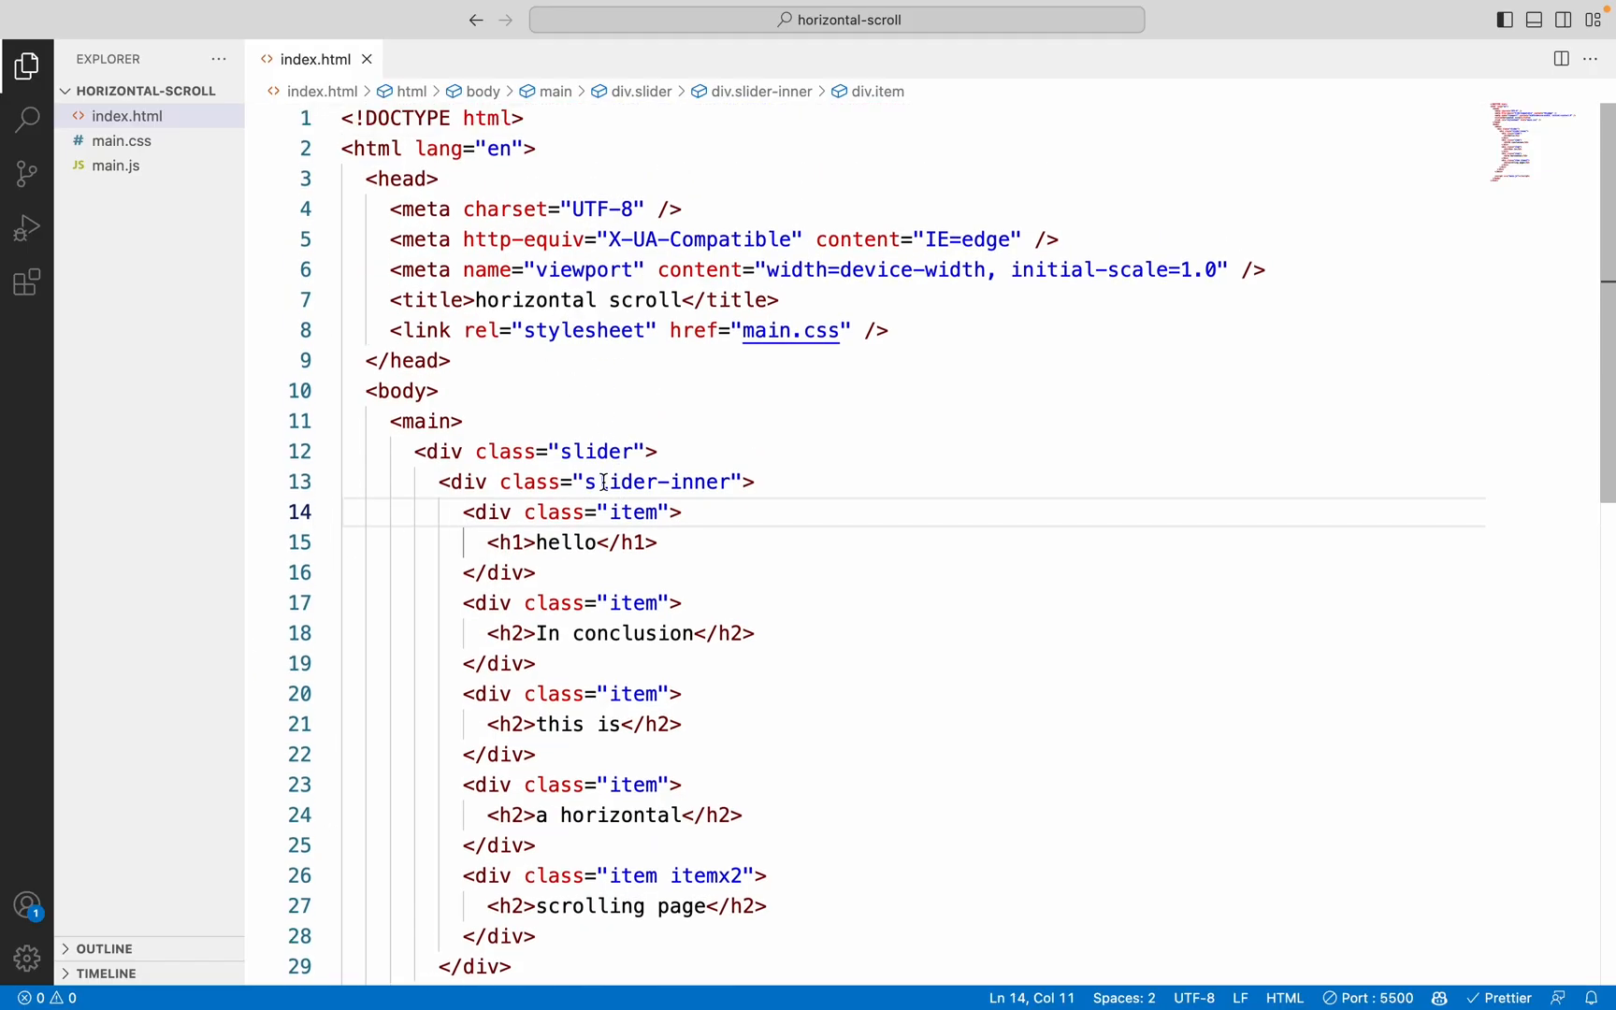
scroll(599, 482, "down", 3)
scroll(587, 536, "down", 2)
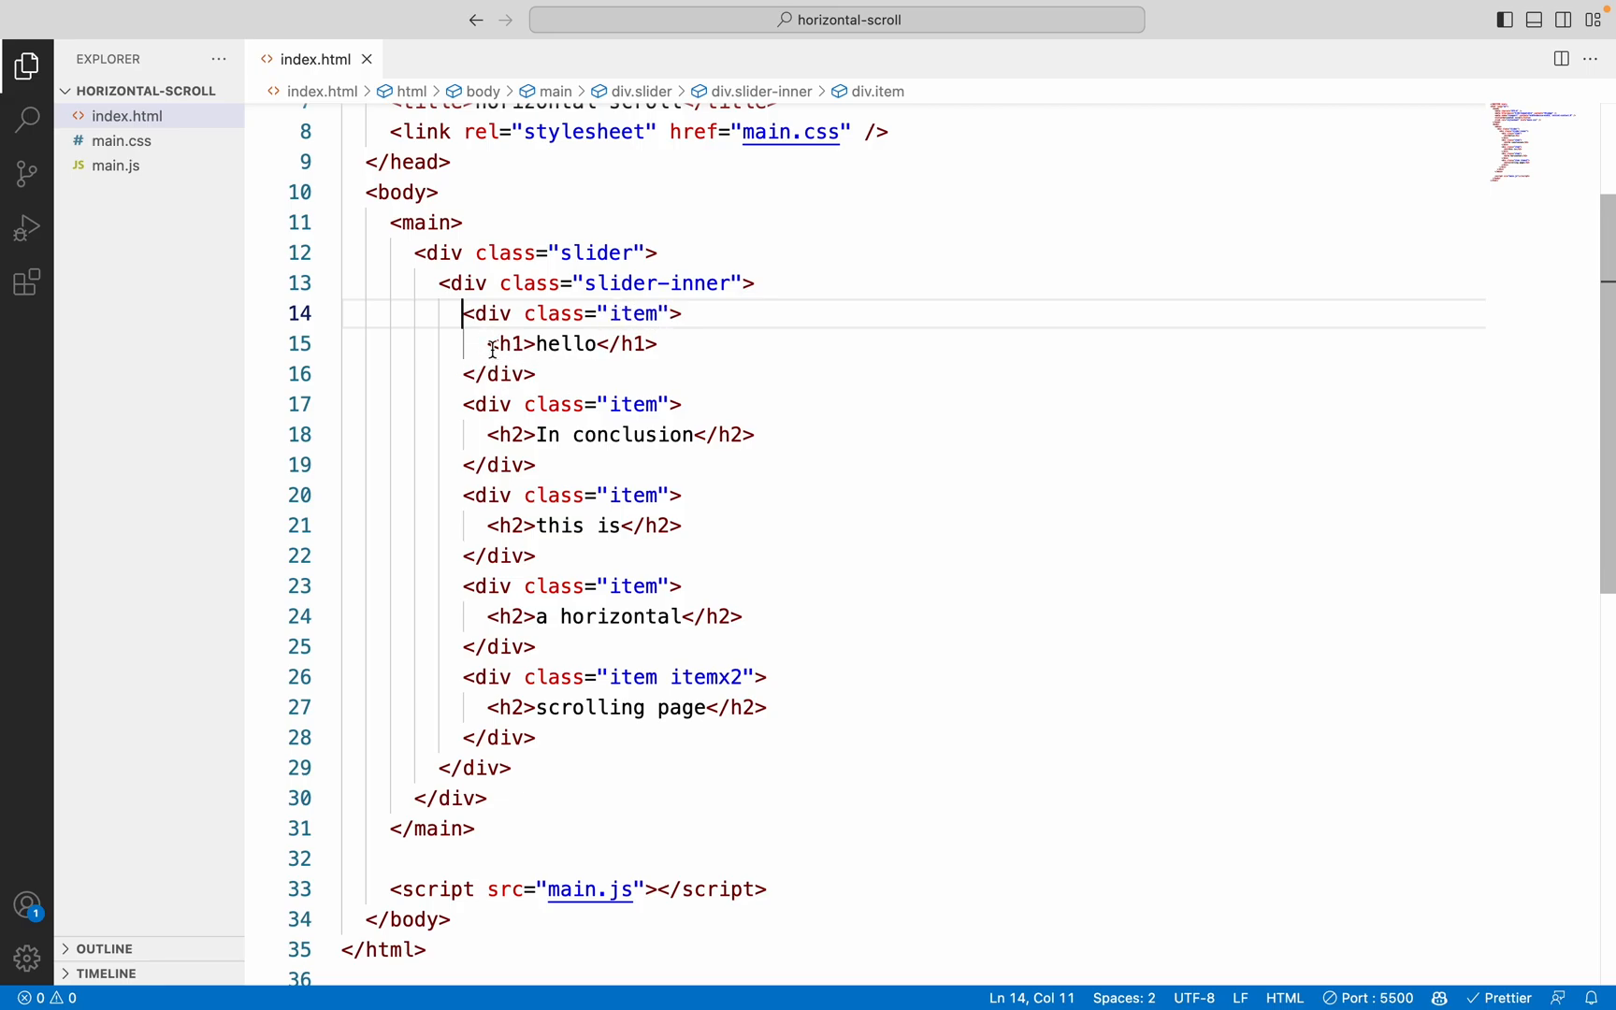
scroll(578, 621, "down", 1)
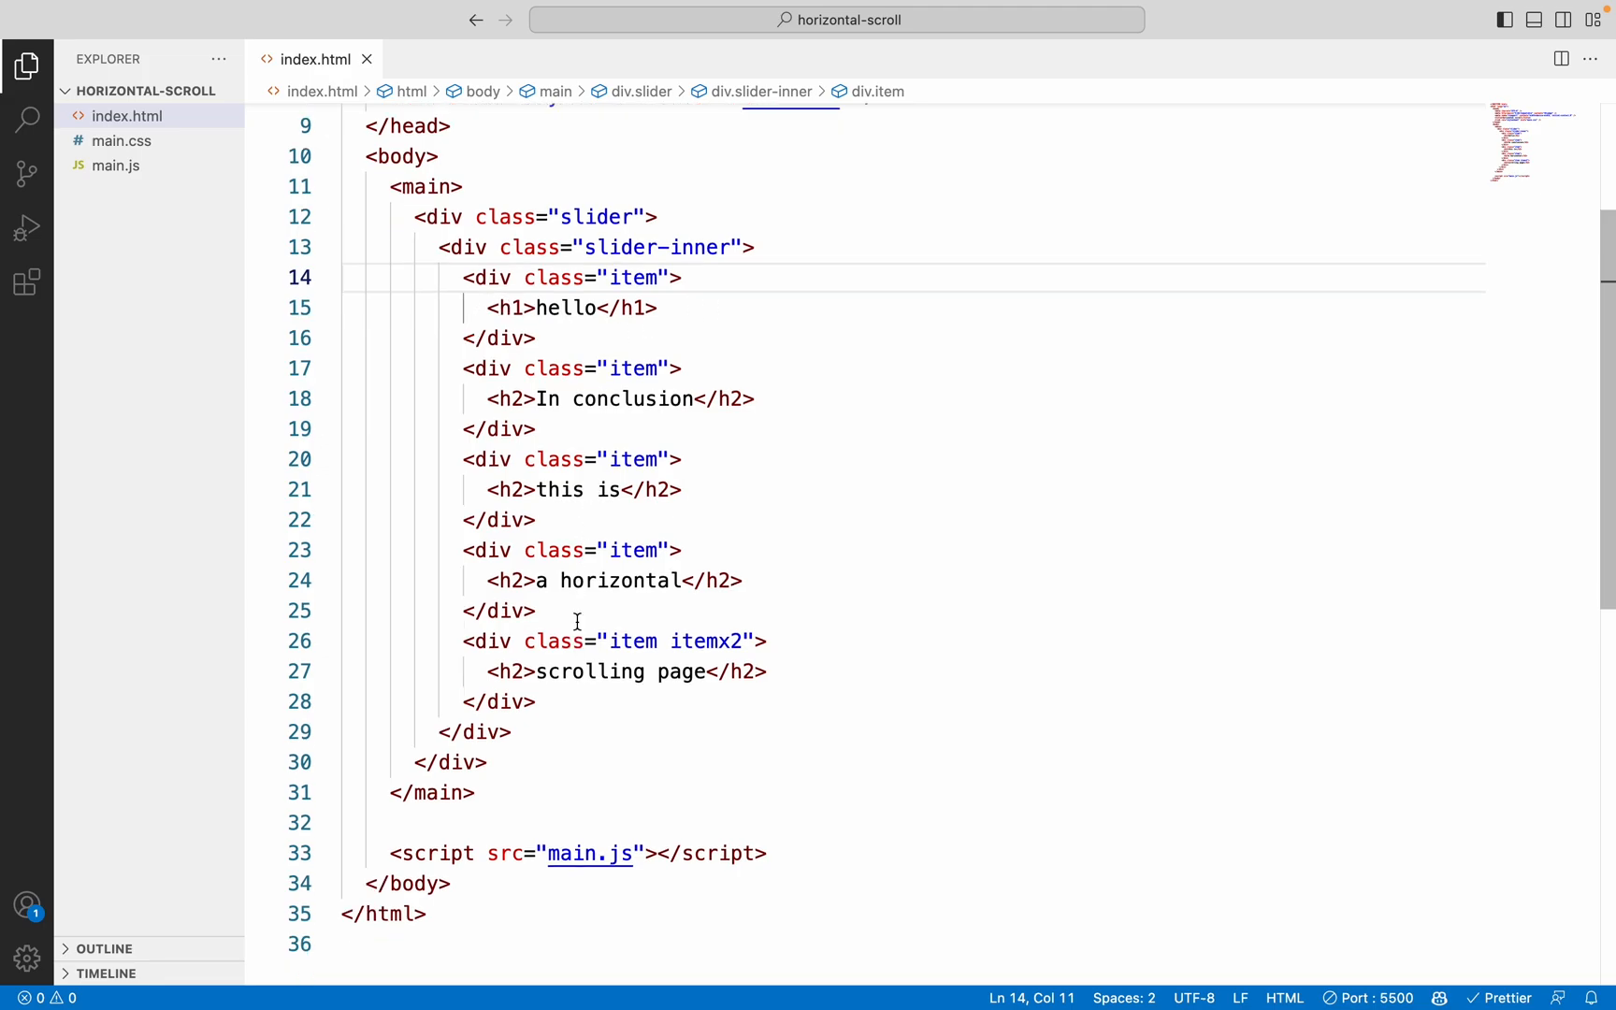
scroll(493, 710, "up", 2)
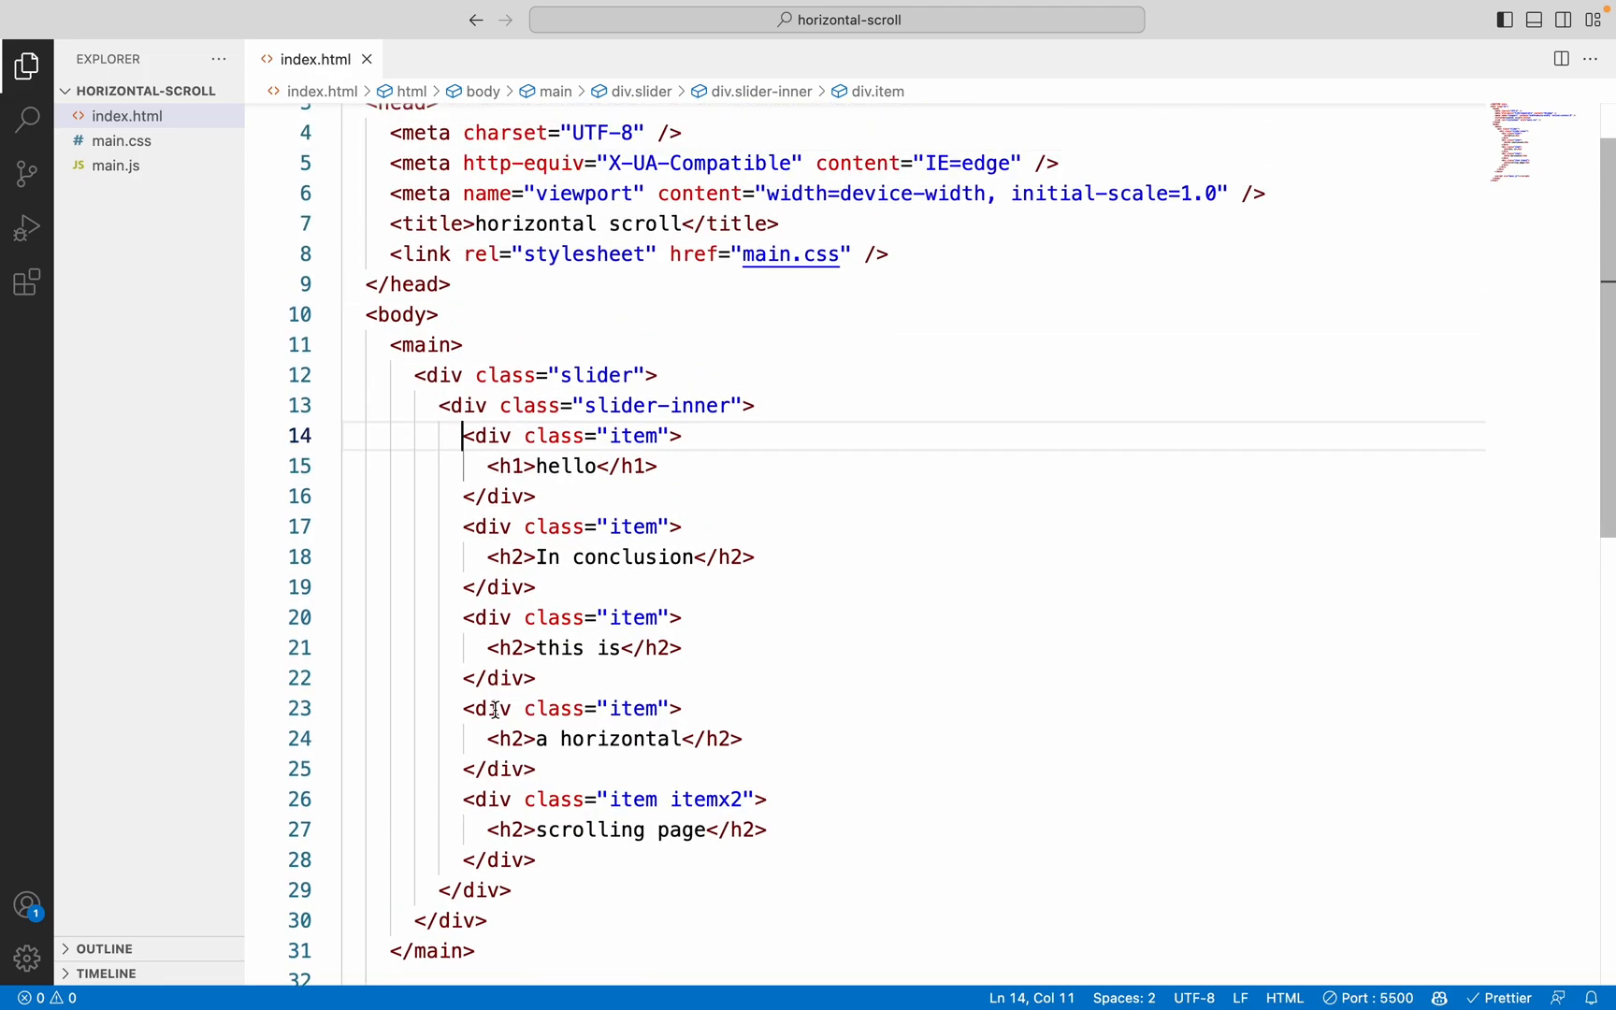
scroll(494, 711, "up", 2)
left_click(122, 141)
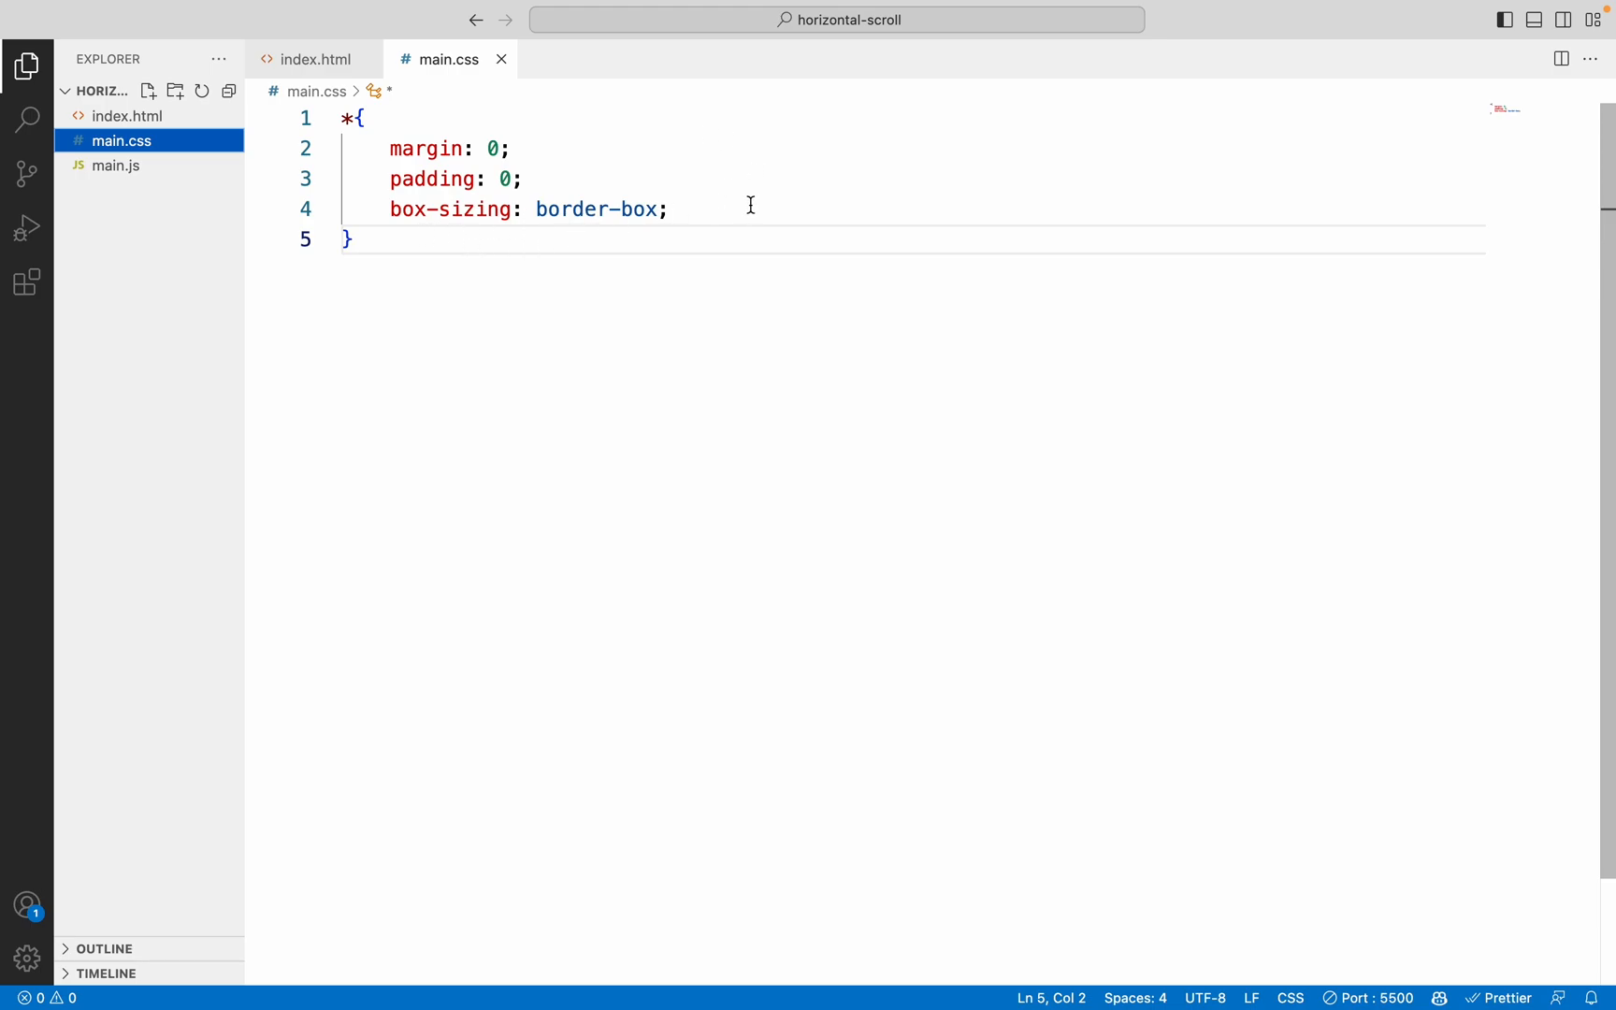
left_click(139, 166)
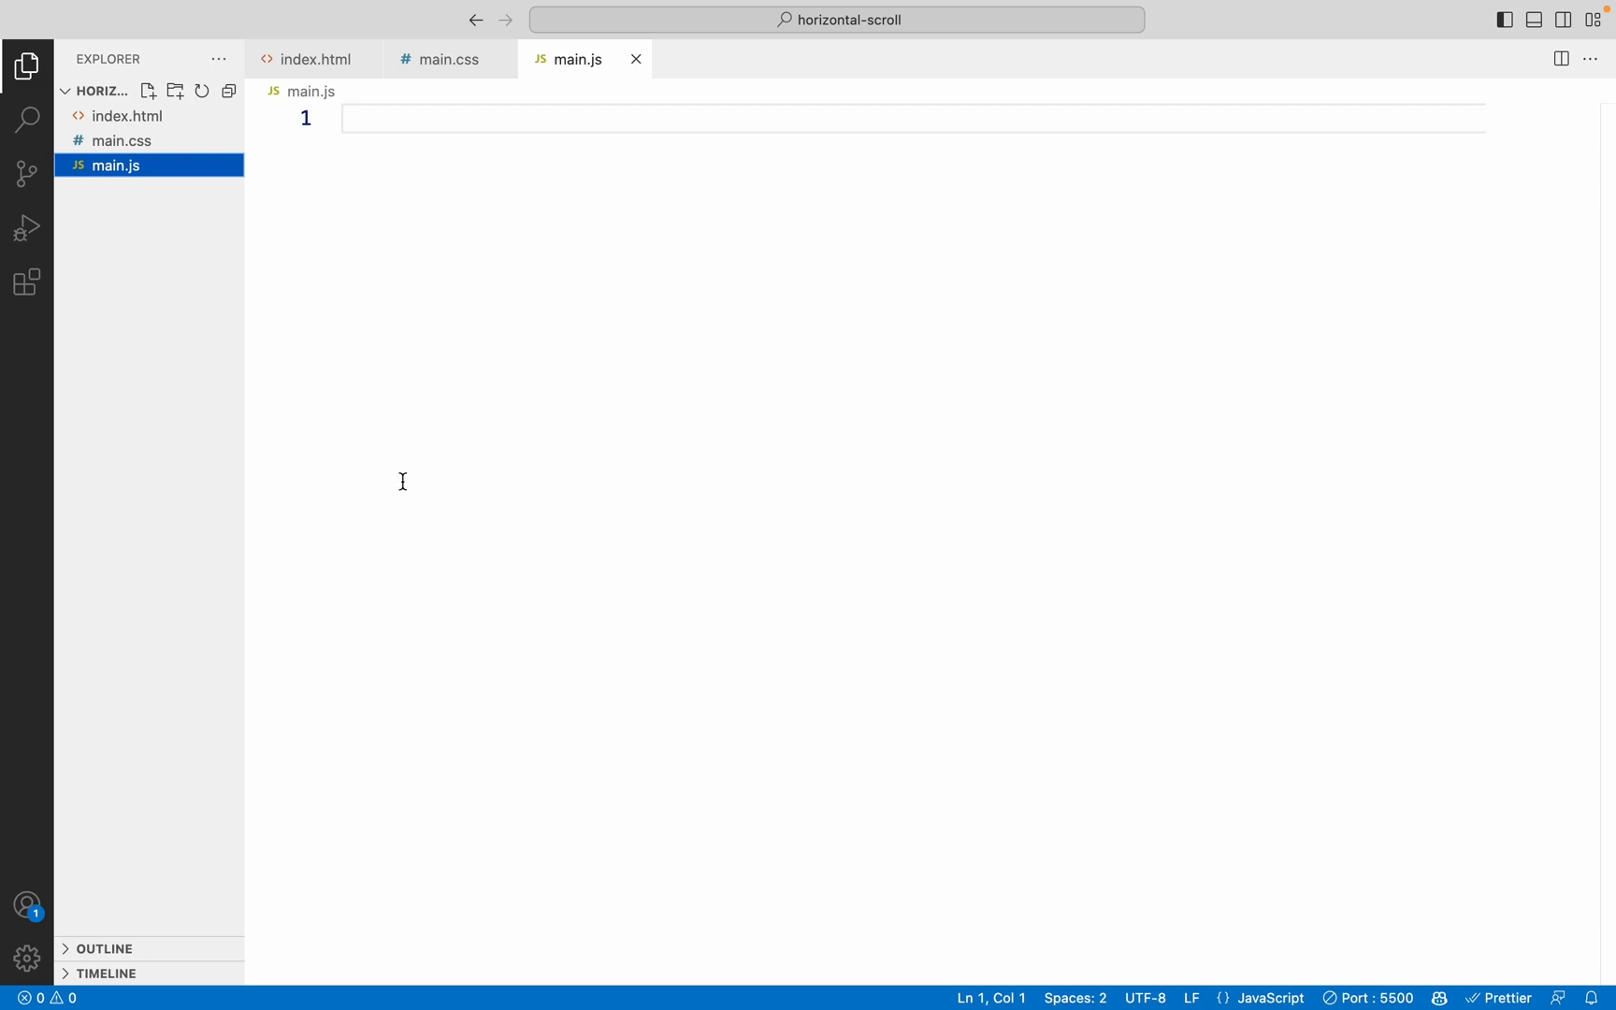
key("ctrl+Right")
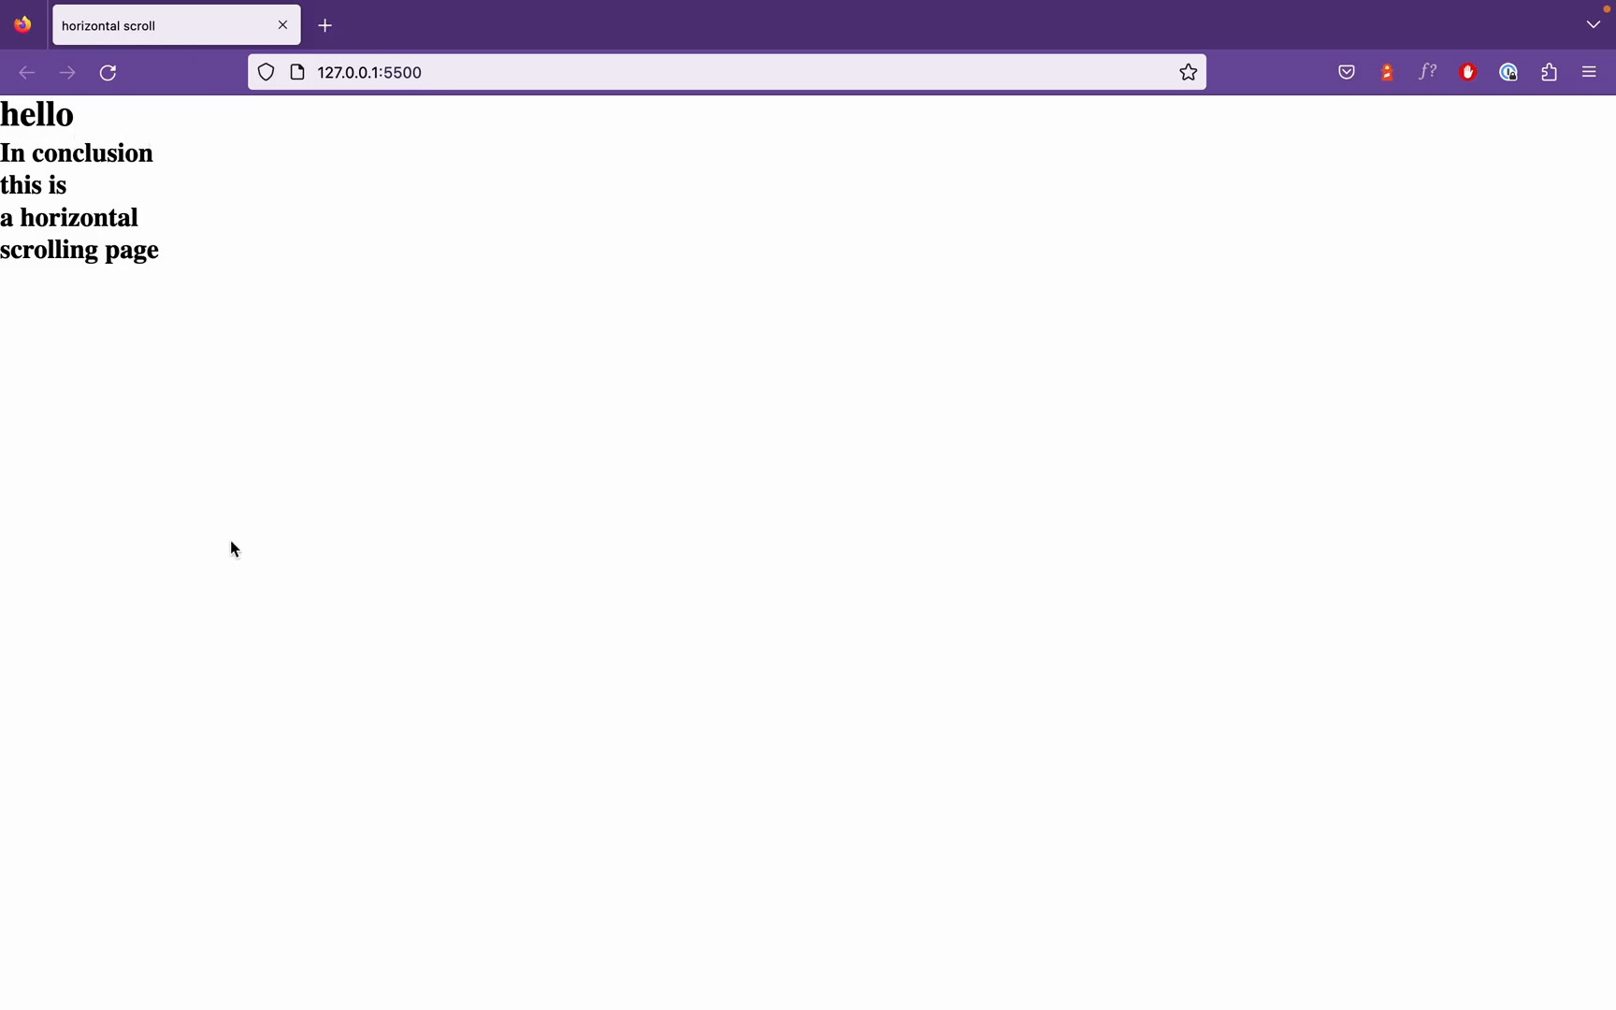
Give main position fixed, top 0, left 0, width 100% and height 100vh, then check Firefox
key("ctrl+Left")
type("main")
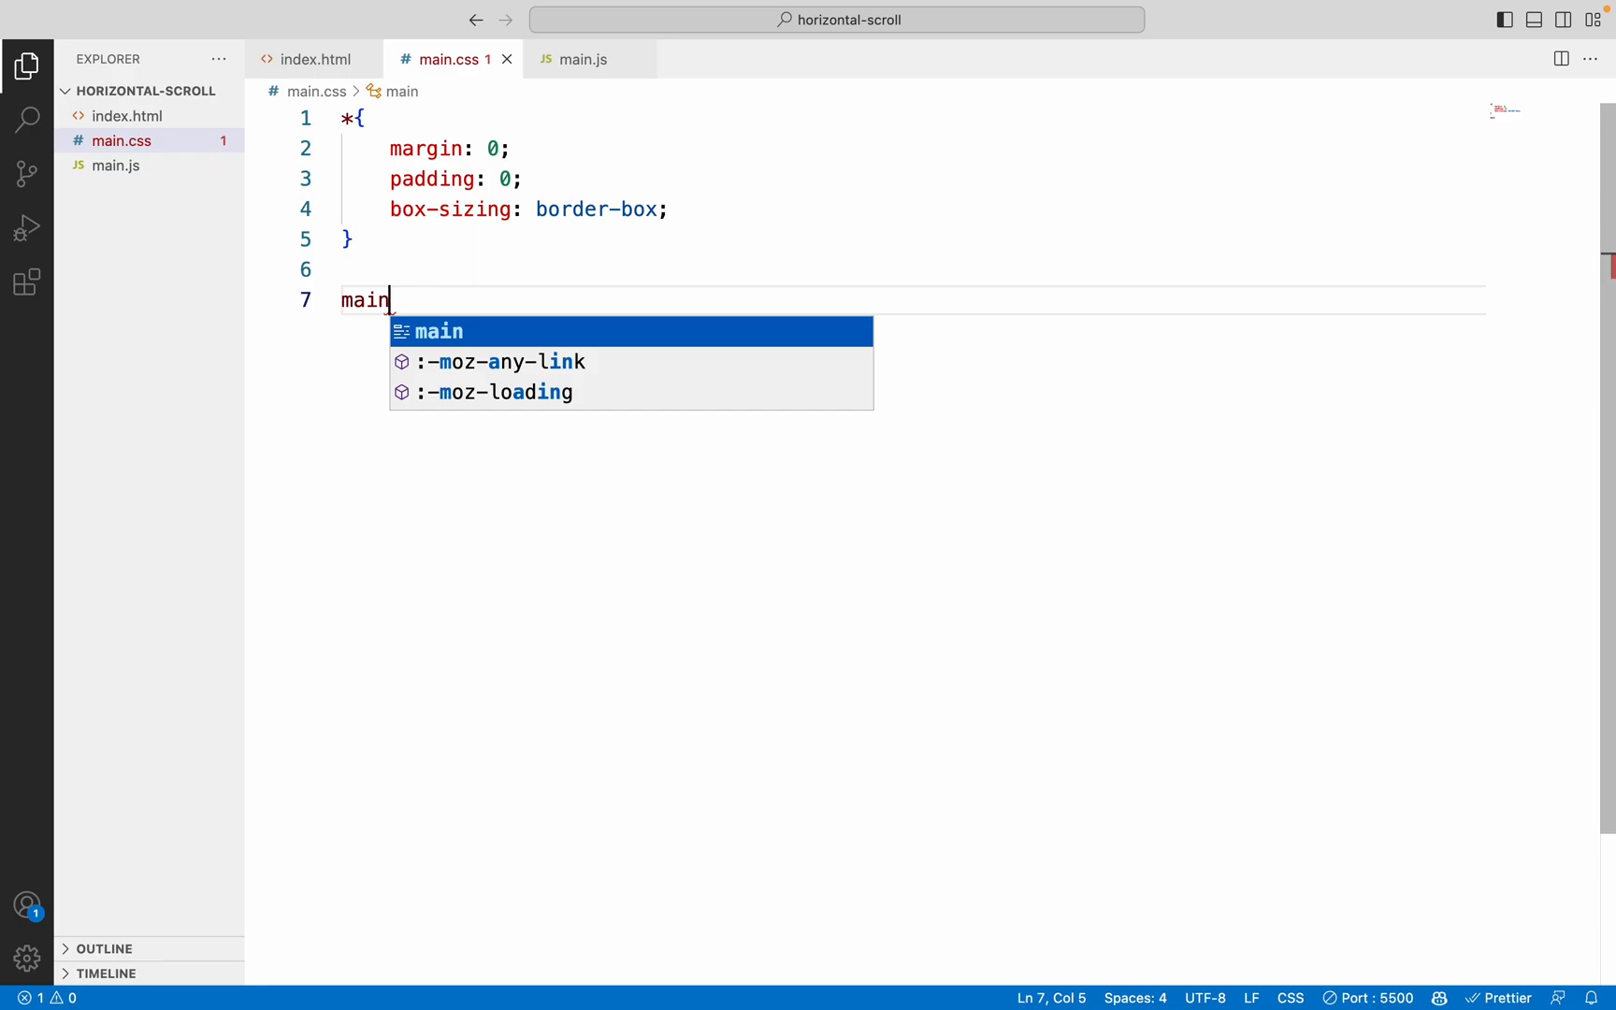
type("{")
key("Return")
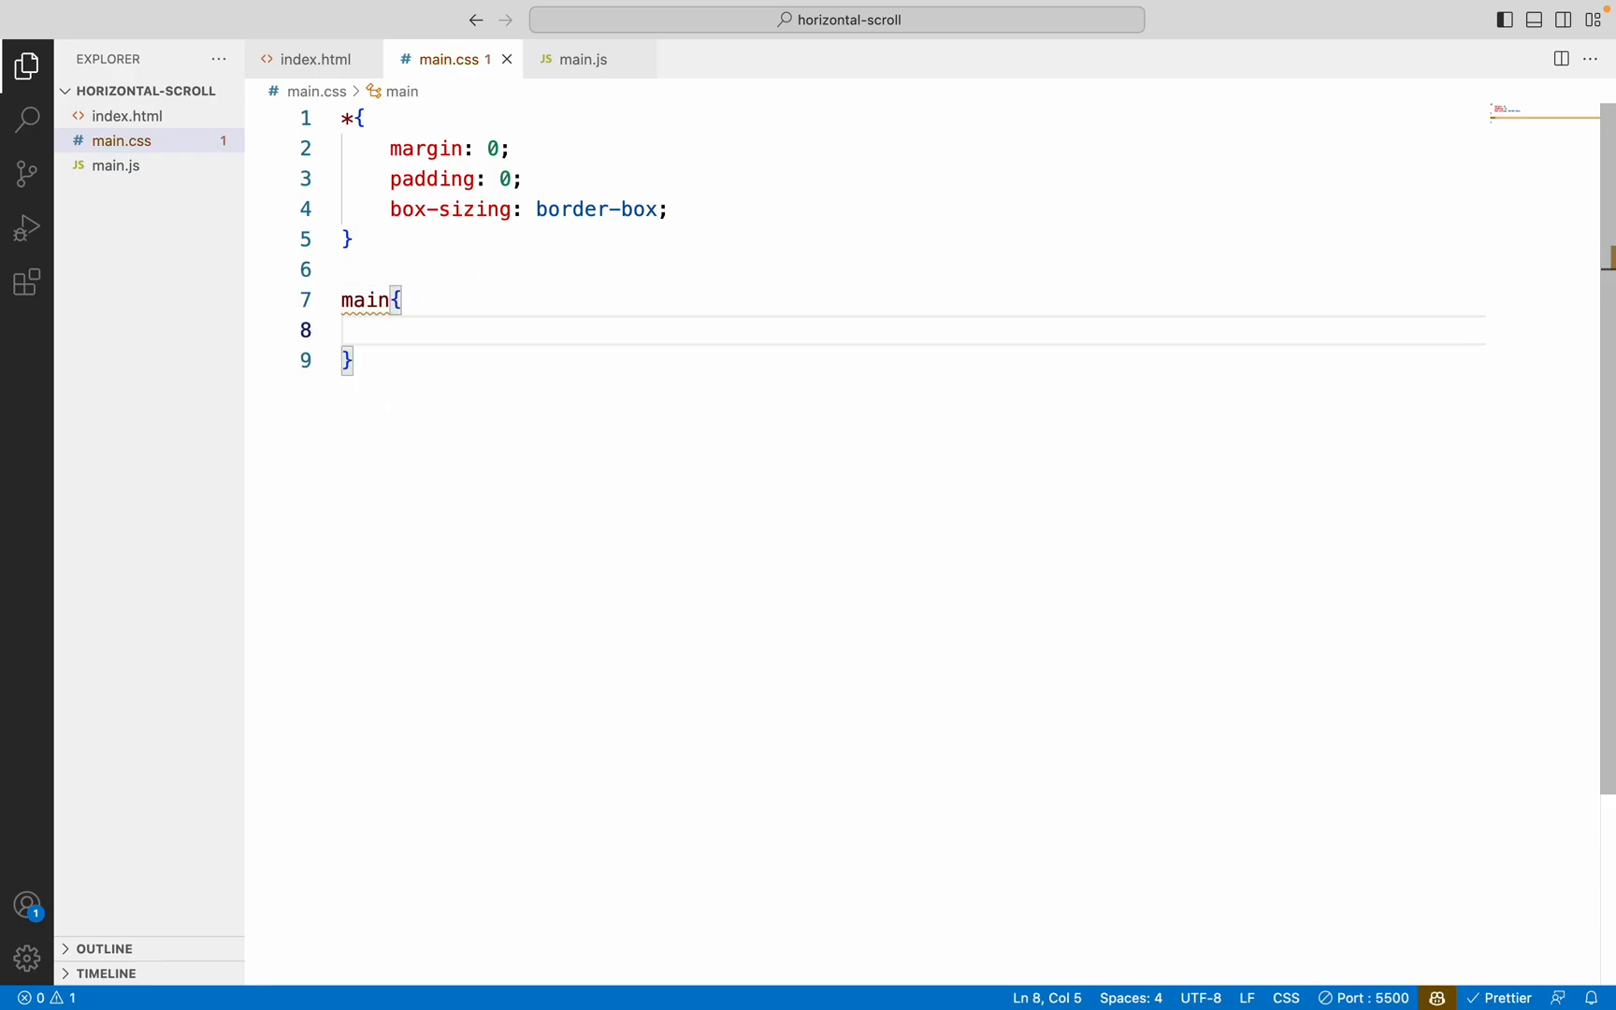
type("po")
key("Return")
type("fi")
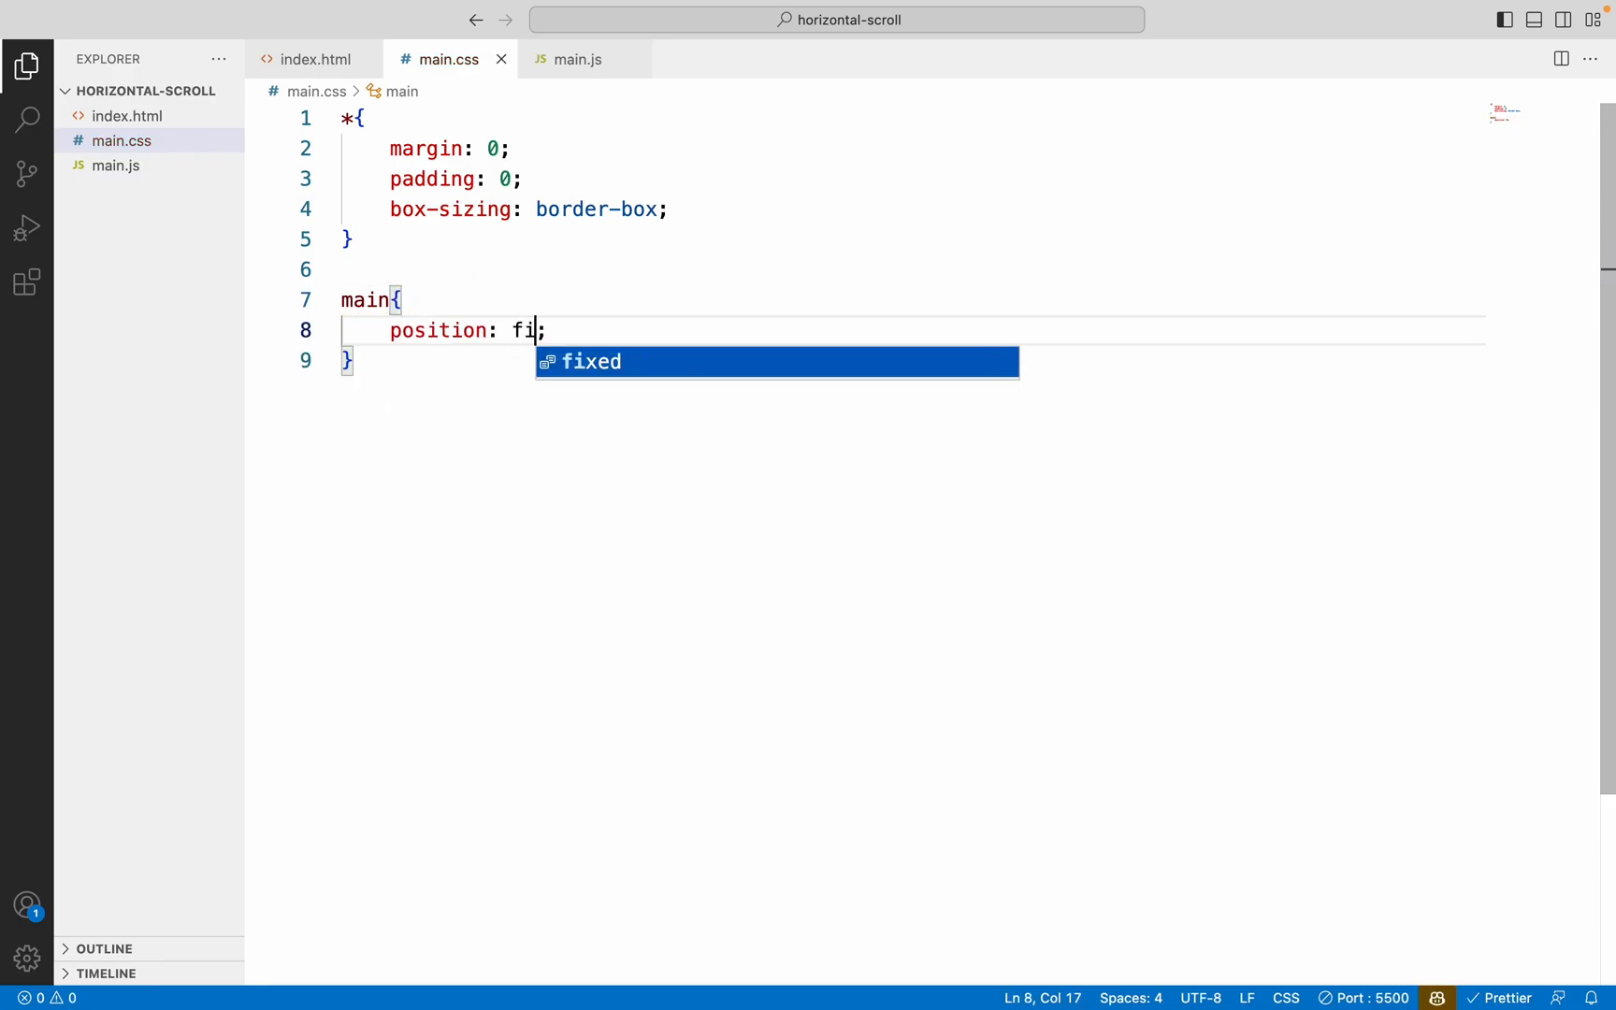
type("xed")
key("End")
key("Return")
type("top:")
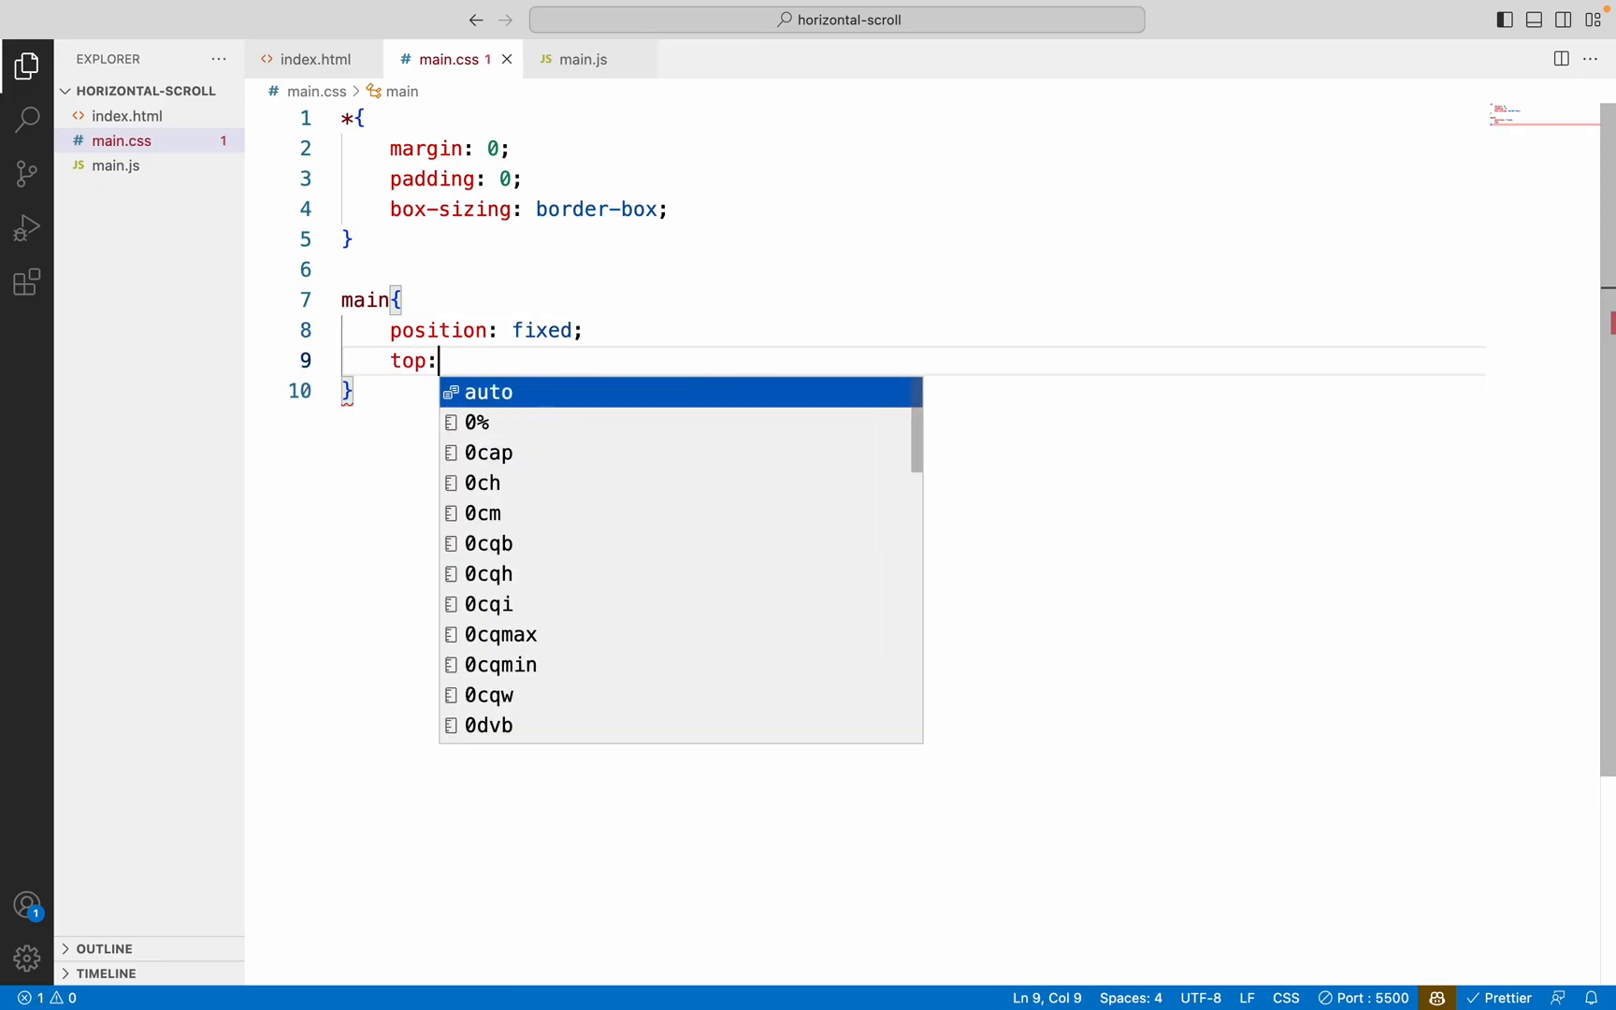
type(" a")
key("BackSpace")
type("0;     left: 0;")
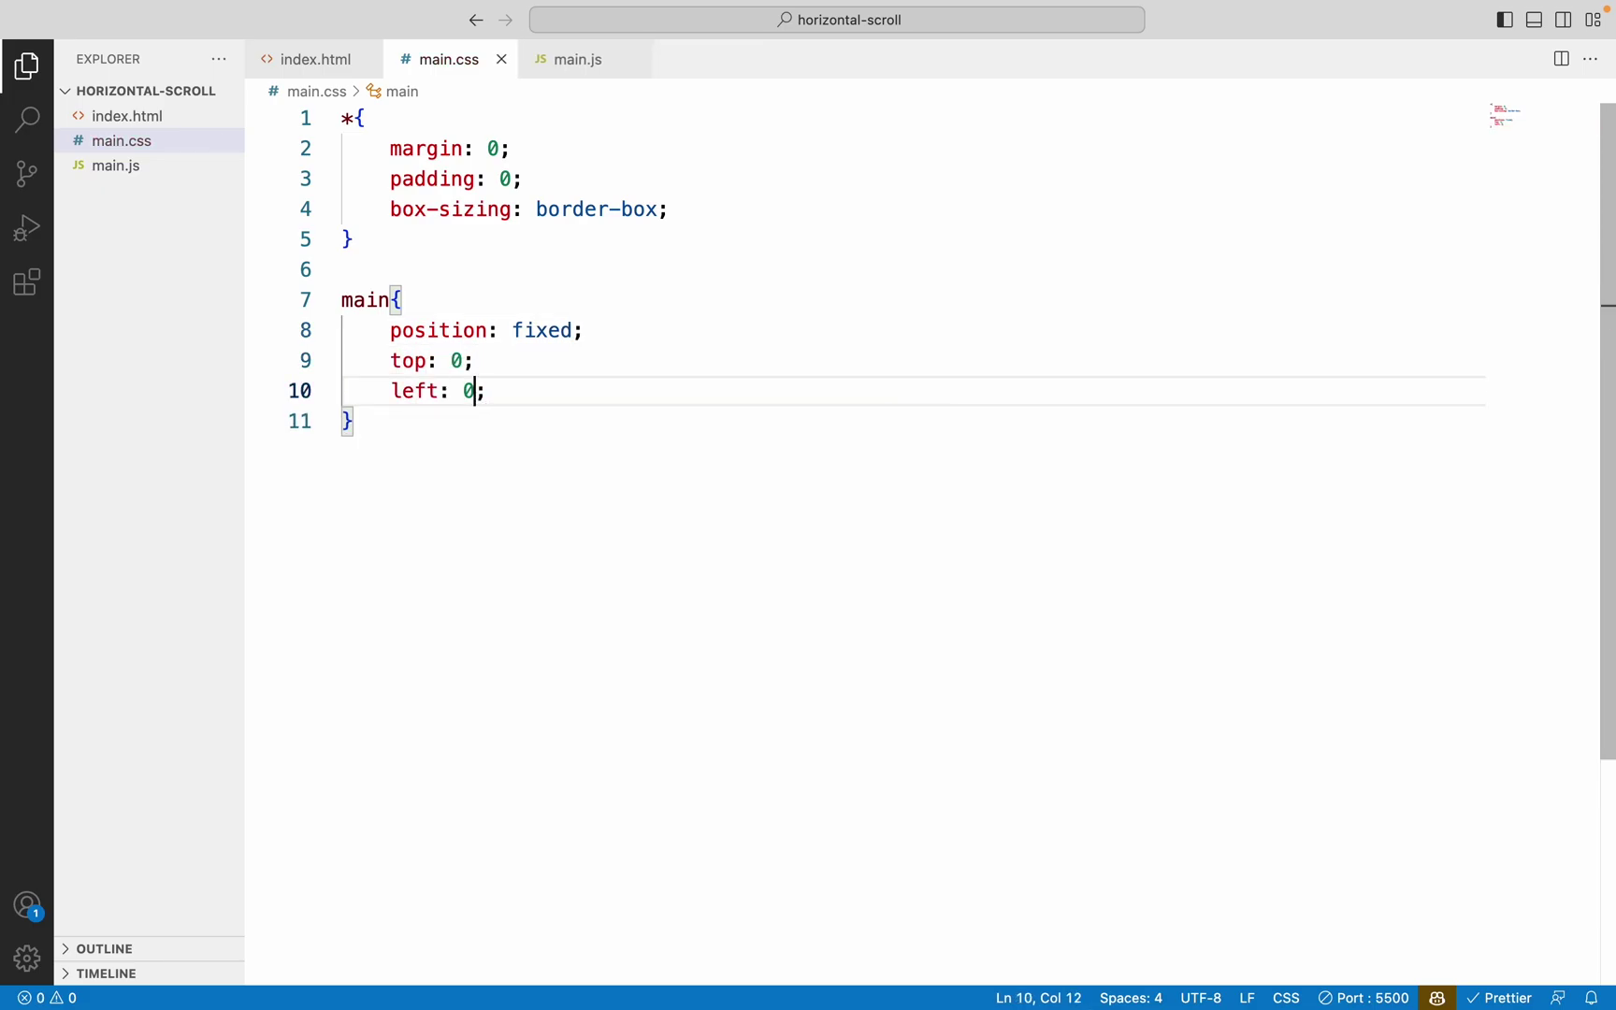
key("Return")
type("wwi")
key("Return")
type("10")
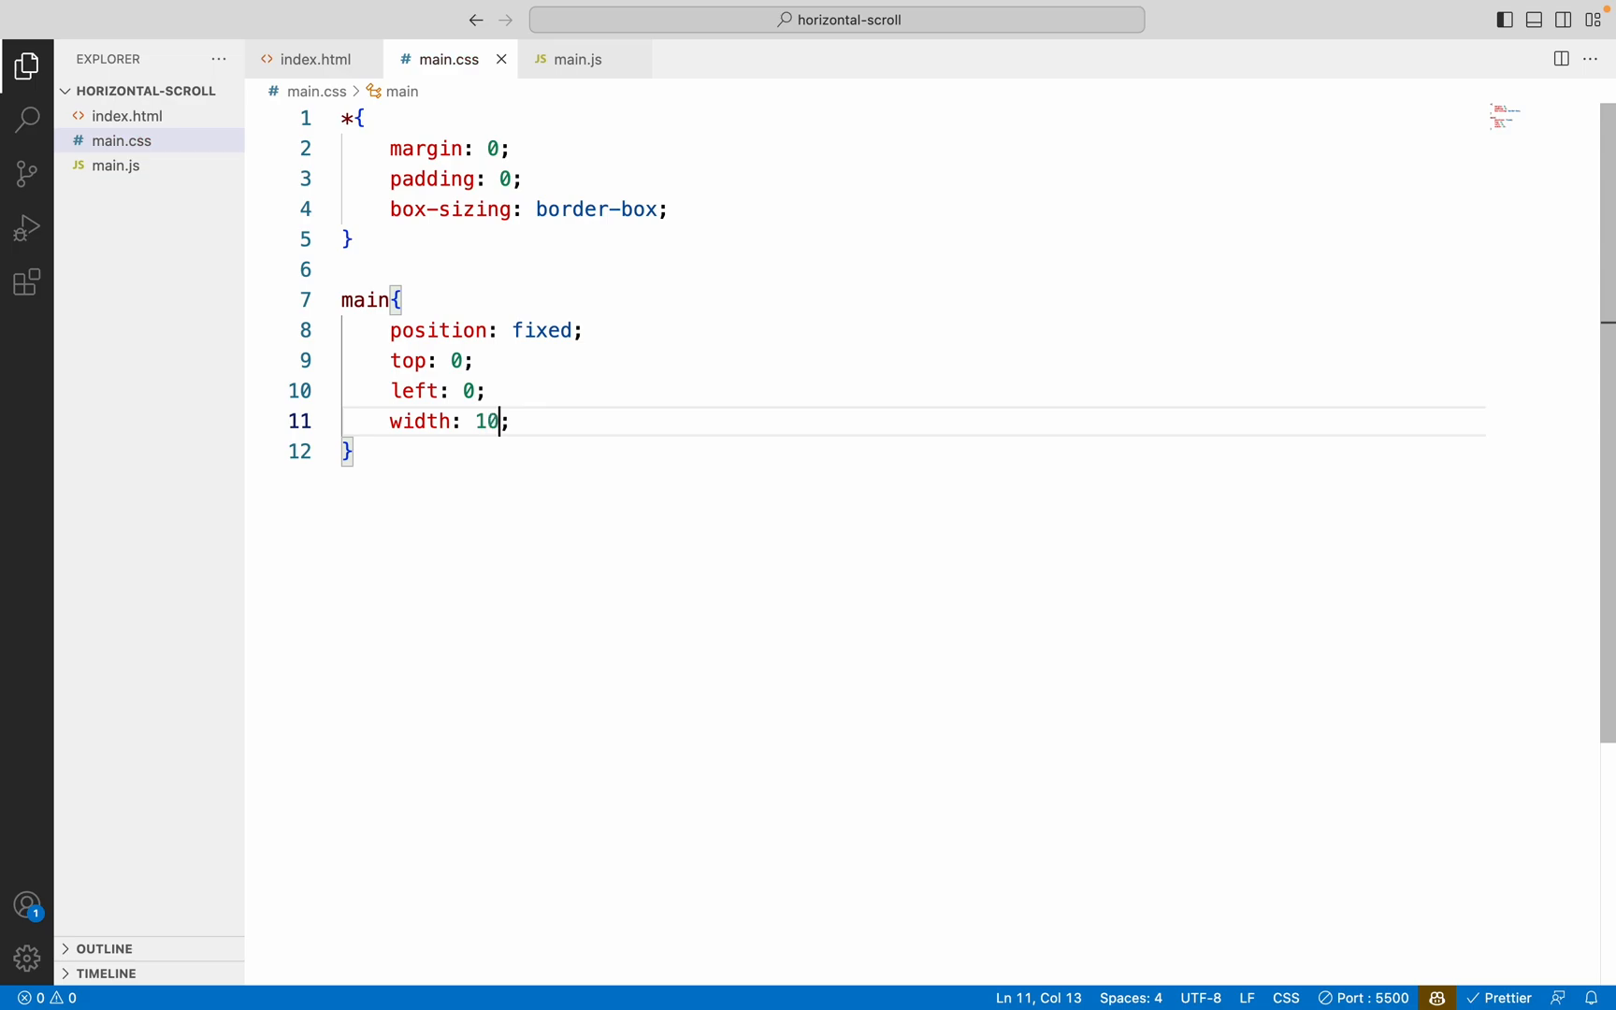
type("0%")
key("End")
key("Return")
type("he")
key("Return")
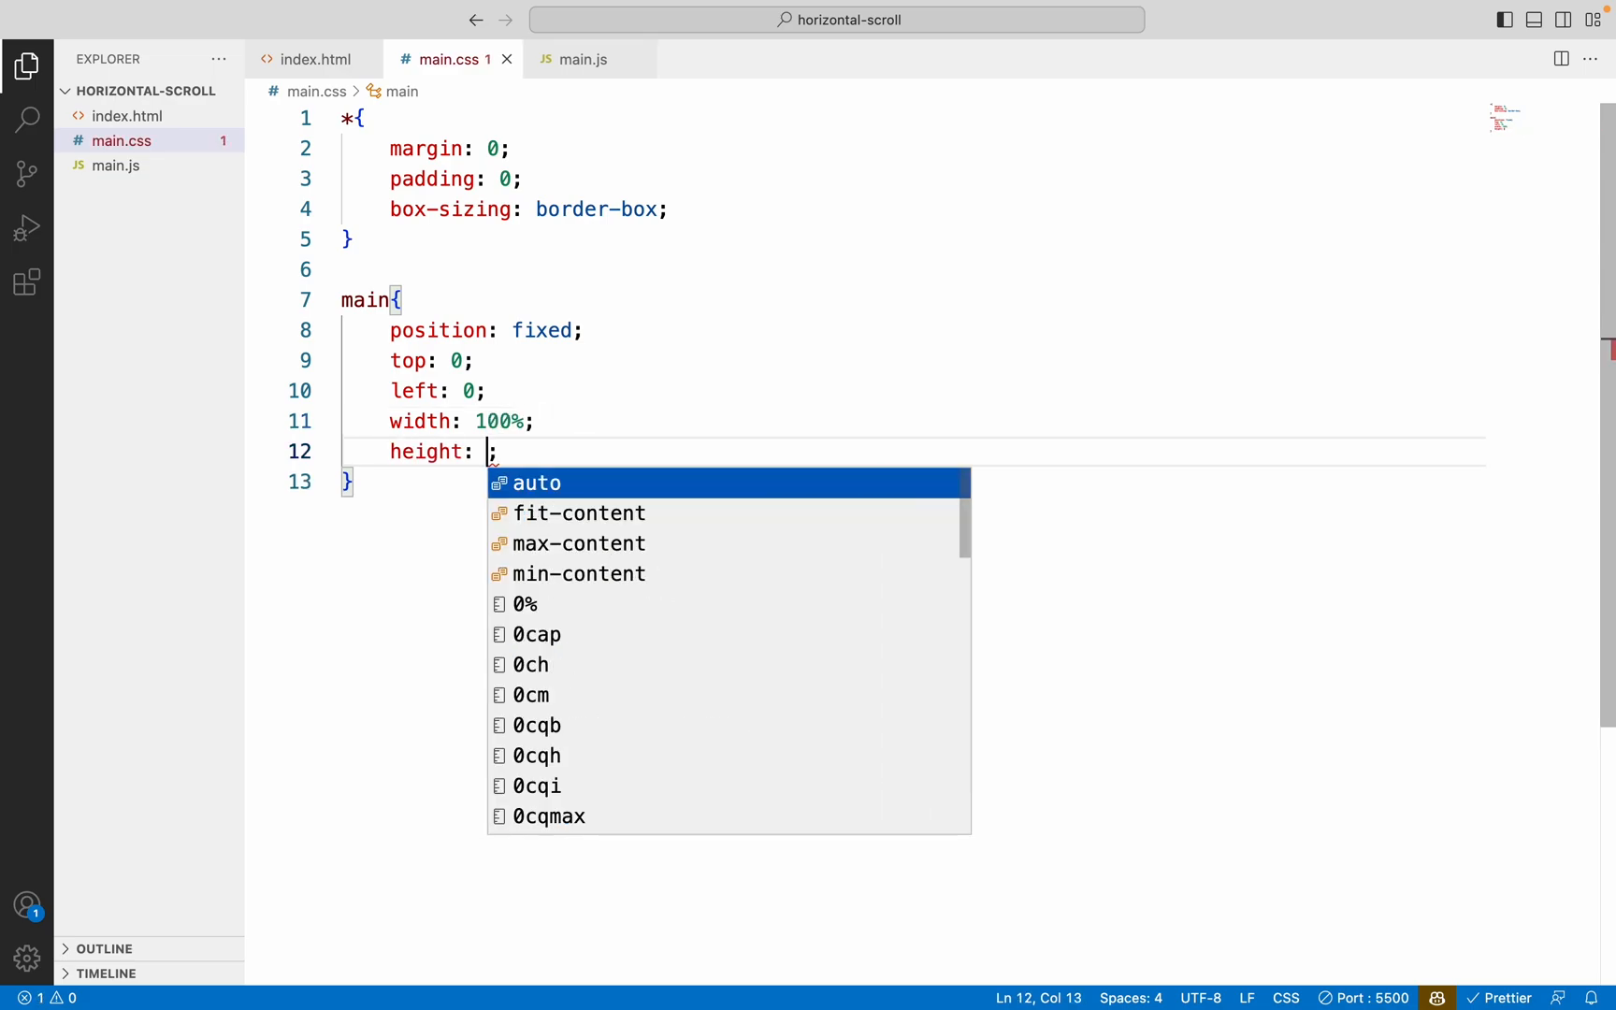
type("100vh")
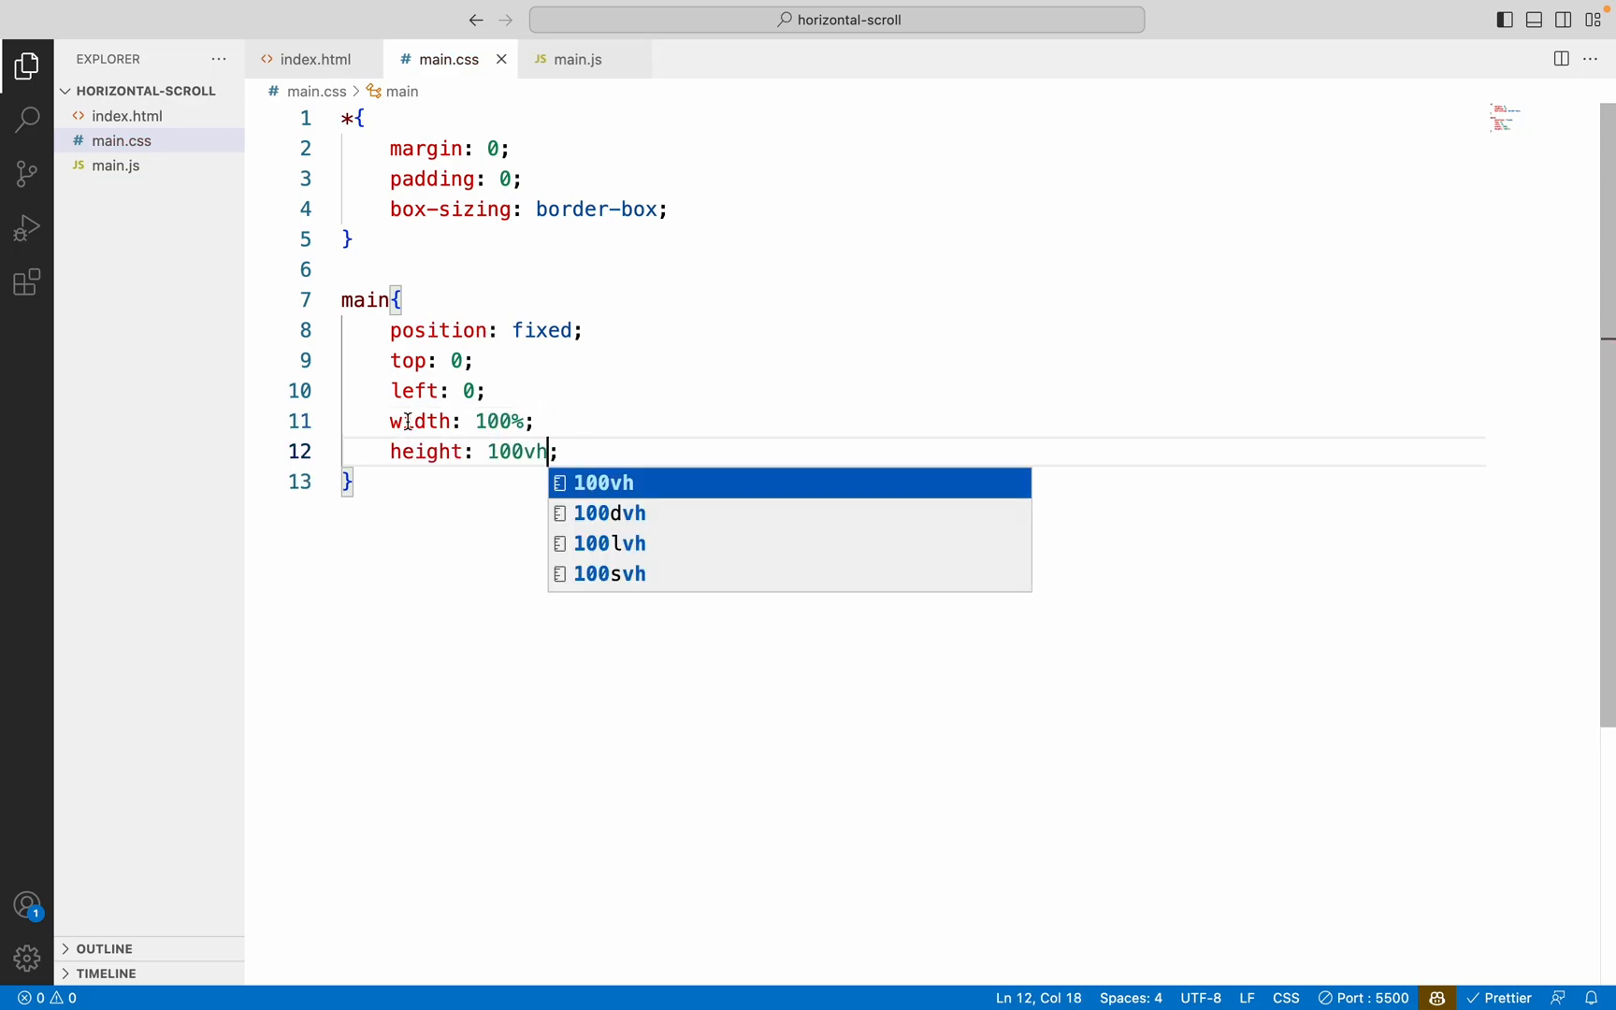
key("ctrl+Right")
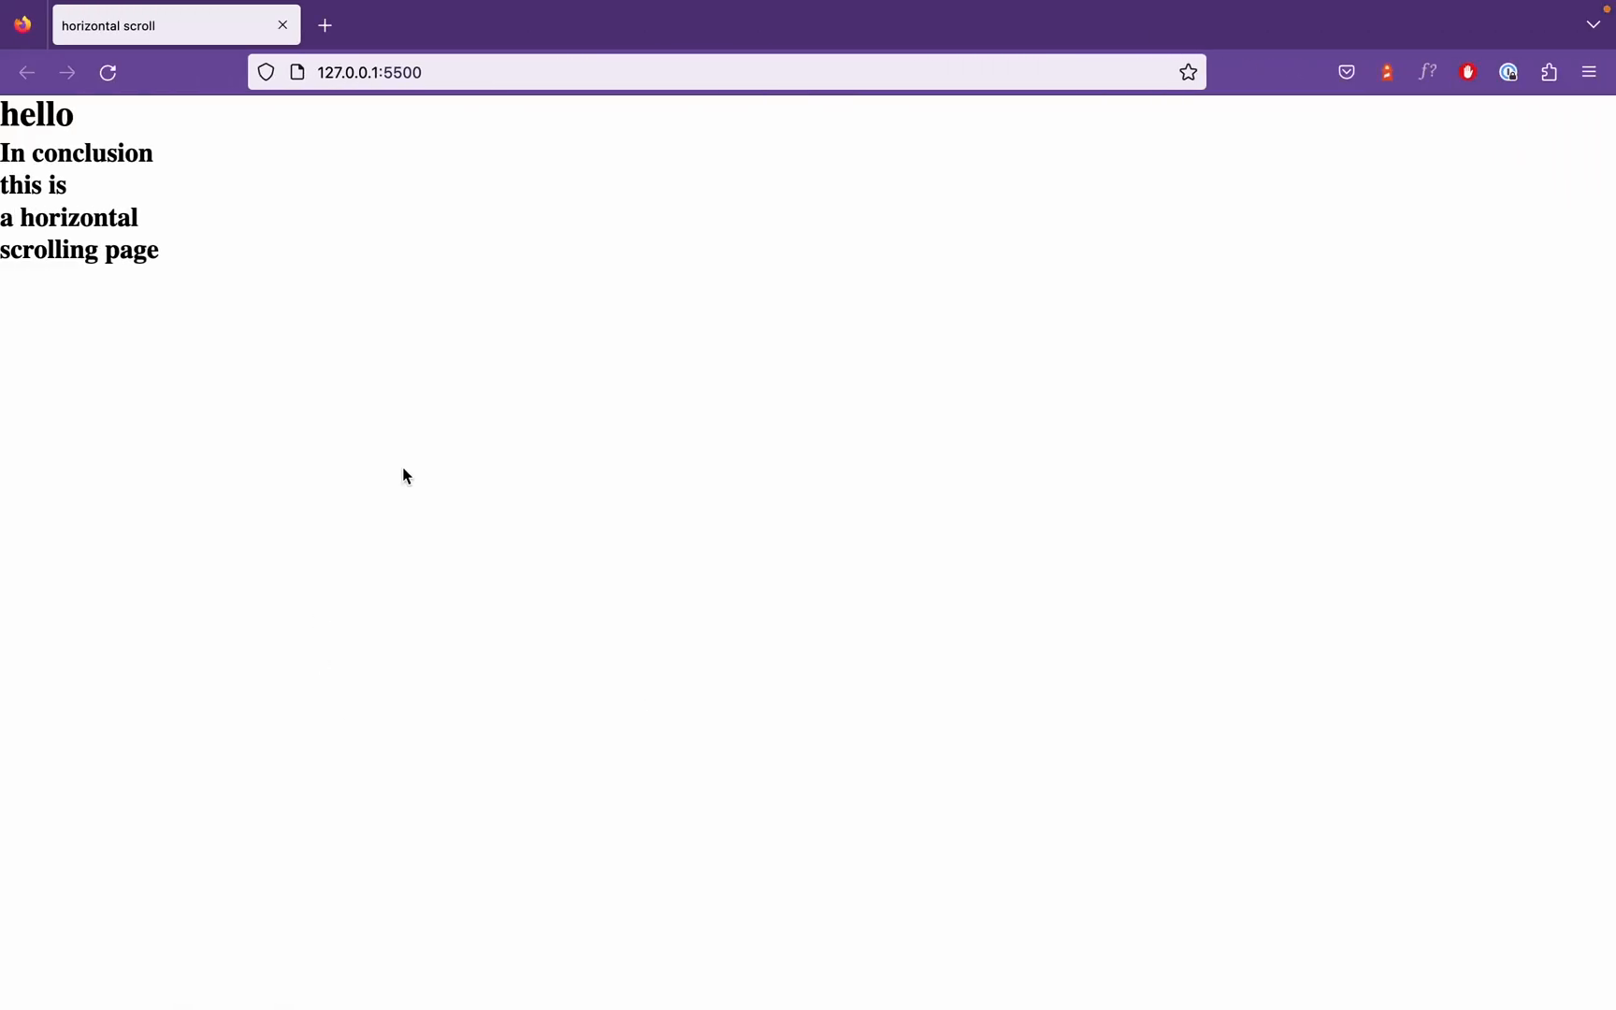
Give .slider position absolute, top 0, left 0, min-width 100% and height 100%
key("ctrl+Left")
type(".slider")
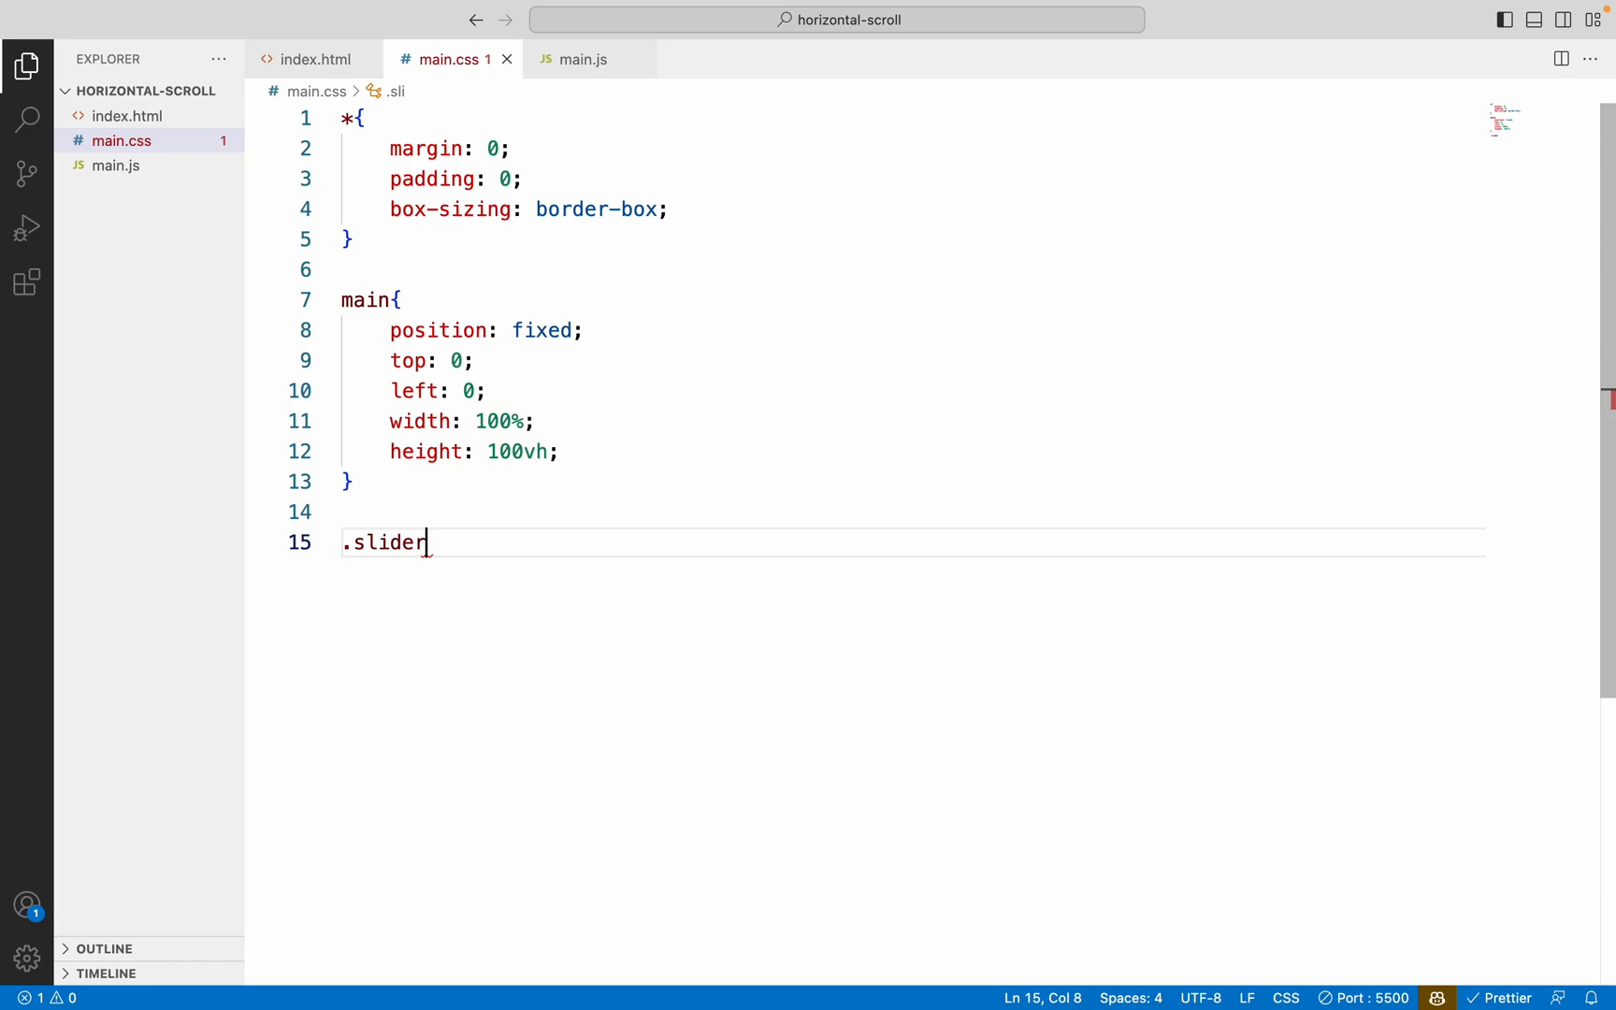
type("{")
key("Return")
type("pos")
key("Tab")
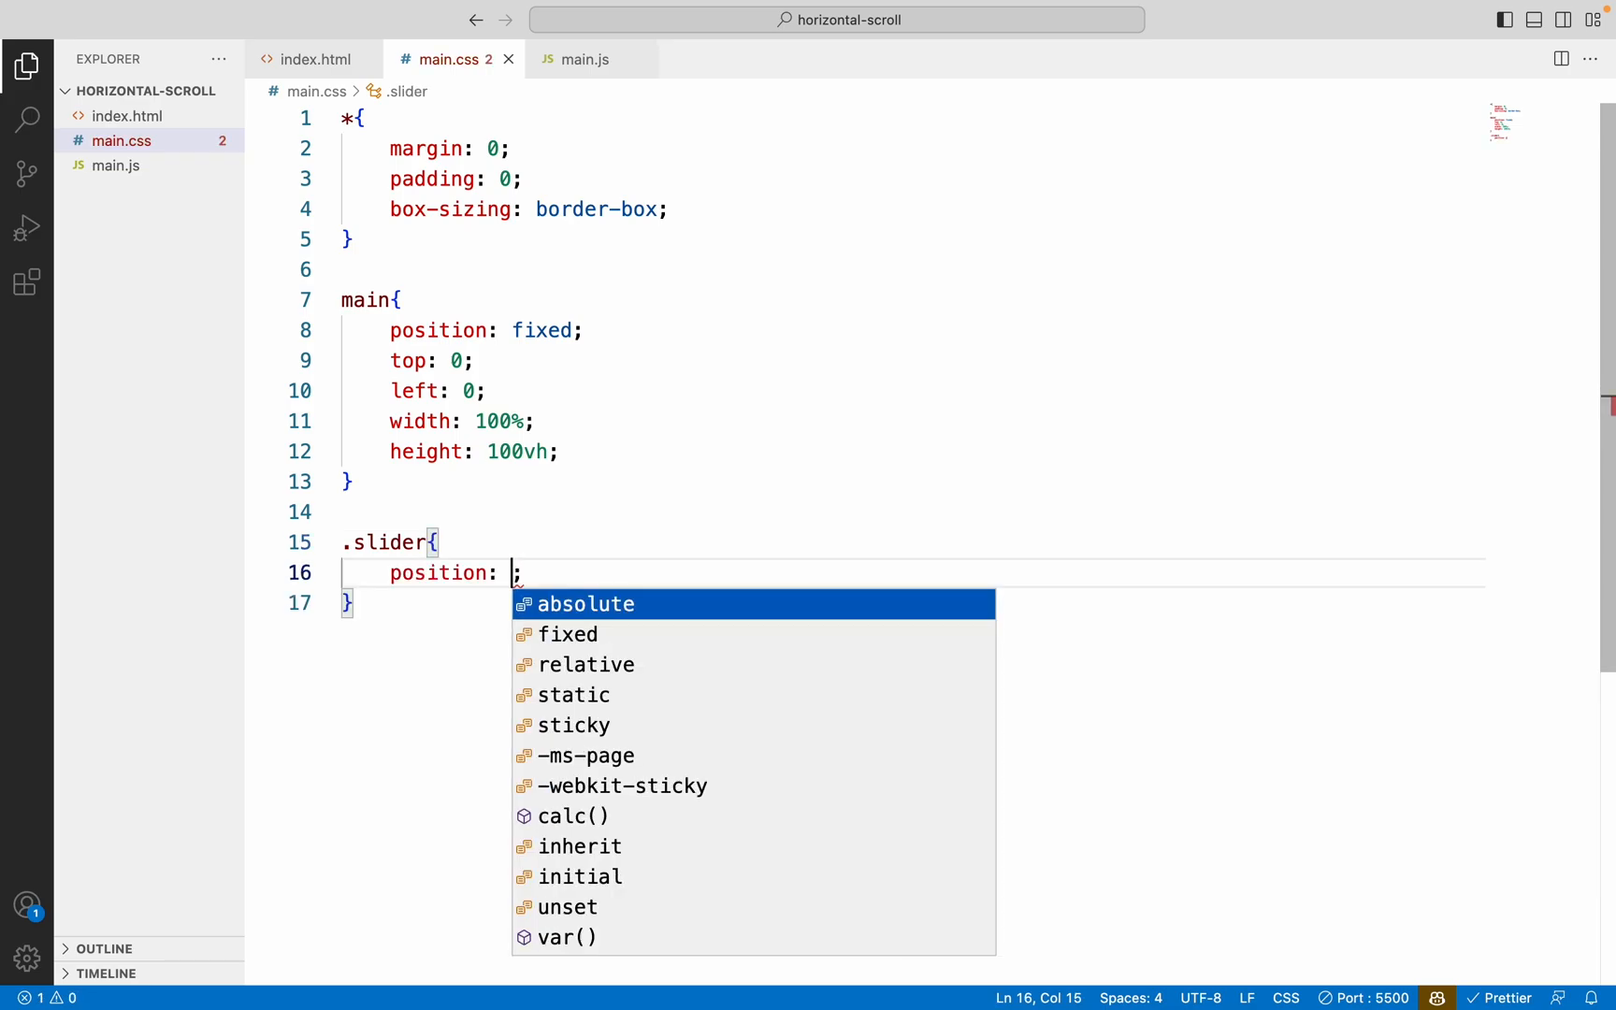
key("Return")
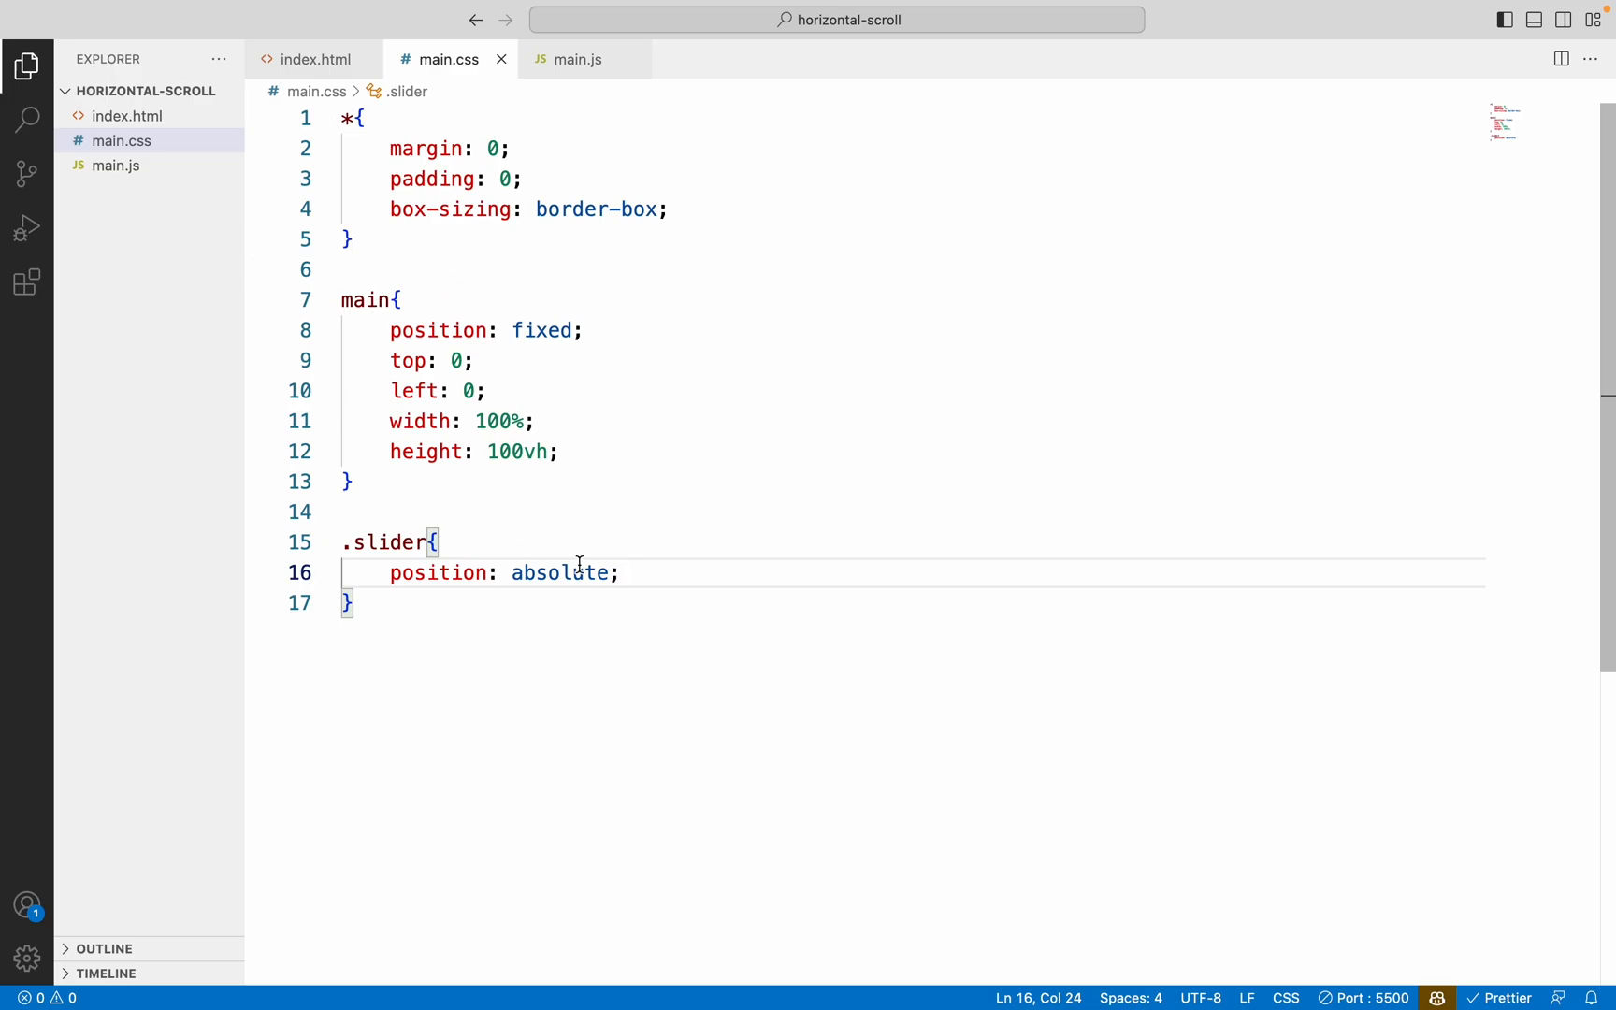
key("Return")
type("top: ")
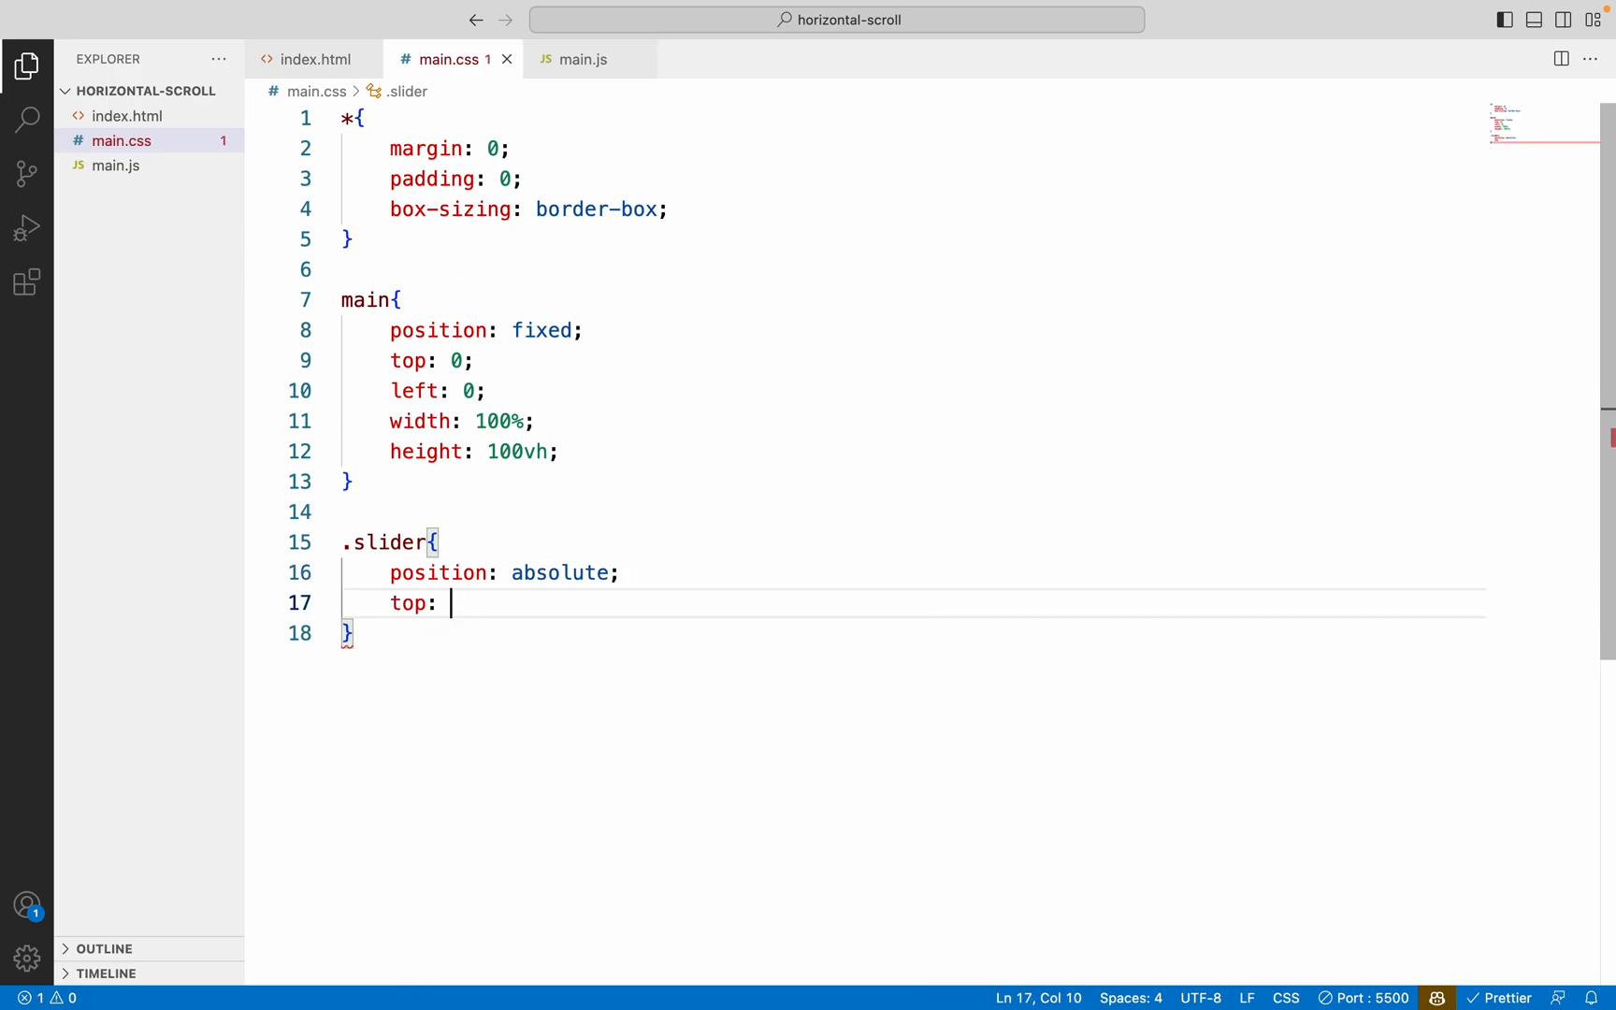
type("0;")
key("Return")
type("lef")
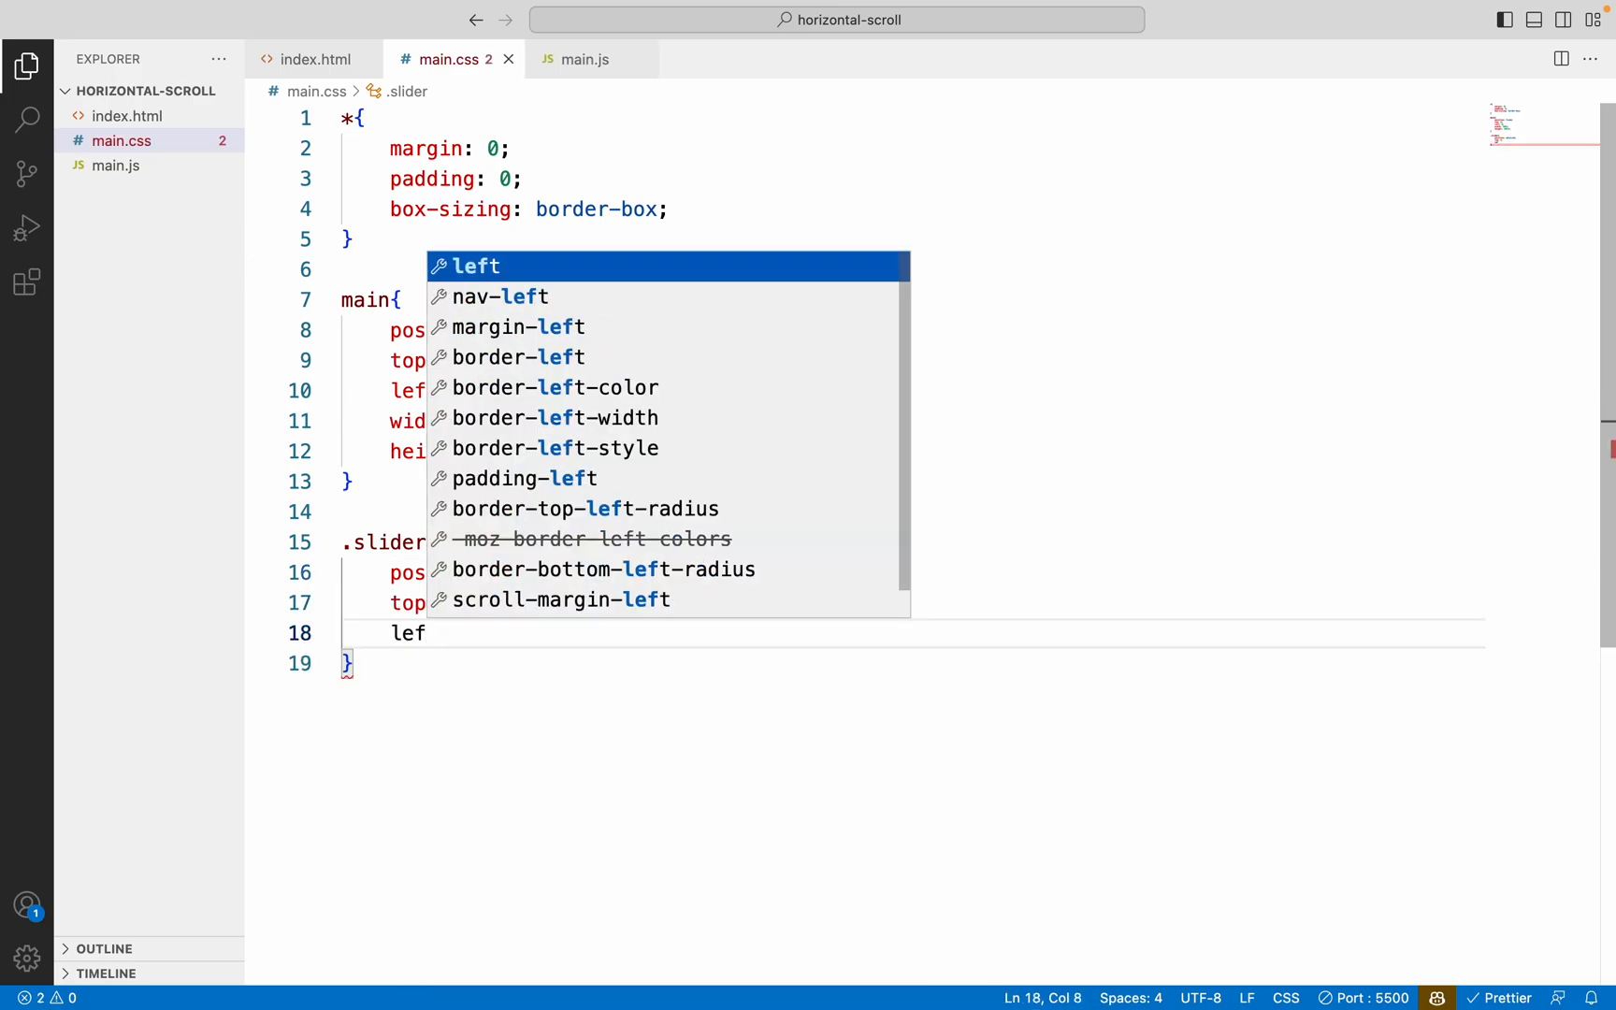
type("t: 0;")
key("Return")
type("mi")
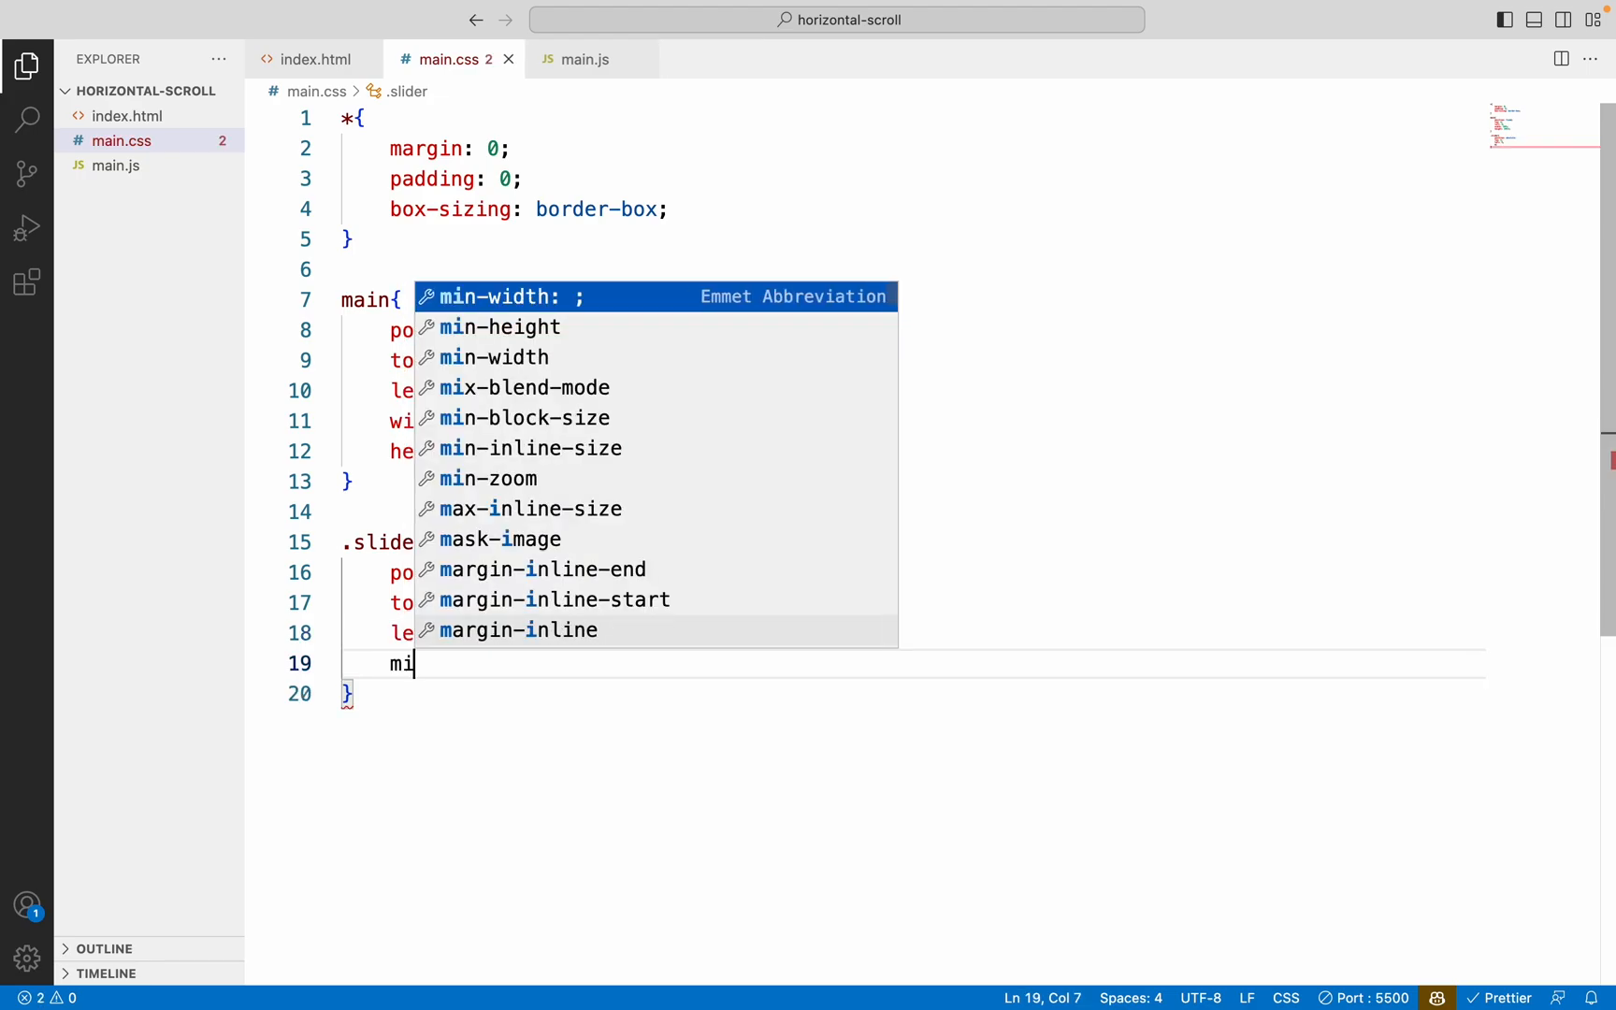
type("n-")
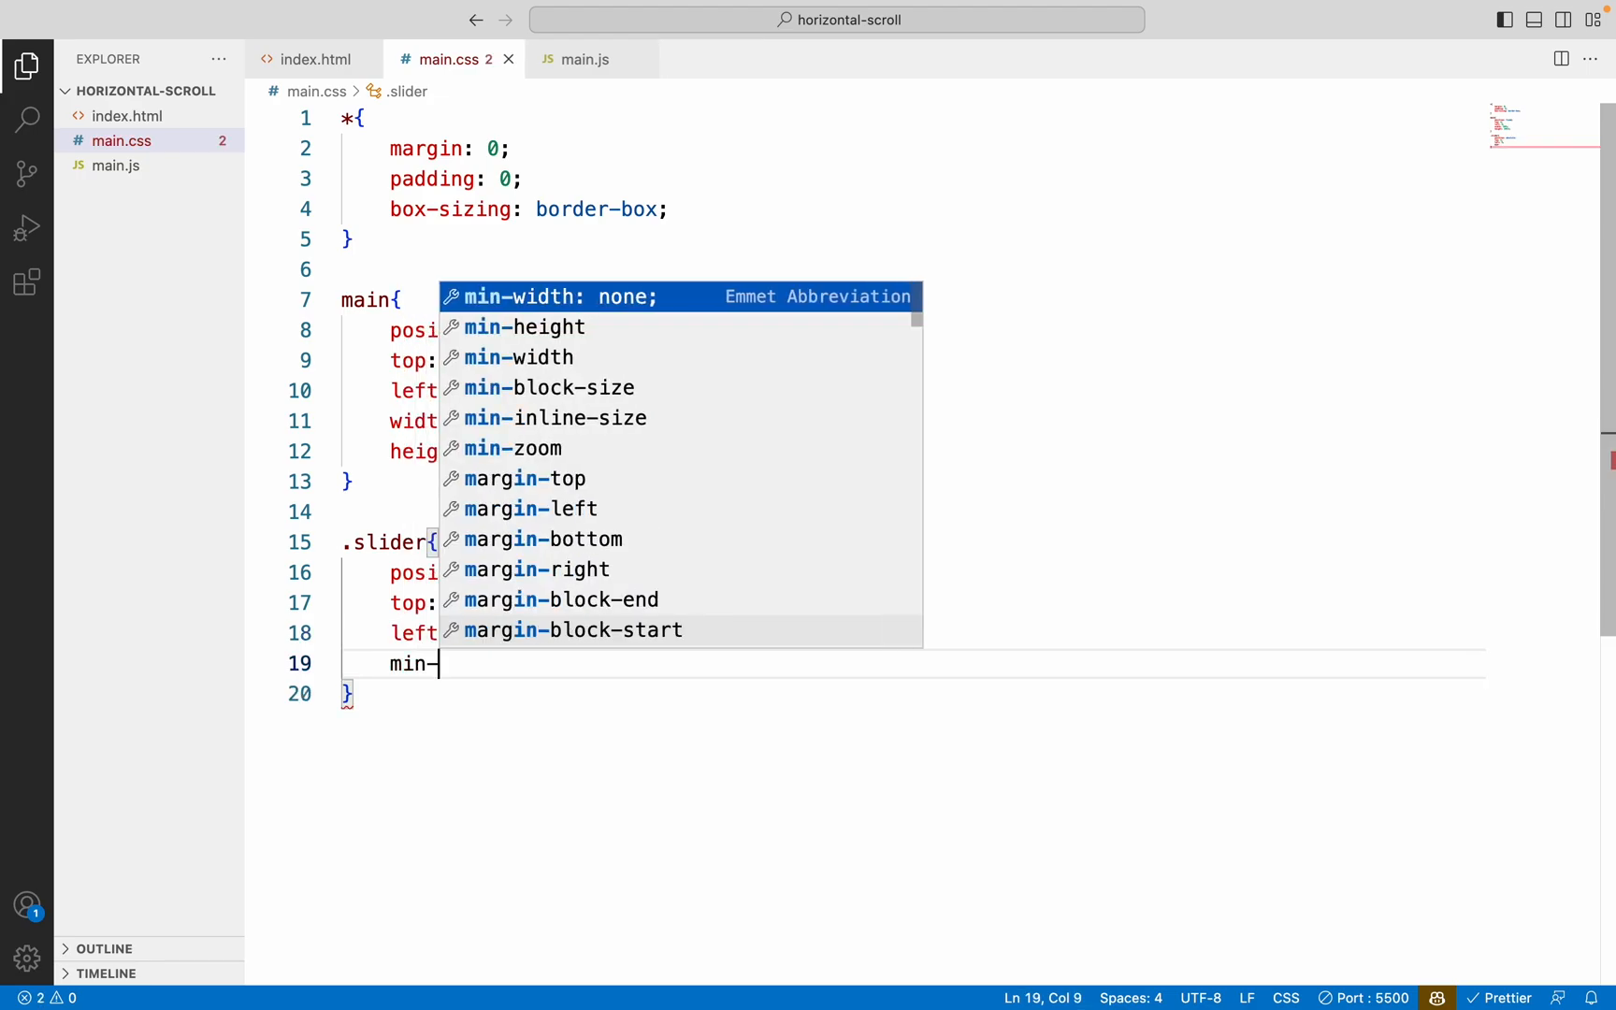
type("width: 100vw;")
key("Return")
type("h")
key("Tab")
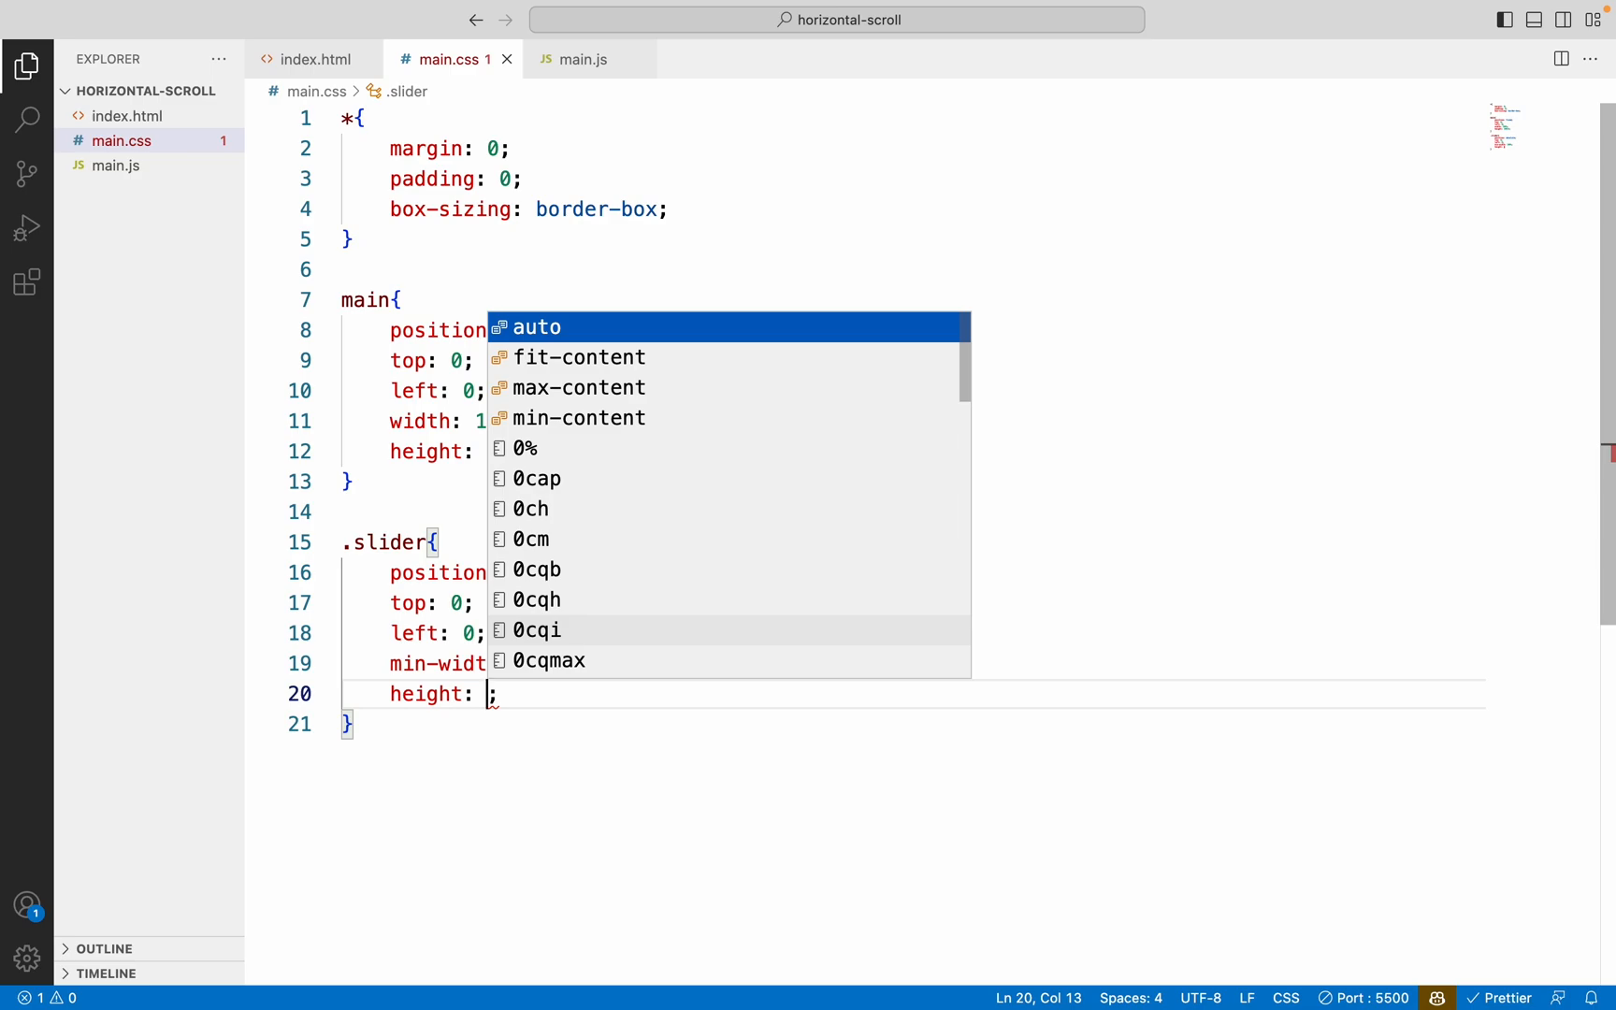
type("100%")
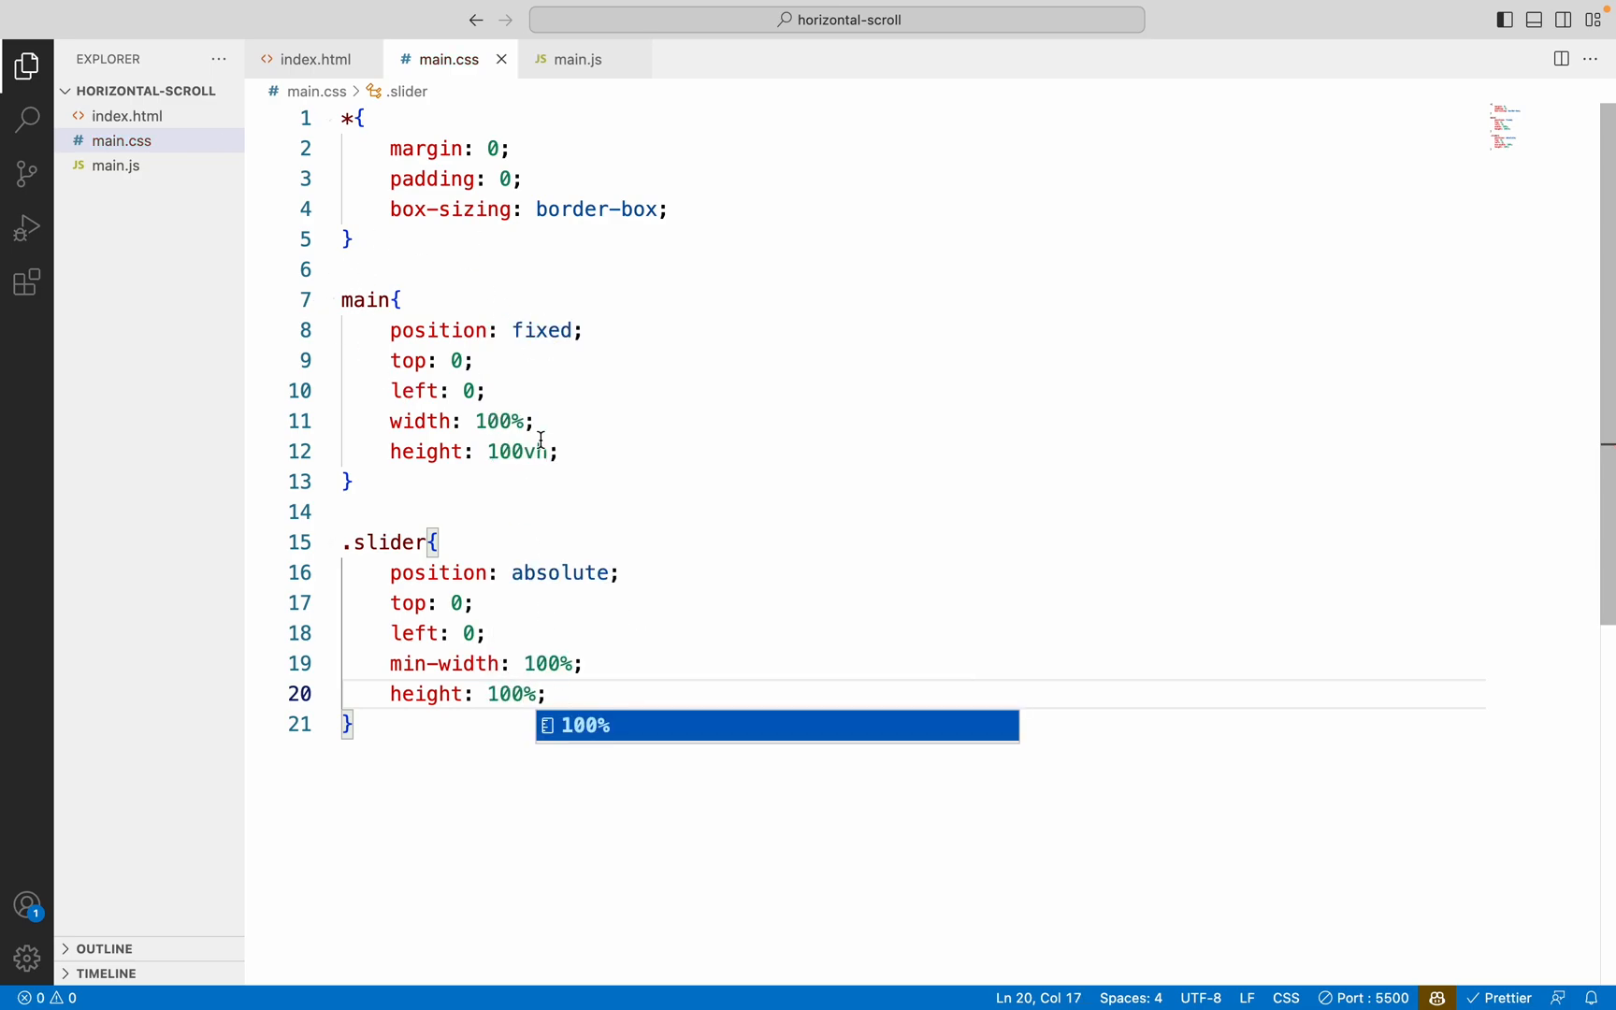
Start a .slider-inner rule below .slider with position absolute and top/left 0
left_click(389, 733)
key("Return")
key("Return")
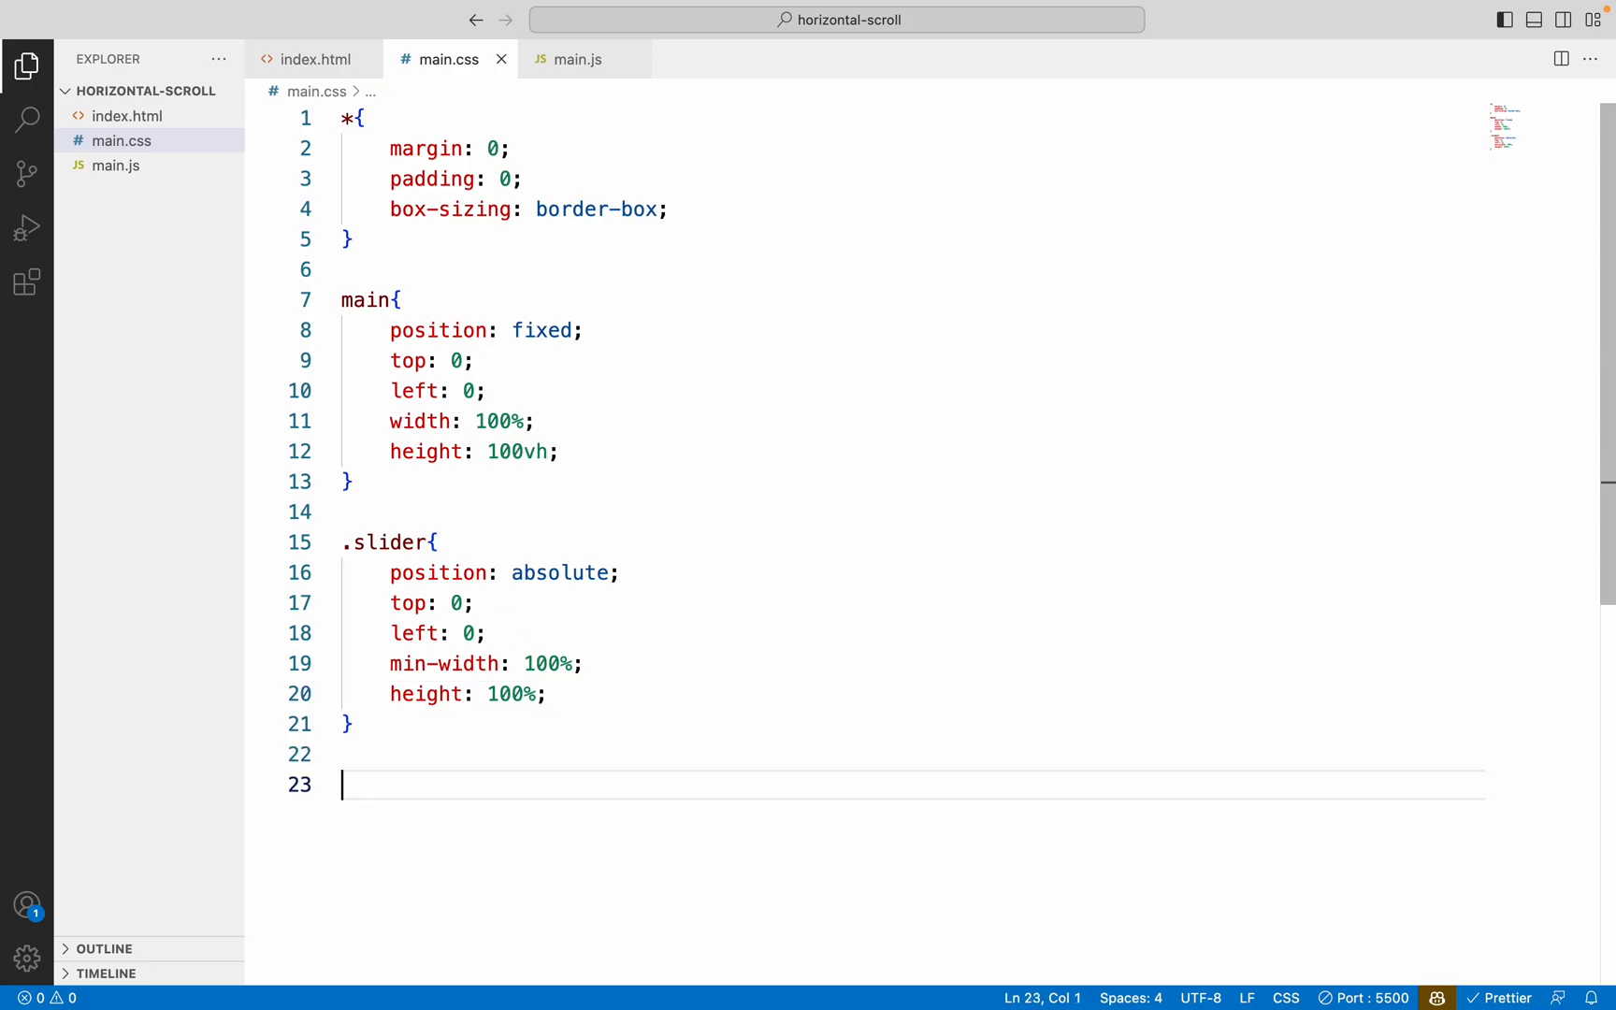
type(".slider-inner{")
key("Return")
type("po")
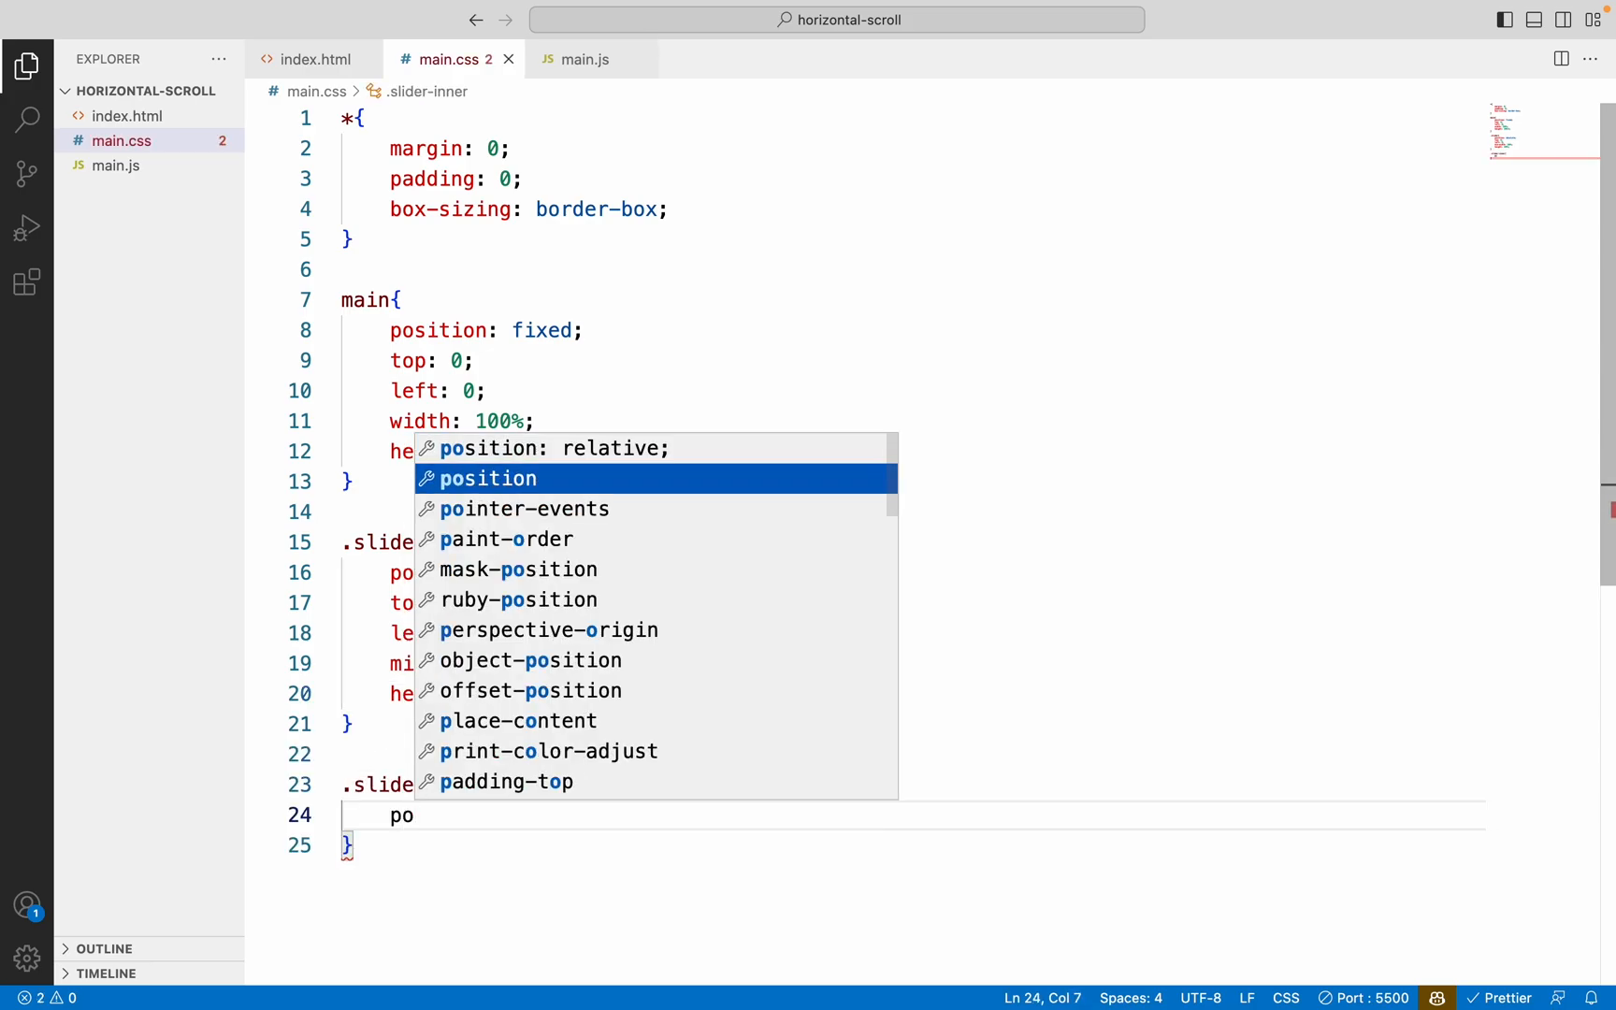
key("Return")
key("Return")
type("top")
key("Return")
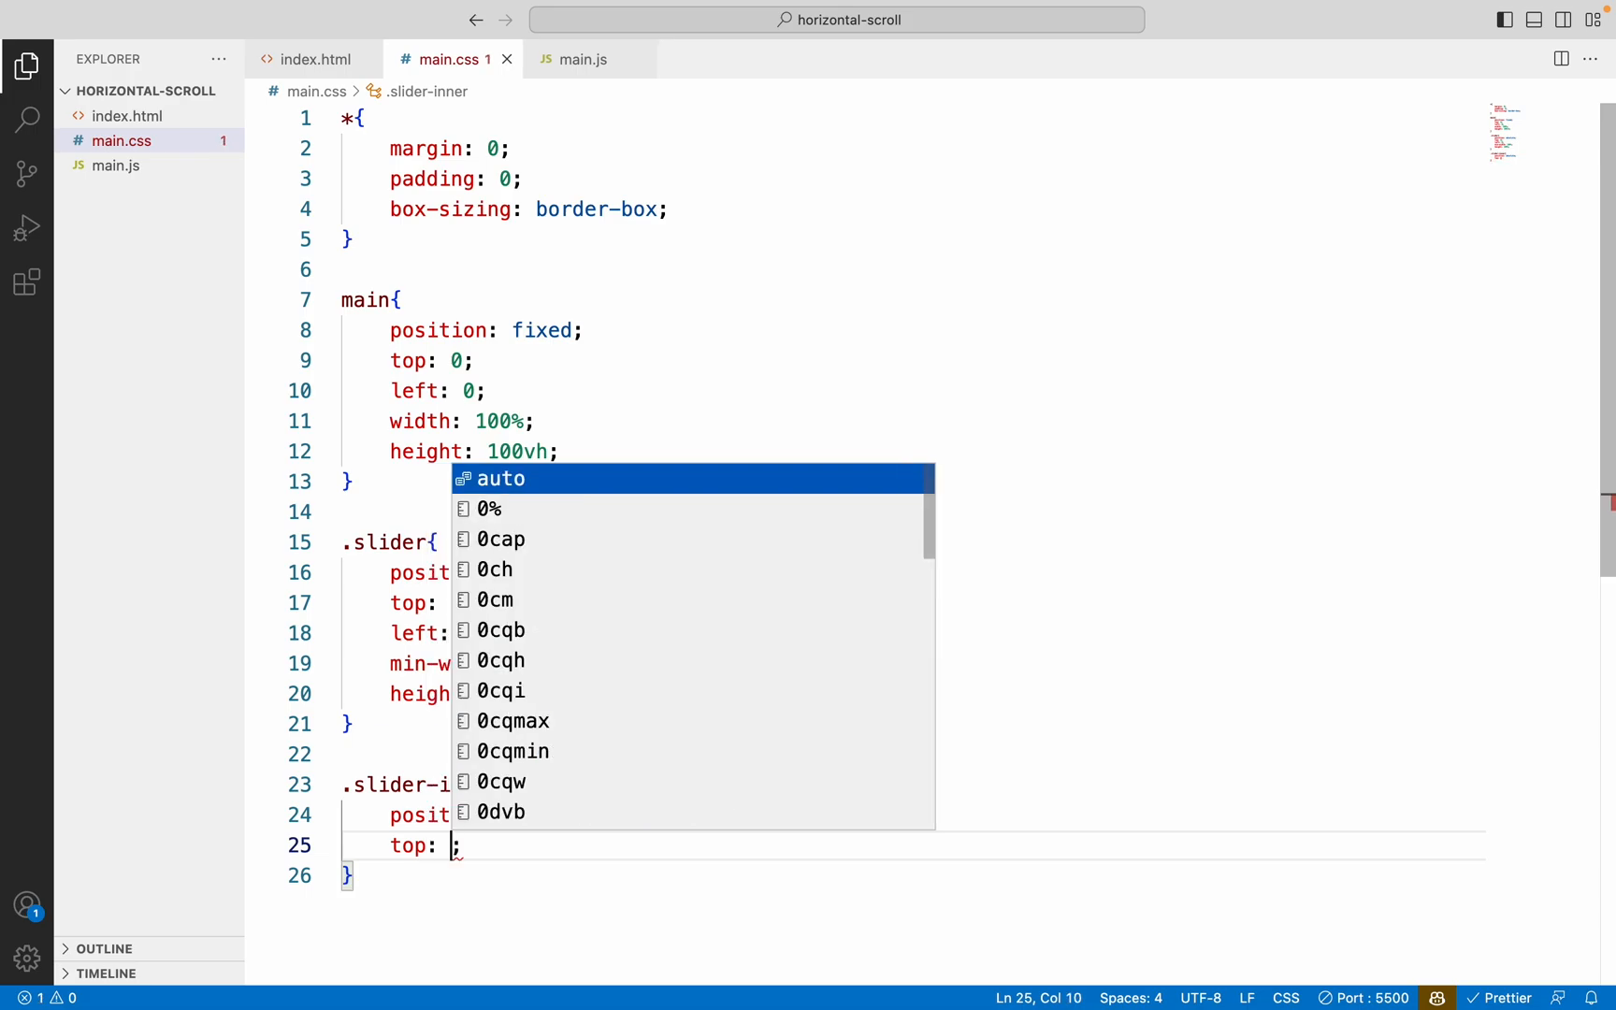
type("0 le")
key("Return")
type("0 wid")
key("Return")
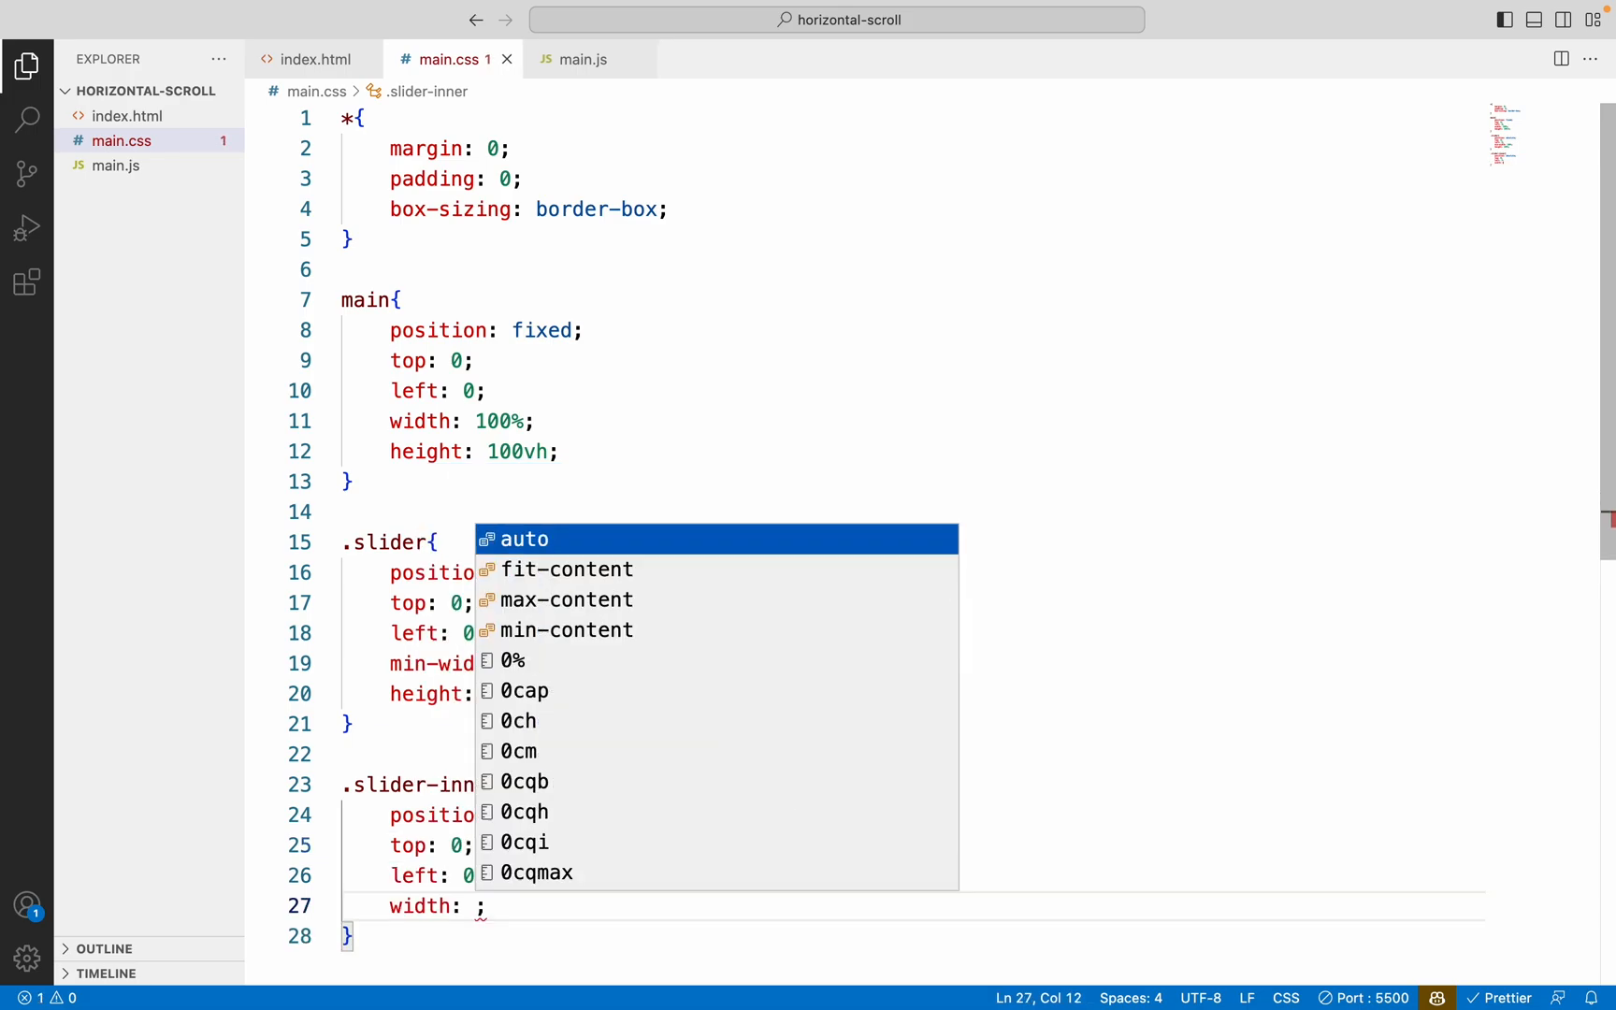
type("100v")
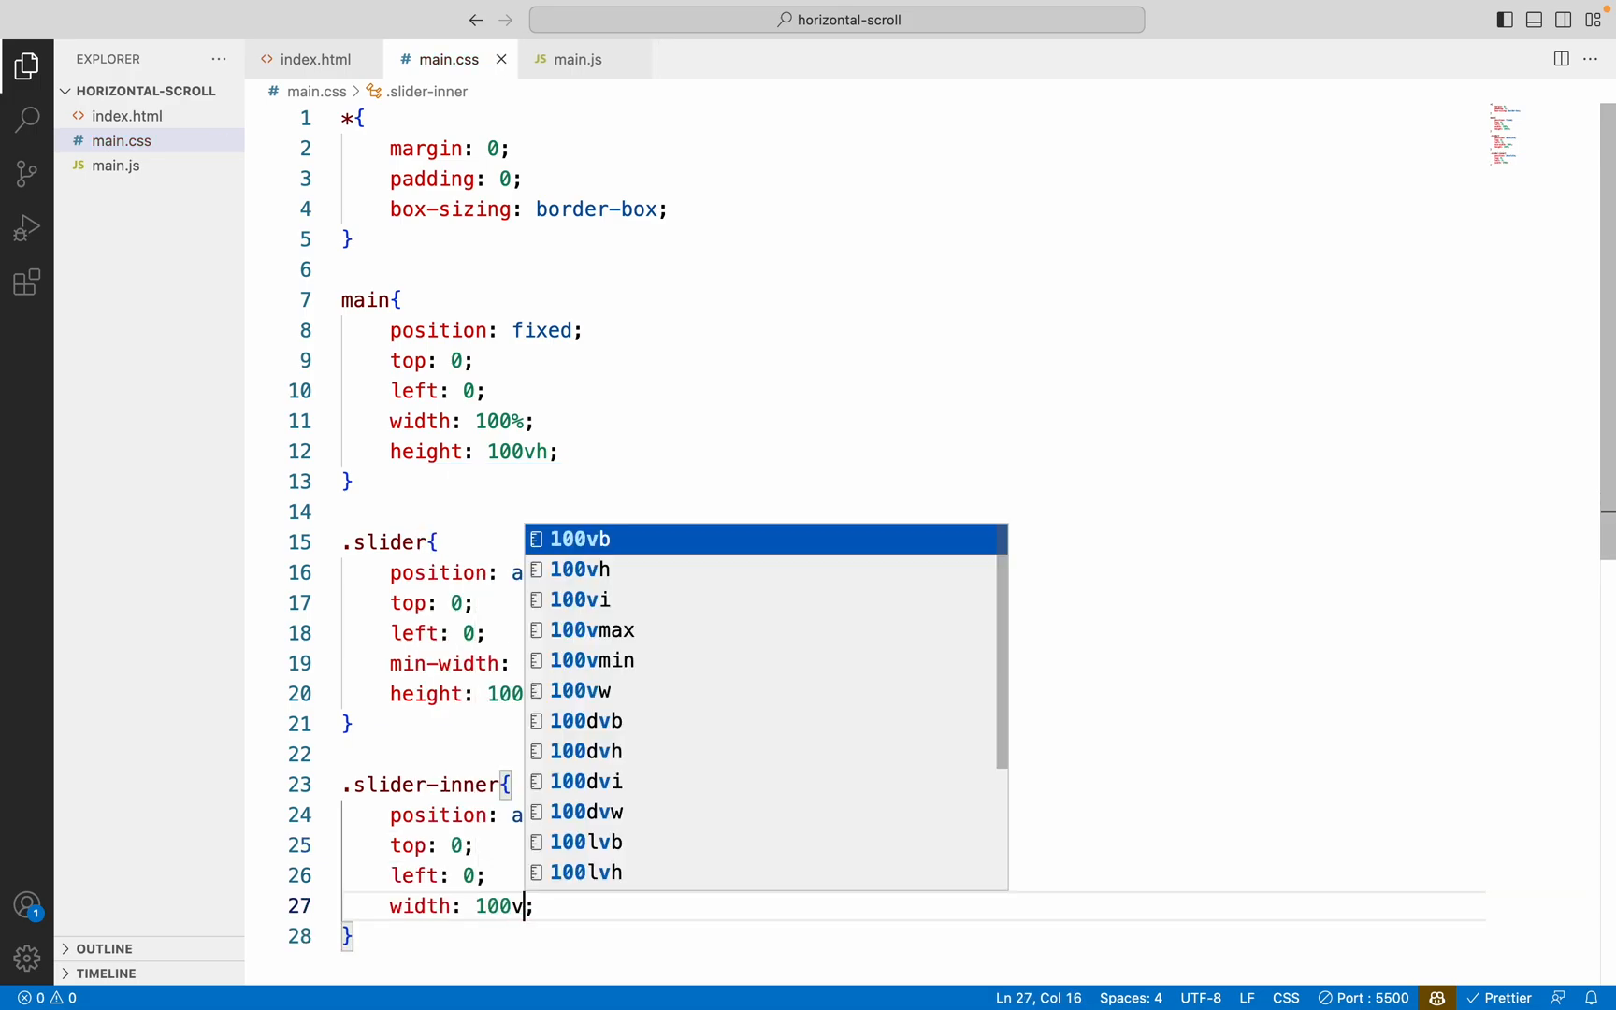
type("w")
Complete .slider-inner with width 100vw, height 100%, display flex and justify-content start
key("Escape")
type("he")
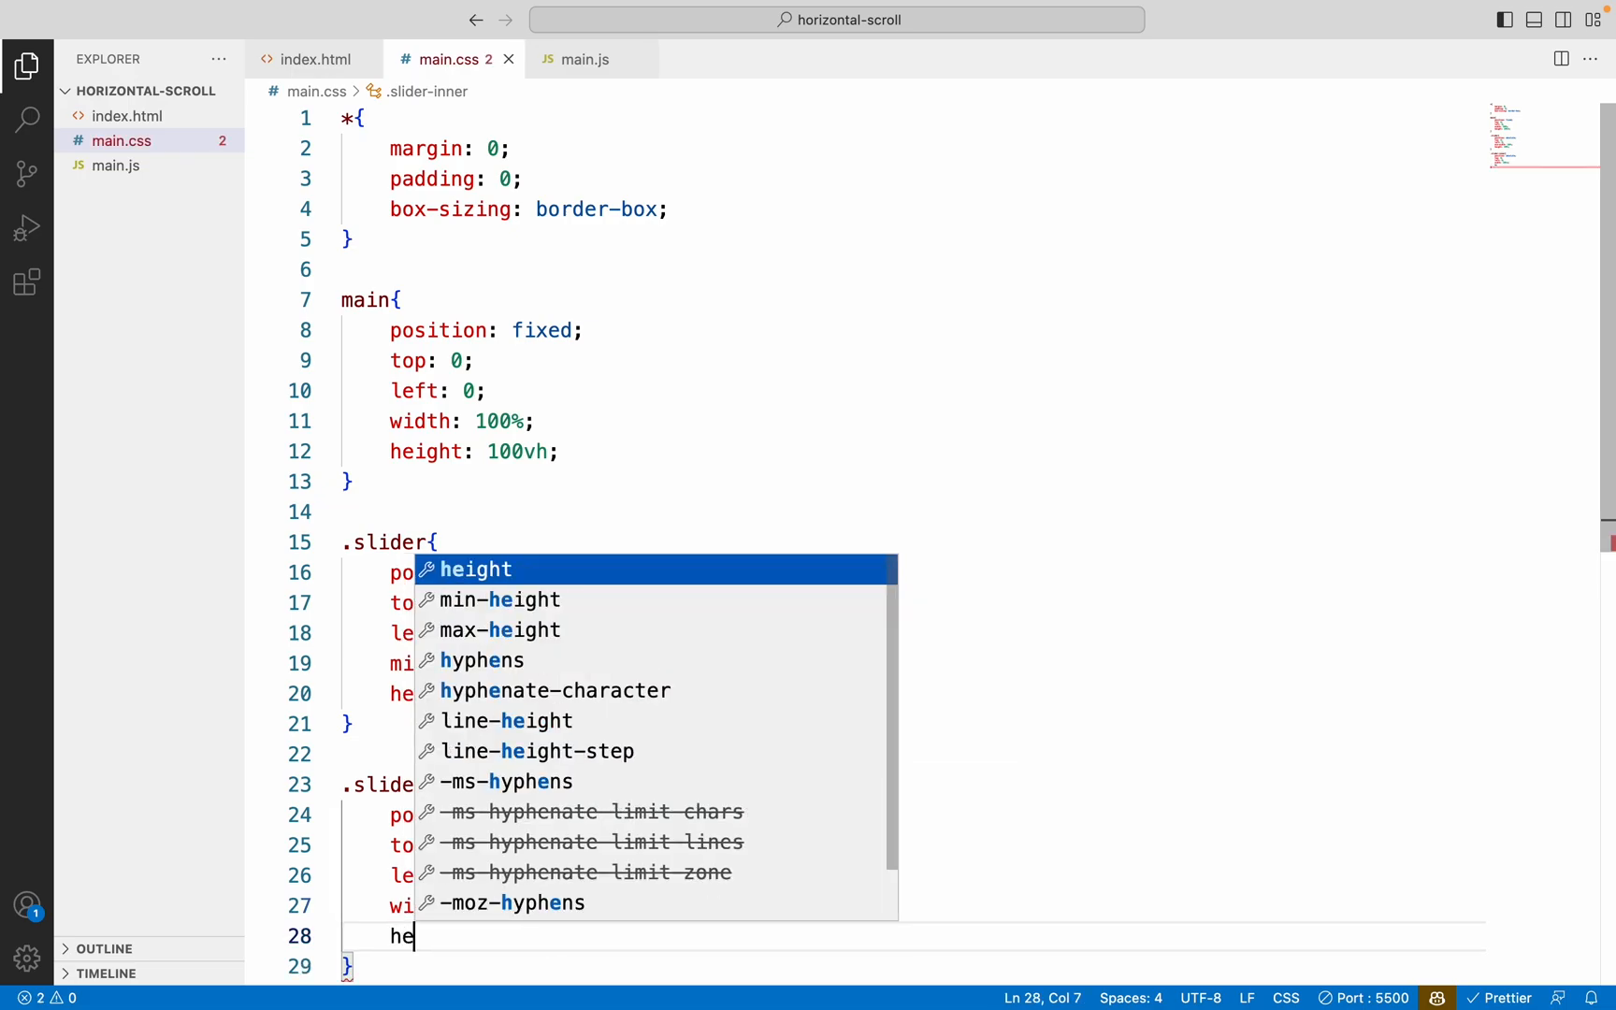
key("Return")
type("100%")
key("Right")
key("Return")
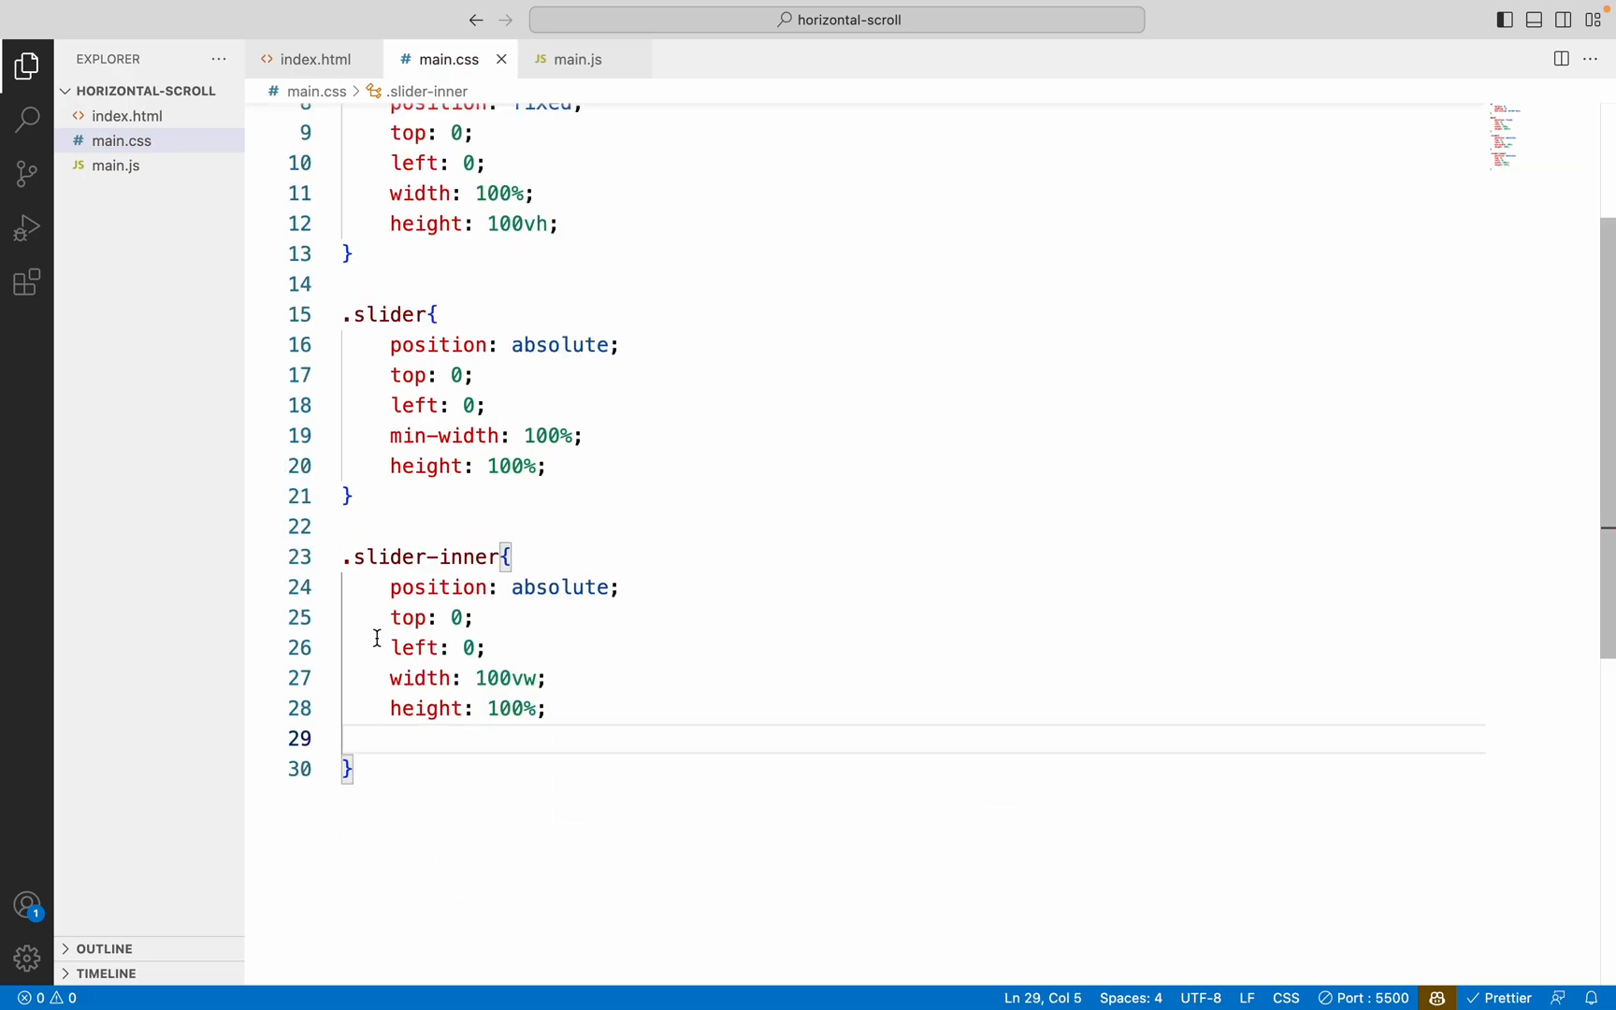
type("di")
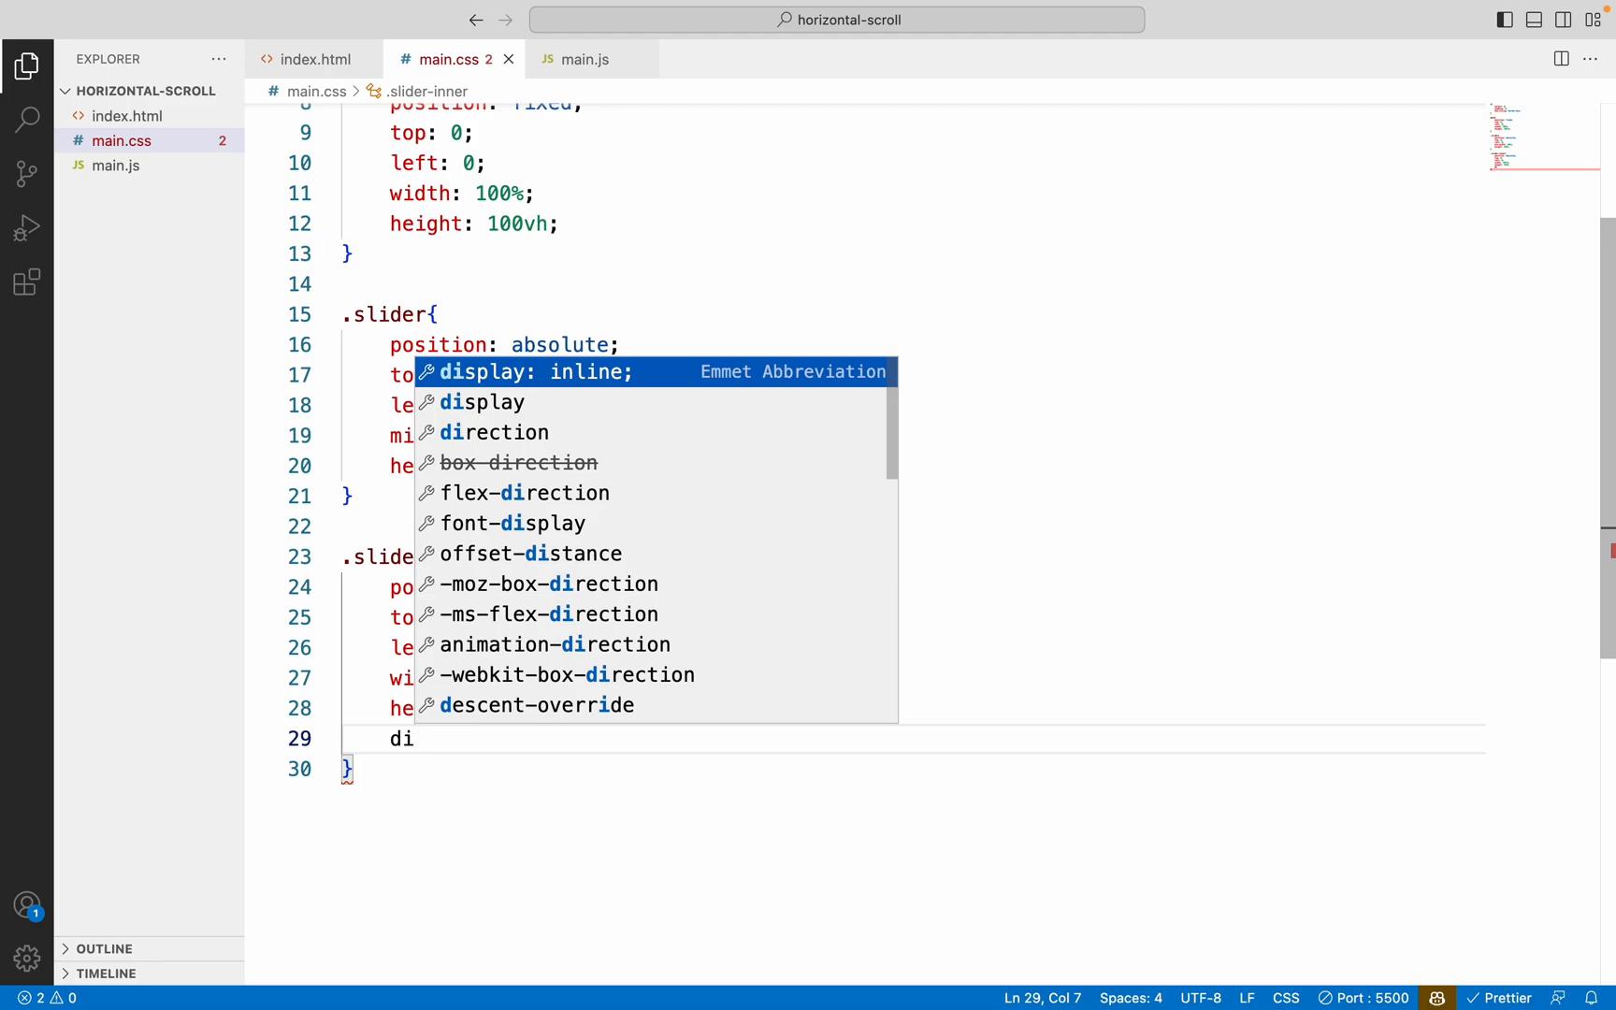
key("Return")
type("flex;")
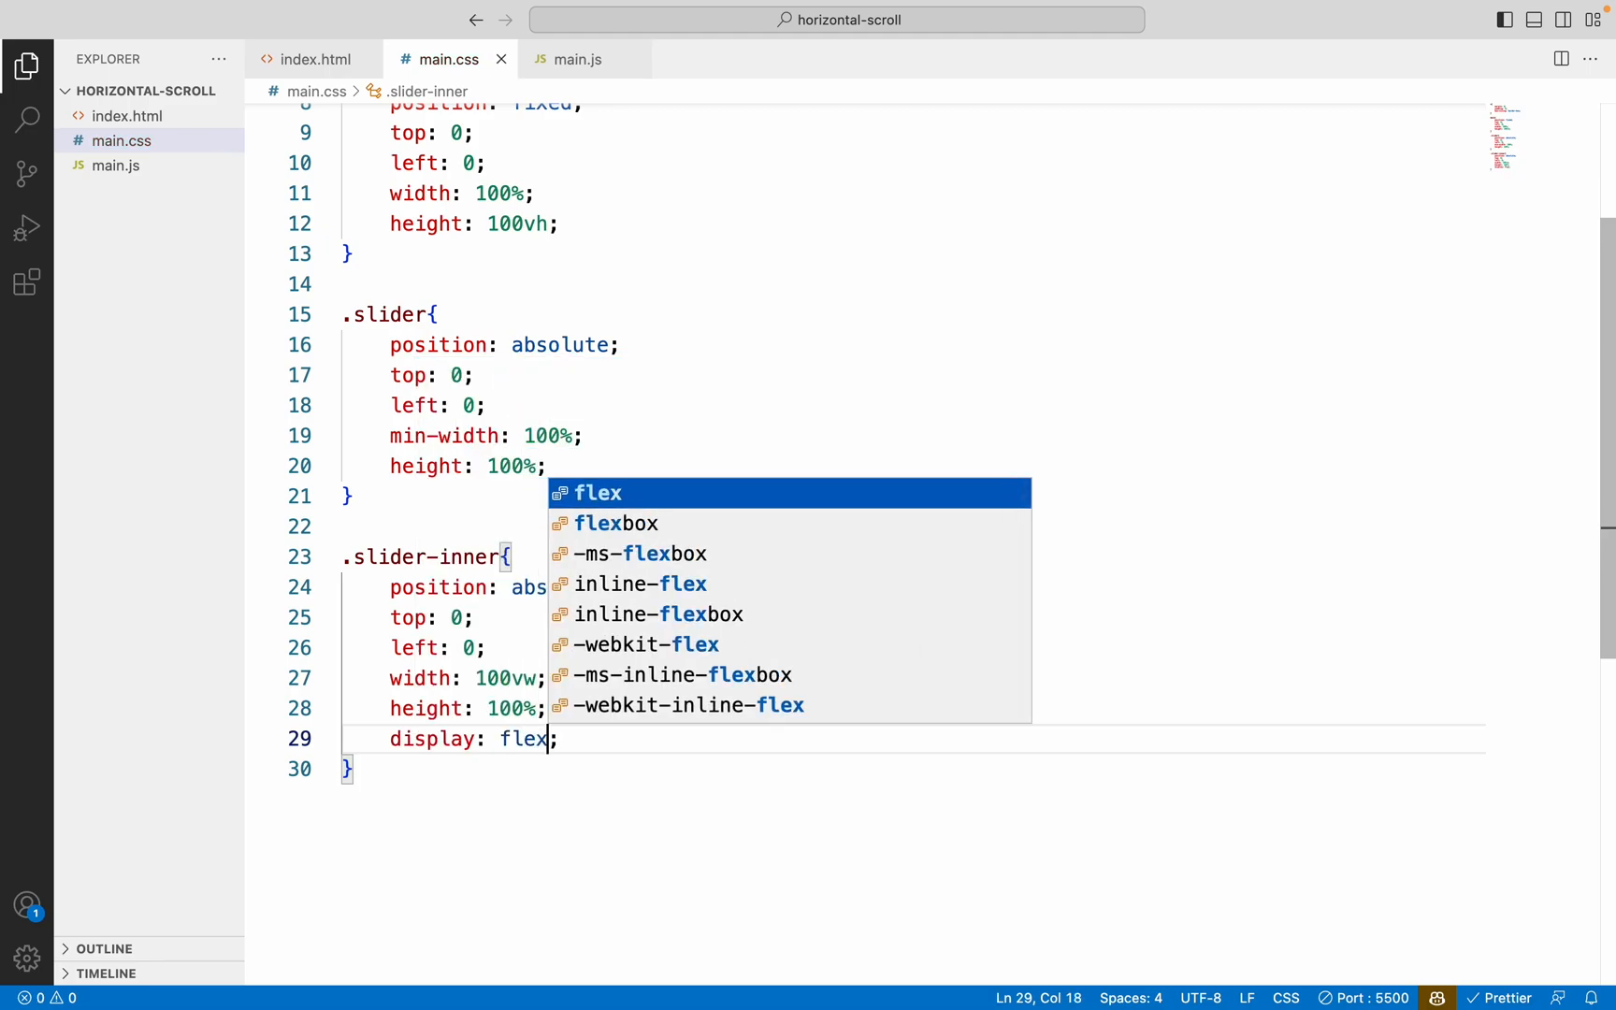
key("Escape")
key("Right")
key("Return")
type("ju")
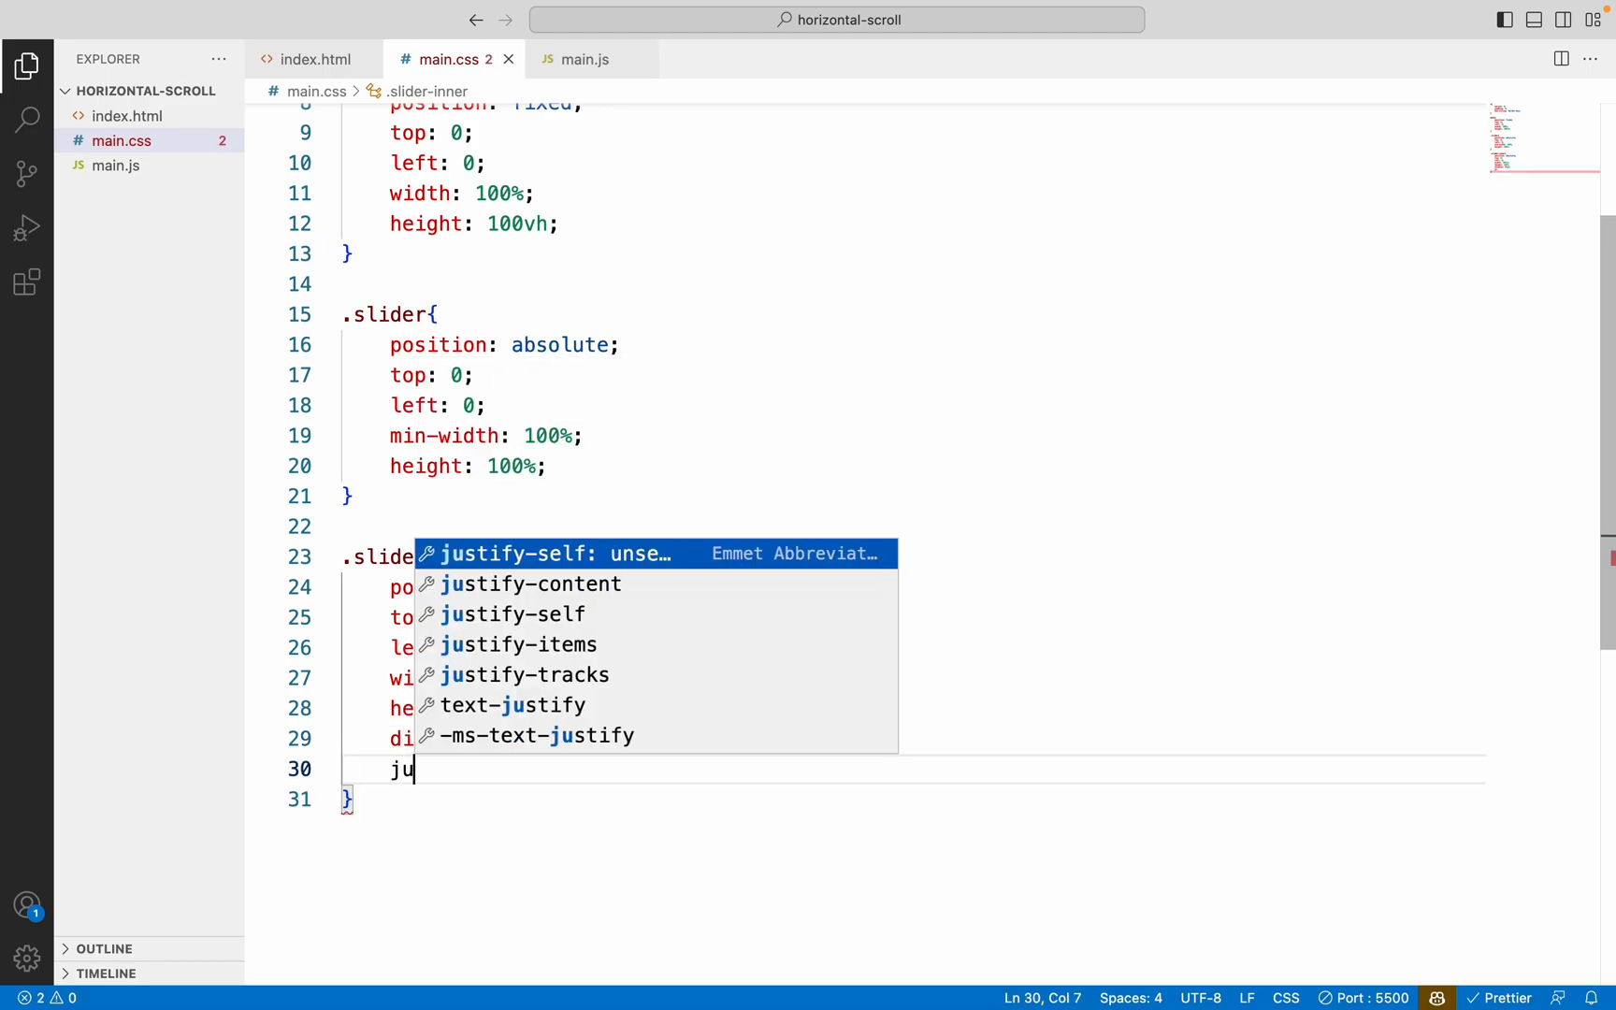
key("Down")
key("Return")
type("stify-content: s")
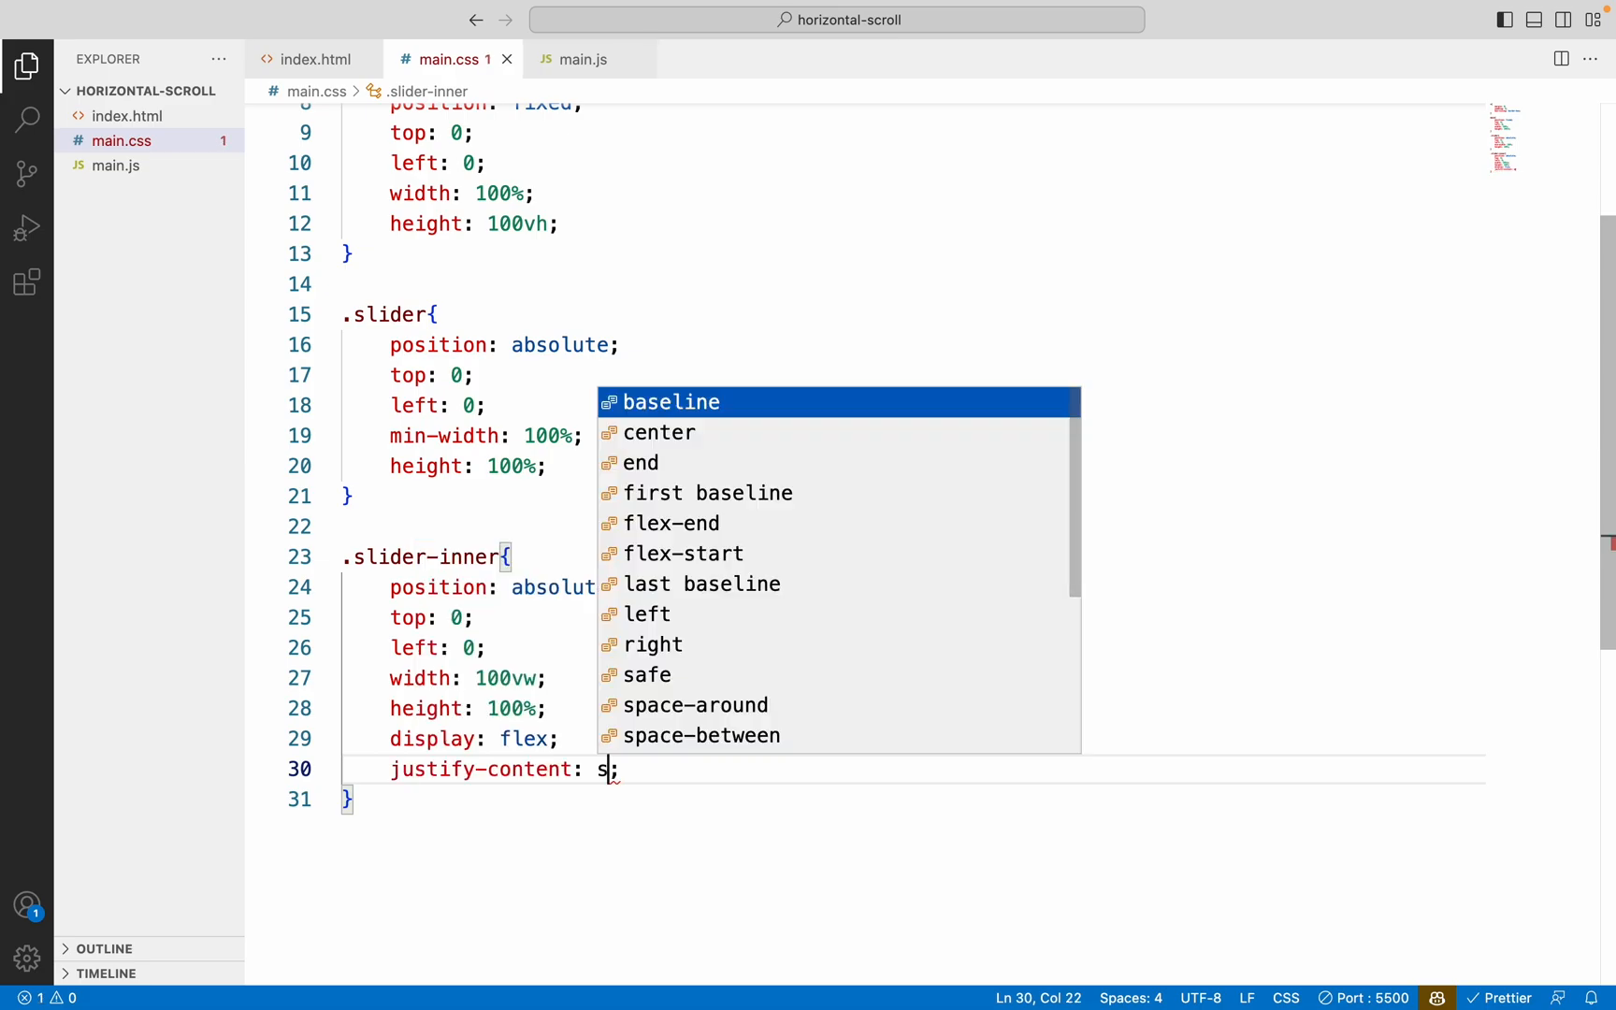
type("tar")
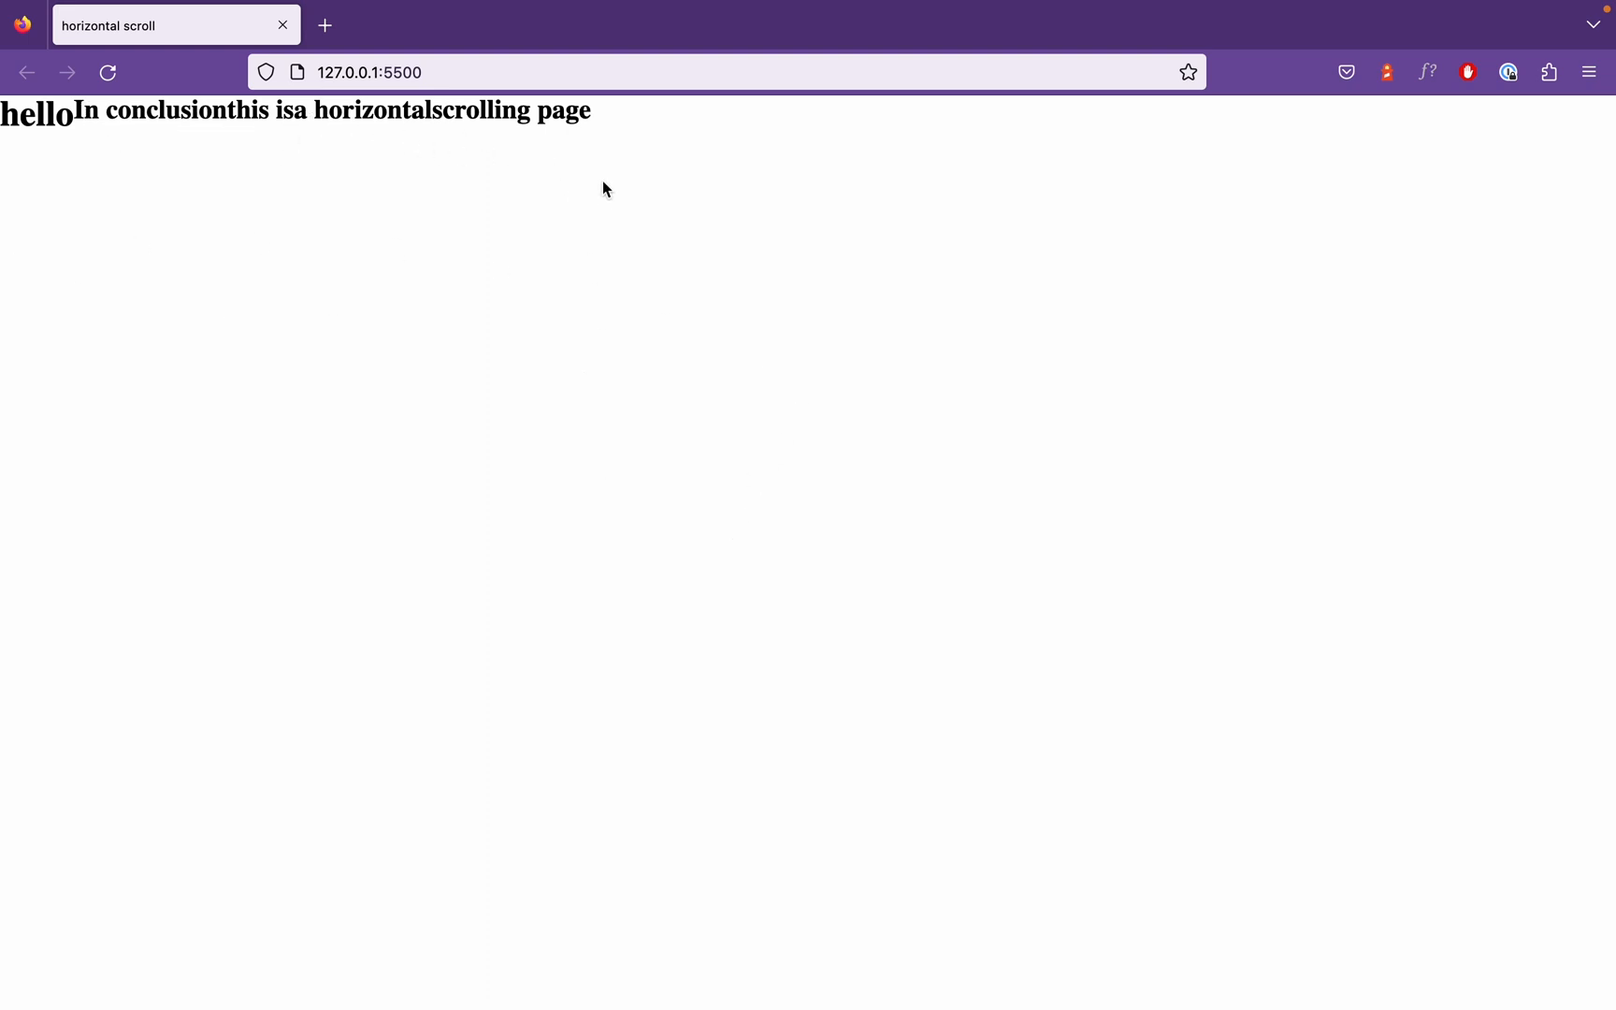
key("super+Tab")
left_click(365, 655)
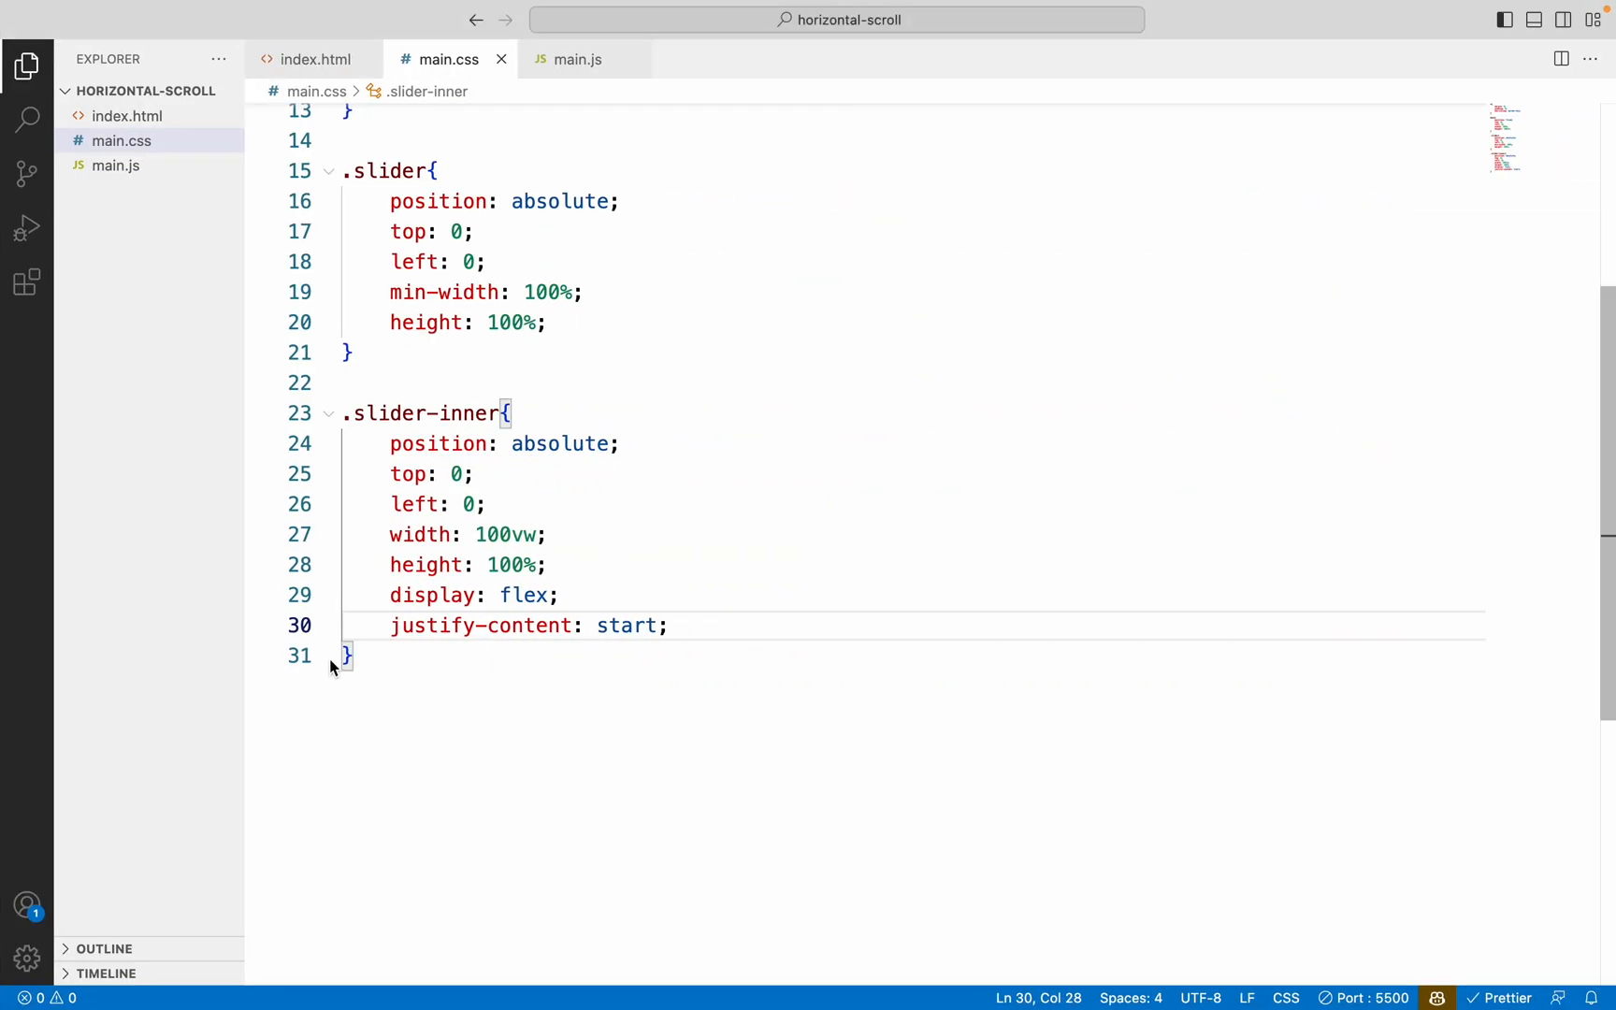
key("Return")
key("Return")
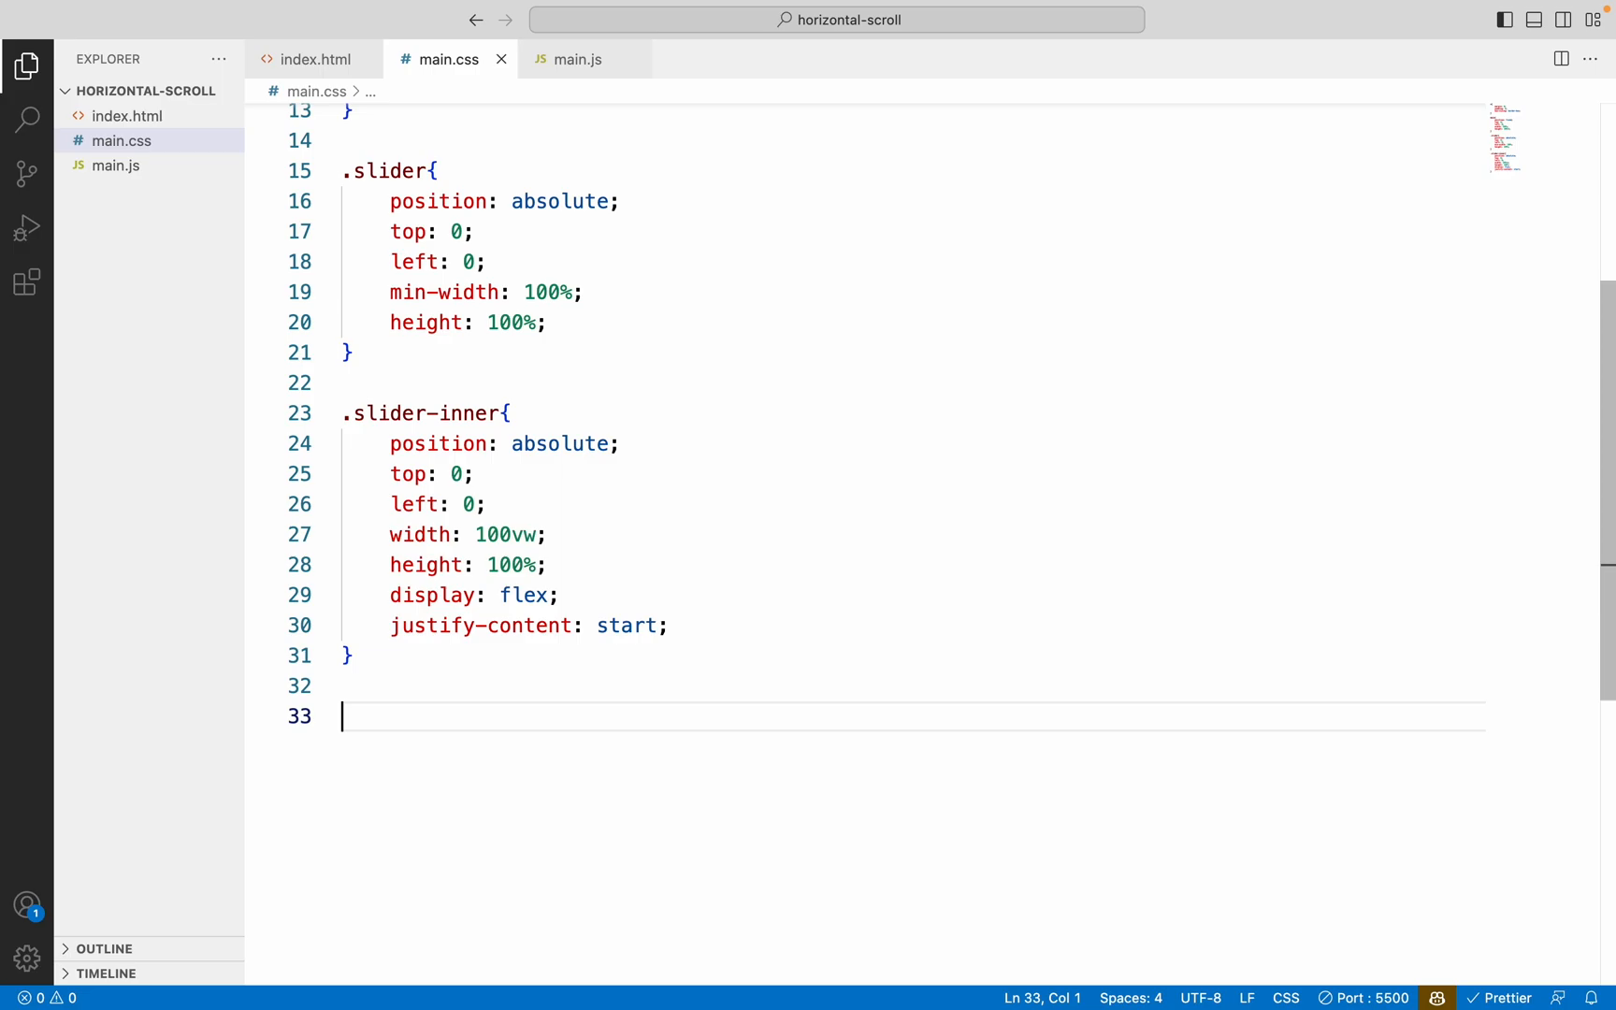
type(".item{")
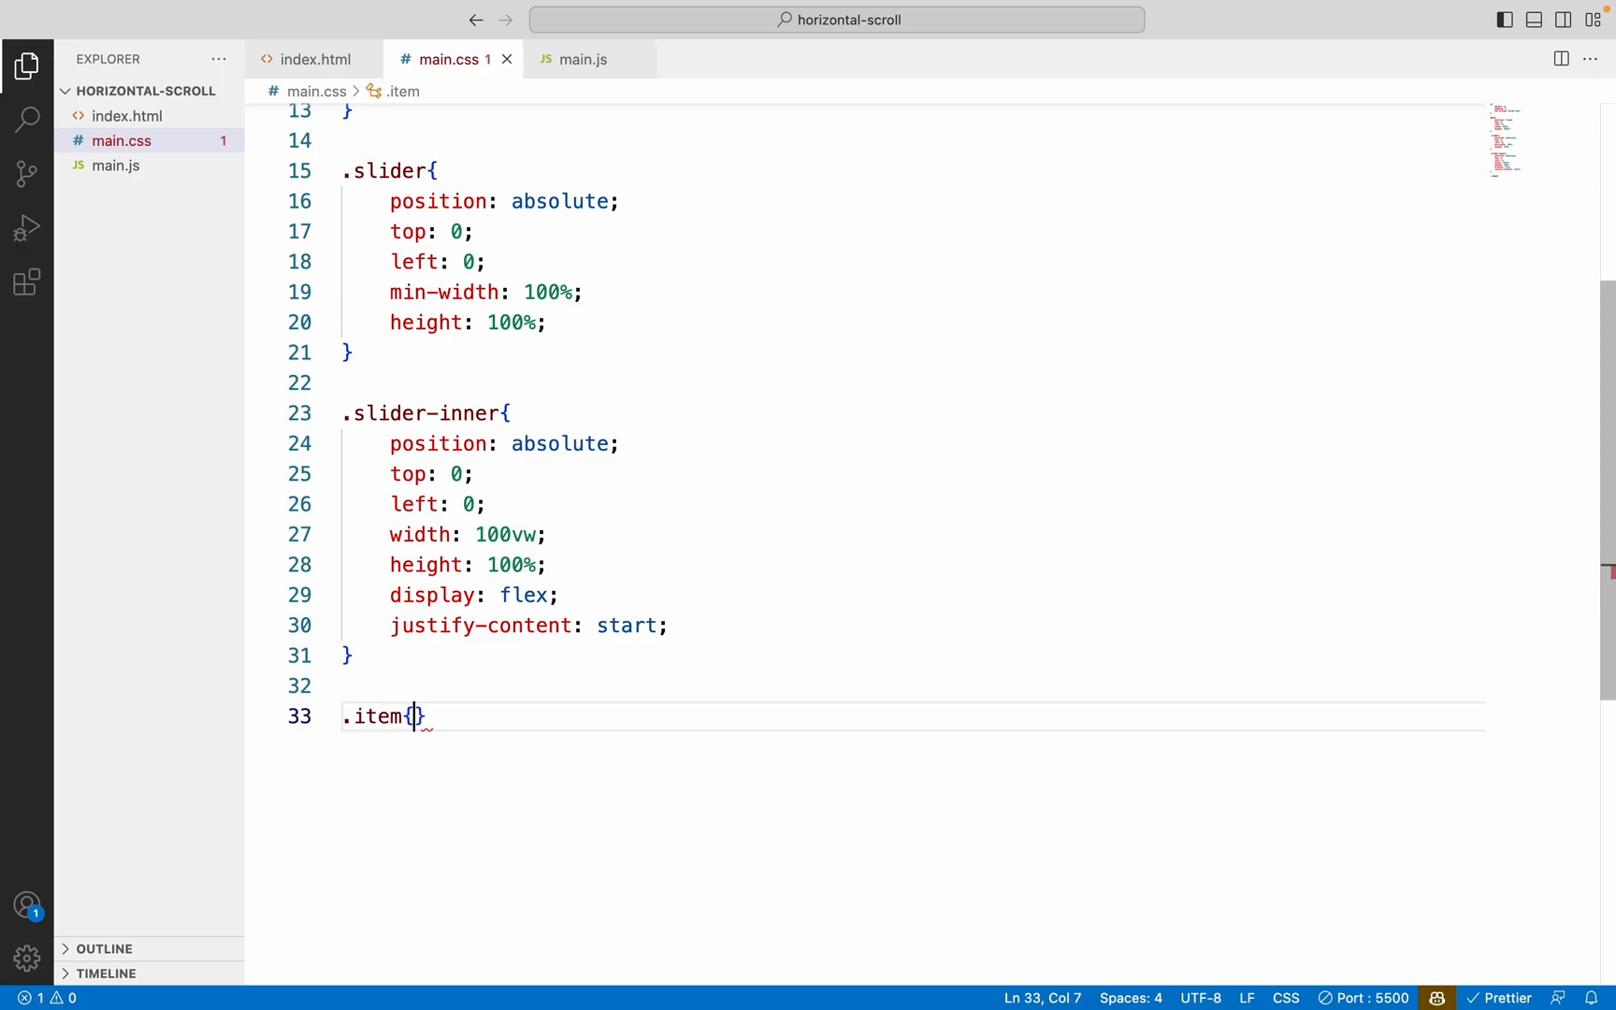
Add an .item rule with flex none, save and glance at the browser preview
key("Return")
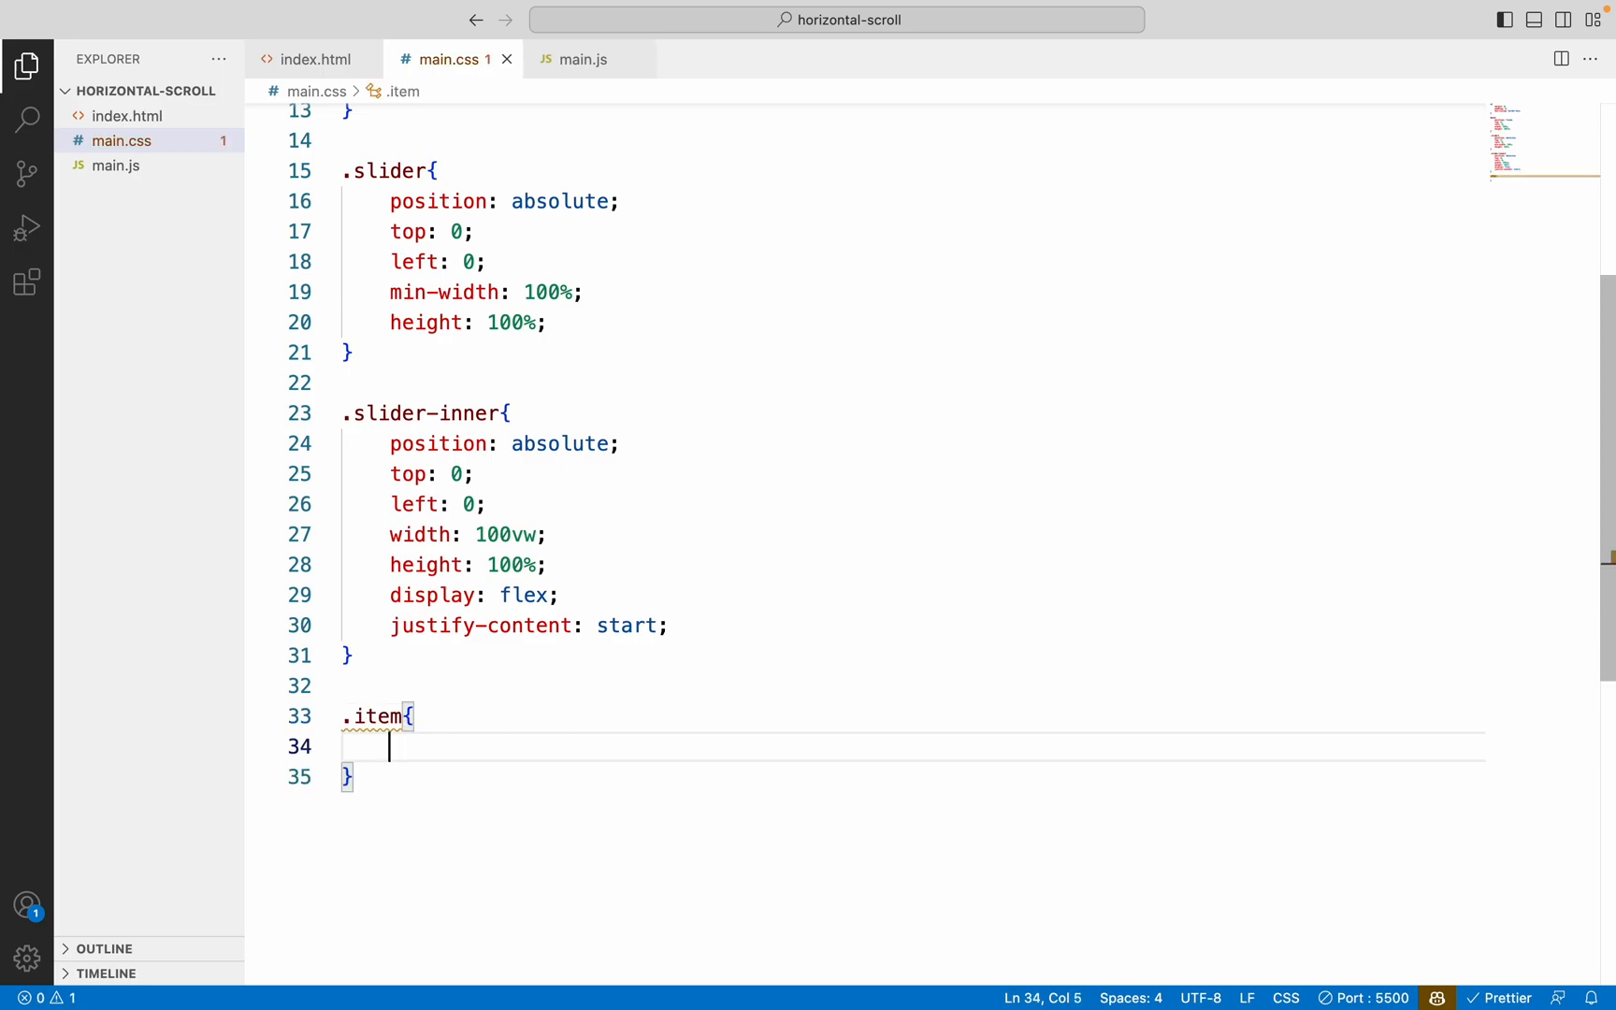
type("flex: ")
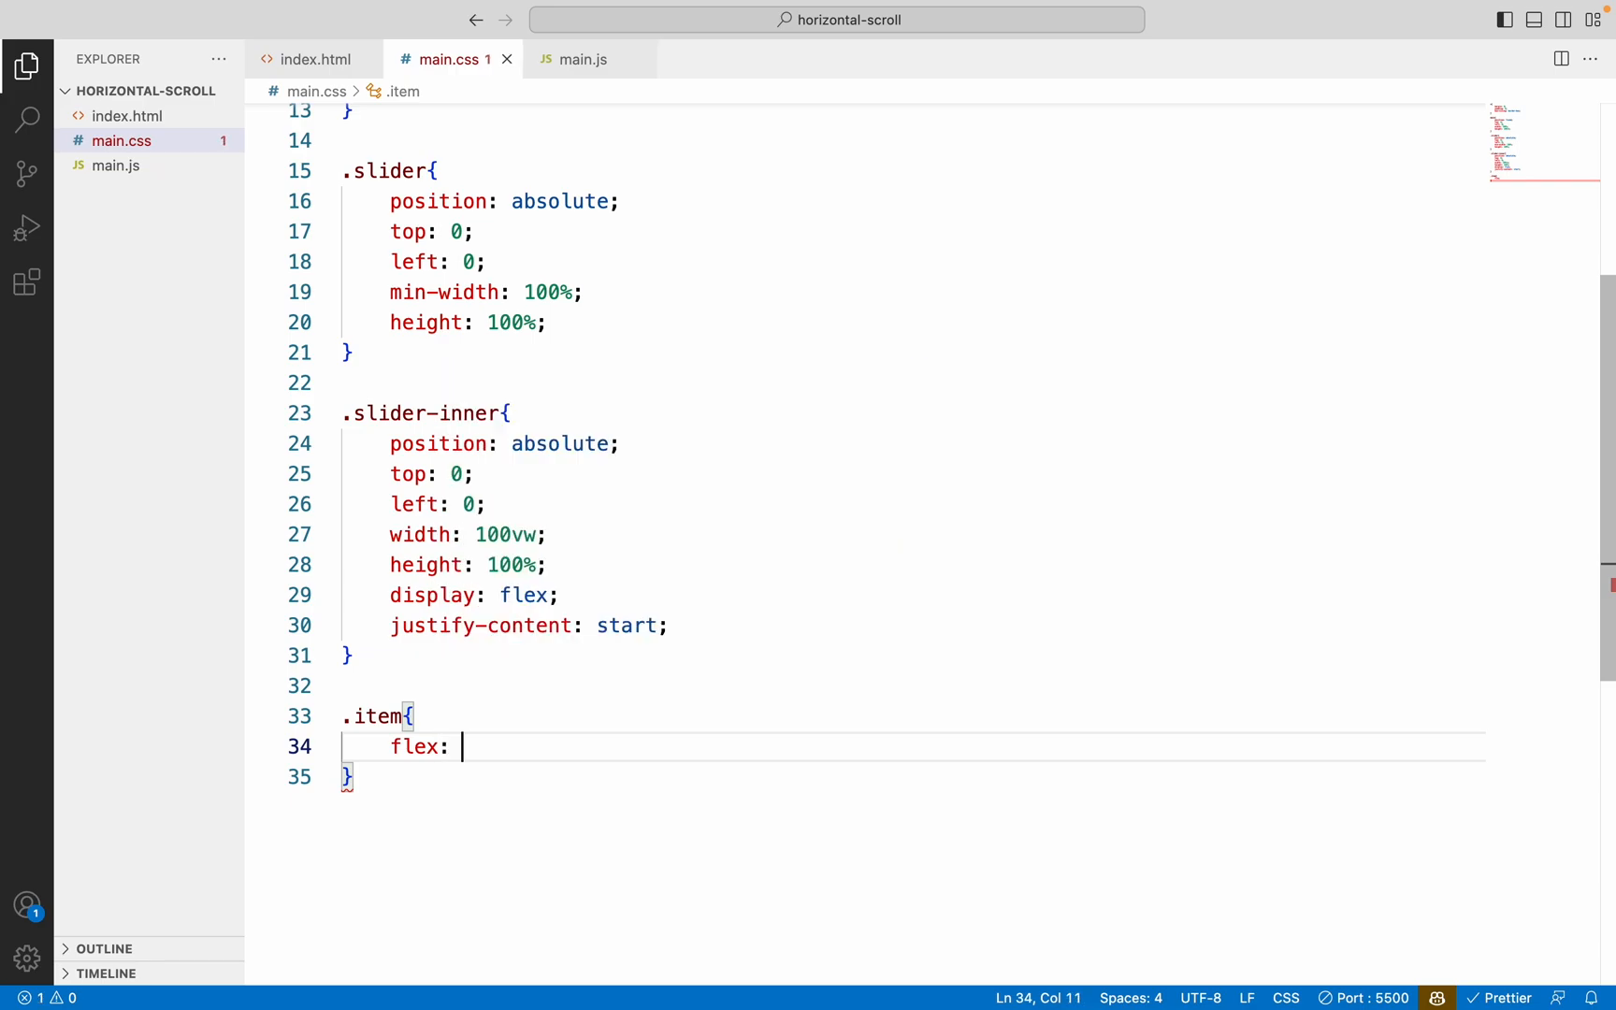
type("none;")
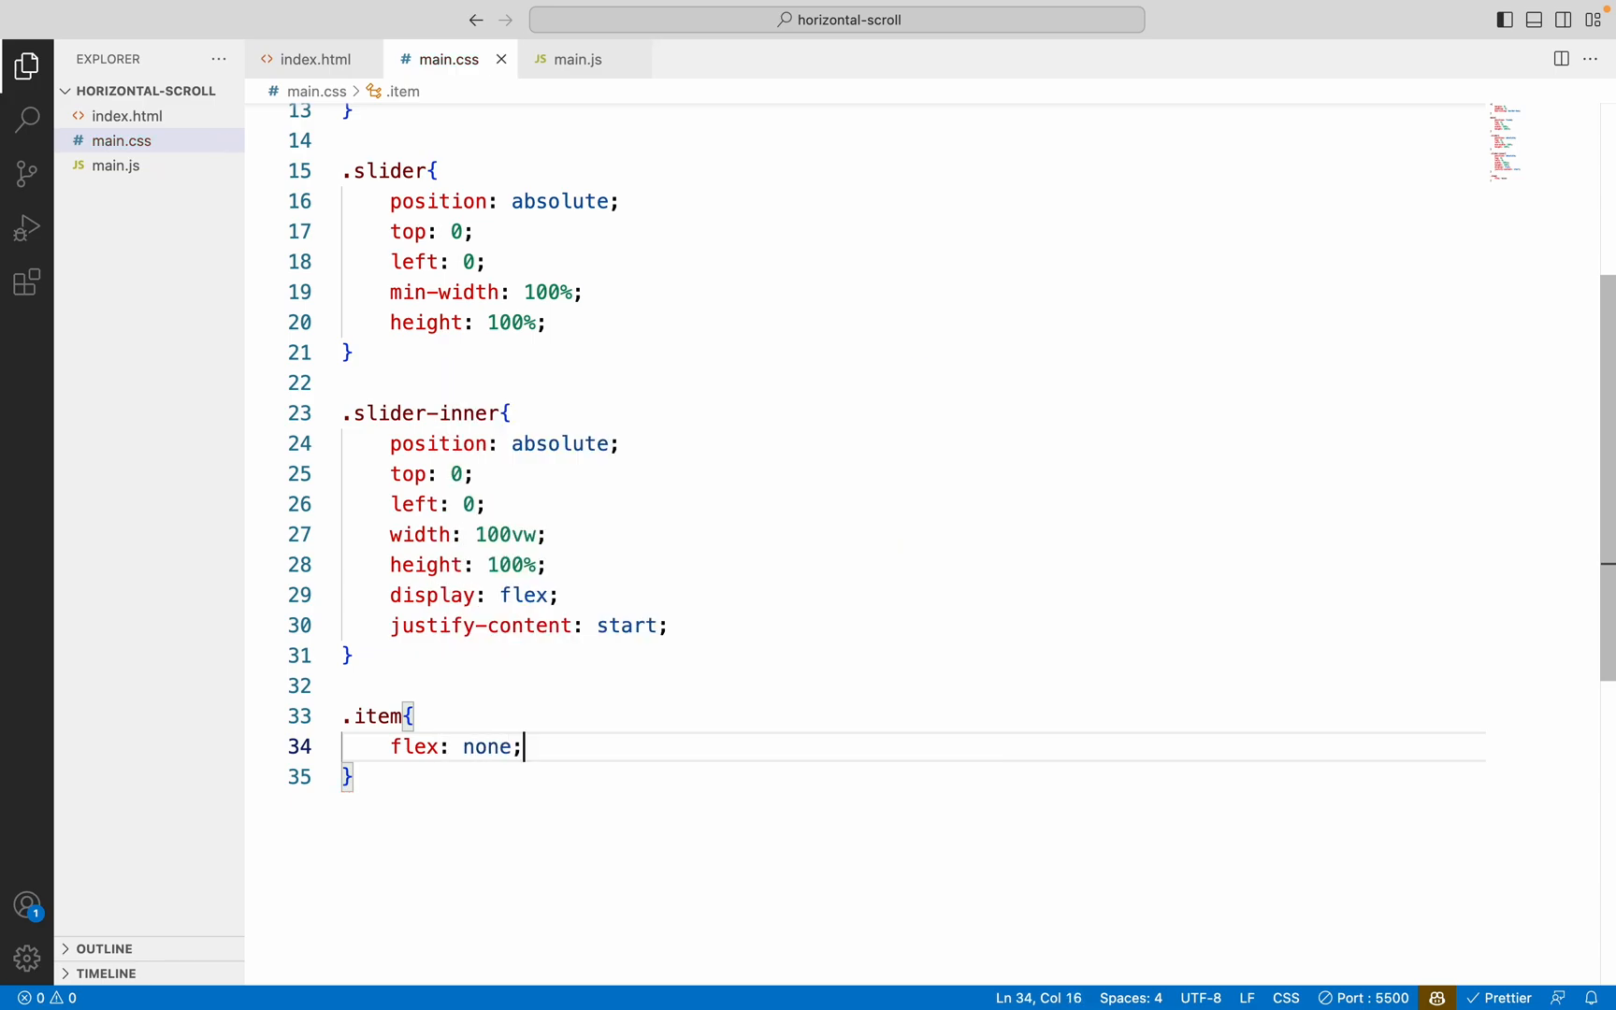
key("Return")
key("super+s")
key("super+Tab")
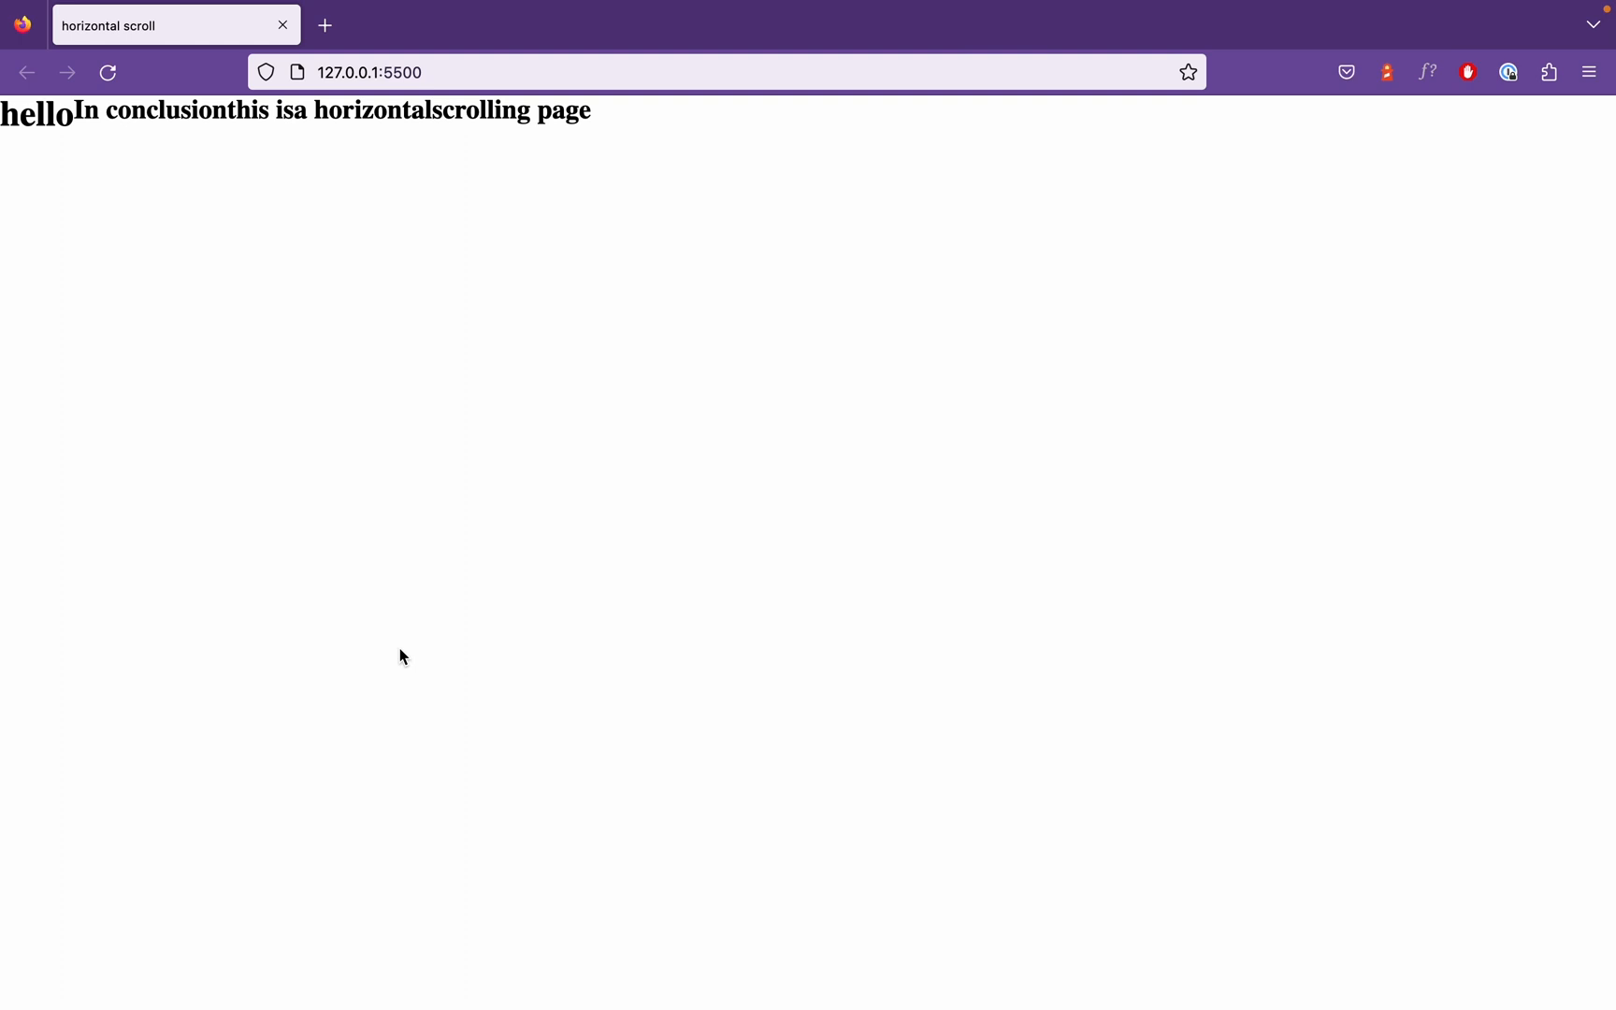
key("super+Tab")
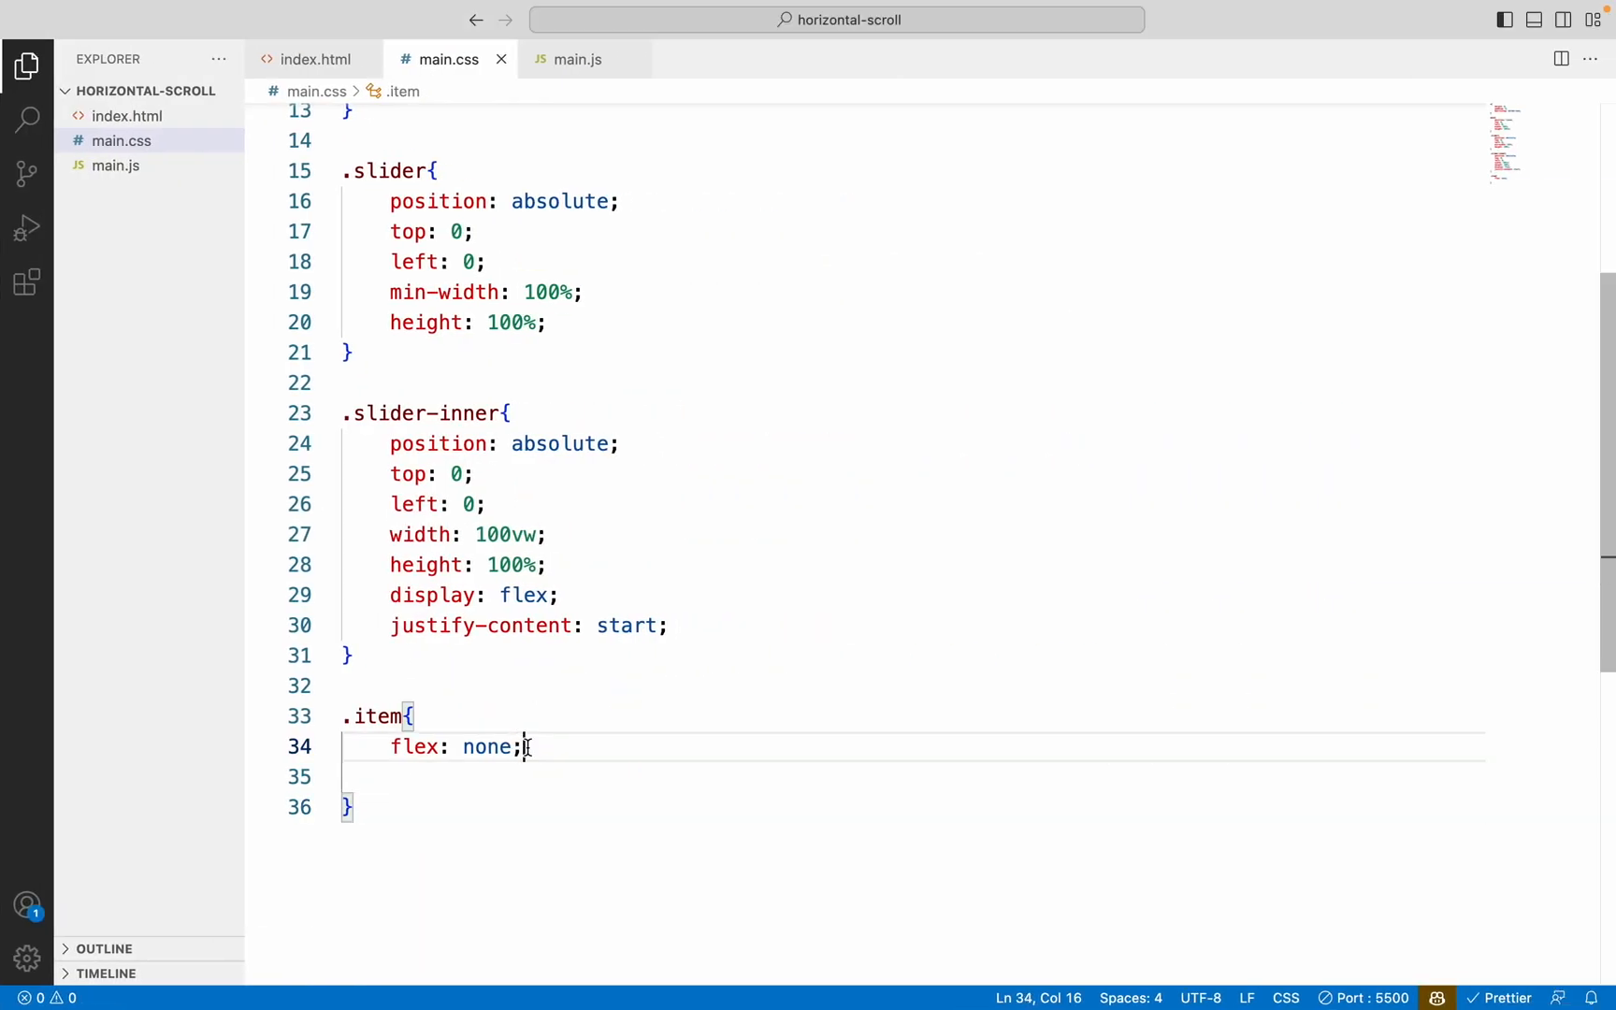
Give .item position relative, width 100% and height 100vh, then check Firefox
key("Return")
type("po")
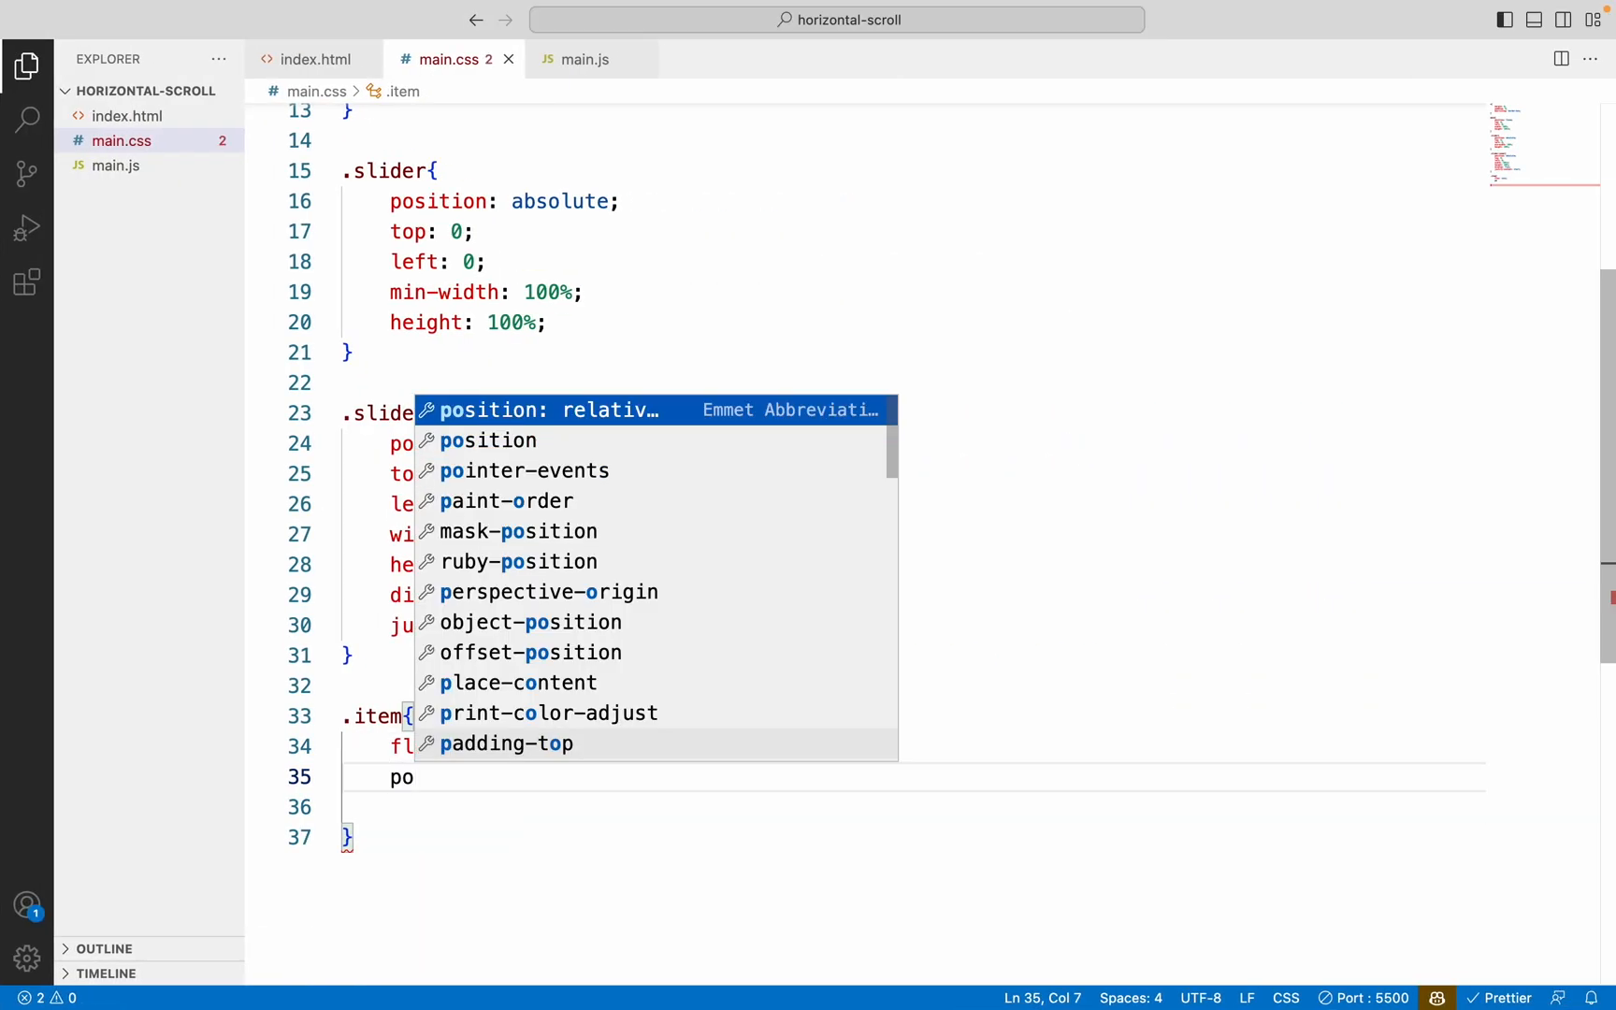
key("Return")
type("relative;")
key("Return")
type("wid")
key("Return")
type("10")
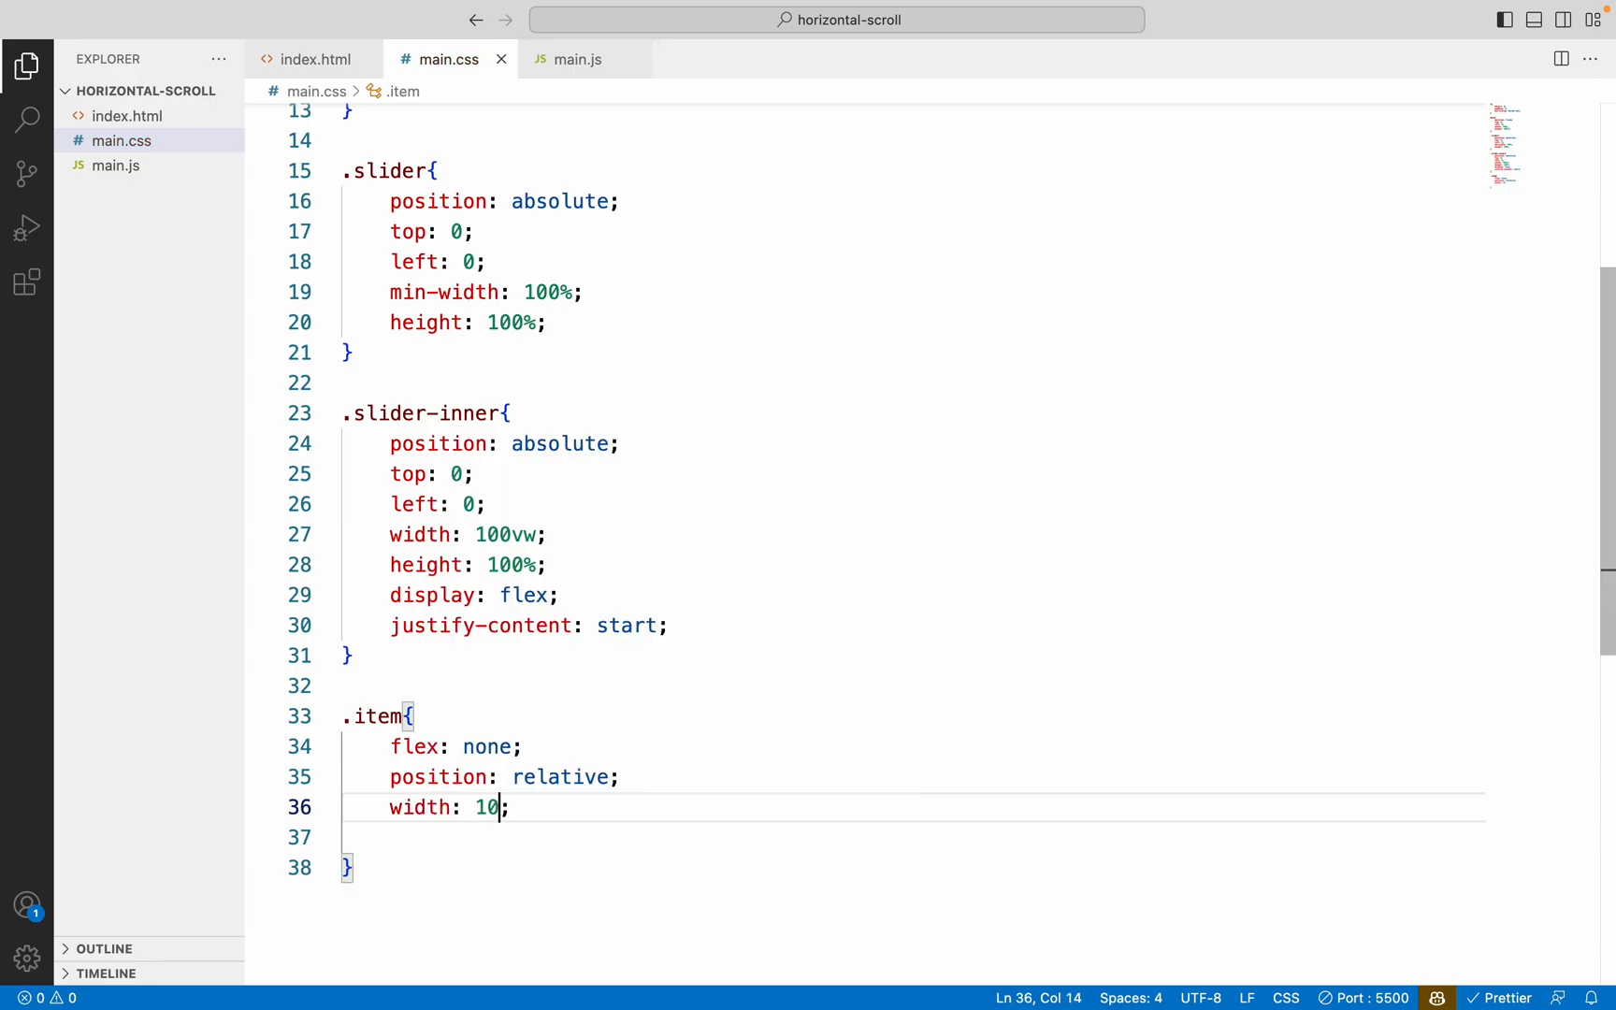
type("0%;")
key("Right")
key("Return")
type("h")
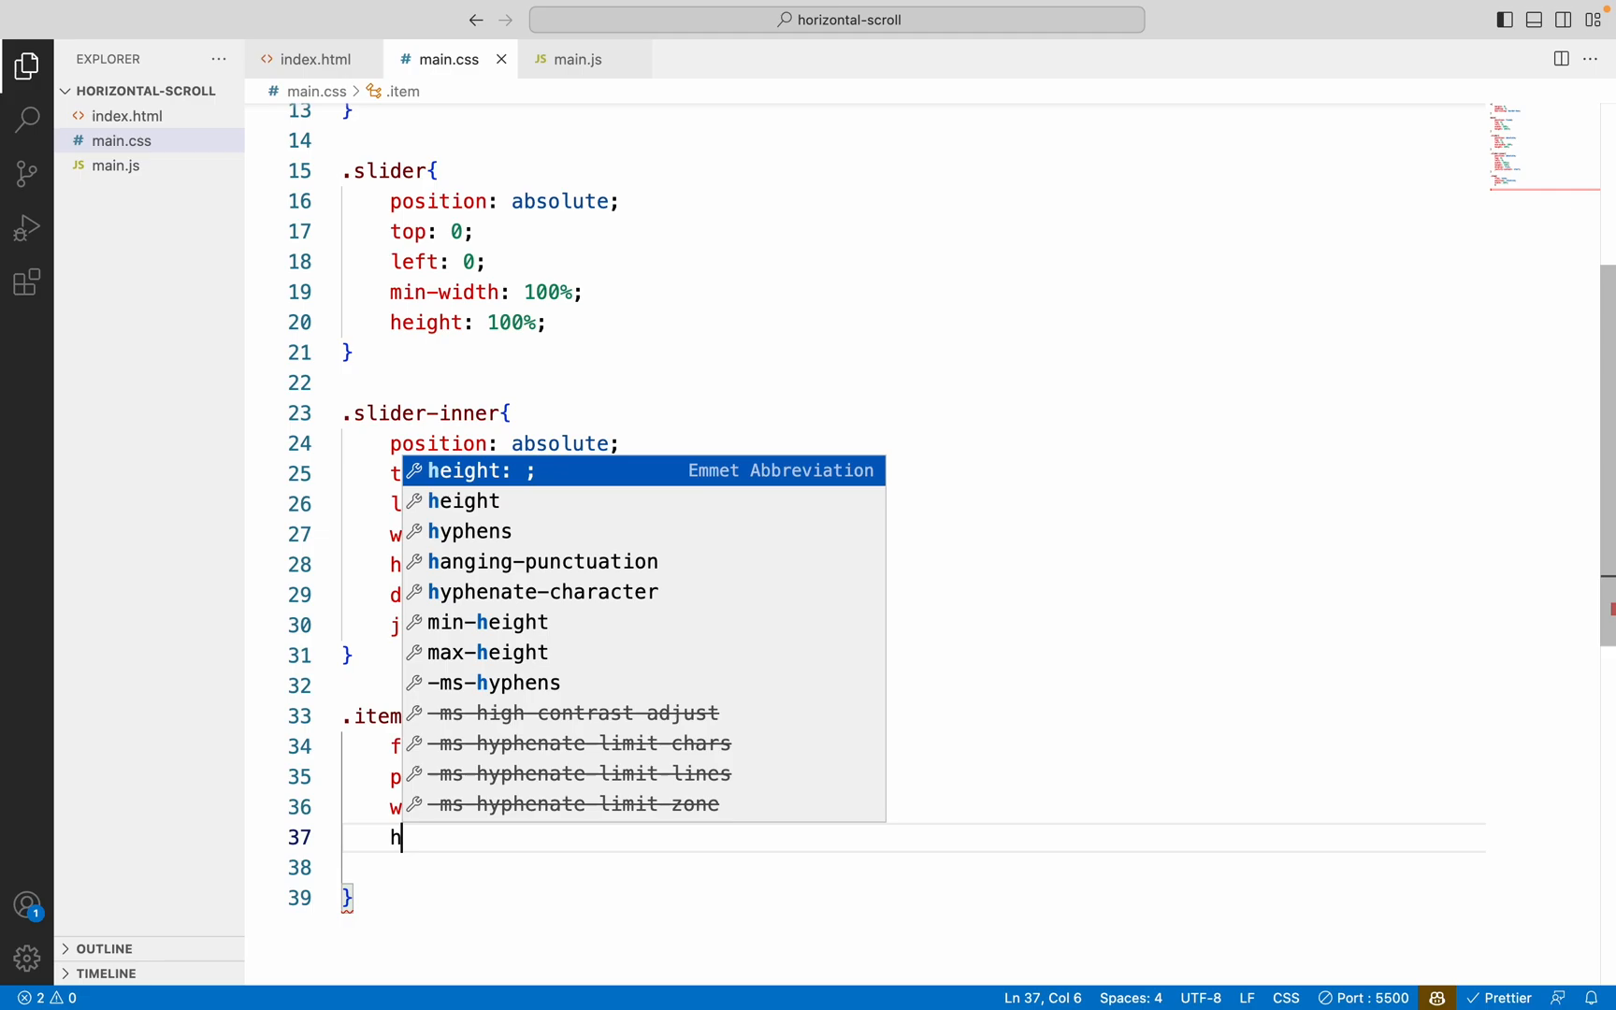
type("e")
key("Return")
type("100vh;")
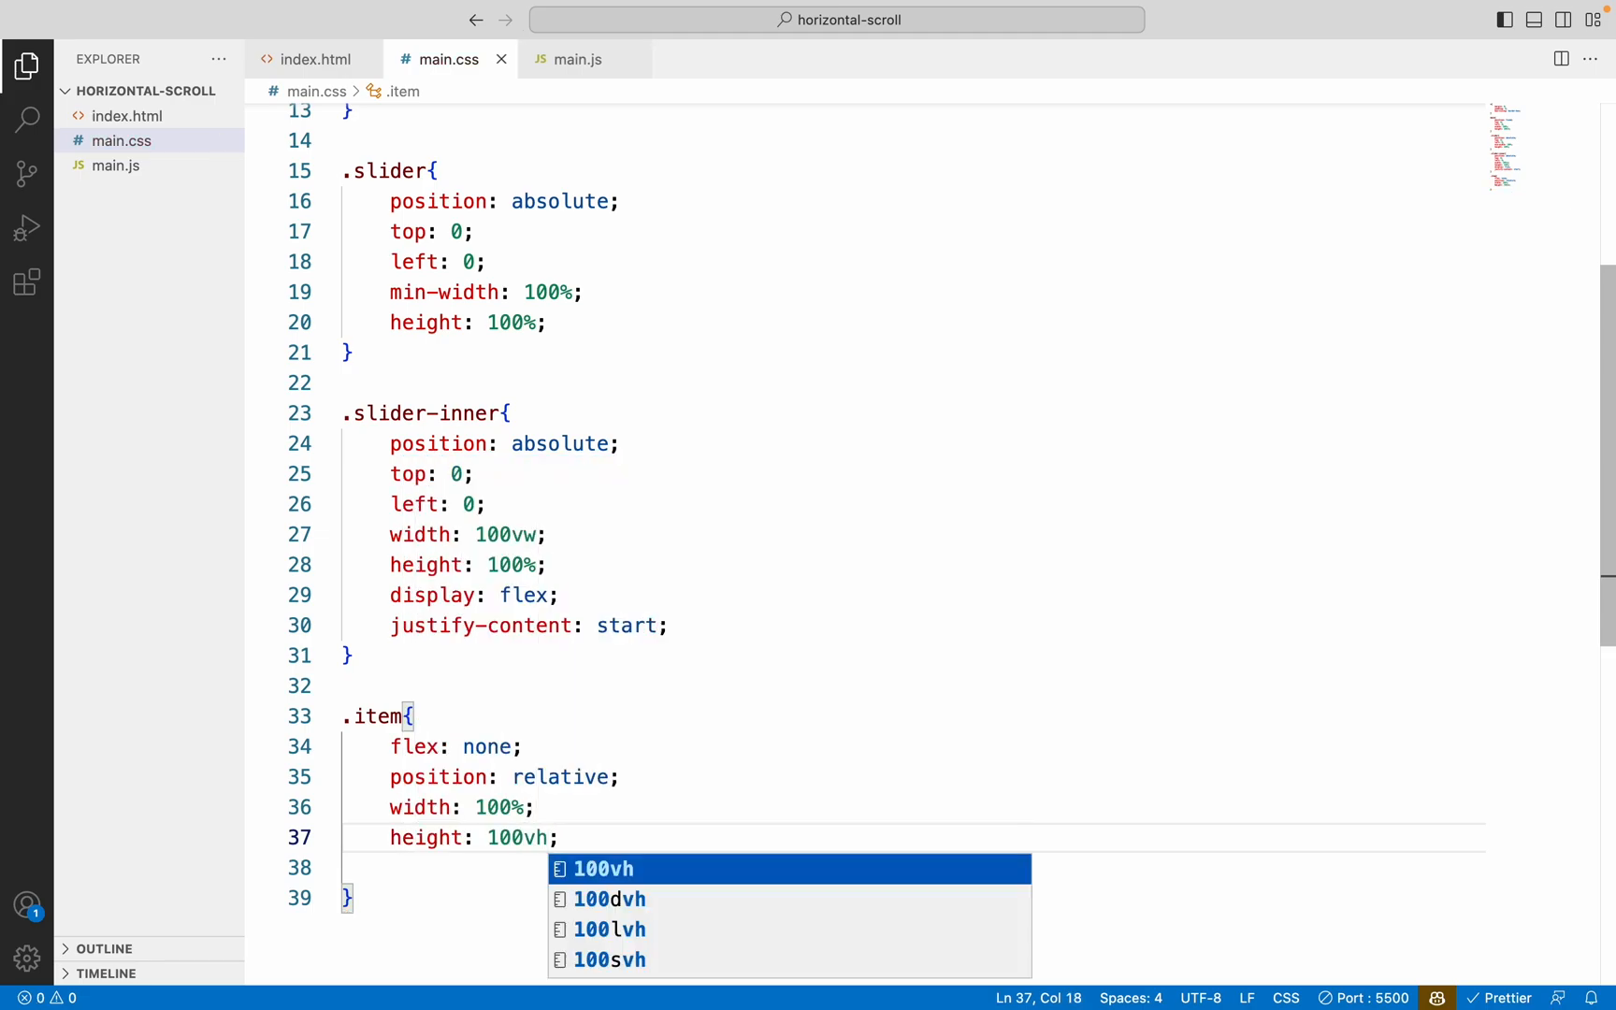
key("Escape")
key("super+Tab")
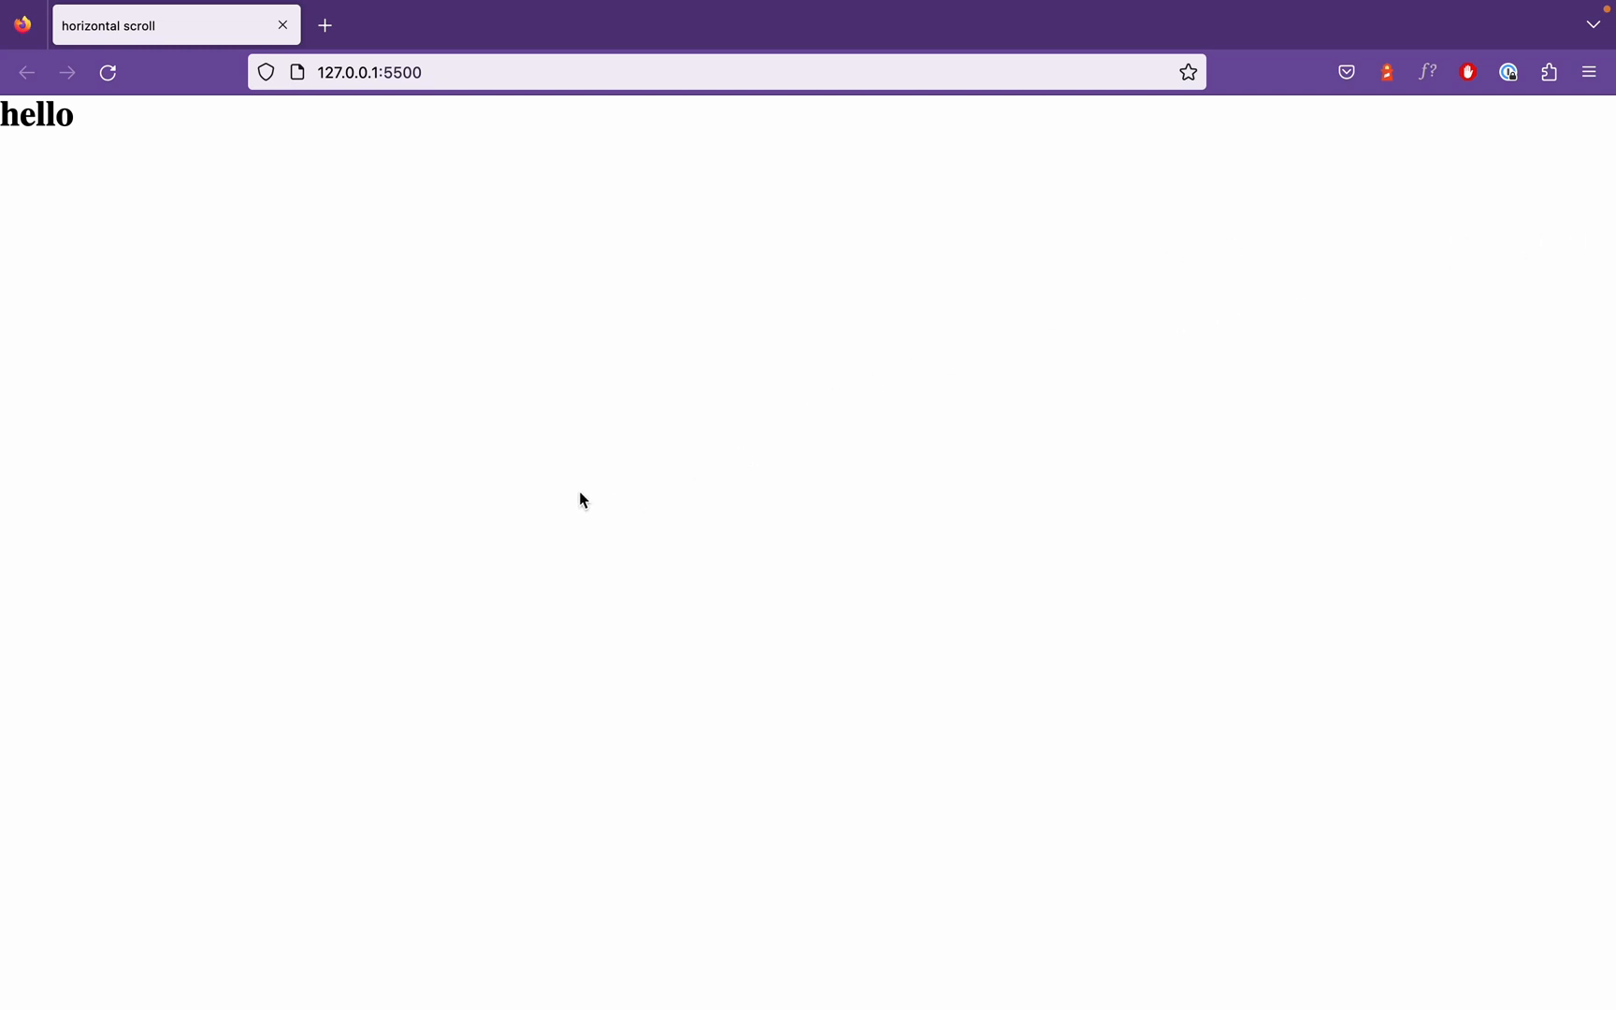
Set the .item background-color to light pink rgb(255,224,224)
key("super+Tab")
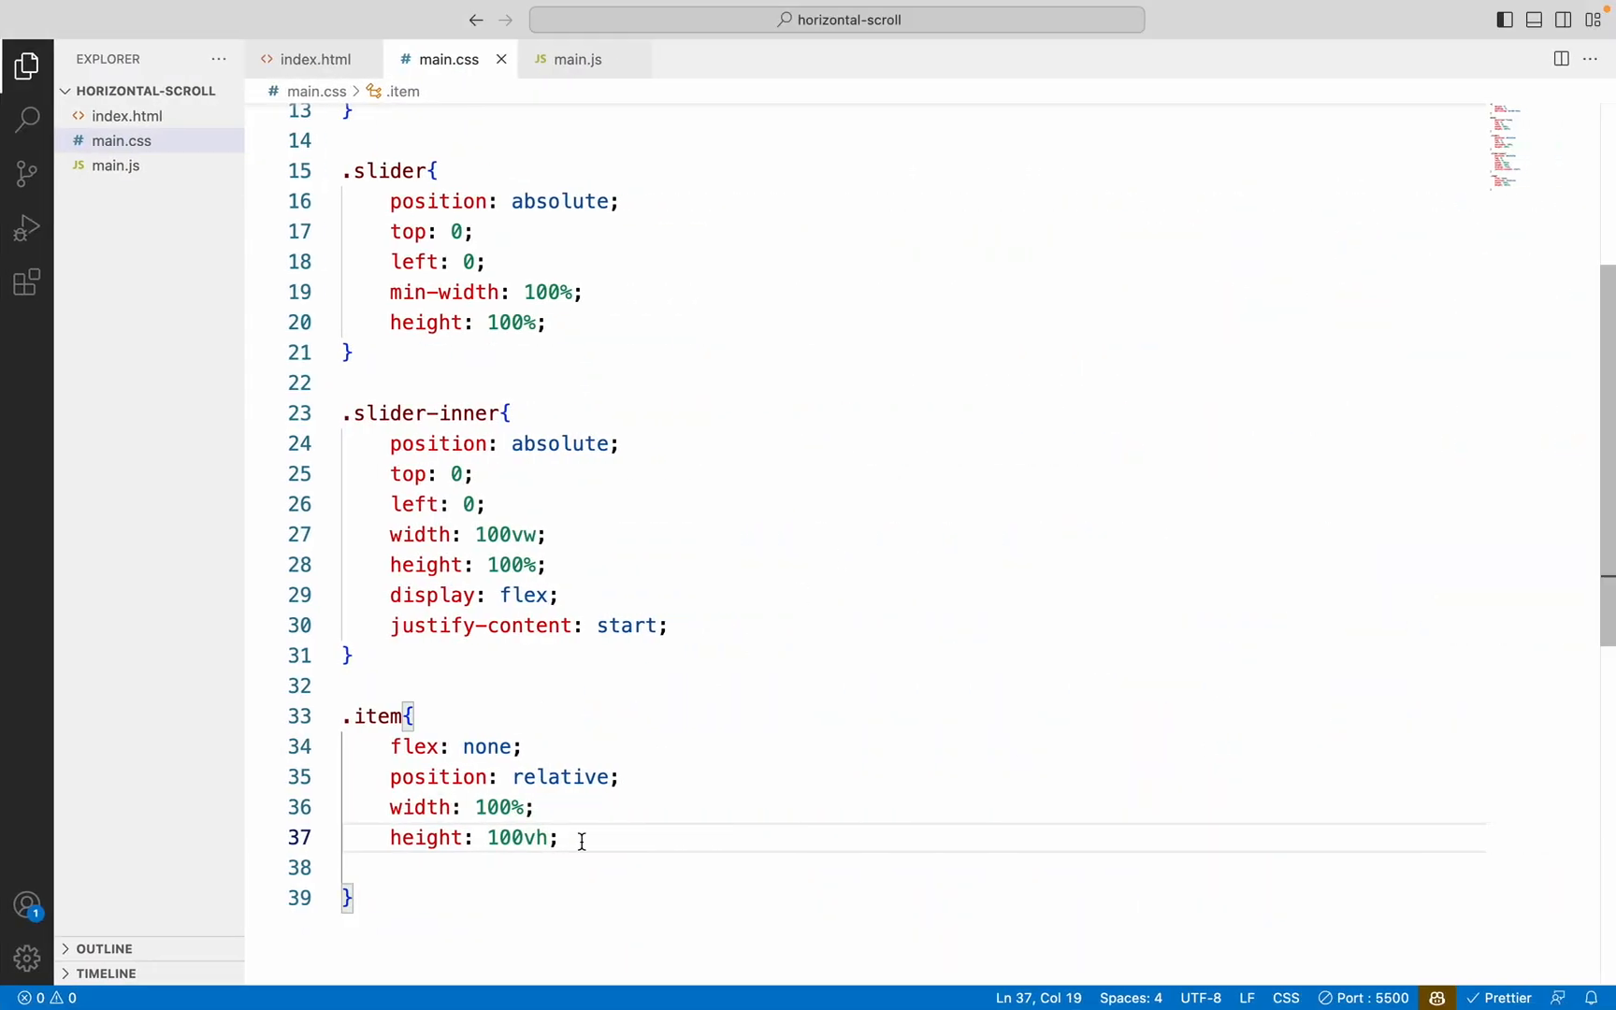
key("Return")
type("b")
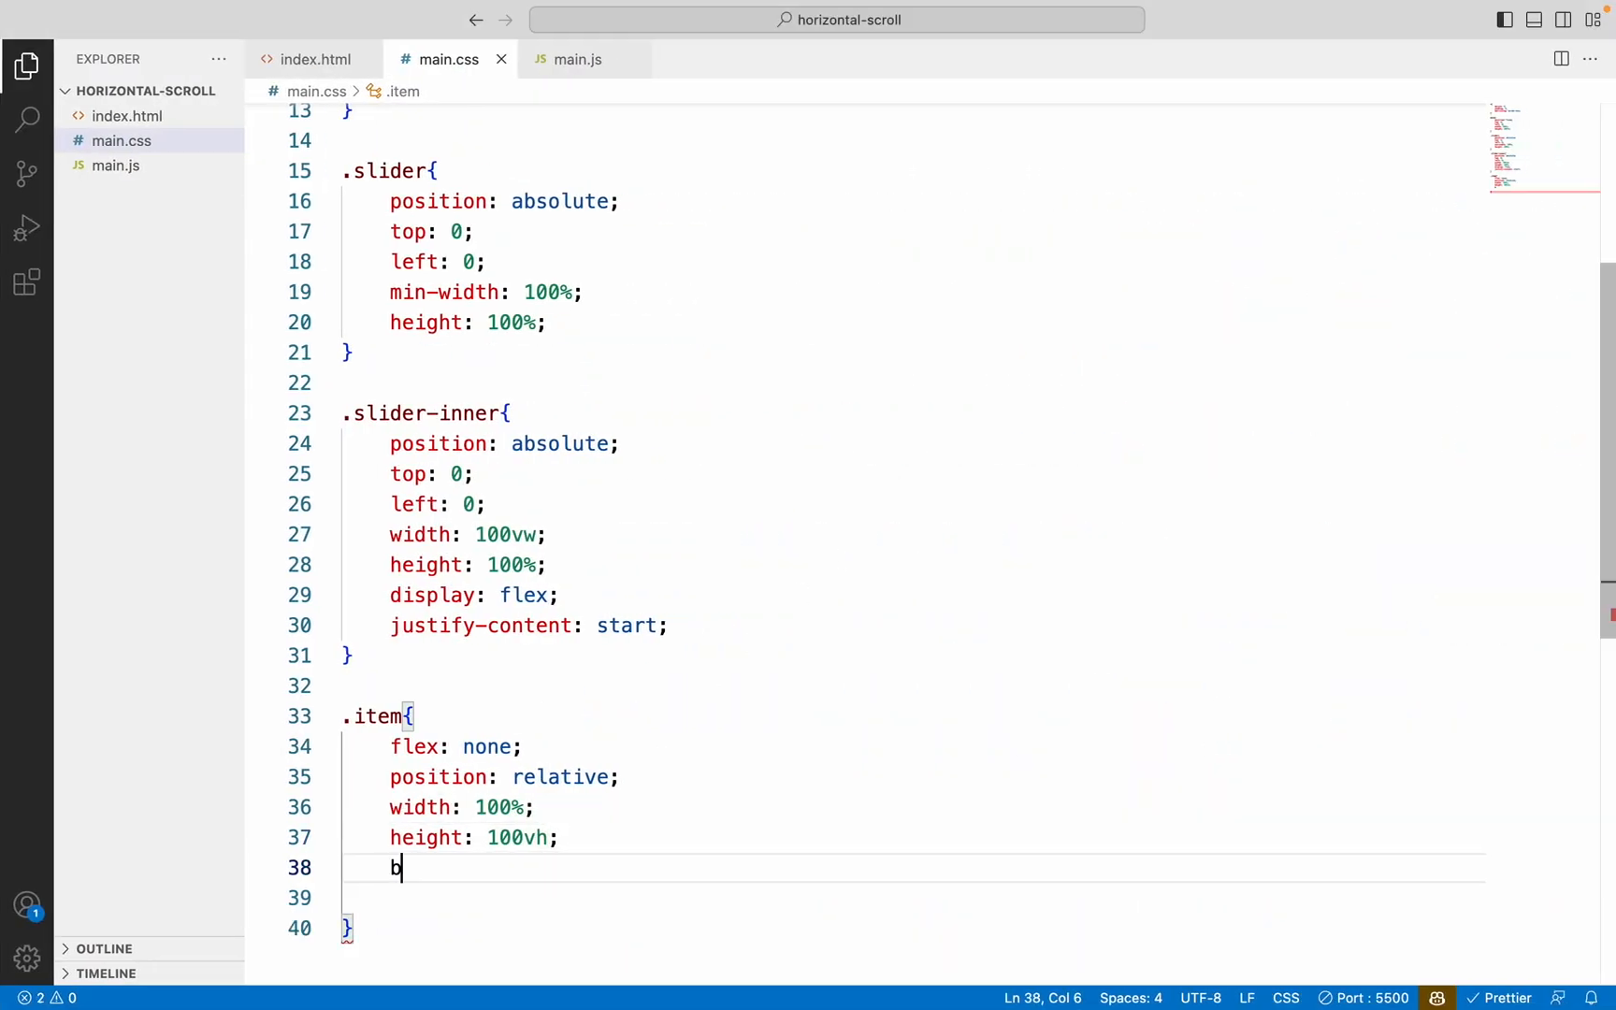
type("a")
key("Return")
type("brown;")
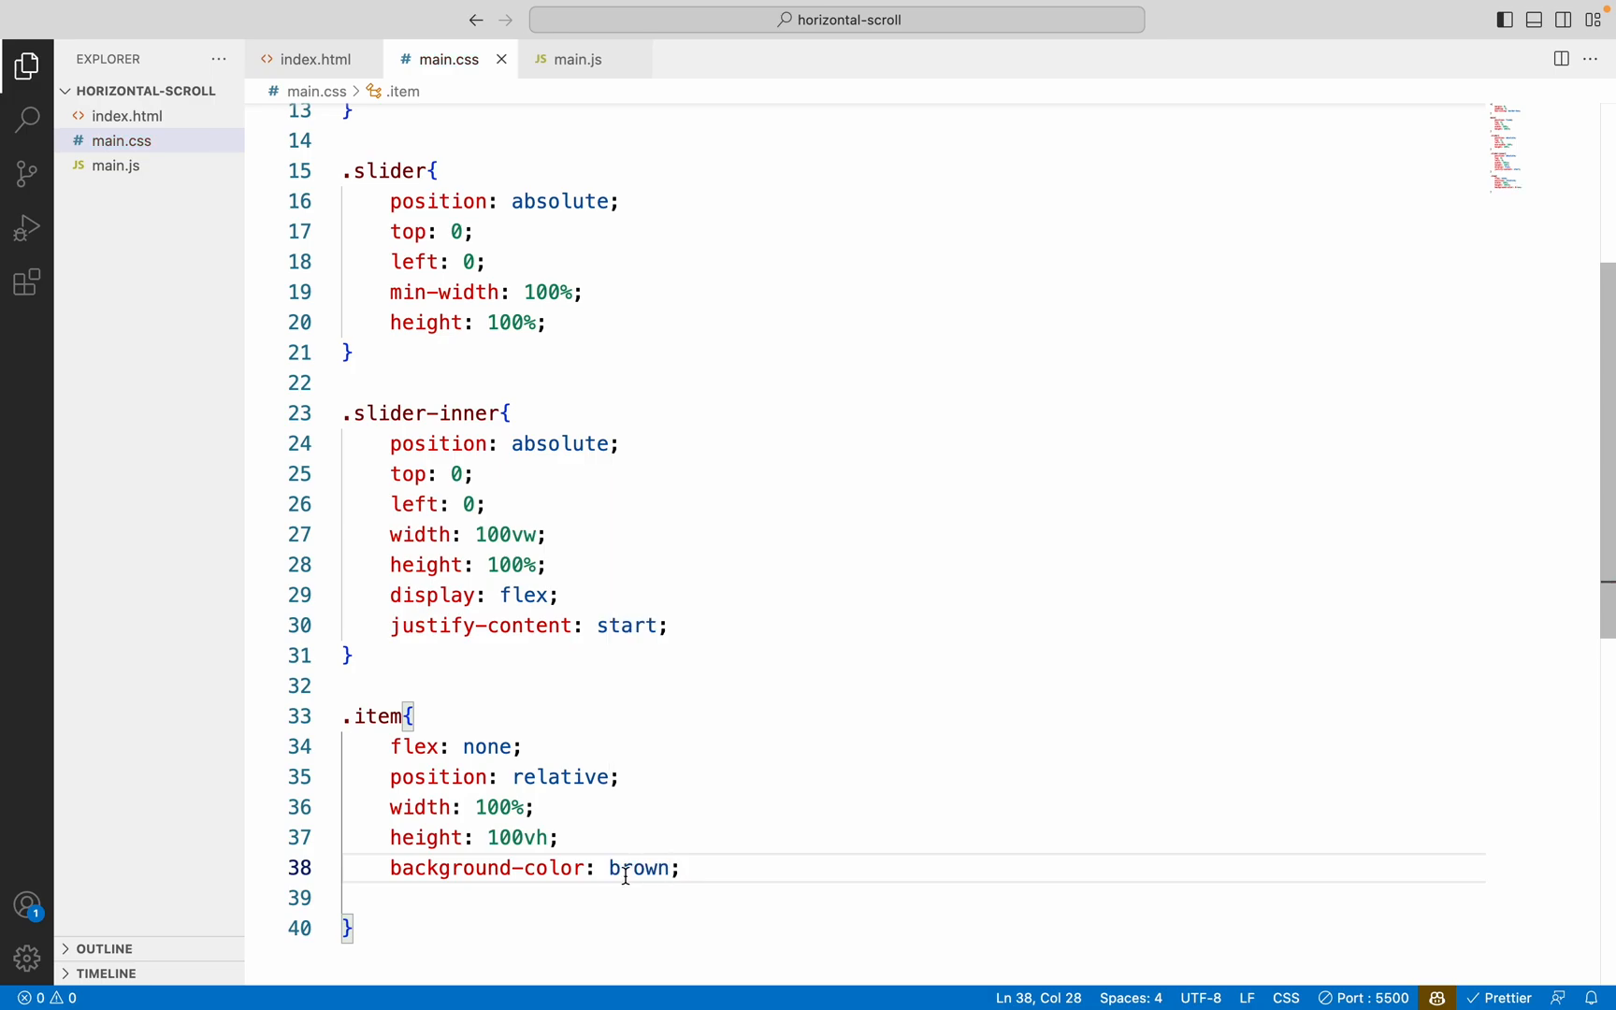
mouse_move(637, 866)
left_click(676, 614)
key("End")
key("Return")
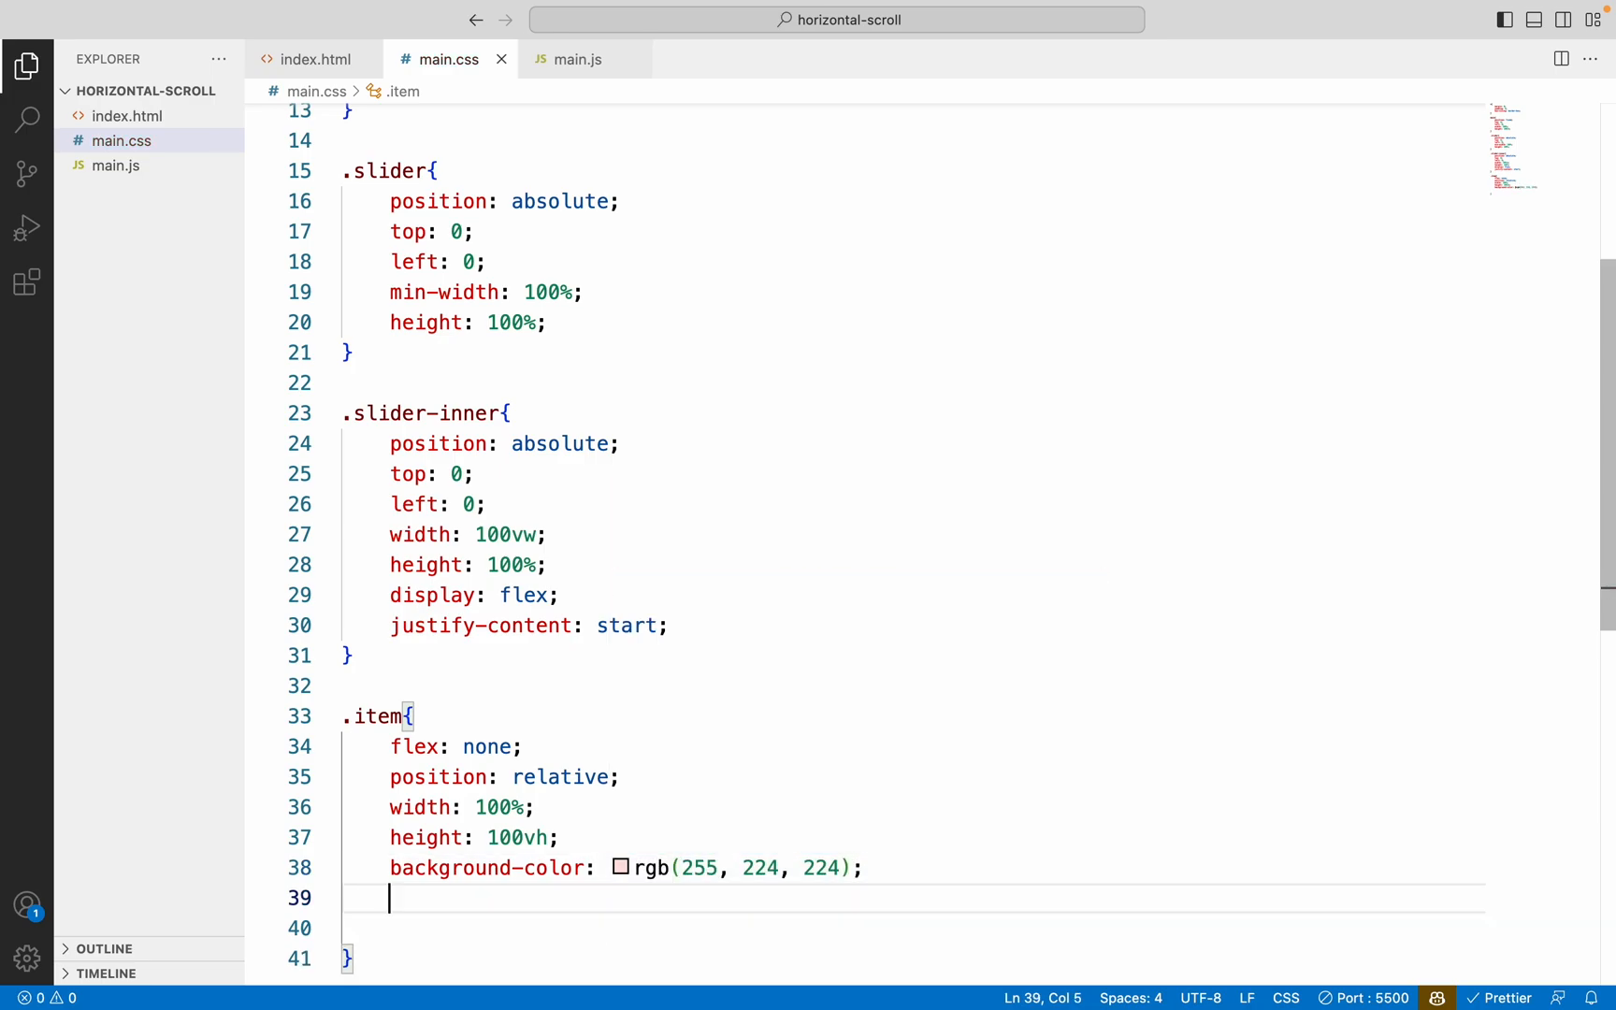
type("di")
Centre .item content with display flex, justify-content center and align-items center
key("Return")
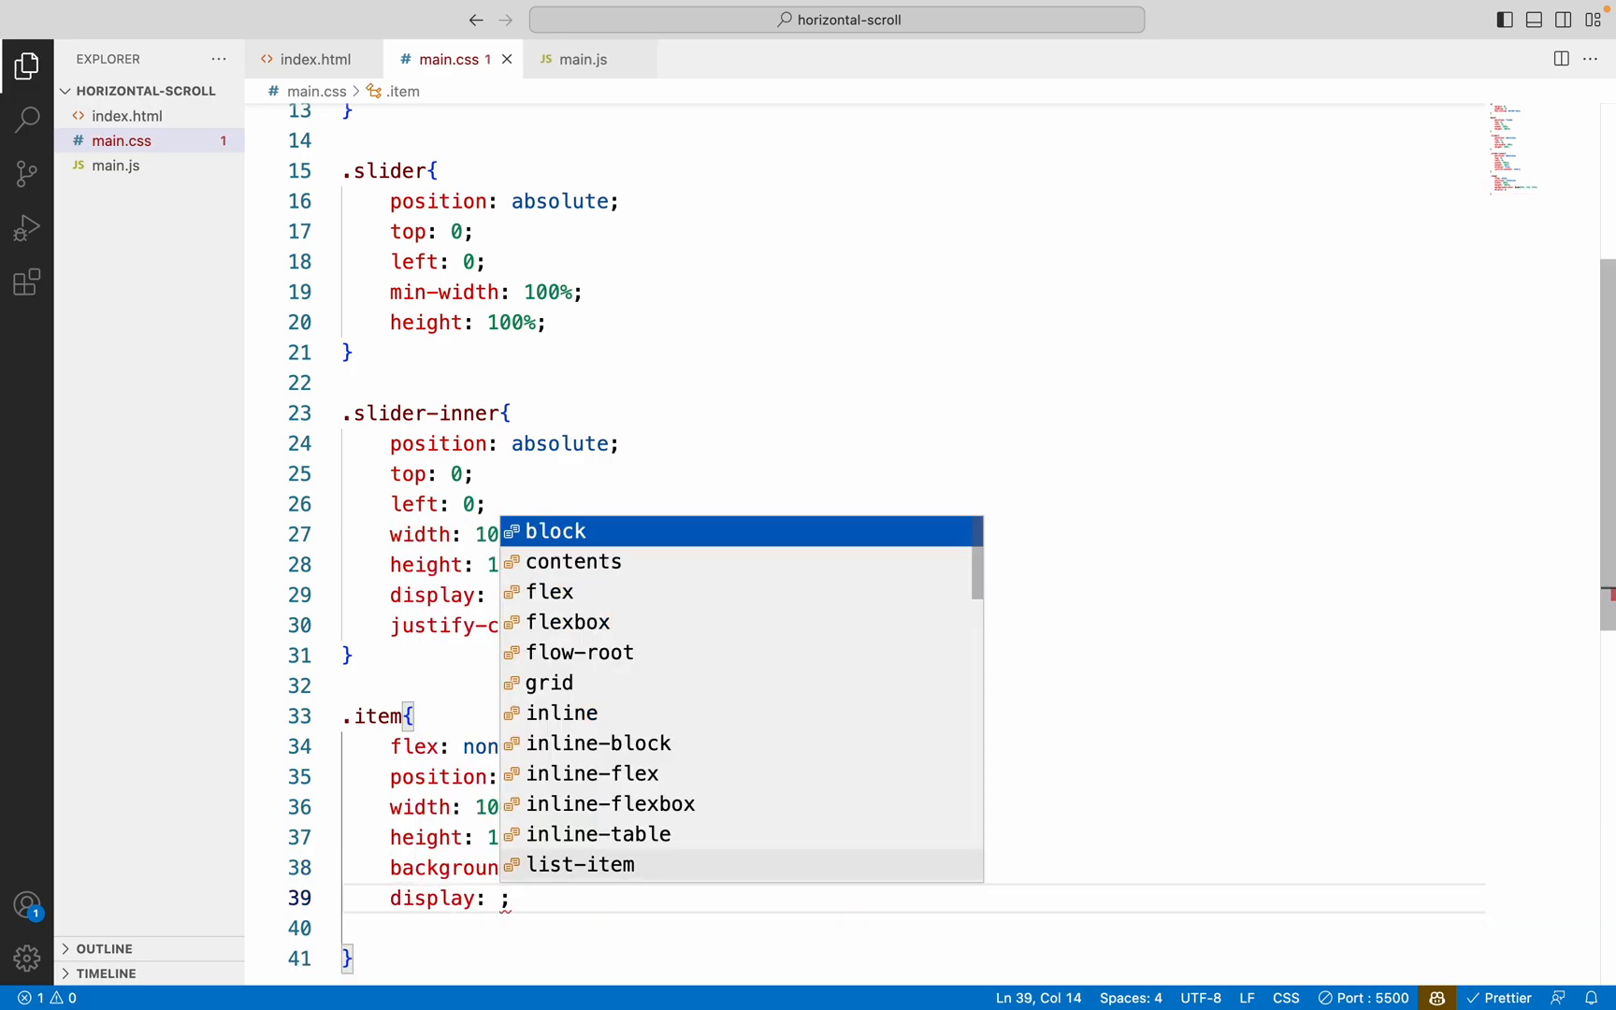
type("flex")
key("Right")
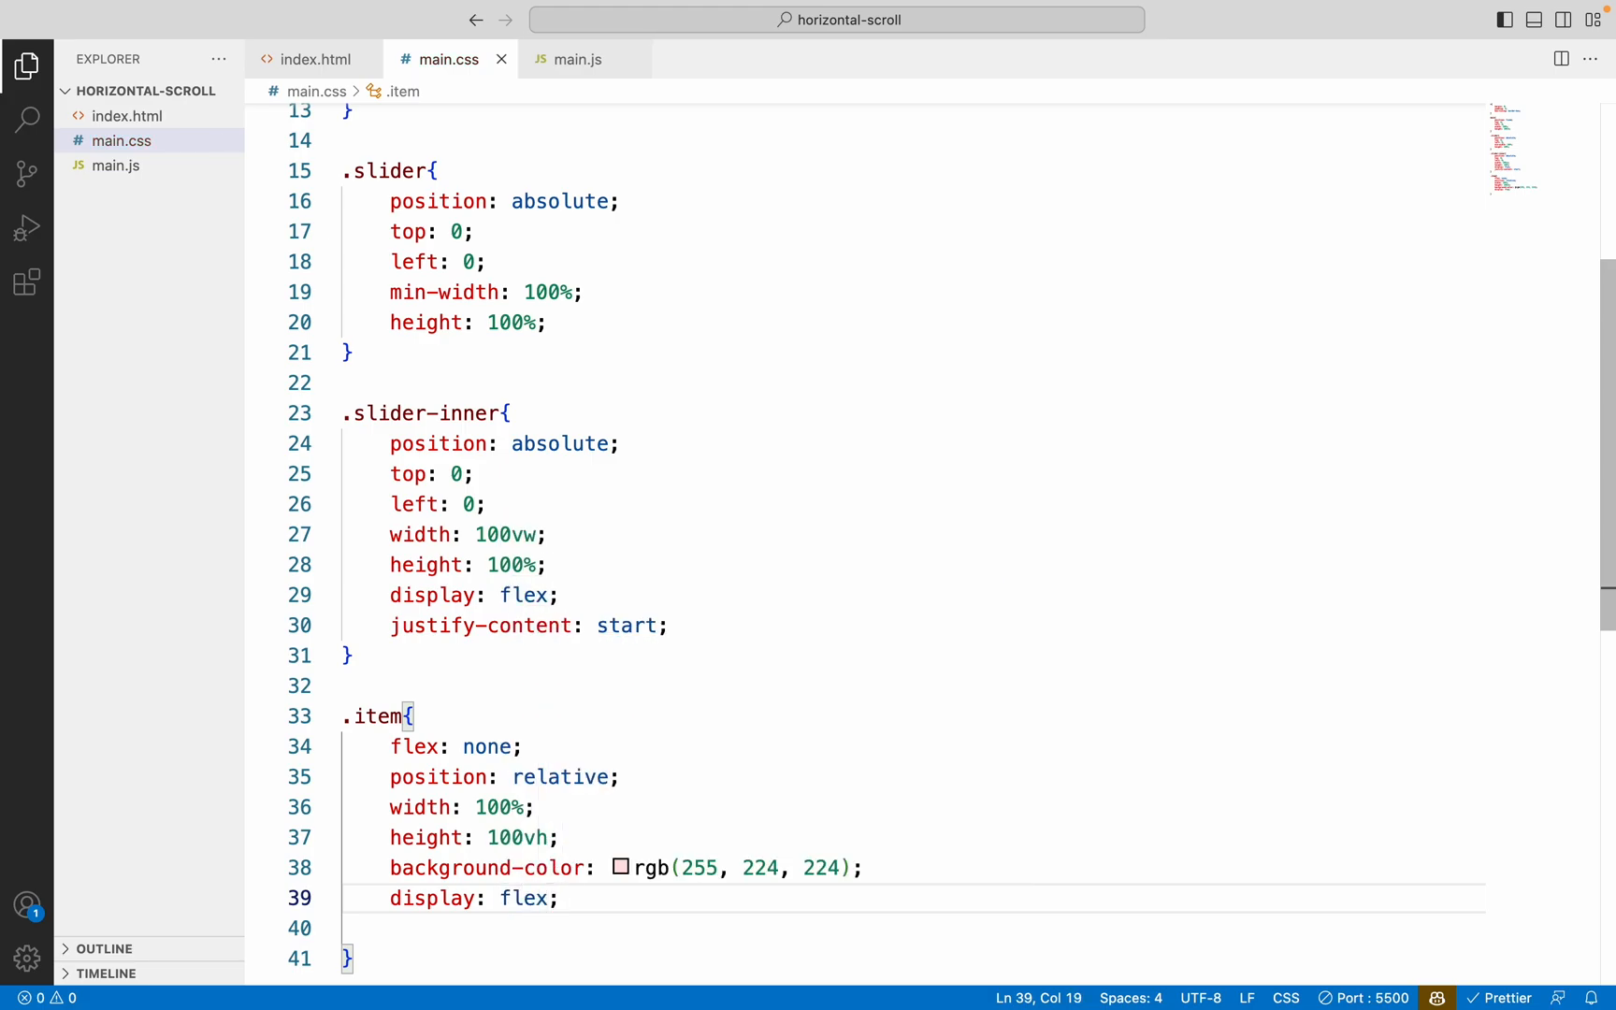
key("Return")
type("ju")
key("Return")
key("Down")
key("Return")
key("Right")
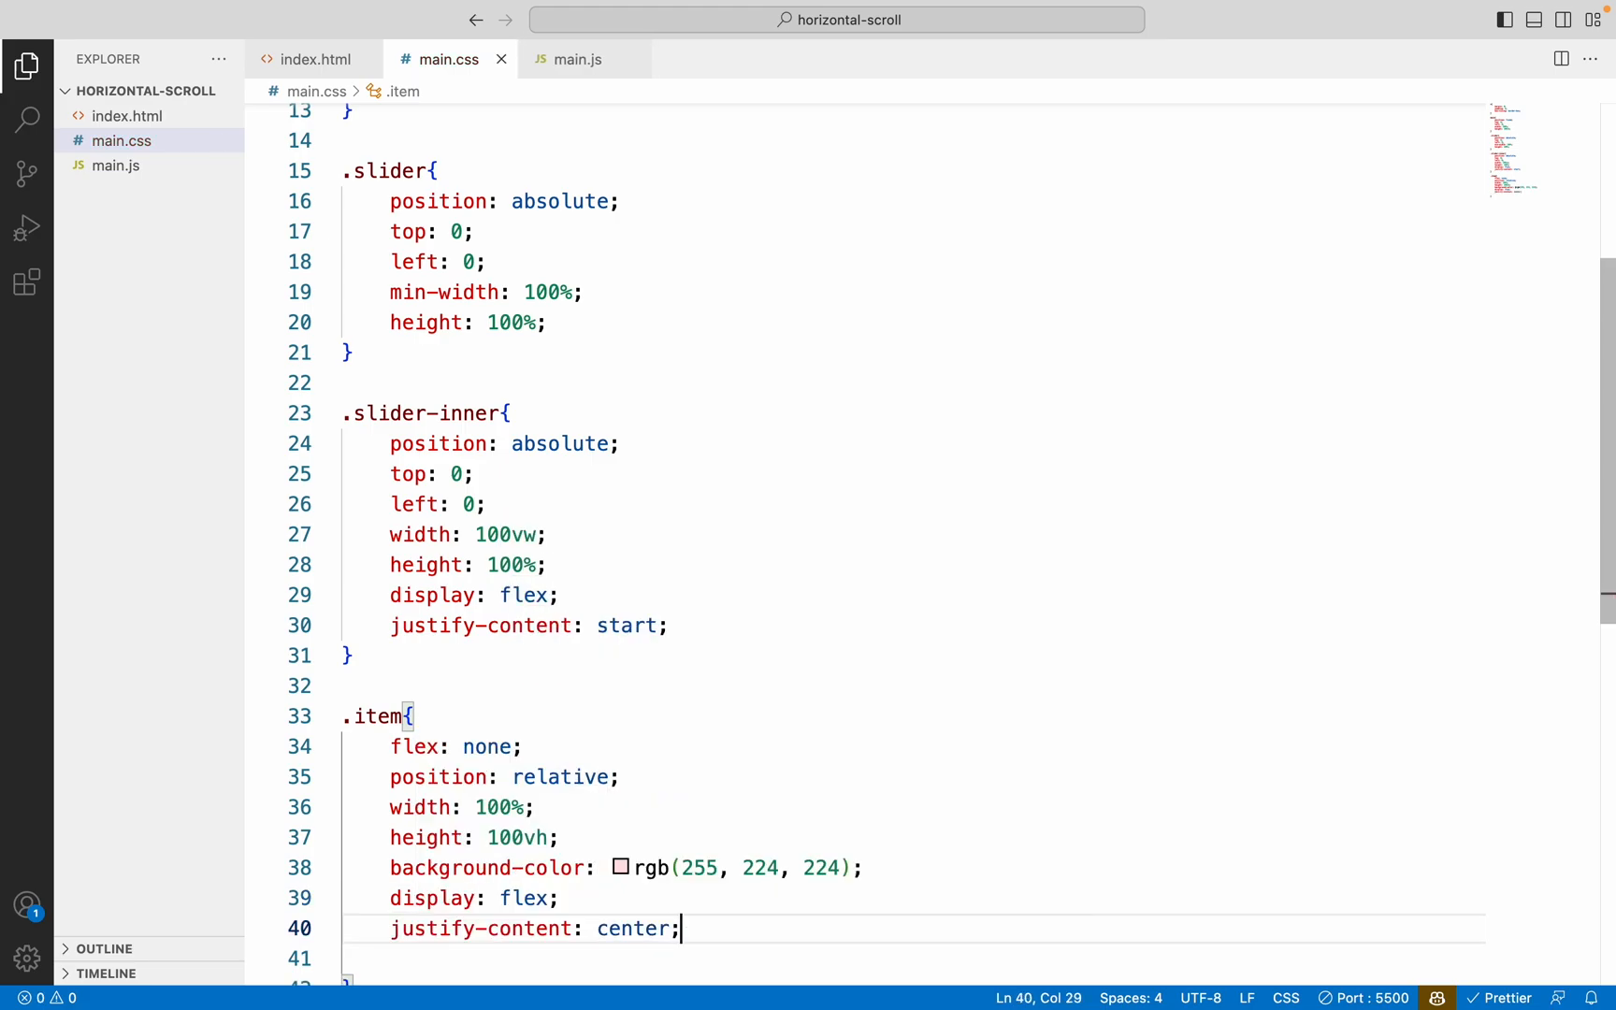
key("Return")
type("ali")
key("Down")
key("Down")
key("Up")
key("Up")
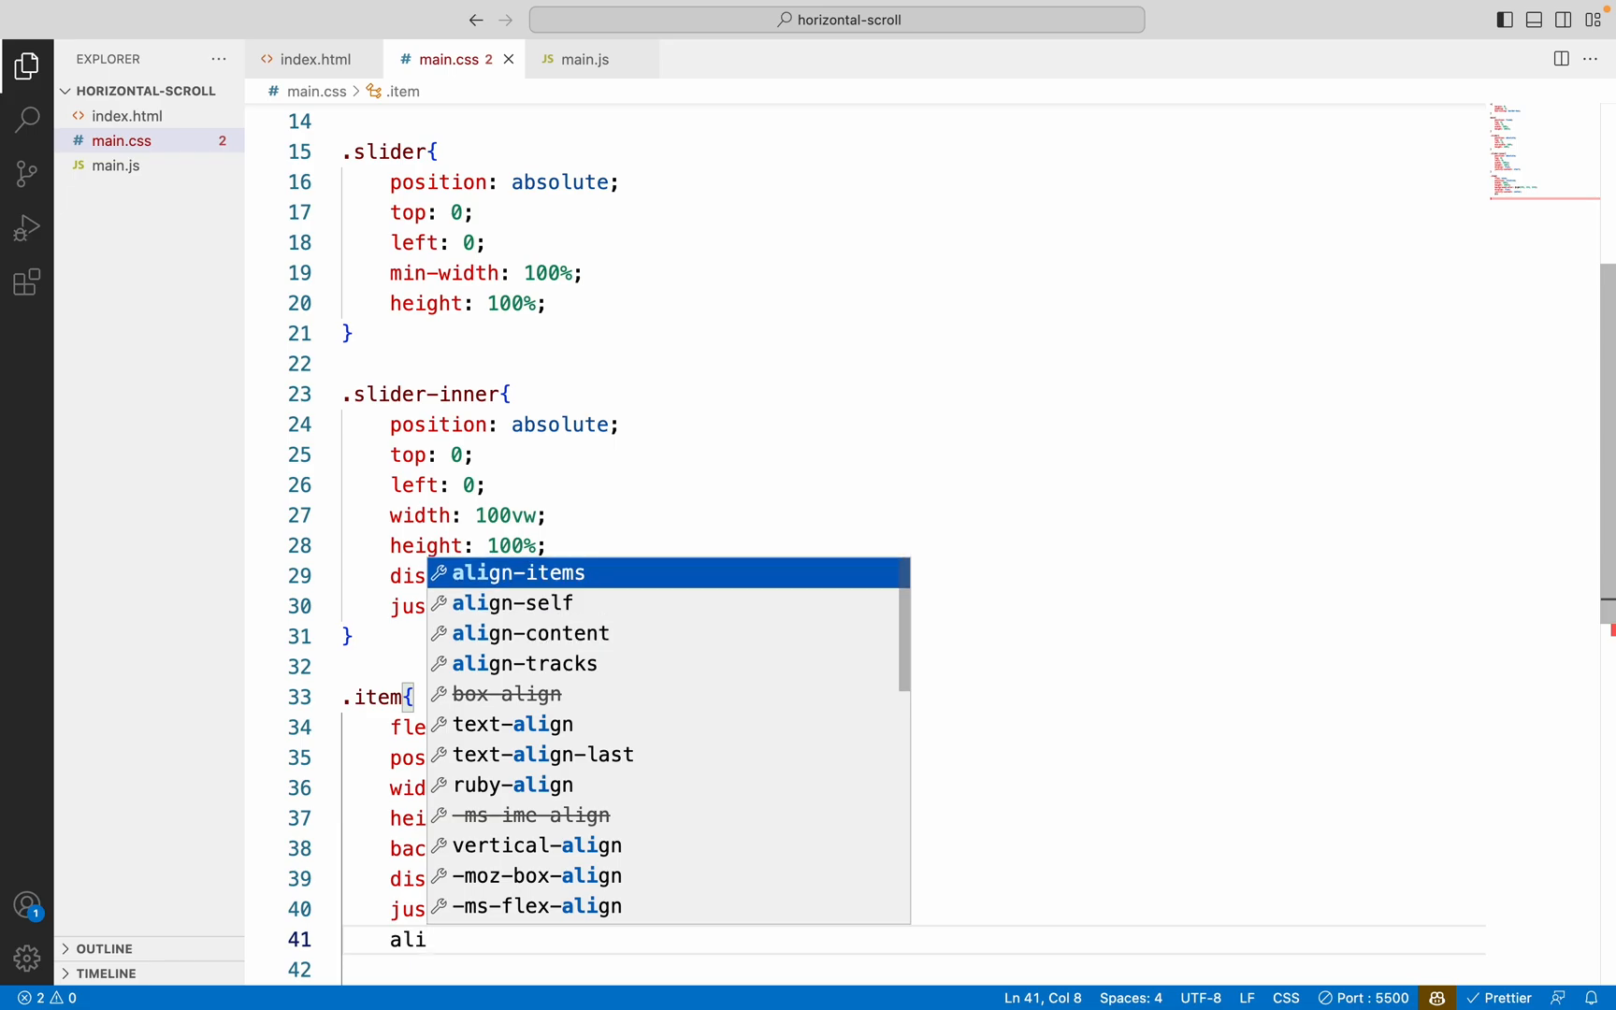
key("Return")
key("Return")
key("Right")
key("Return")
Save, add a 4px solid red border to .item and preview the panels in Firefox
key("ctrl+s")
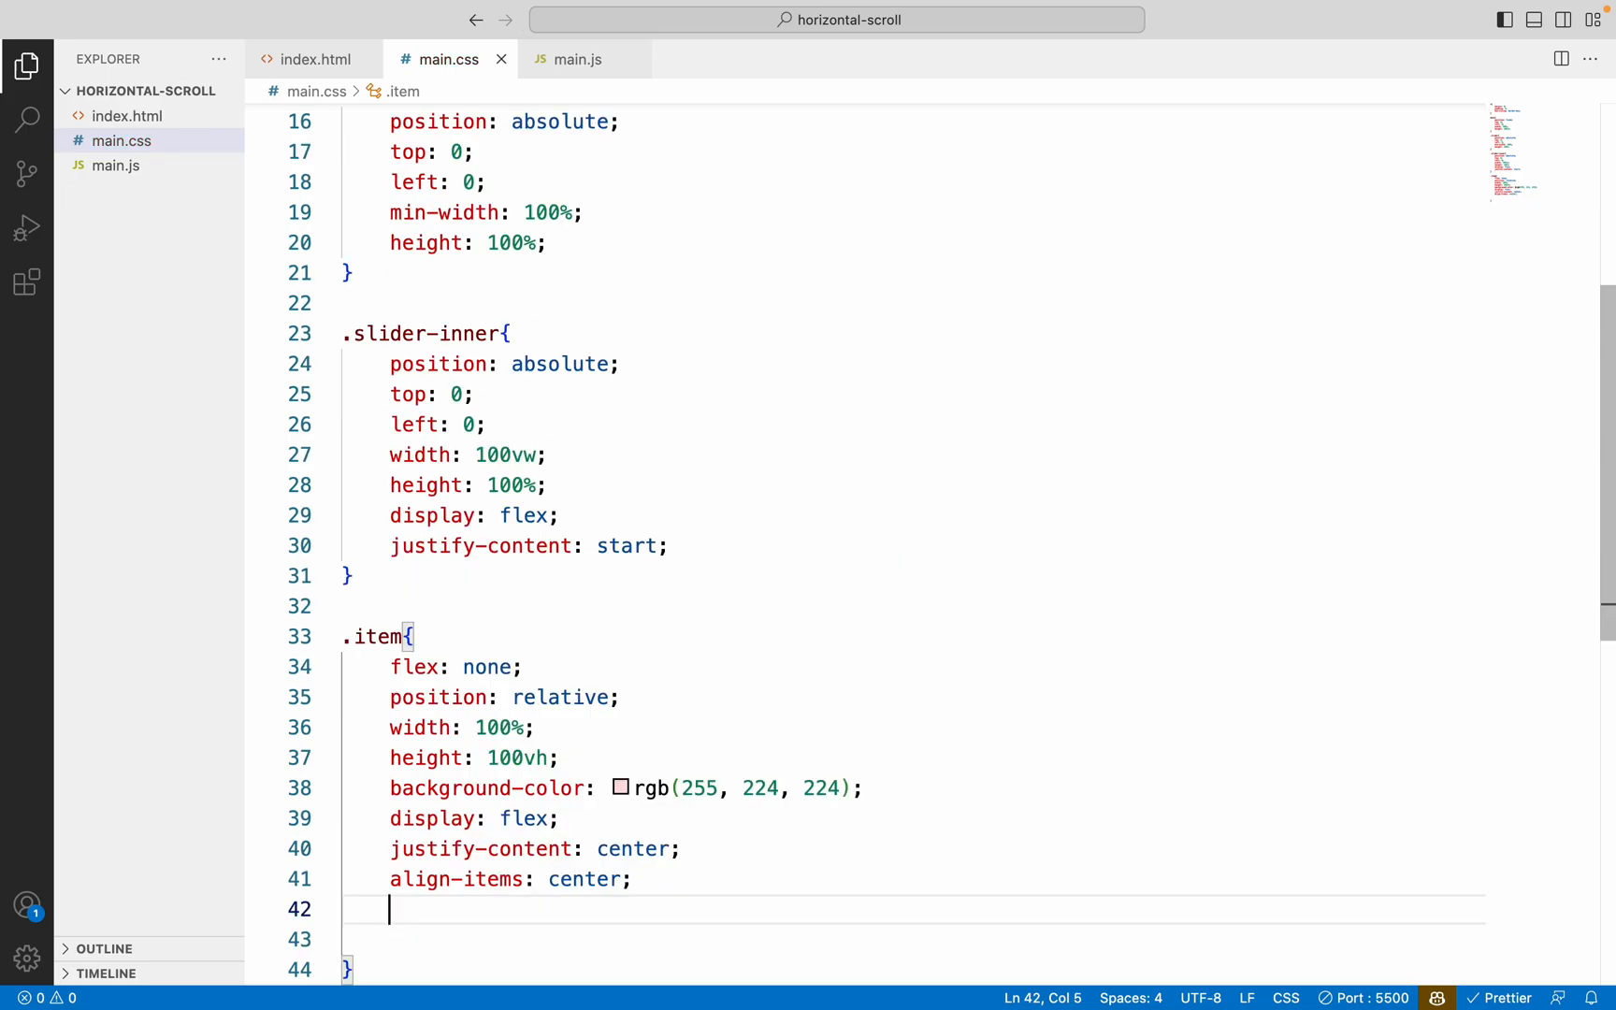
type("bor")
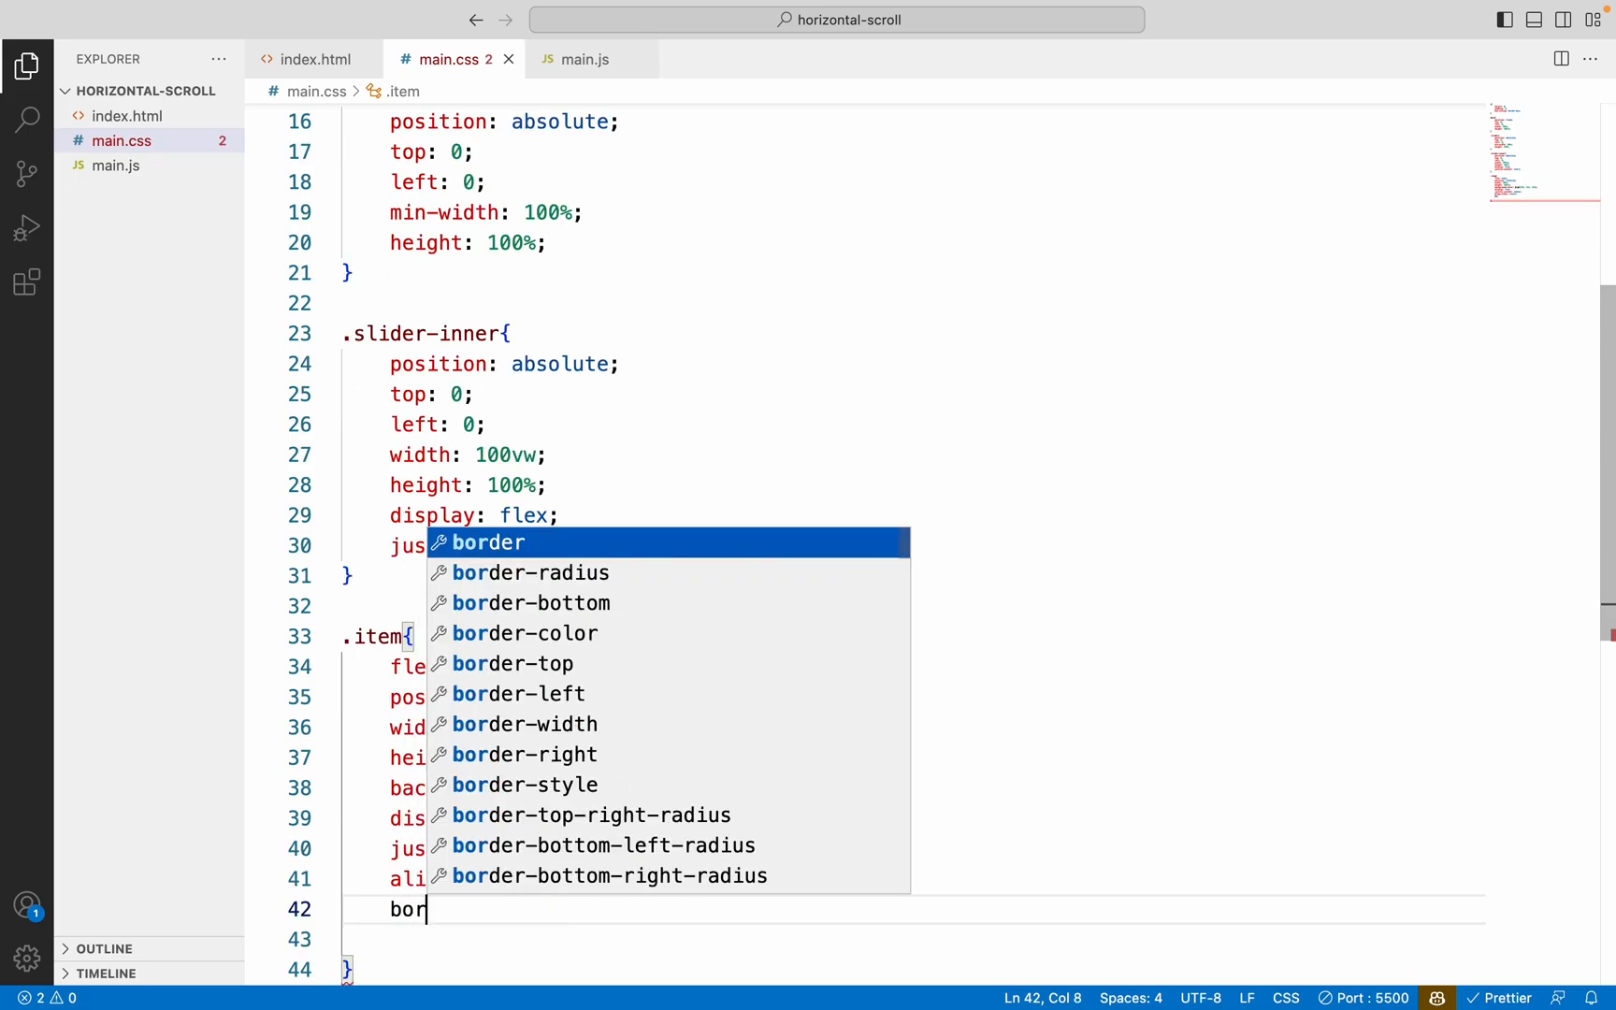
key("Return")
type("4px solid red")
left_click(536, 726)
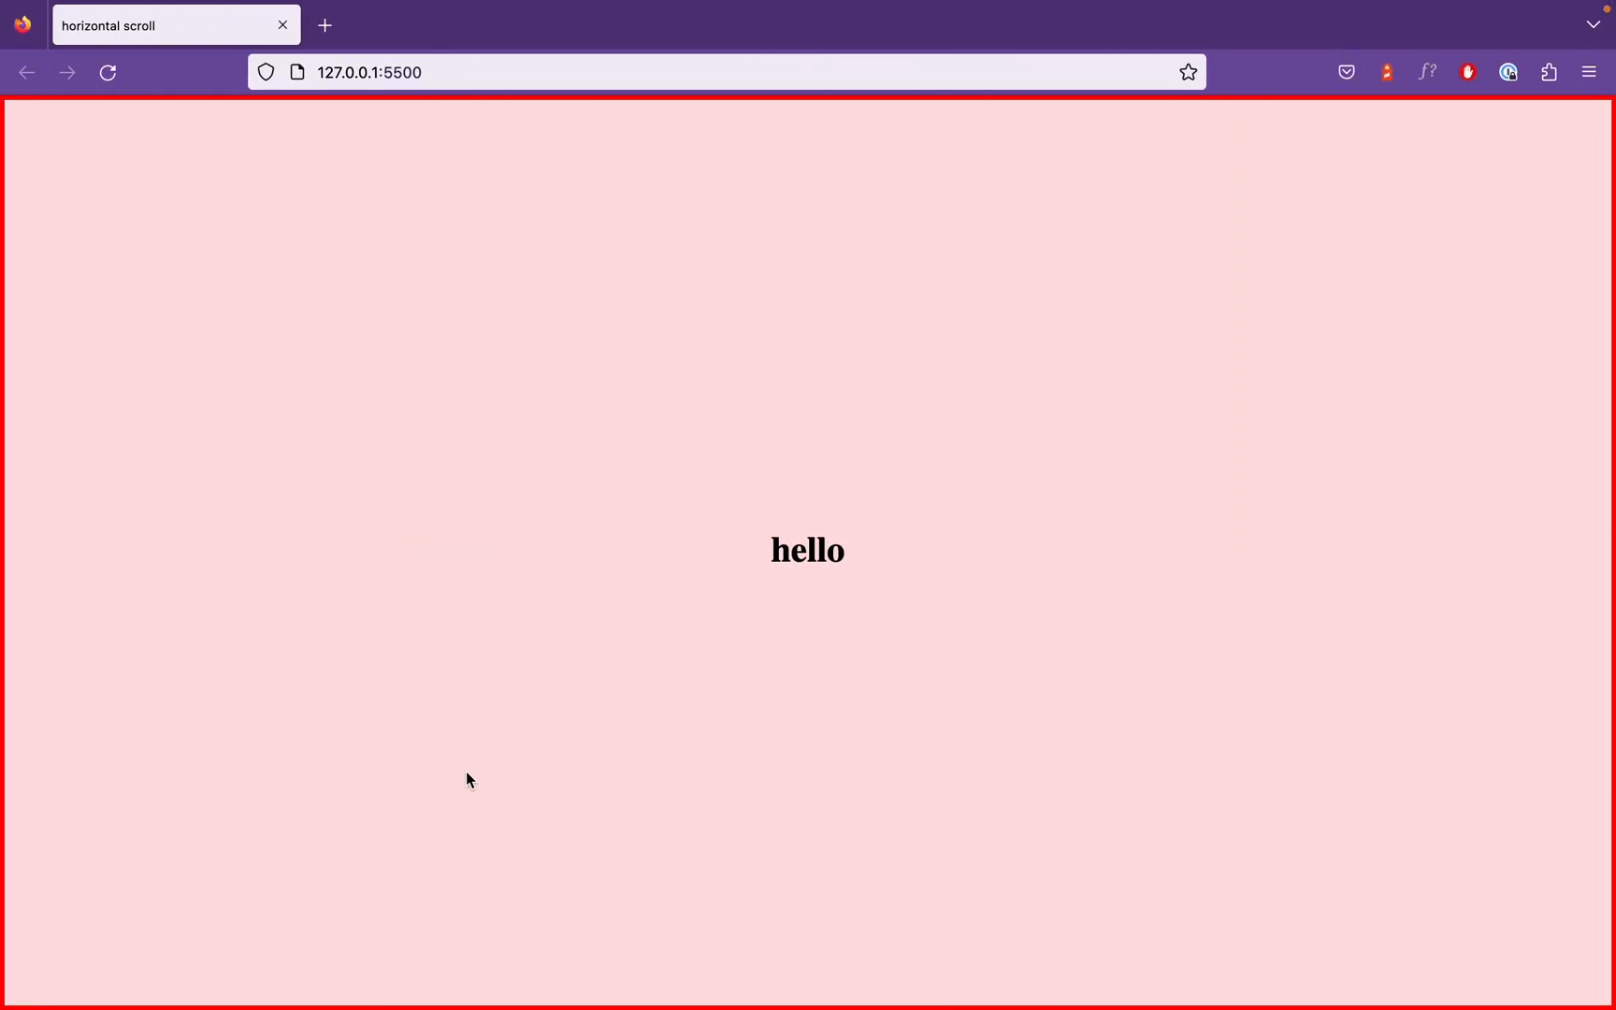
key("super+Tab")
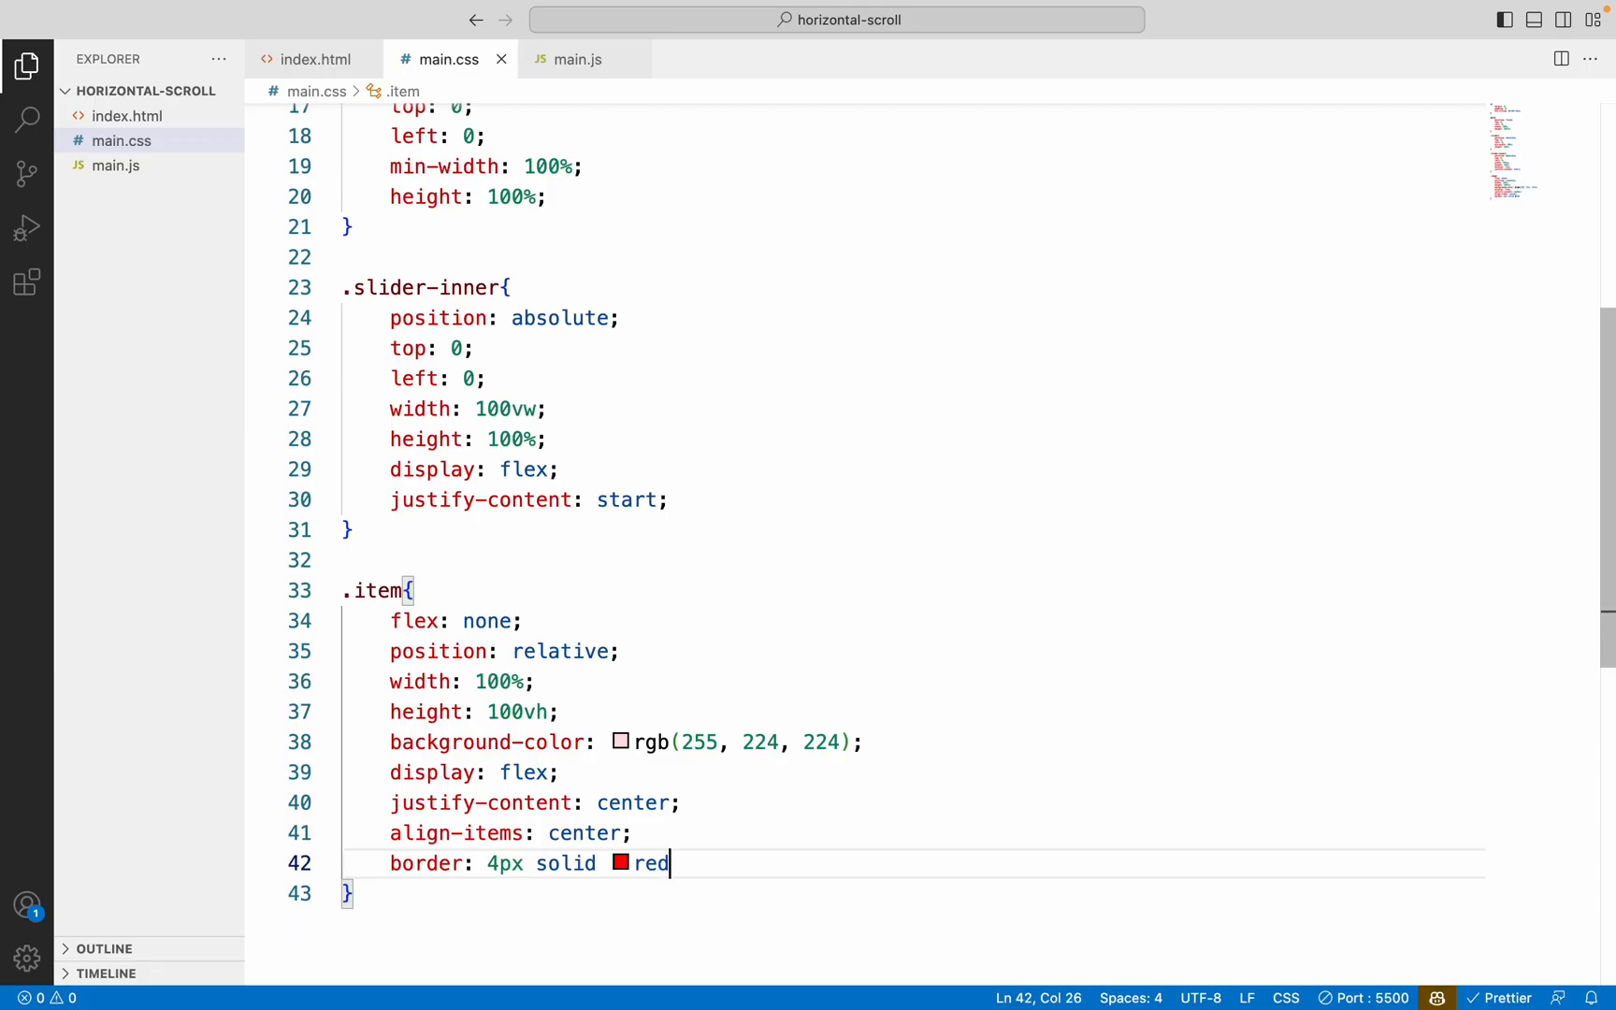
scroll(598, 478, "up", 8)
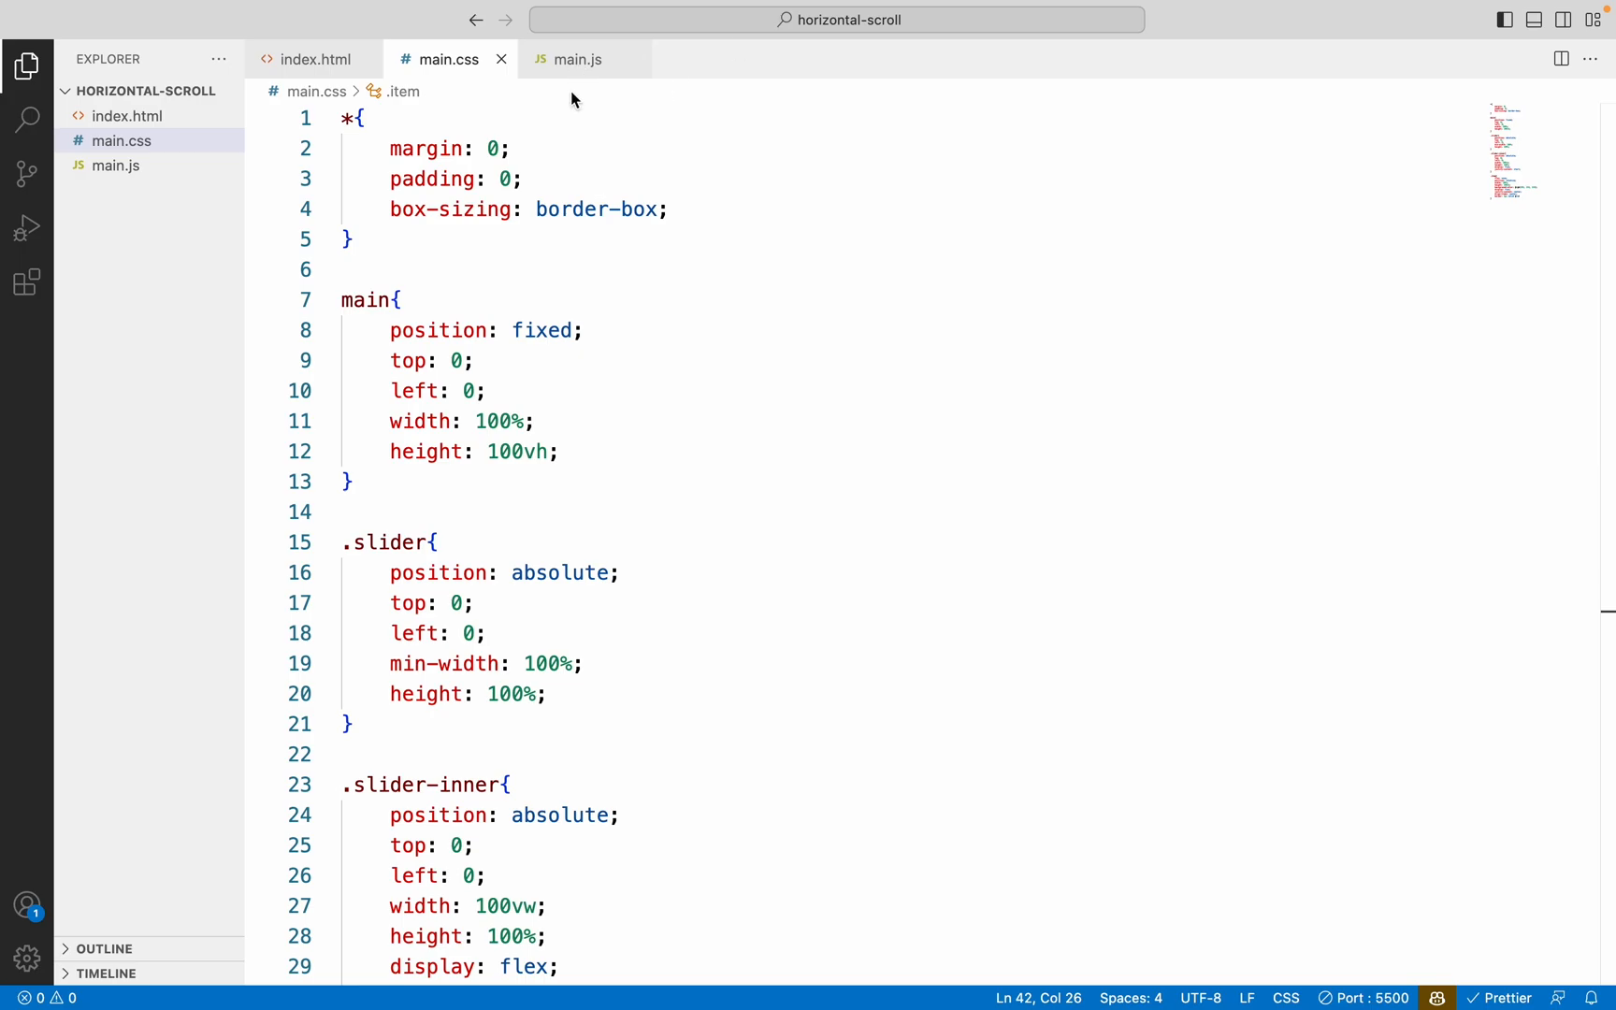
In main.js declare items and slider via document query selectors on '.item' and the slider
left_click(578, 60)
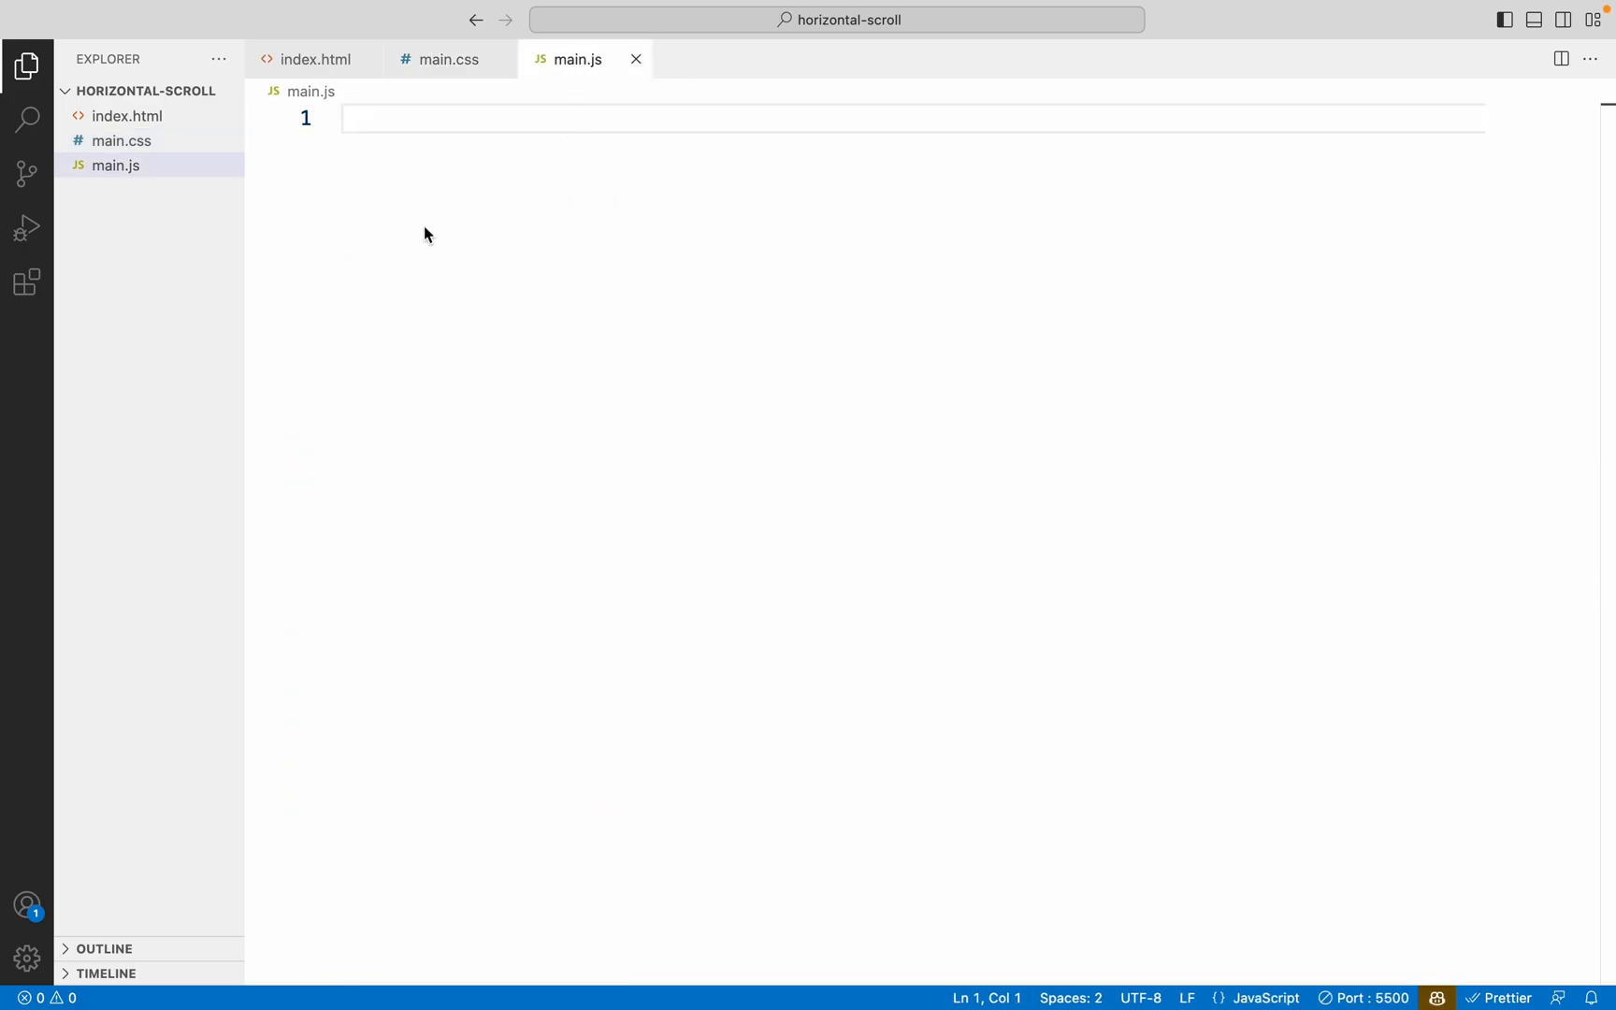
type("let it")
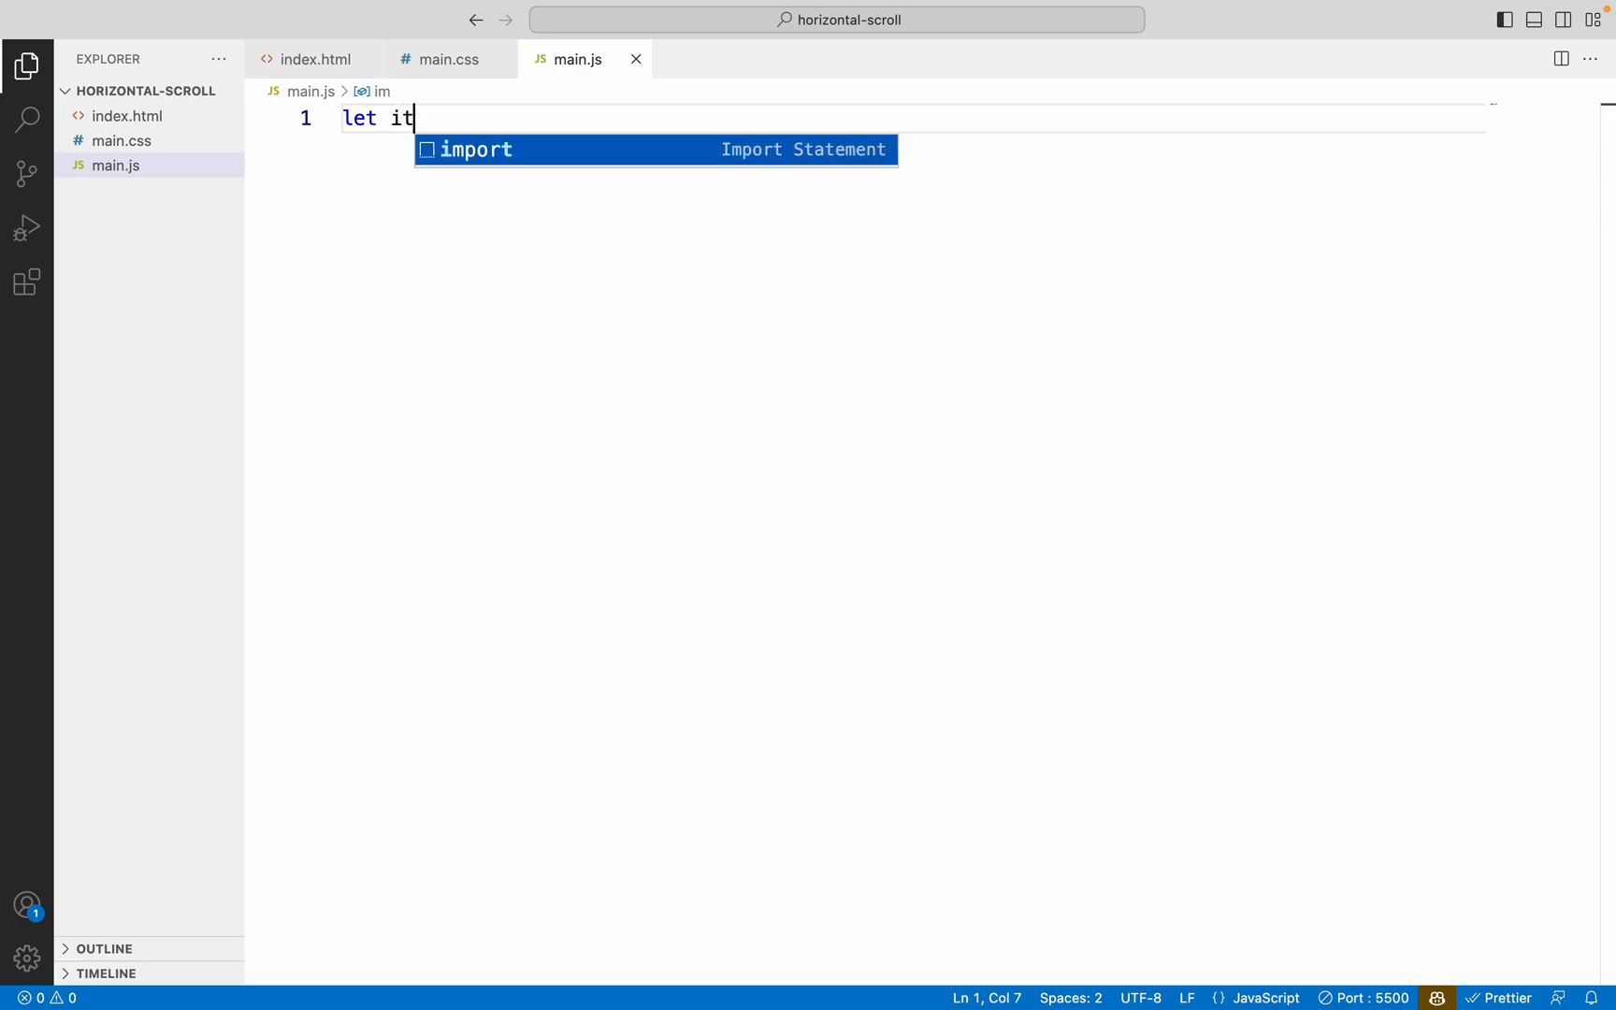
type("ems ")
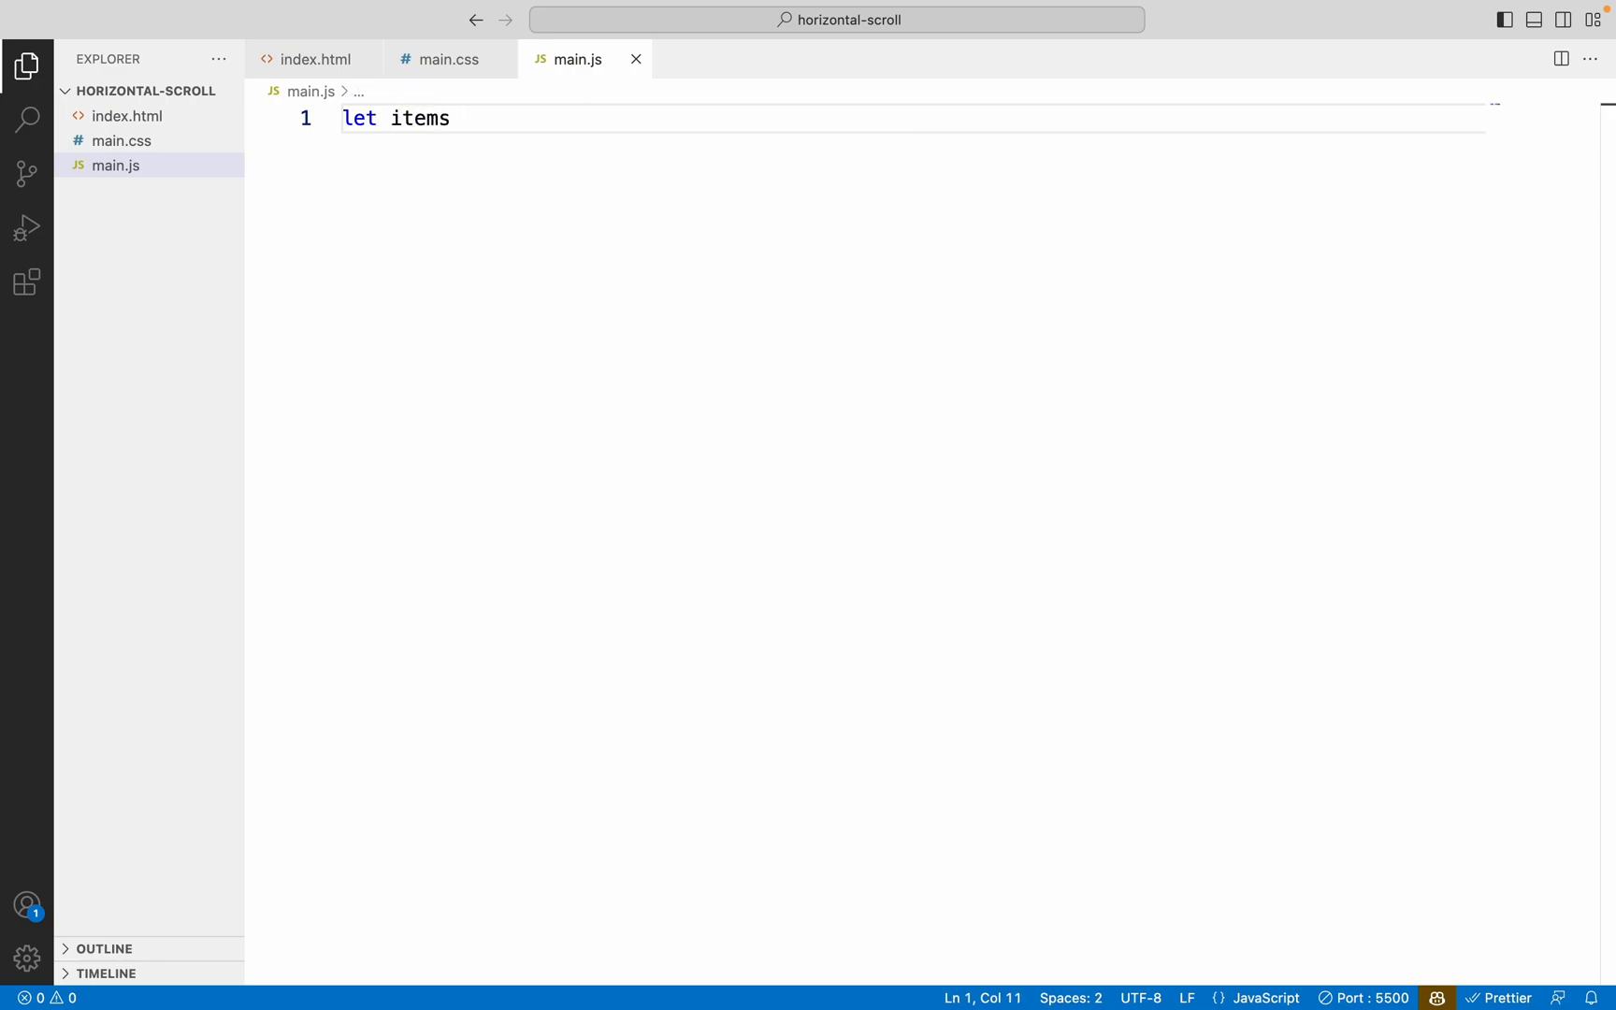
type("= d")
type("o")
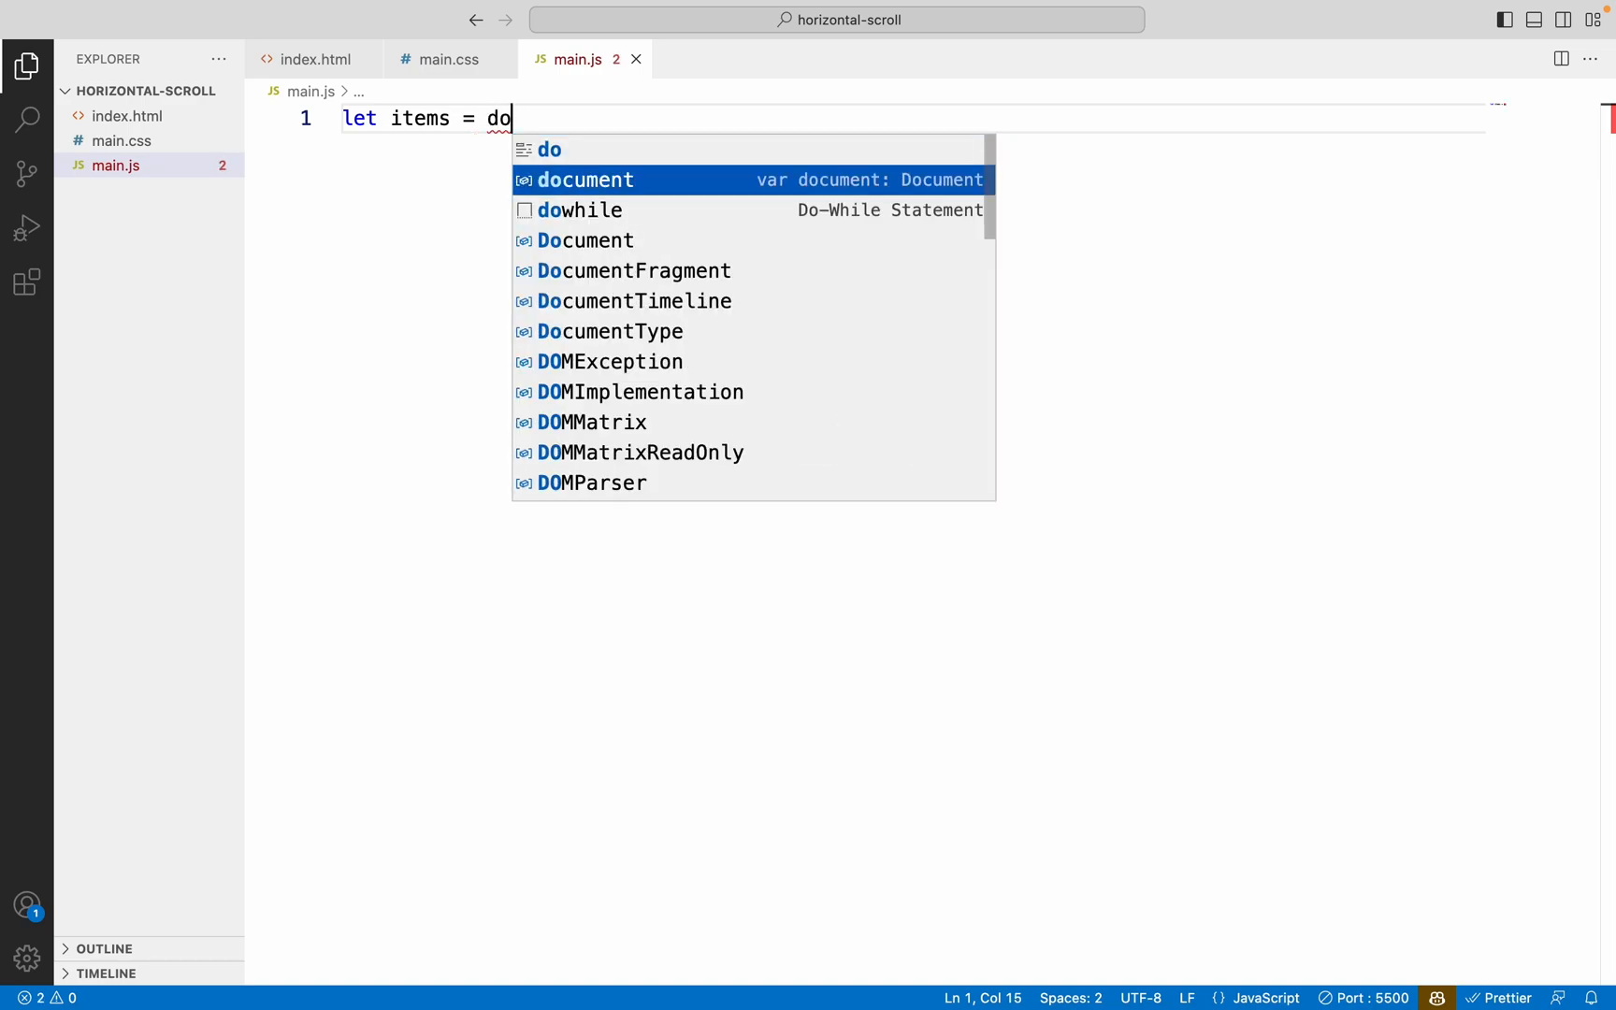
key("Tab")
type(".querySelectorAll")
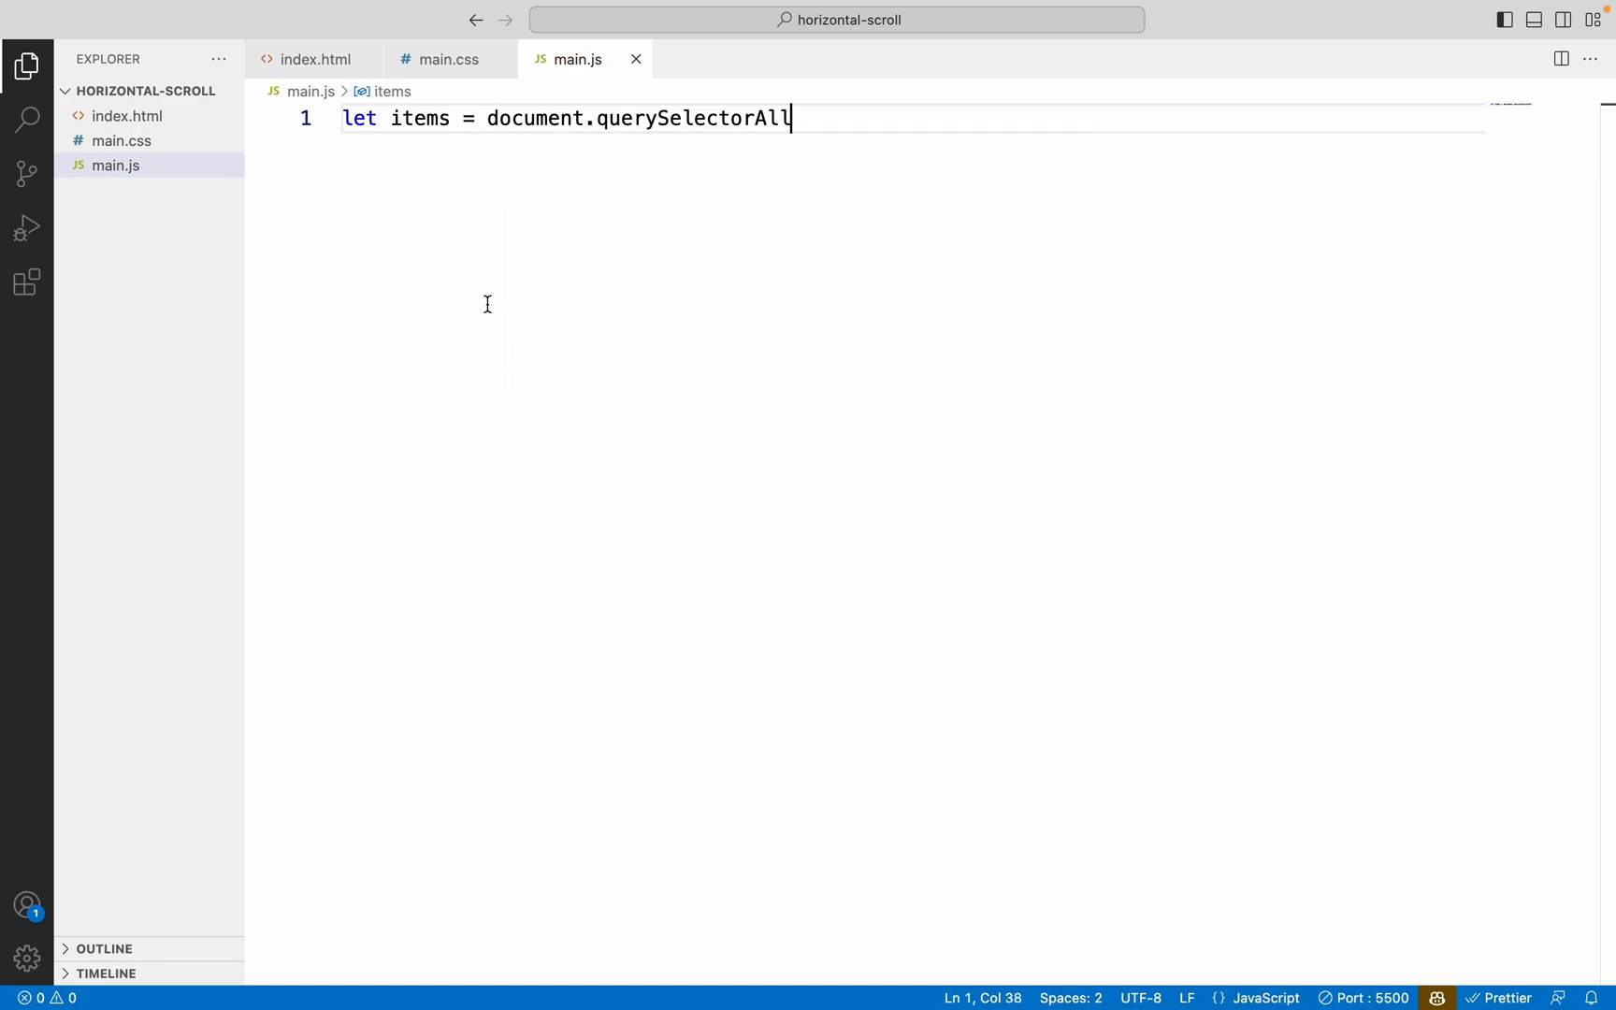
type("(`.")
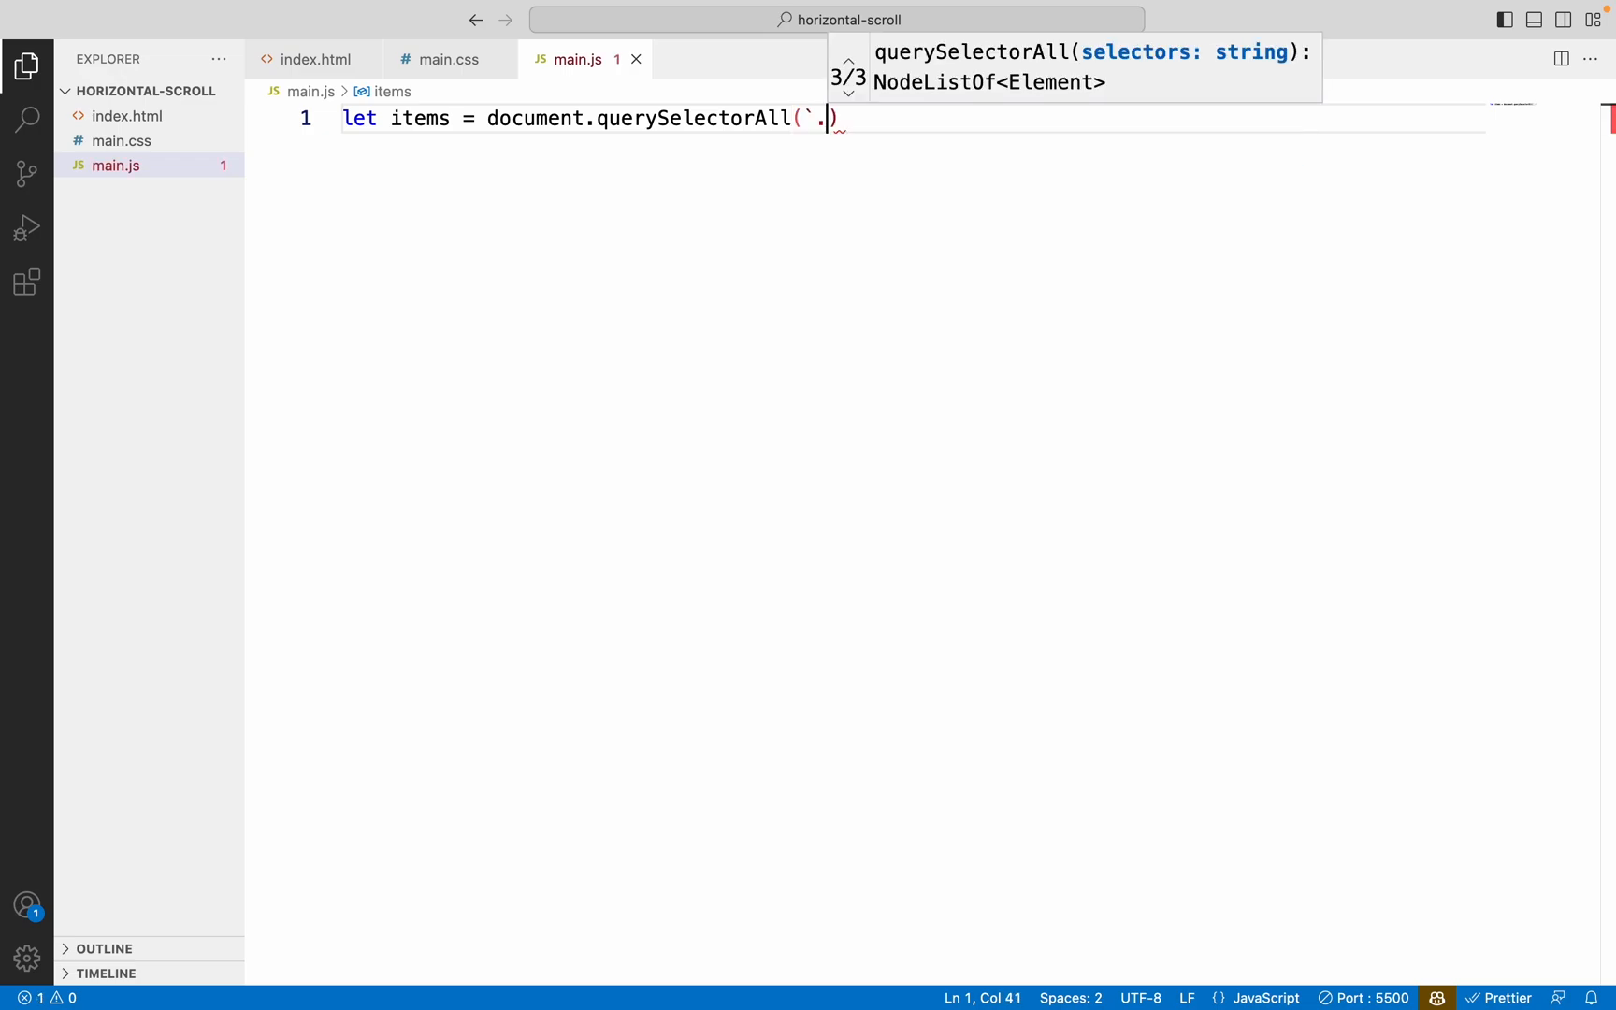
type("ite")
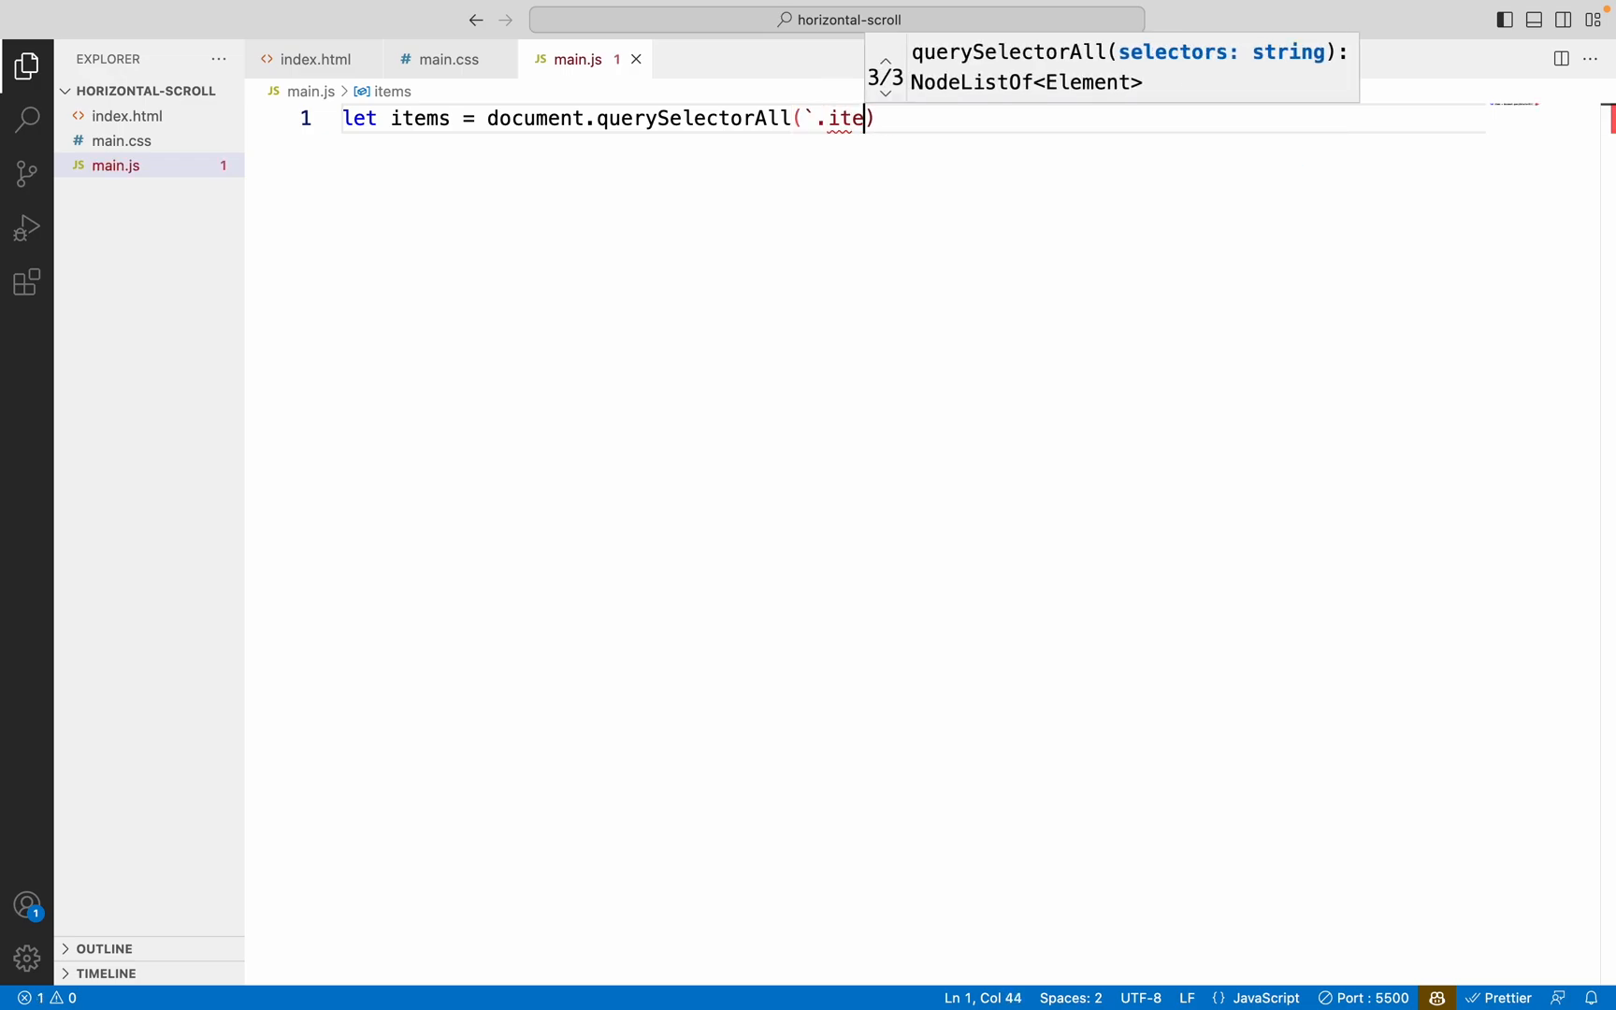
type("m'")
key("Left")
key("Left")
key("Left")
key("Left")
key("BackSpace")
type("'")
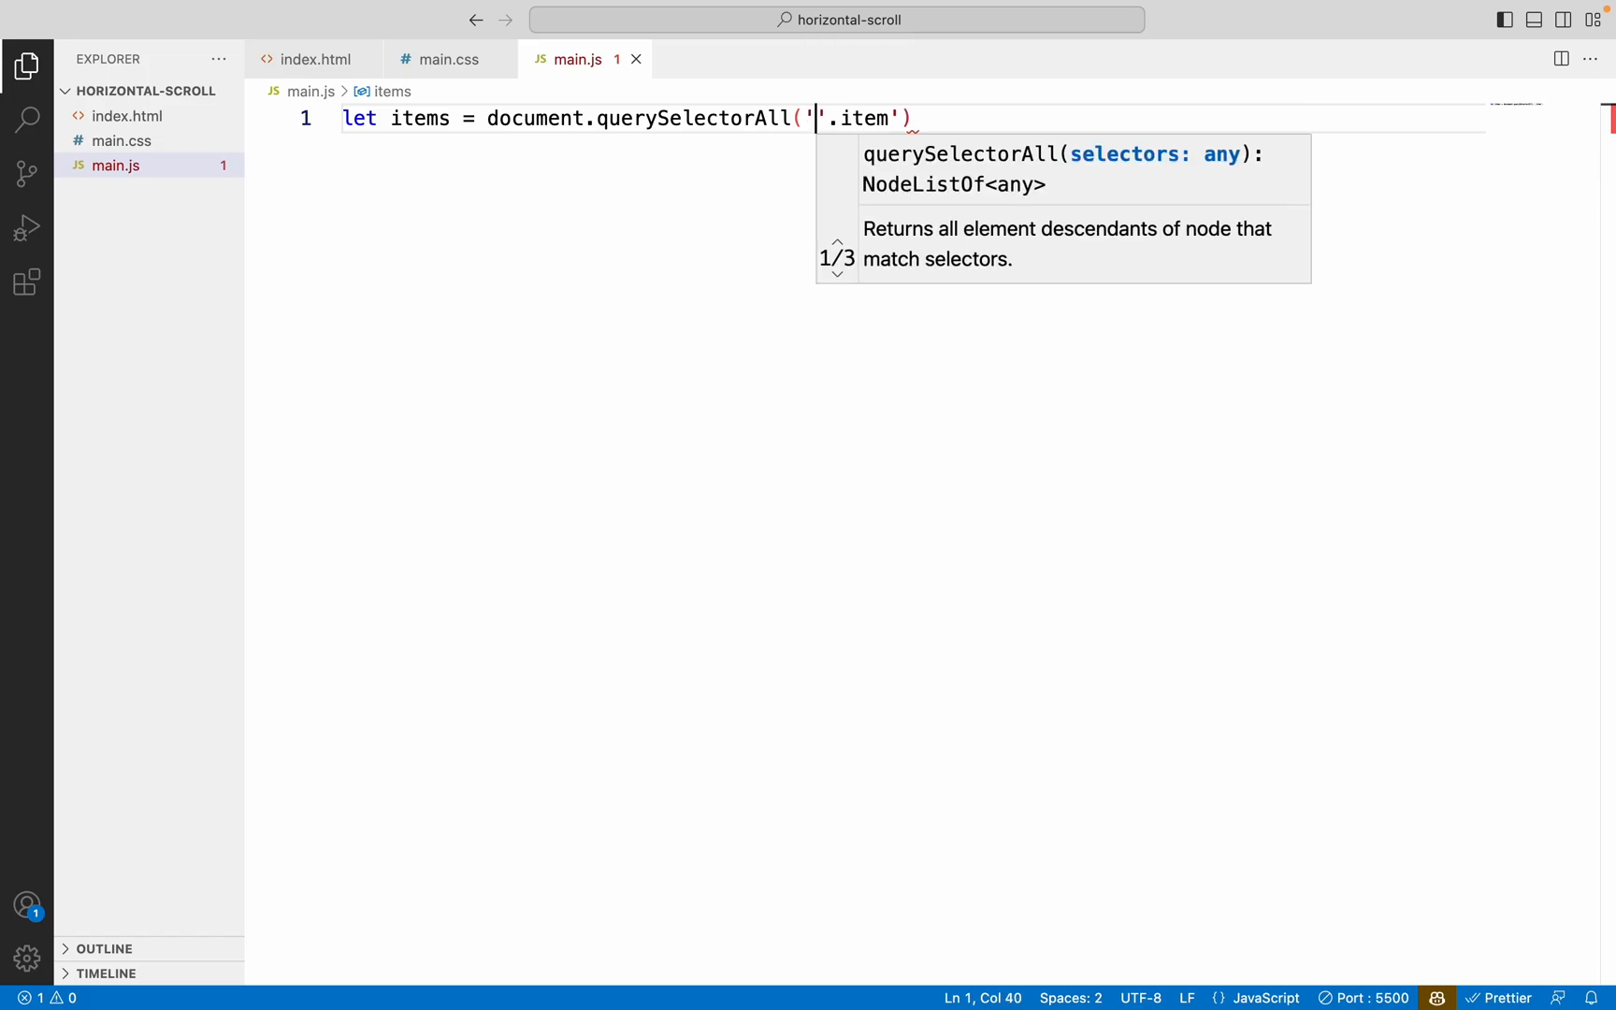
key("Delete")
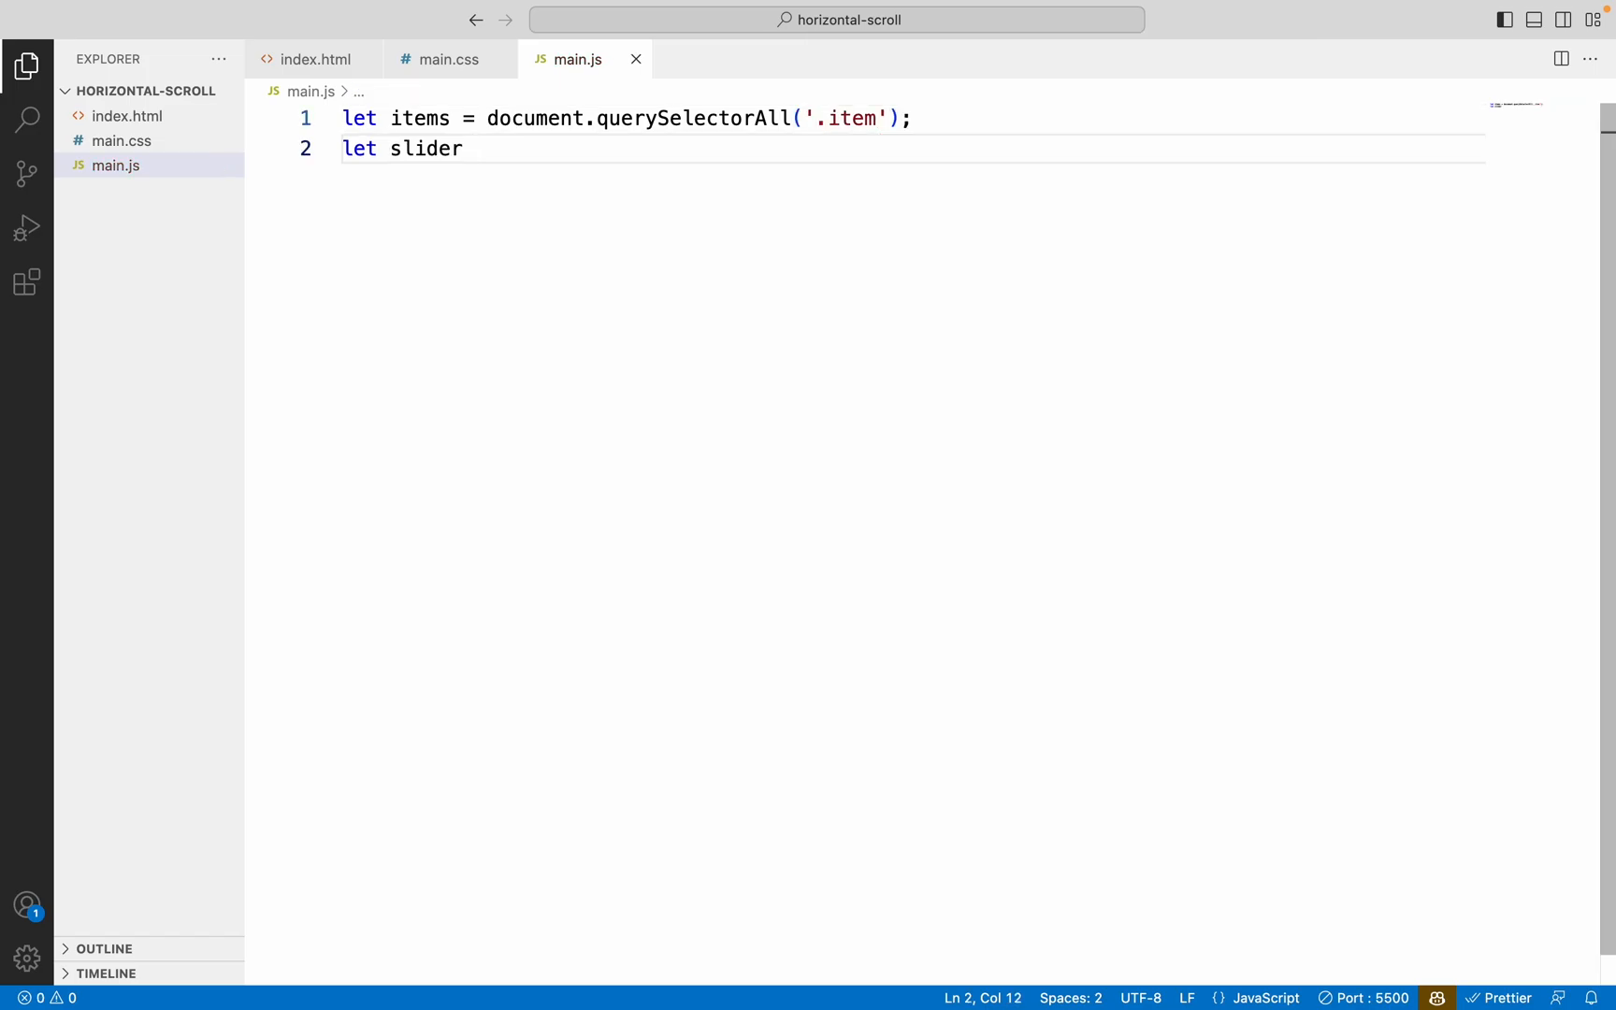
type("= document.")
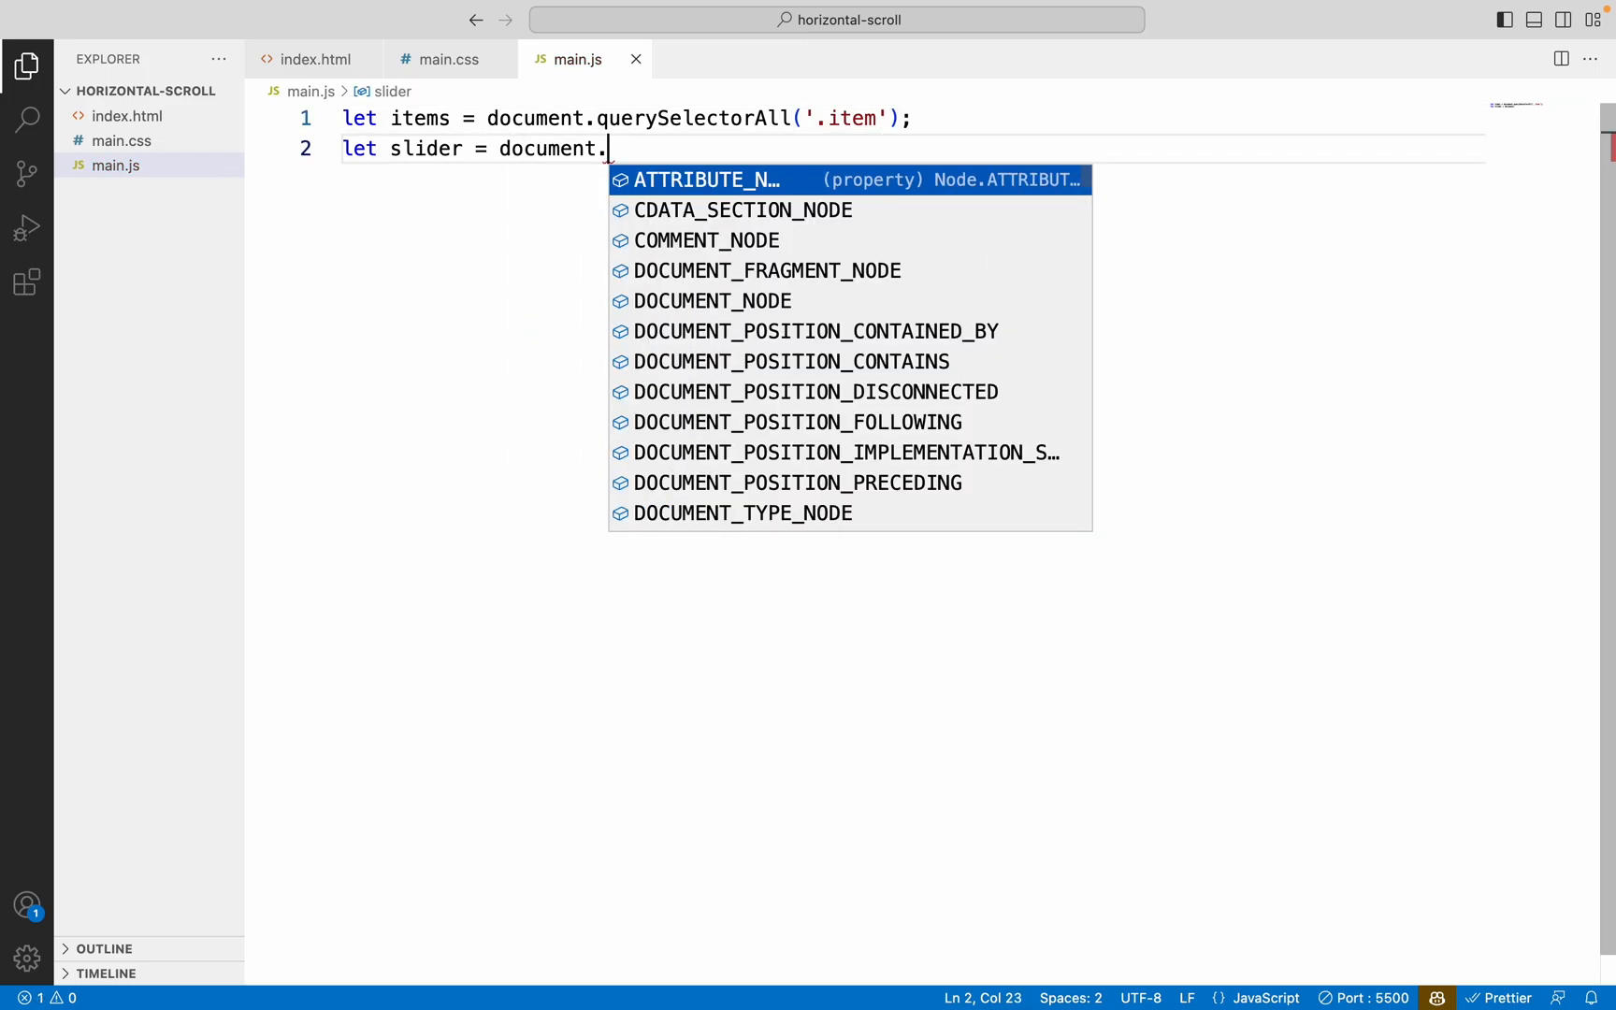
type("quer")
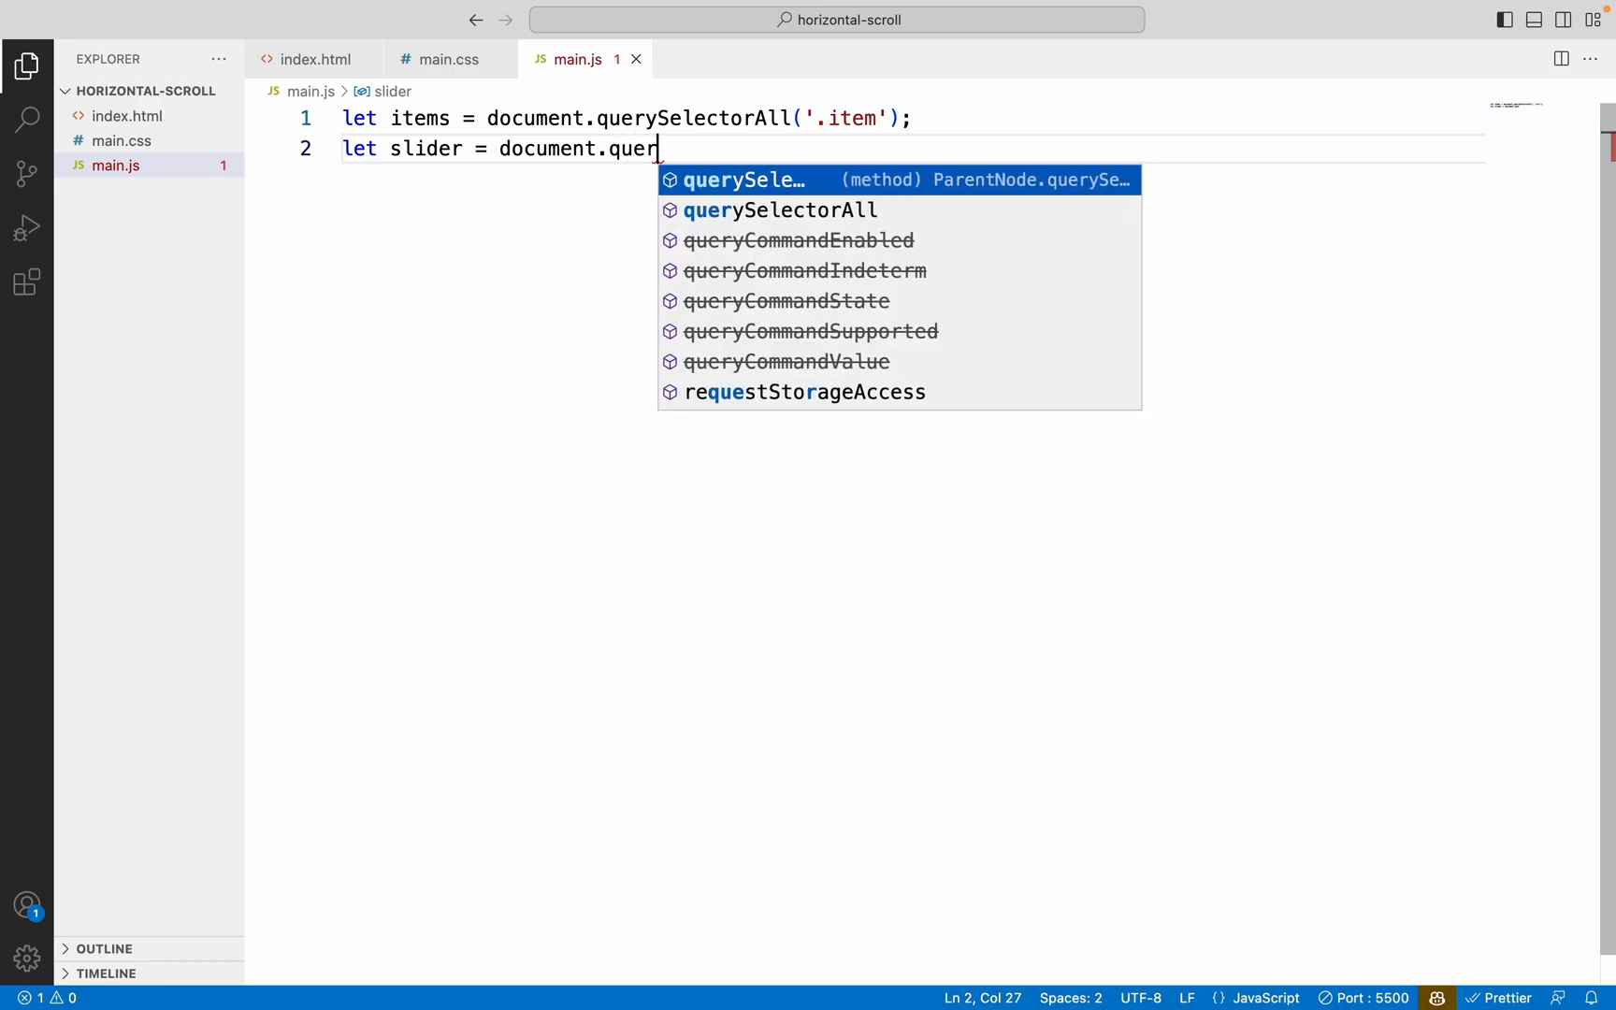
key("Return")
type("(")
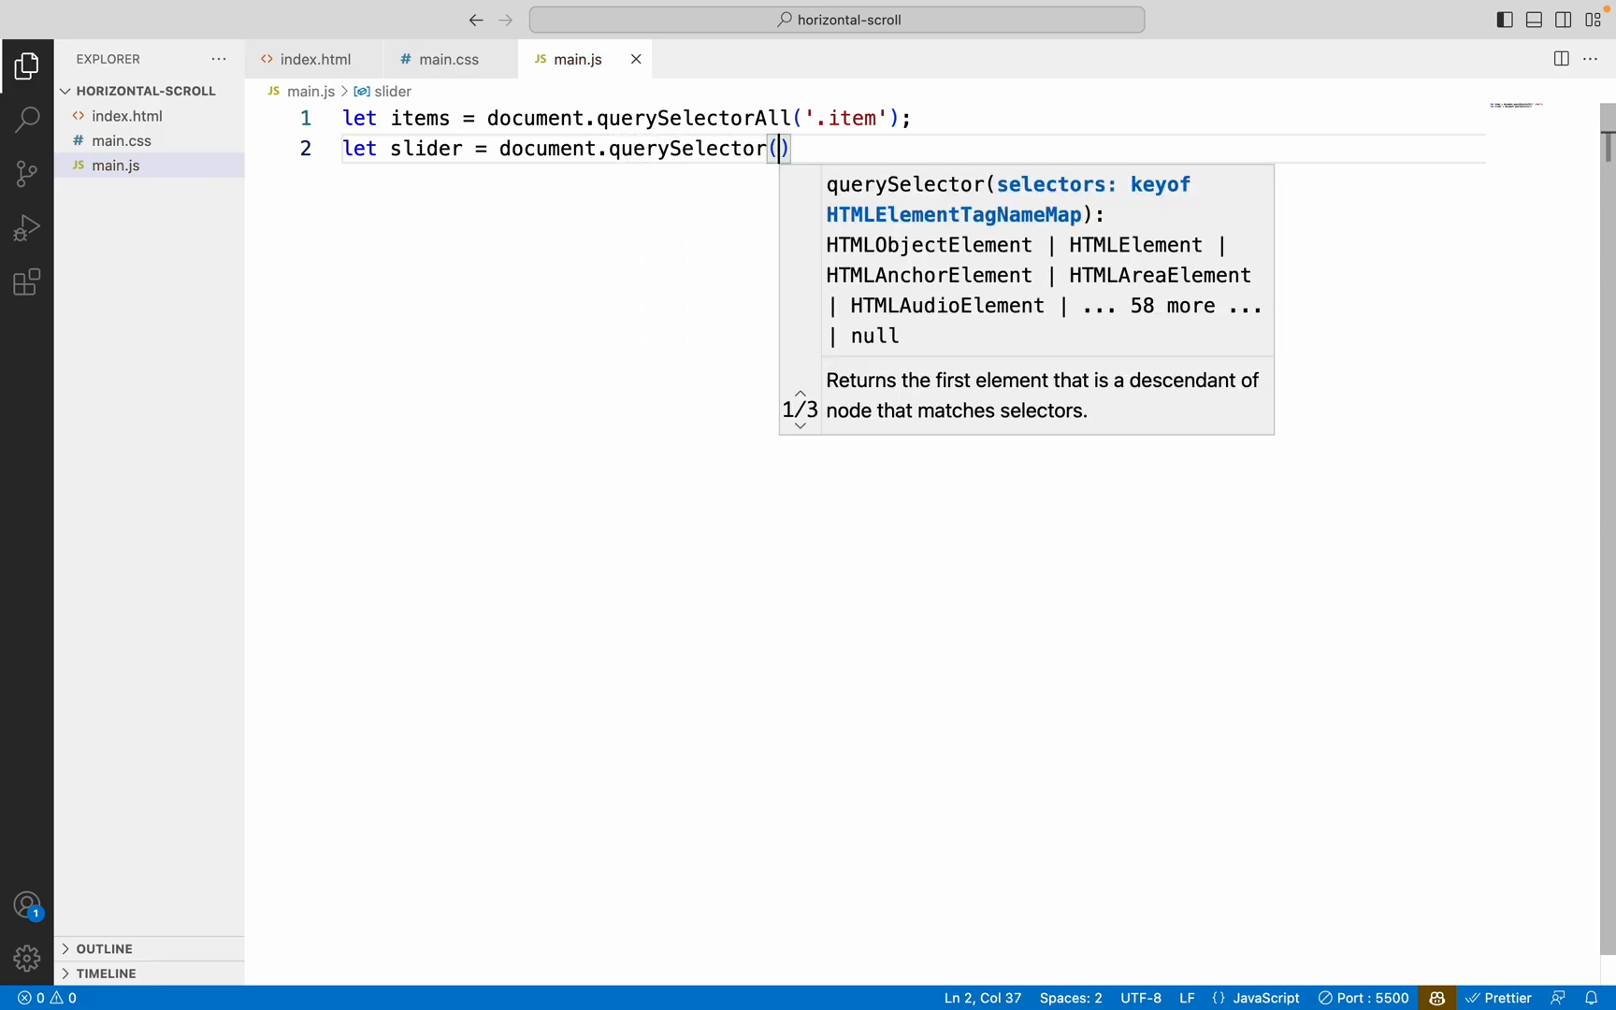
type("\"")
key("BackSpace")
type("'")
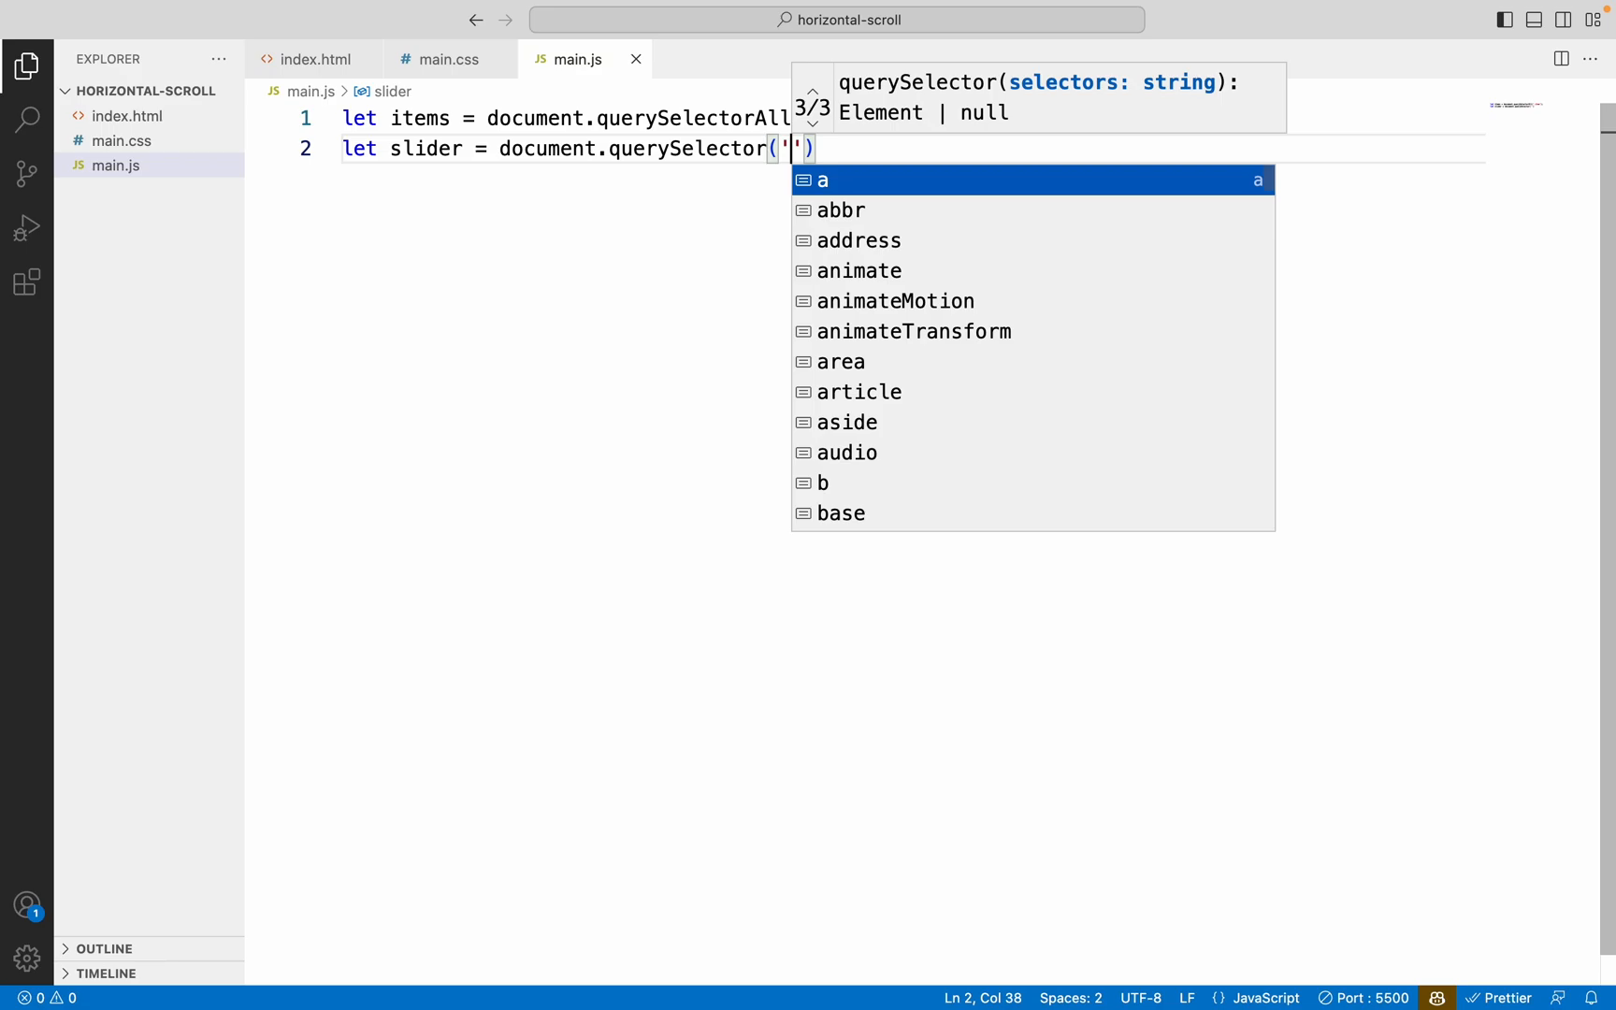
type(".slider")
key("End")
type(";")
key("Return")
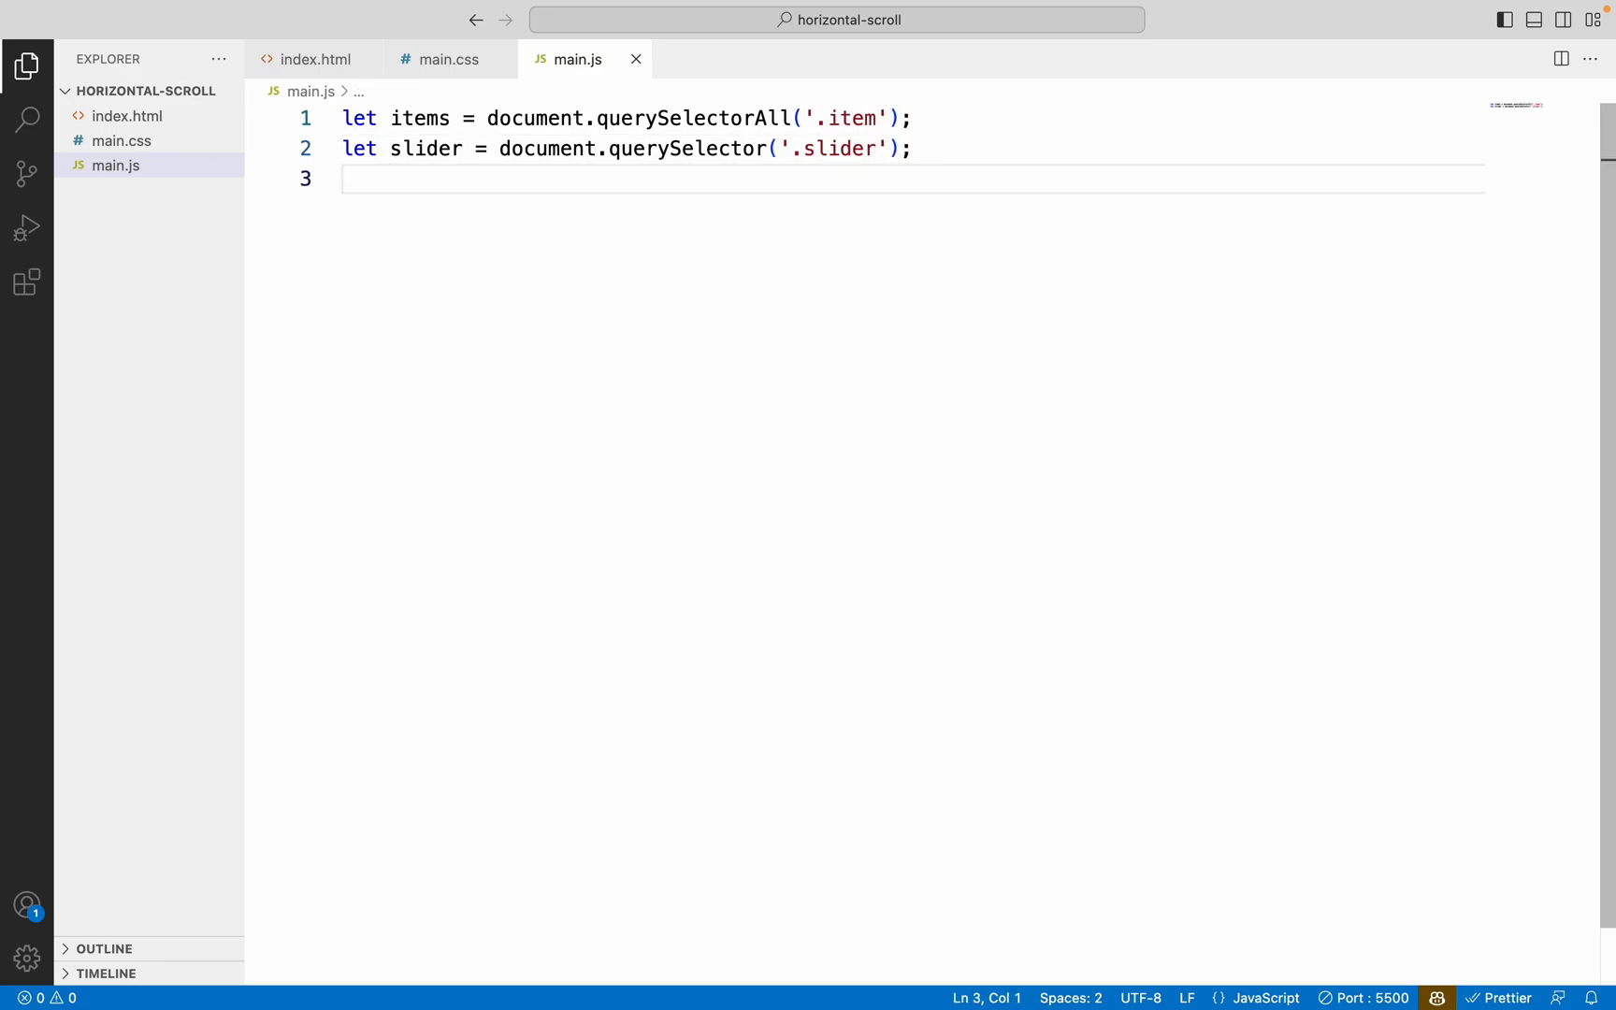
type("le")
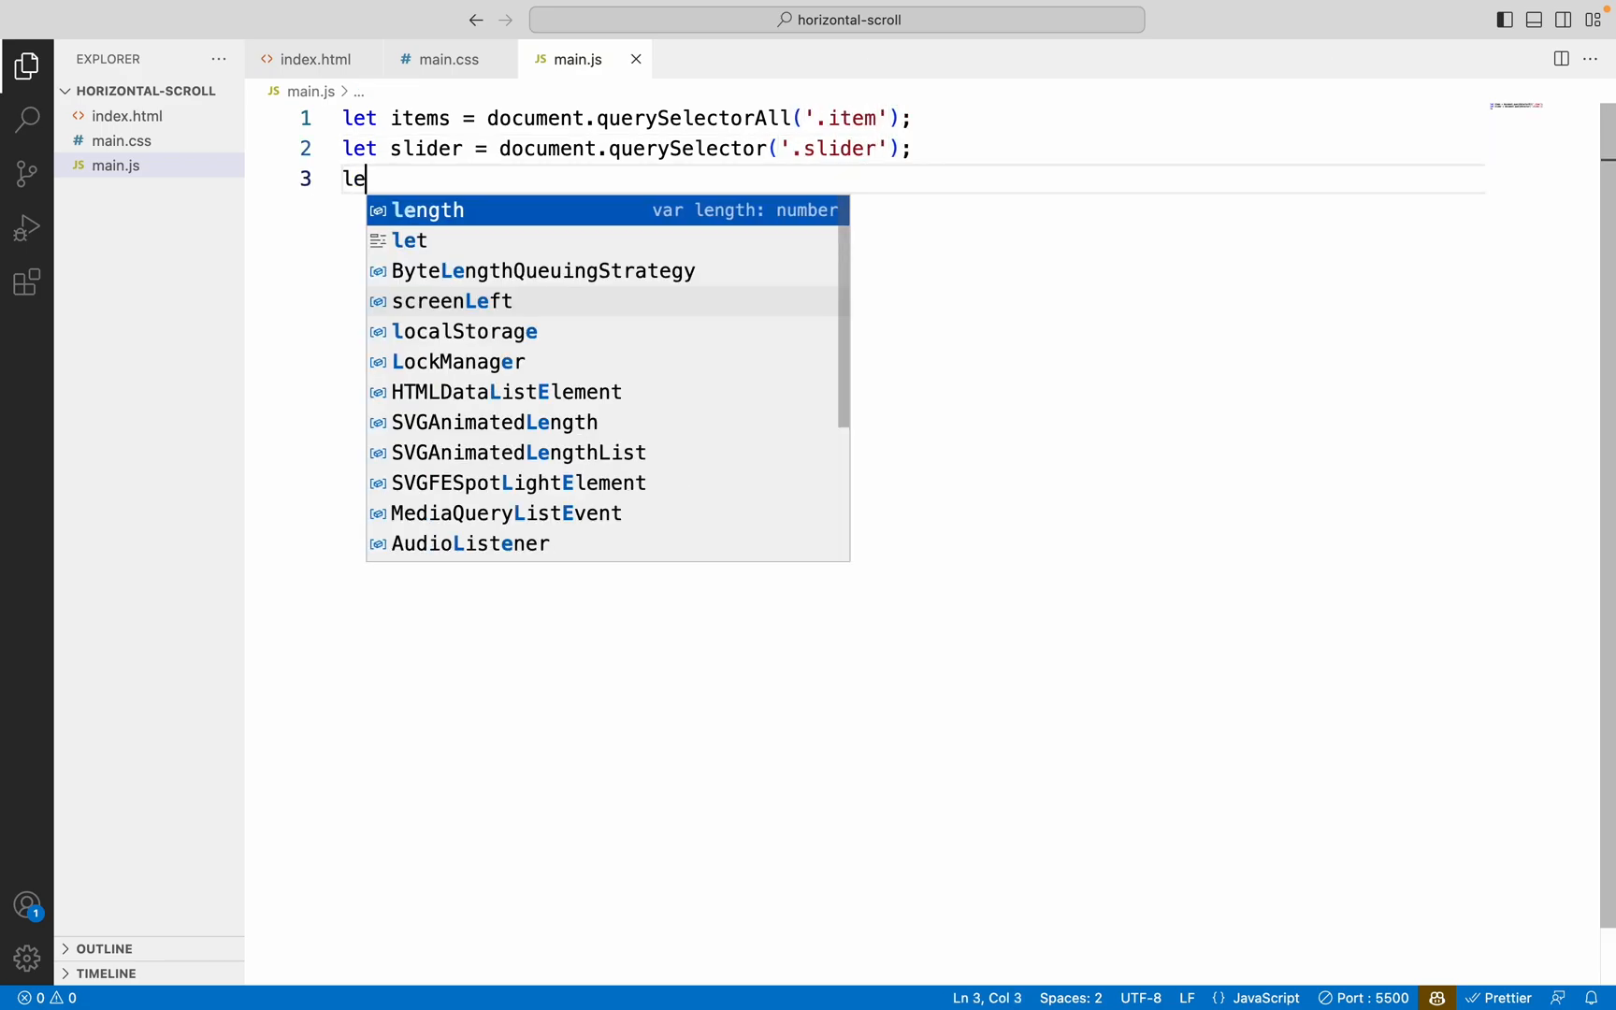
type("t s")
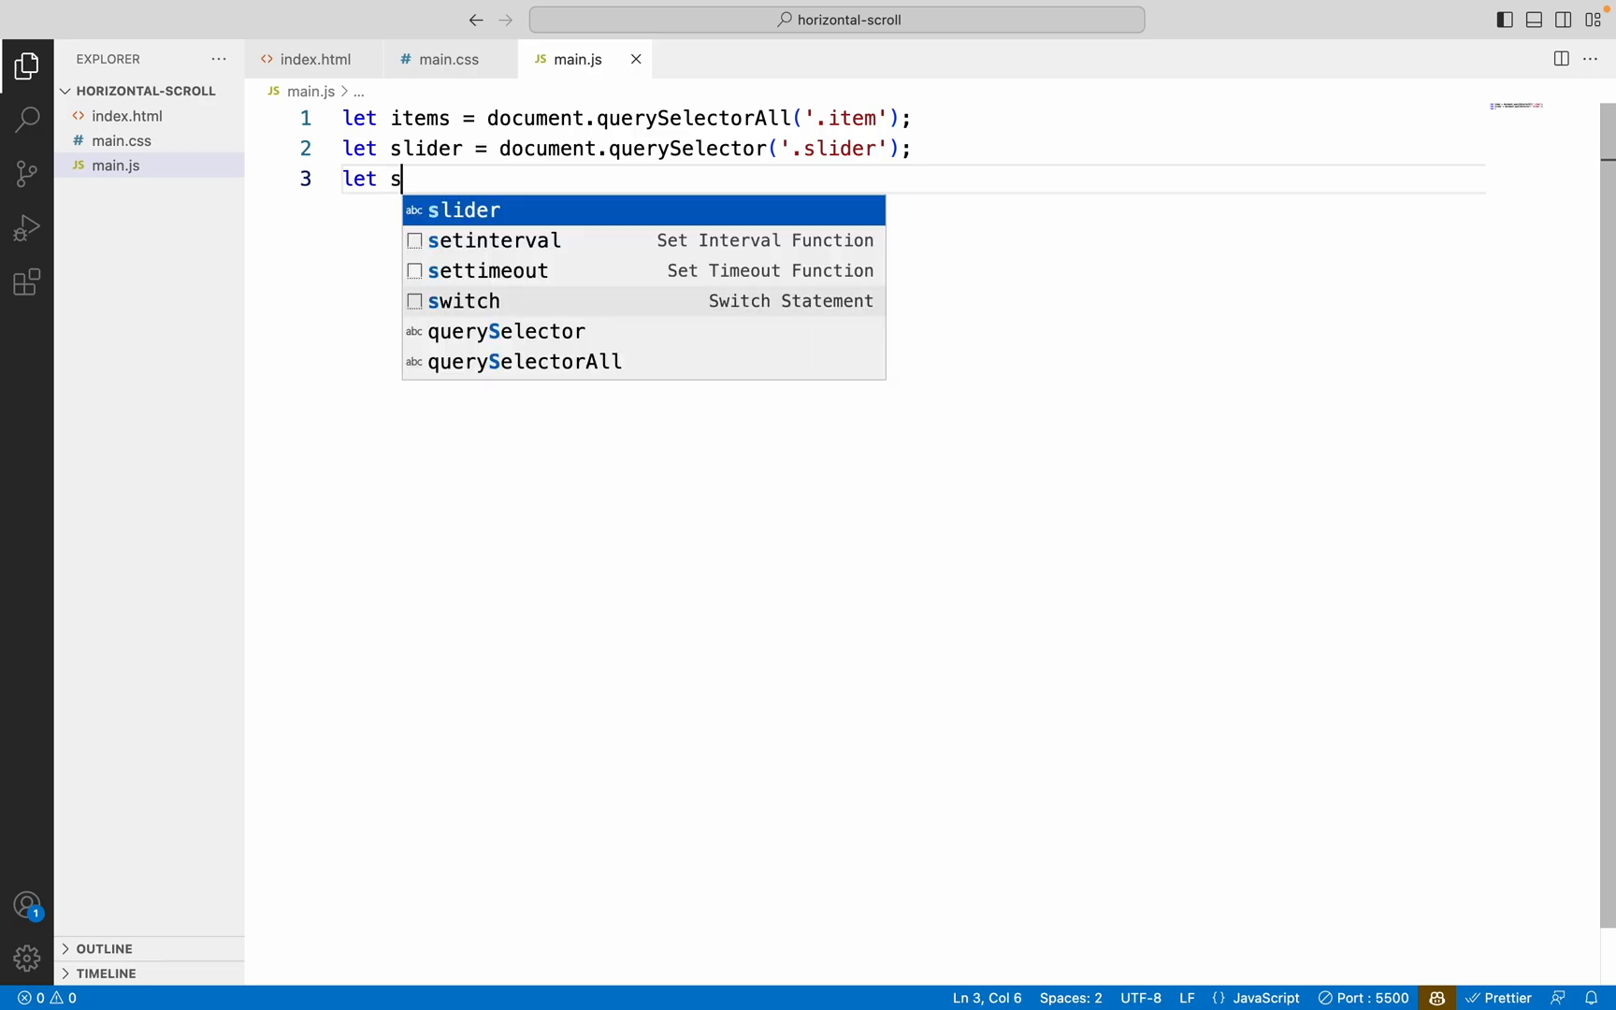
type("lider")
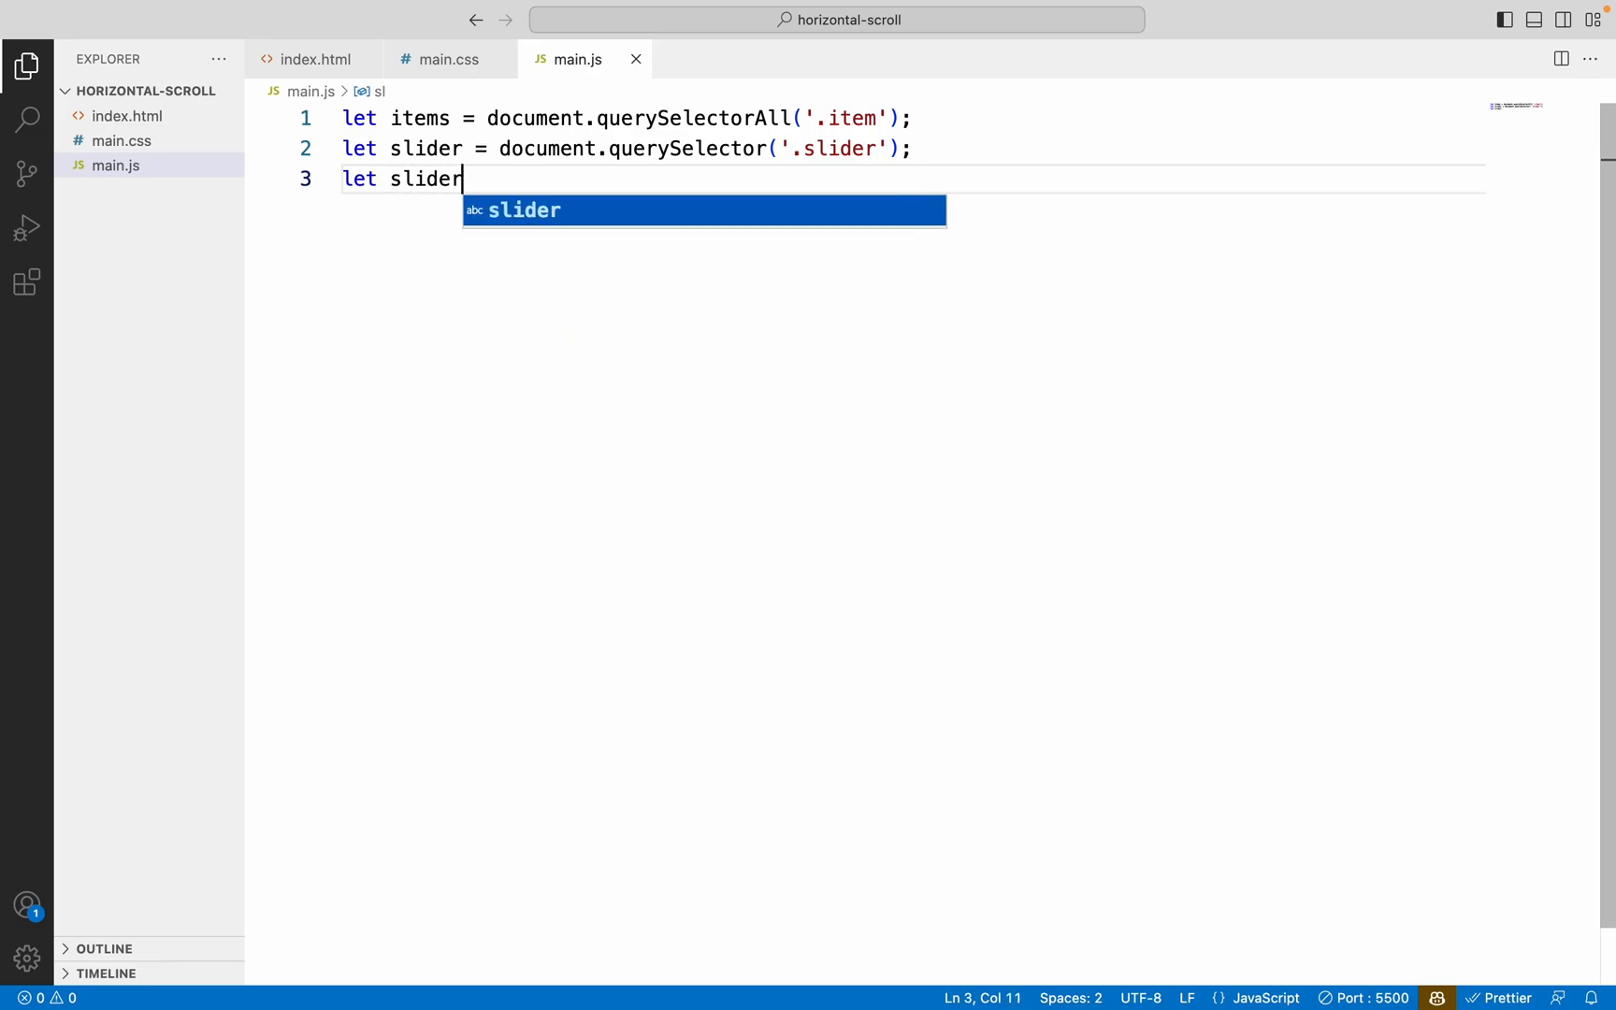
type("Width;")
Declare sliderWidth, itemWidth and currentPos = 0 below the selectors
key("Return")
type("let")
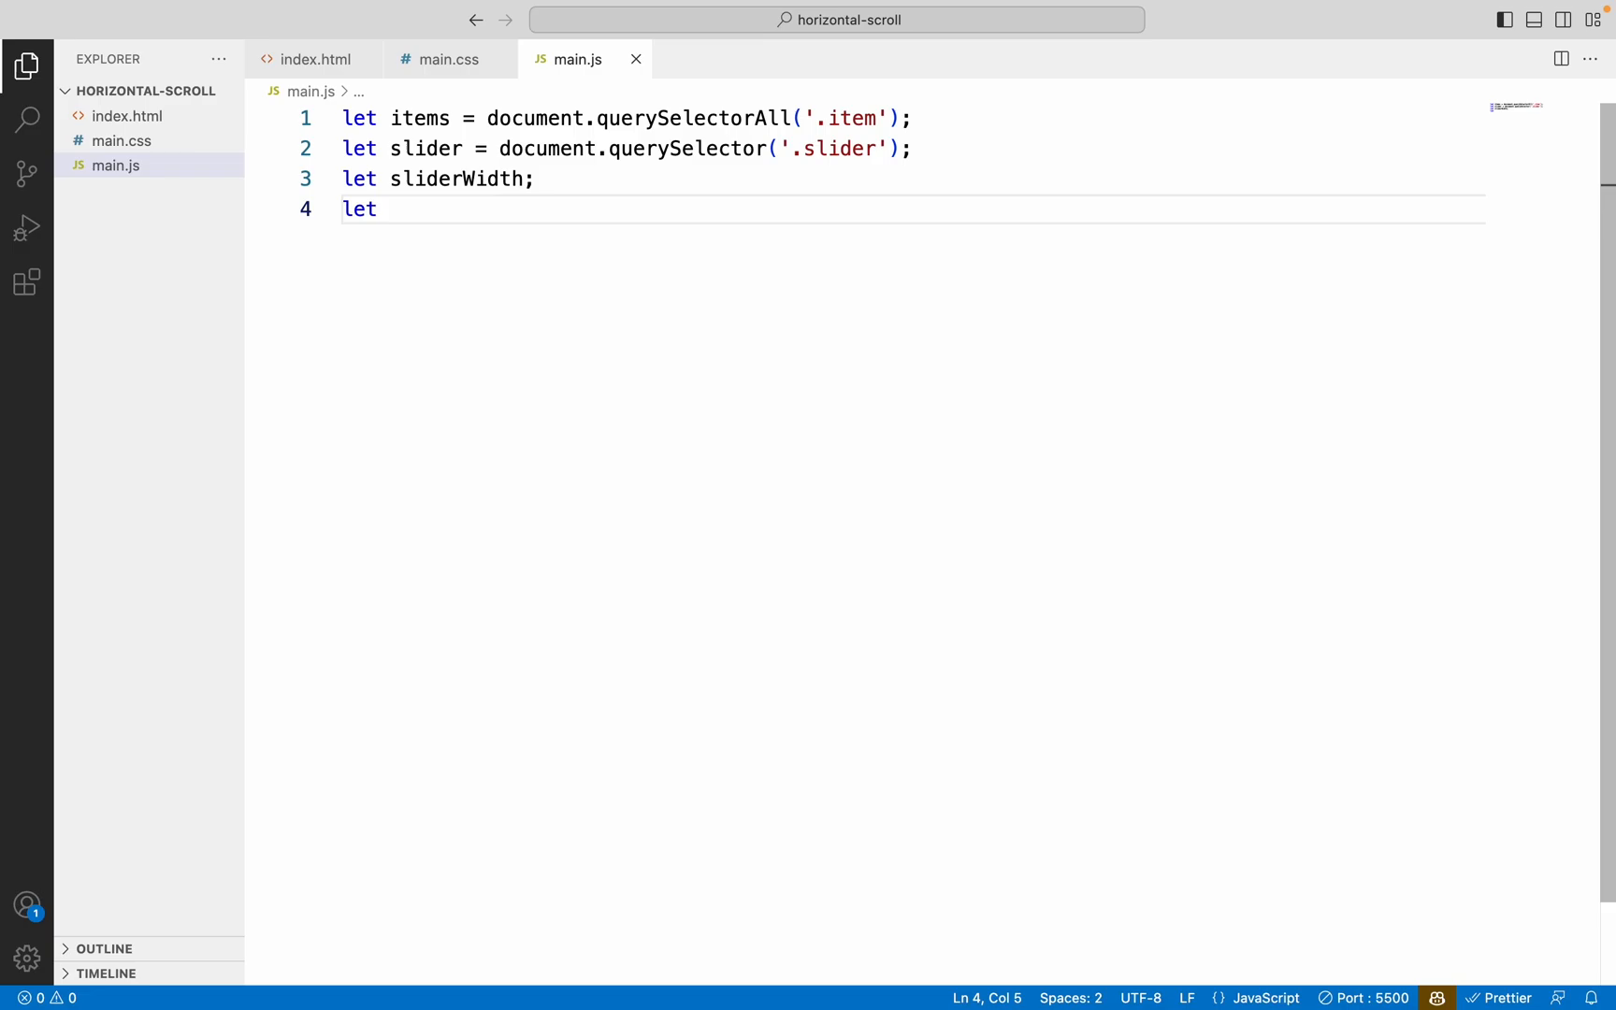
type(" itemWidth;")
key("Return")
type("let cur")
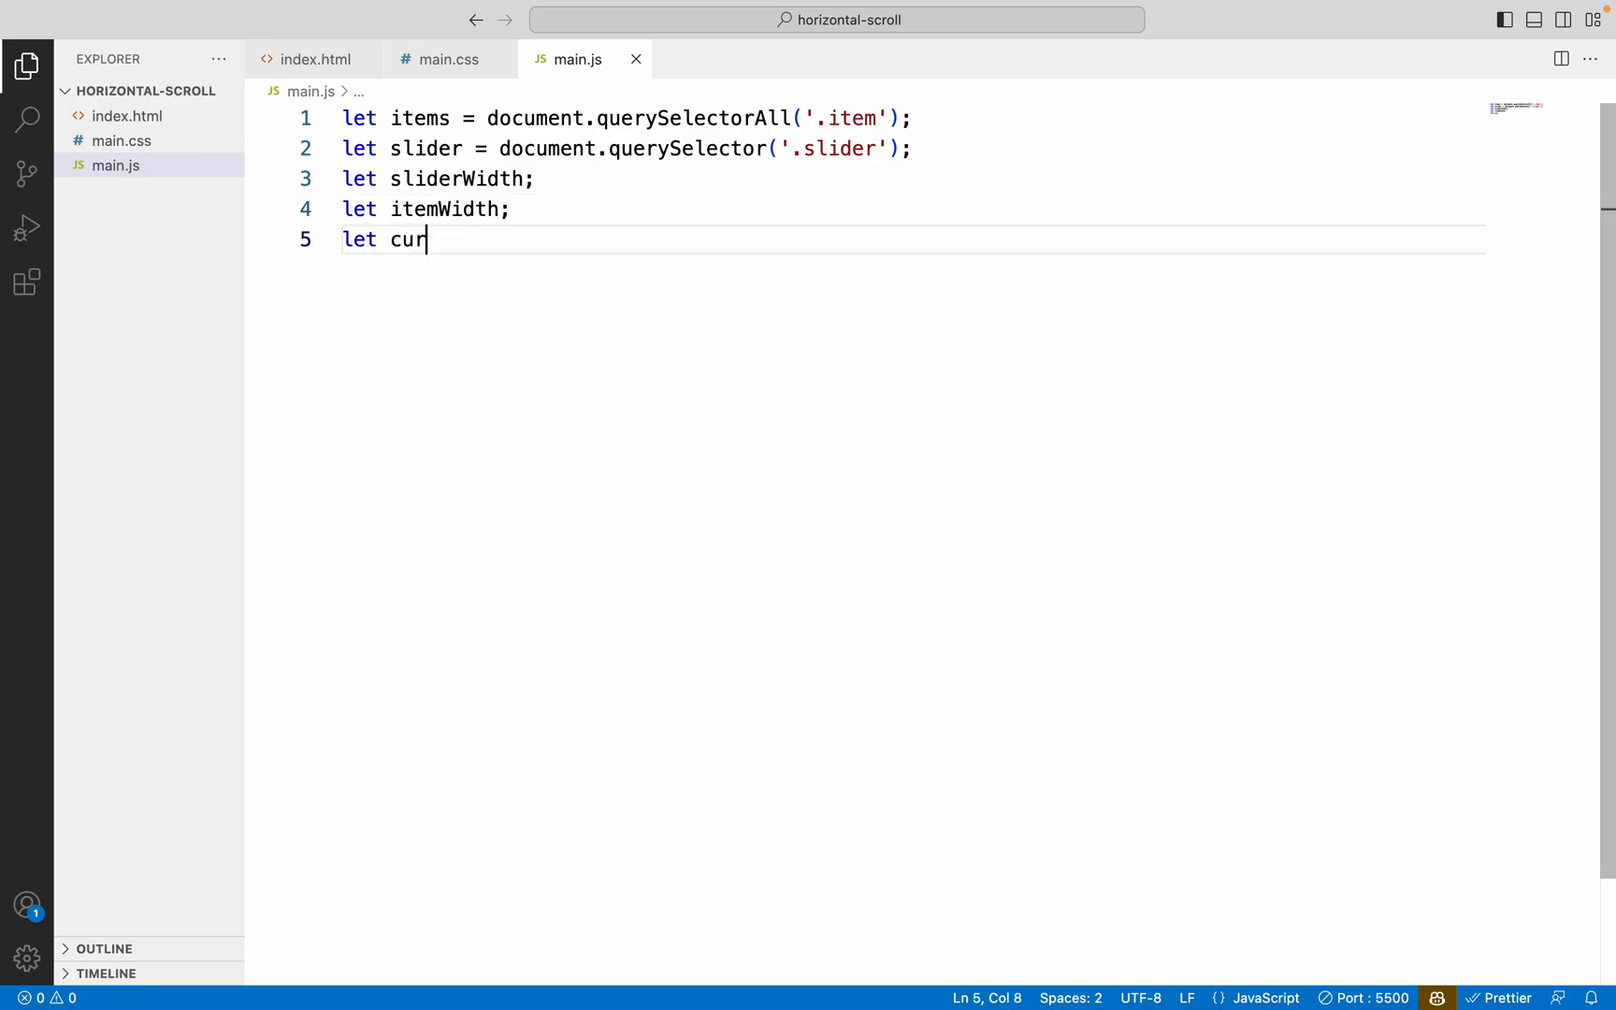
type("renPos")
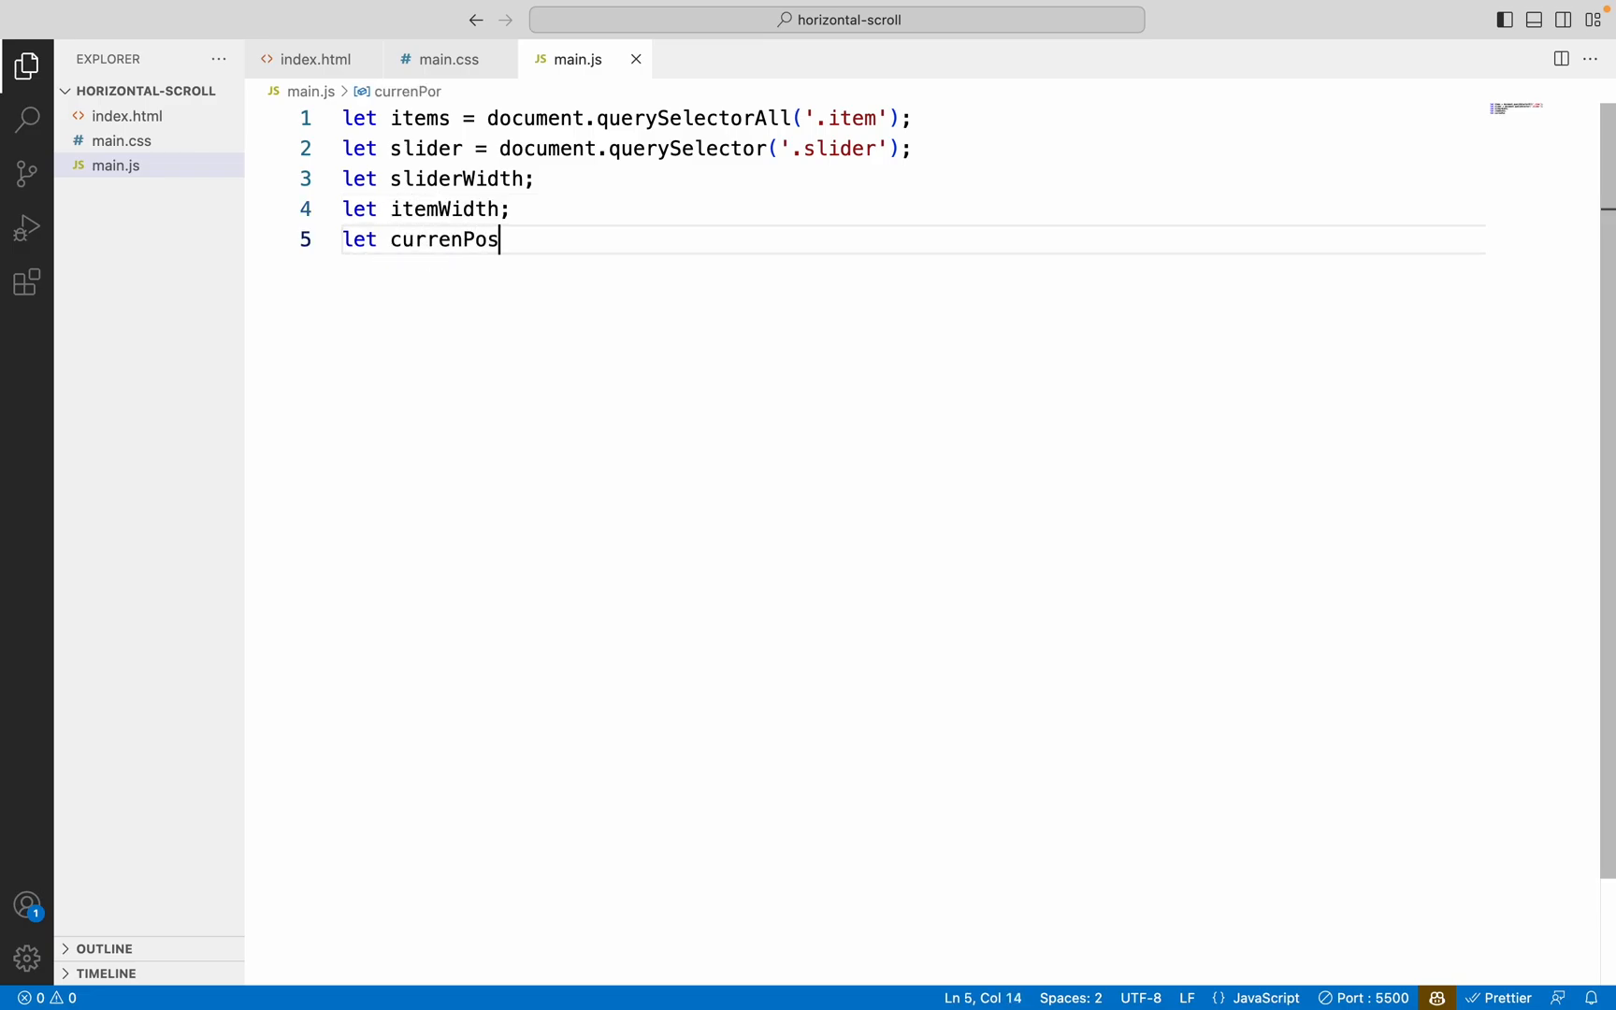
key("Left")
key("Left")
key("Left")
type("t")
key("End")
type("= 0;")
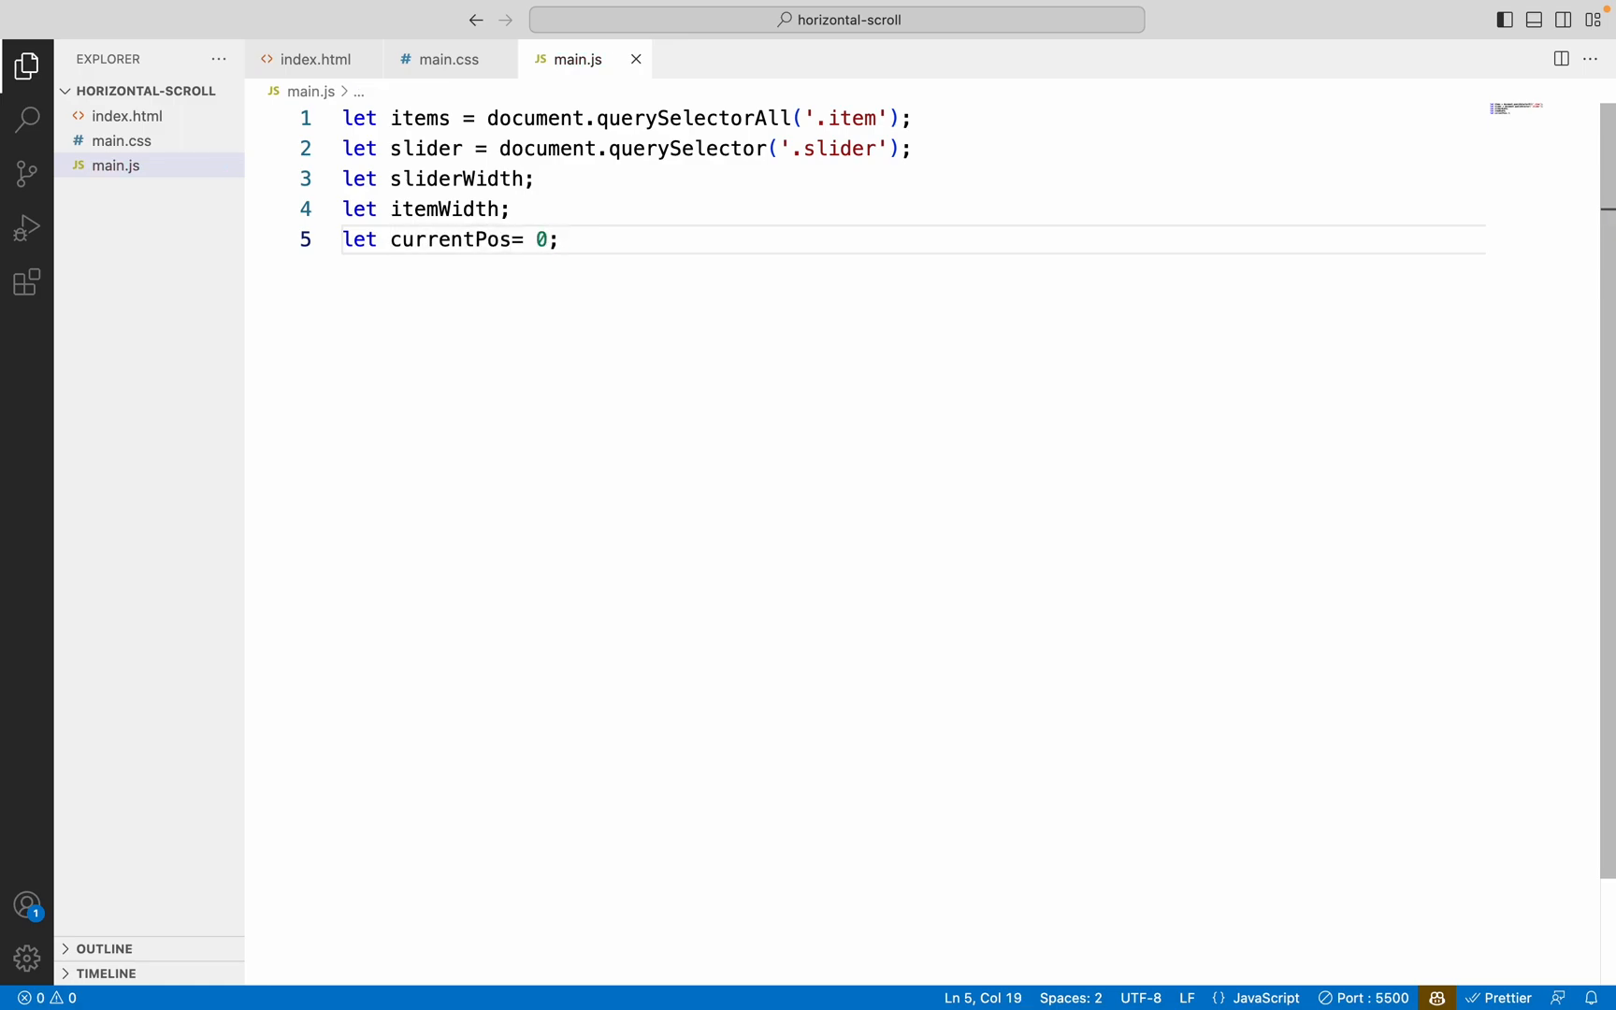
key("Left")
key("Left")
key("Left")
key("Left")
key("End")
key("Return")
key("Return")
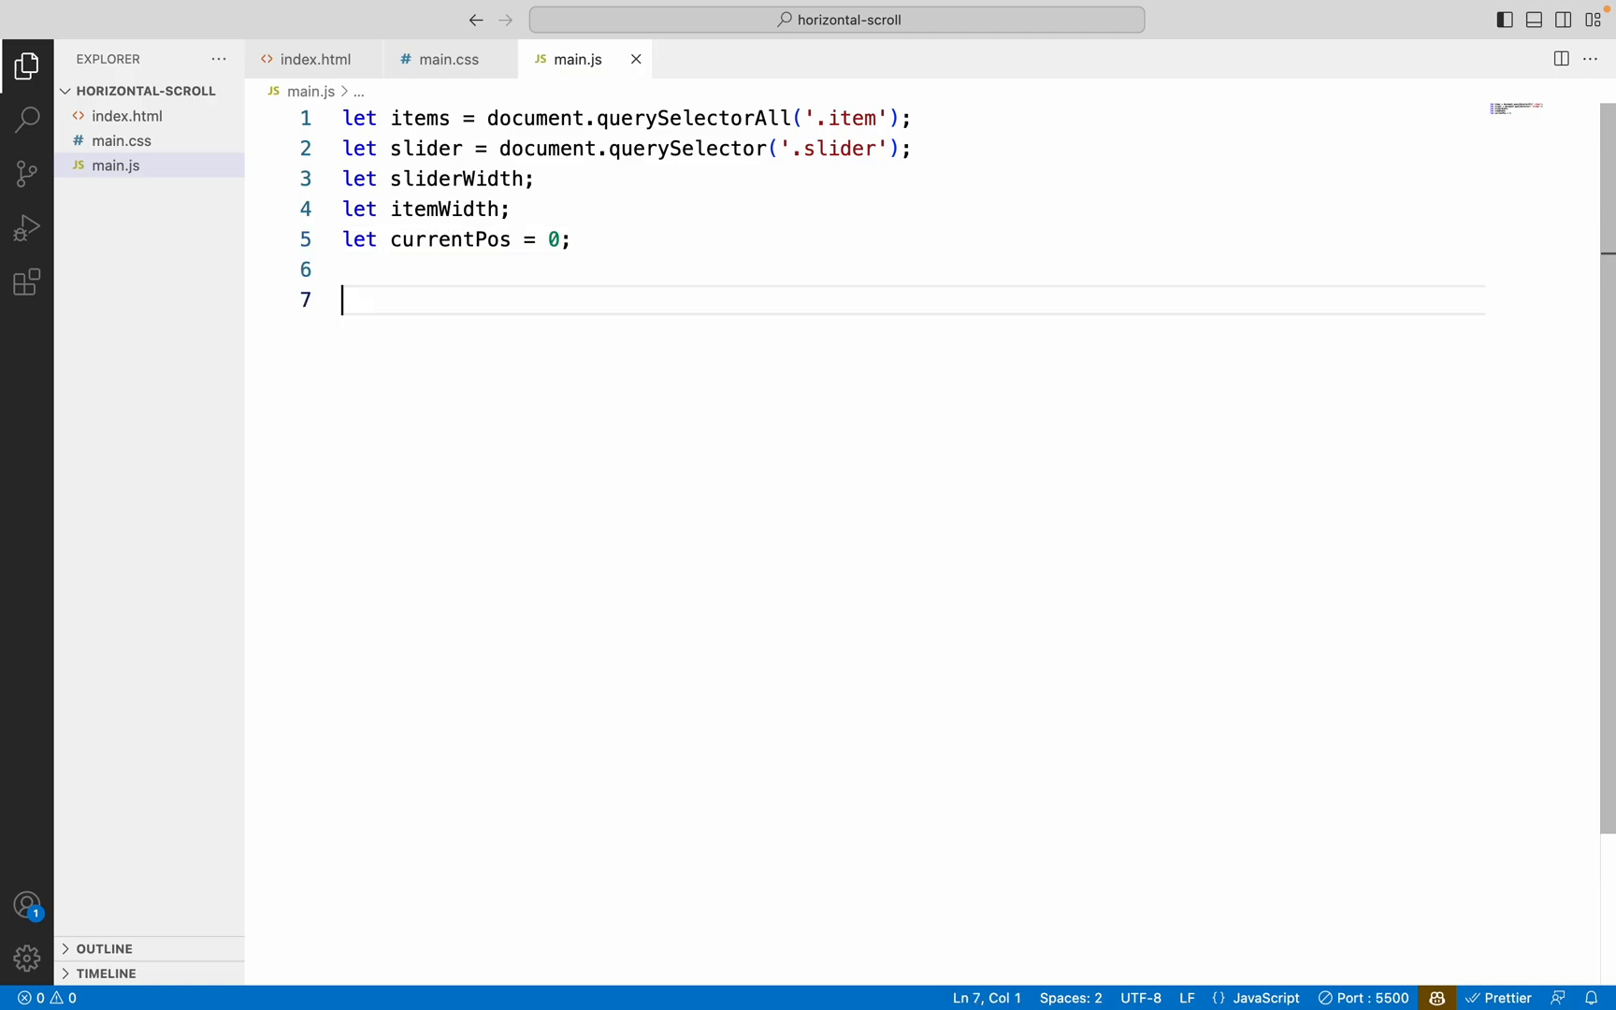
type("func")
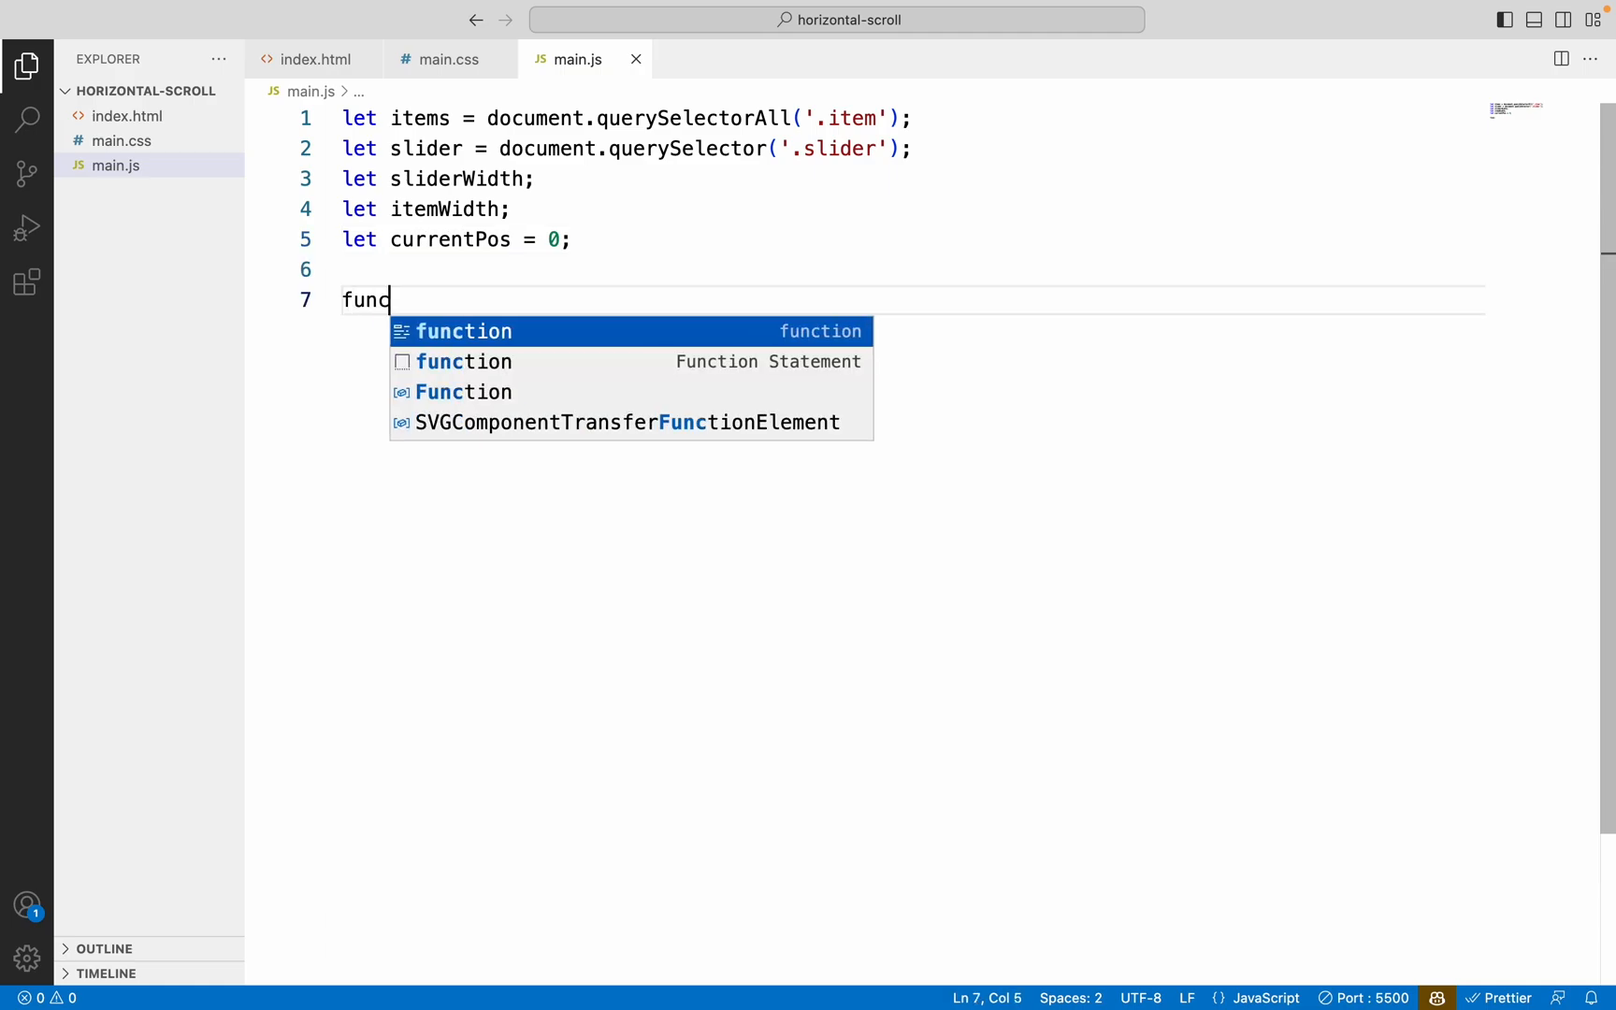
type("tion init ( )")
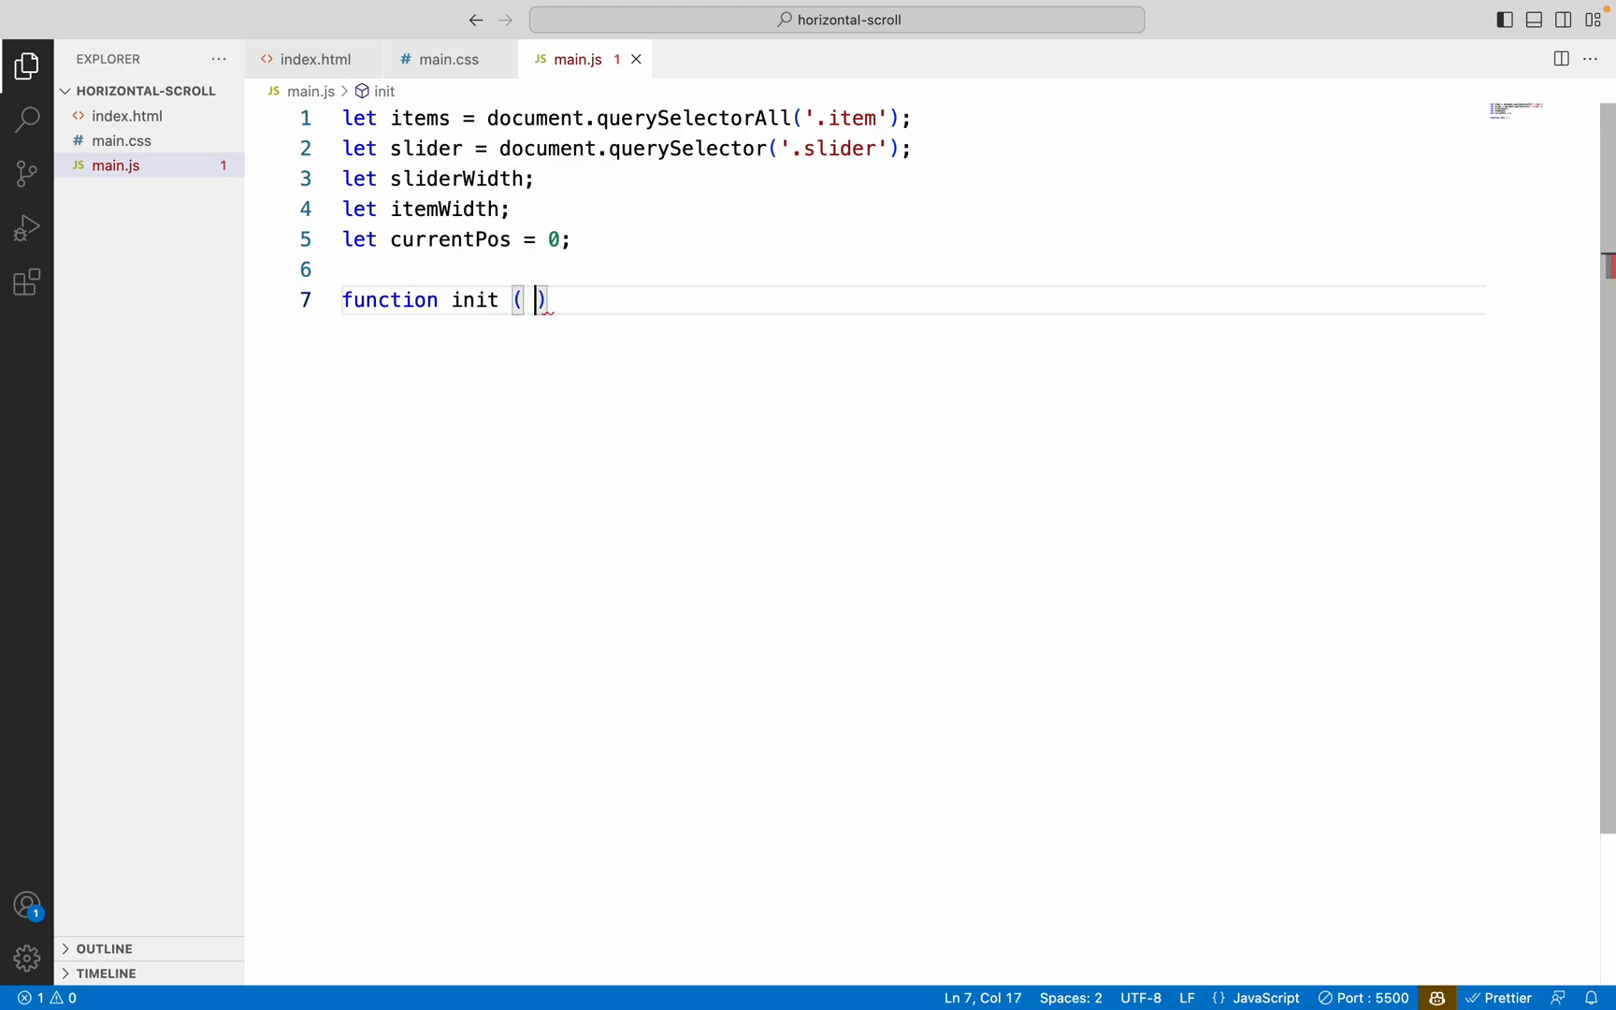
Declare an empty init() function below the variables
key("Left")
key("Right")
key("Left")
key("BackSpace")
type("{")
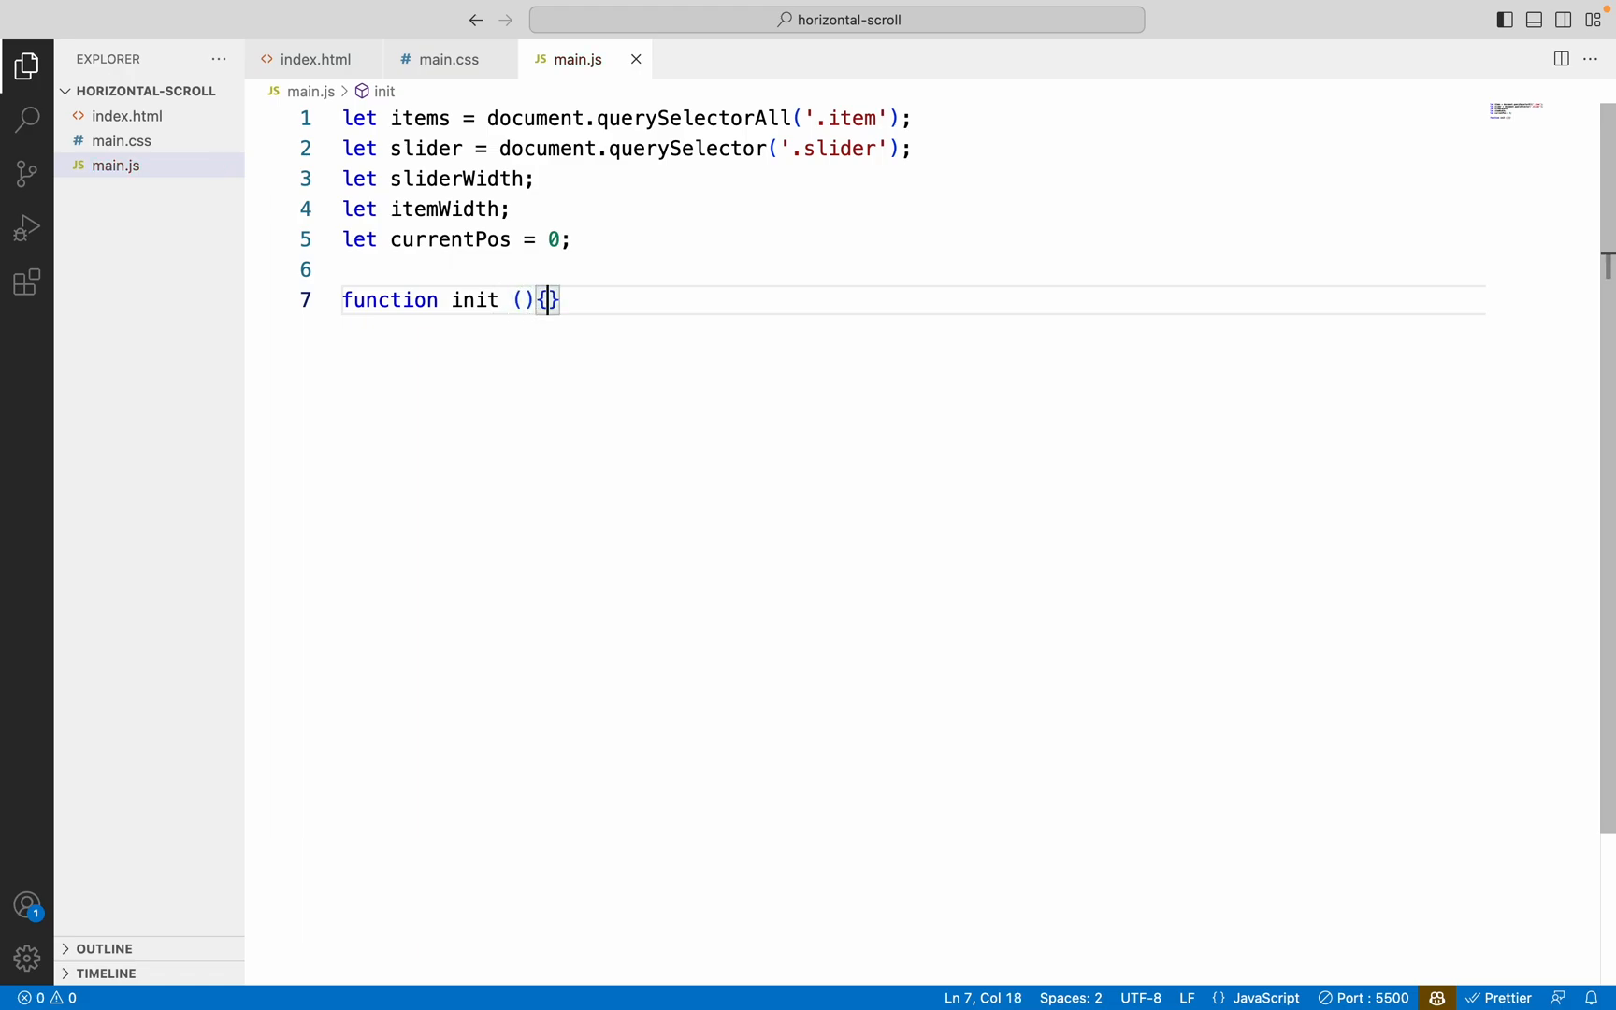
key("Return")
type("sli")
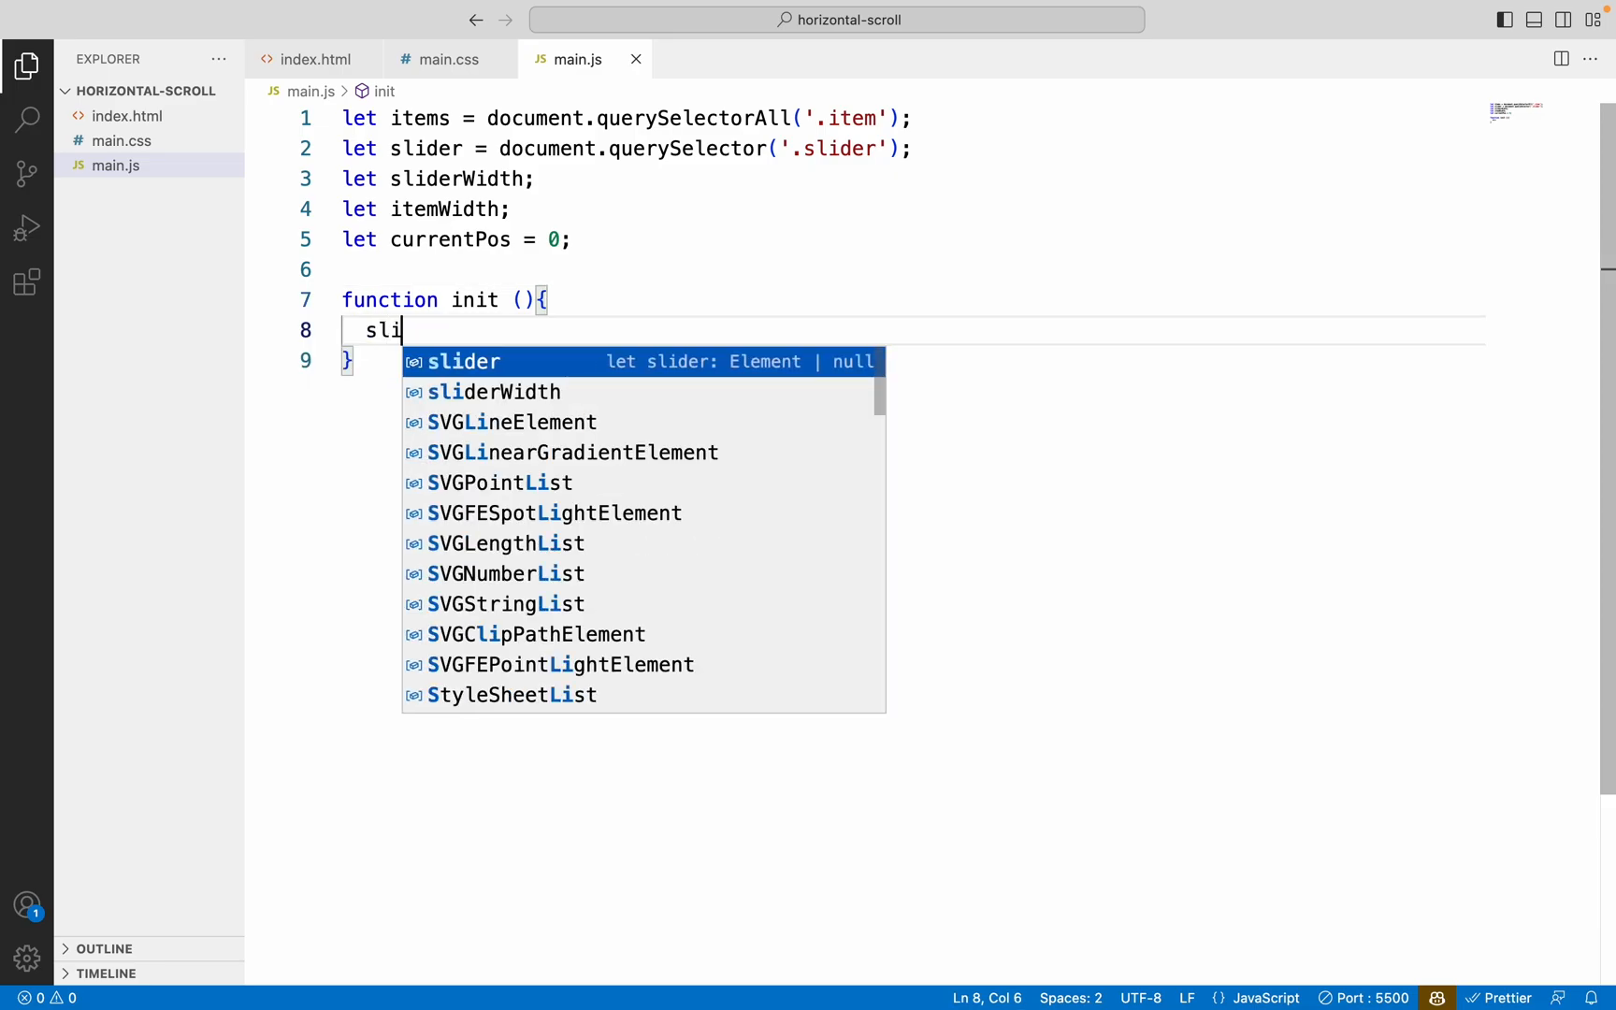
Write sliderWidth = slider.getBoundingClientRect().width in init and select its right-hand side
key("Down")
key("Return")
type("= ")
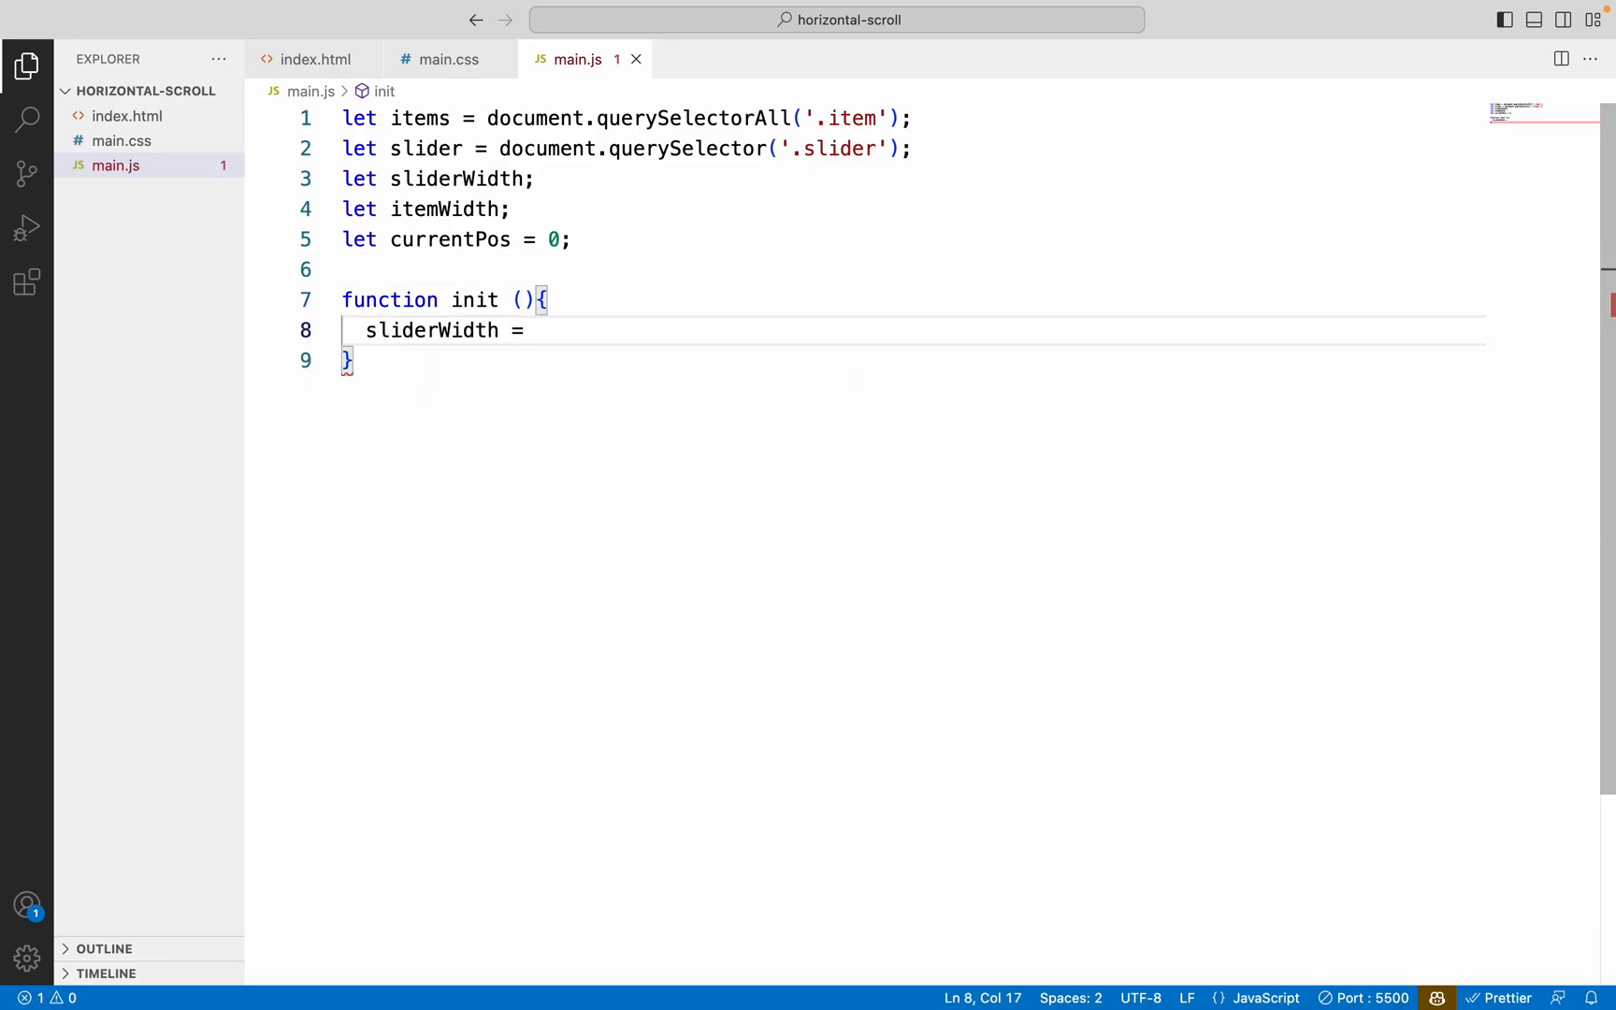
type("sl")
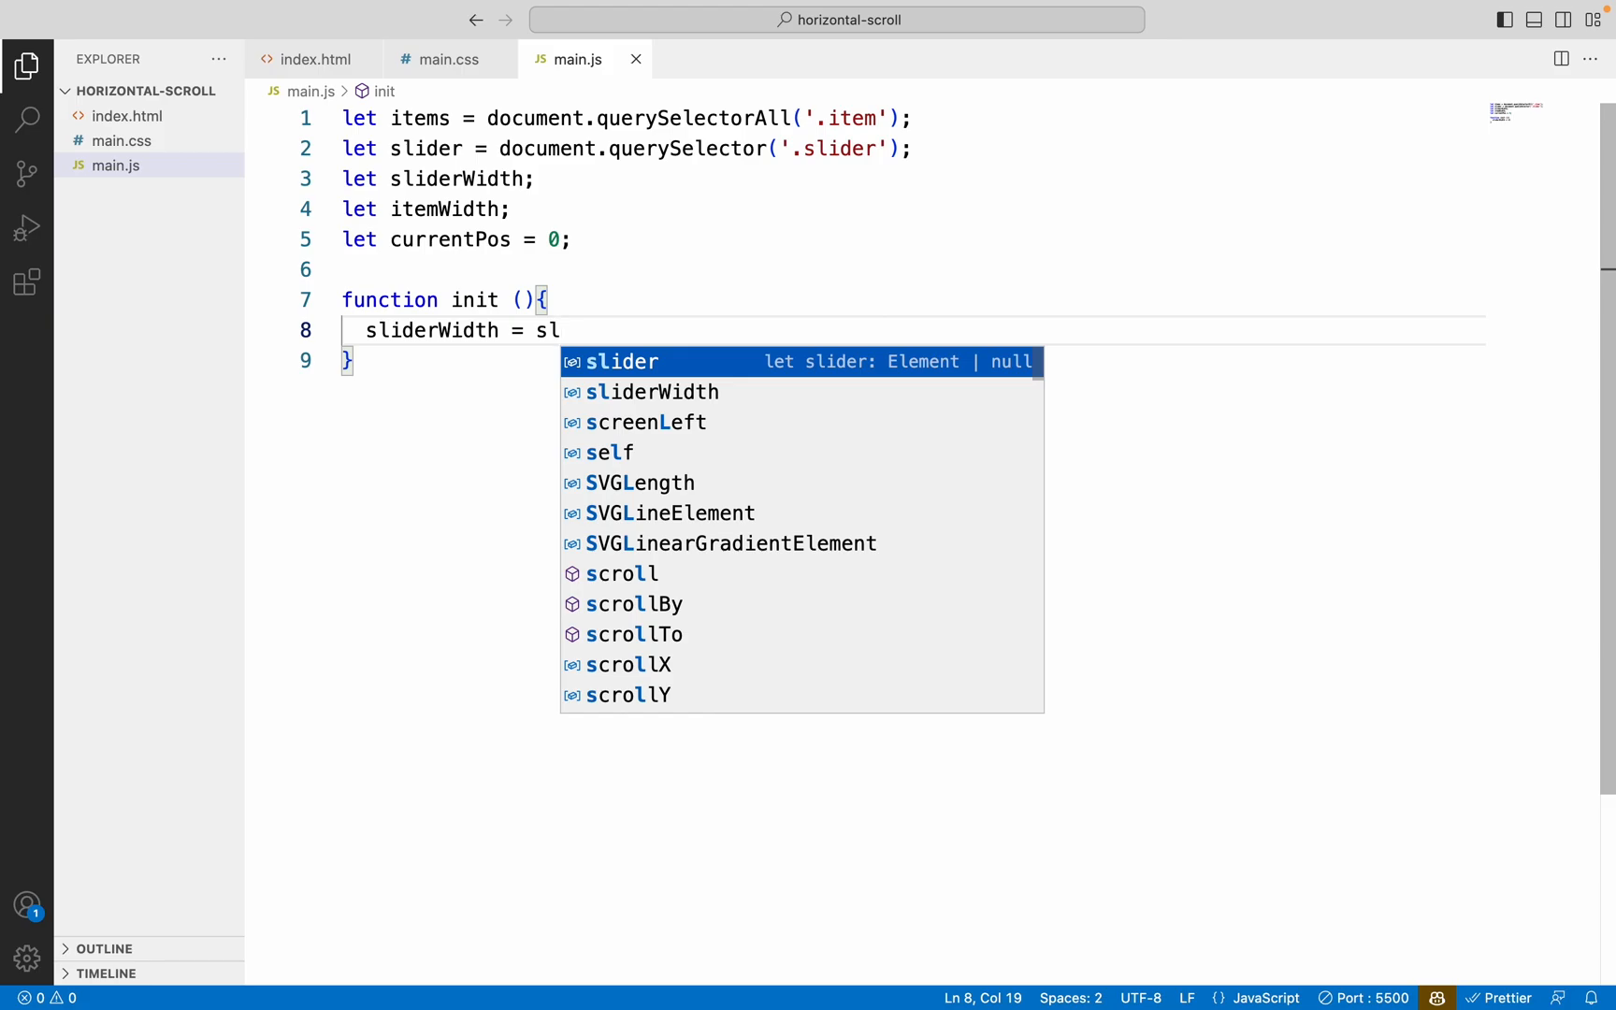
type("ider.ge")
key("Down")
key("Down")
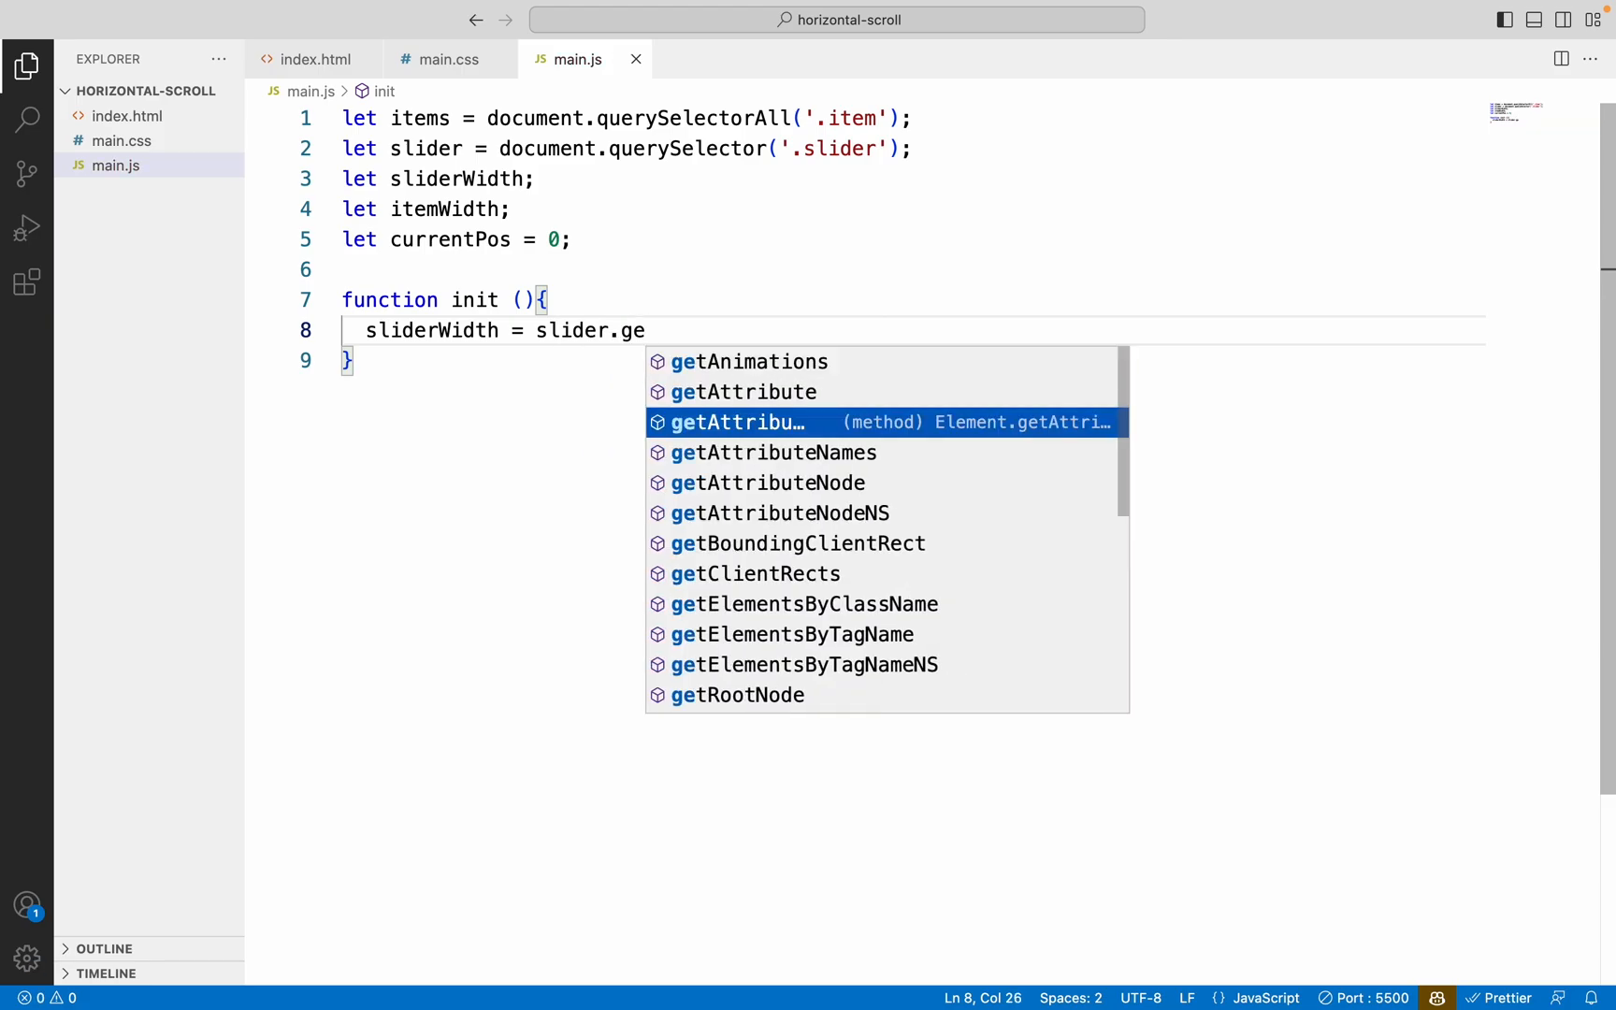
key("Down")
key("Down")
key("Down")
key("Down")
key("Return")
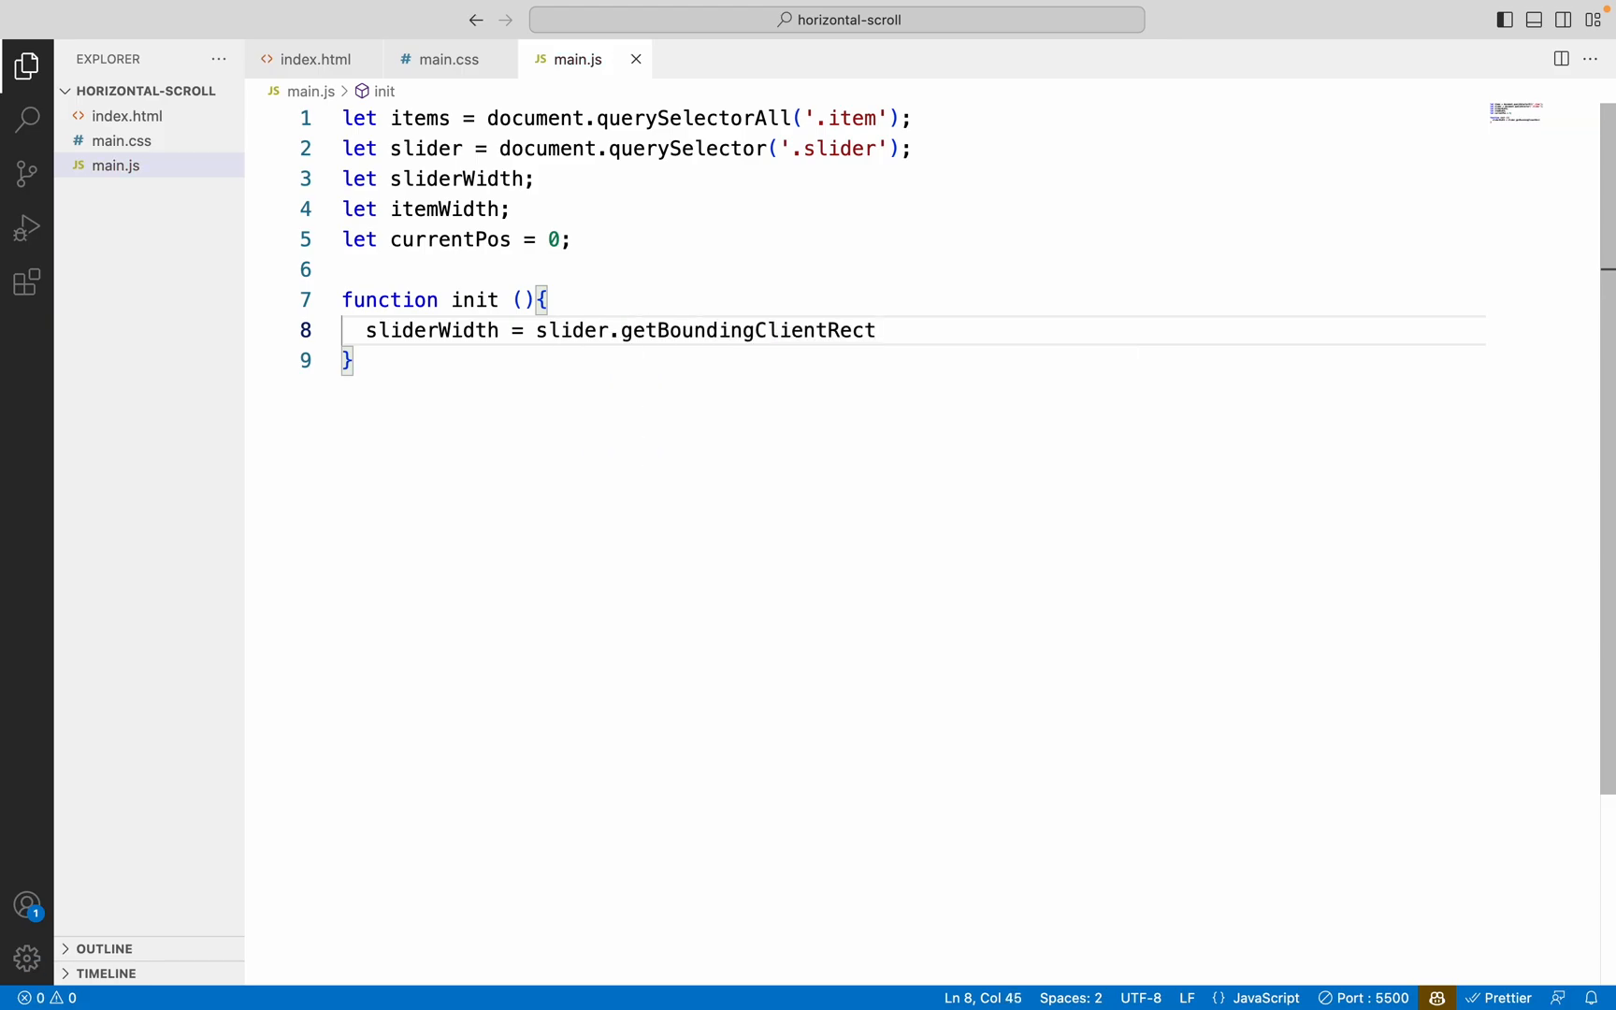
type("().")
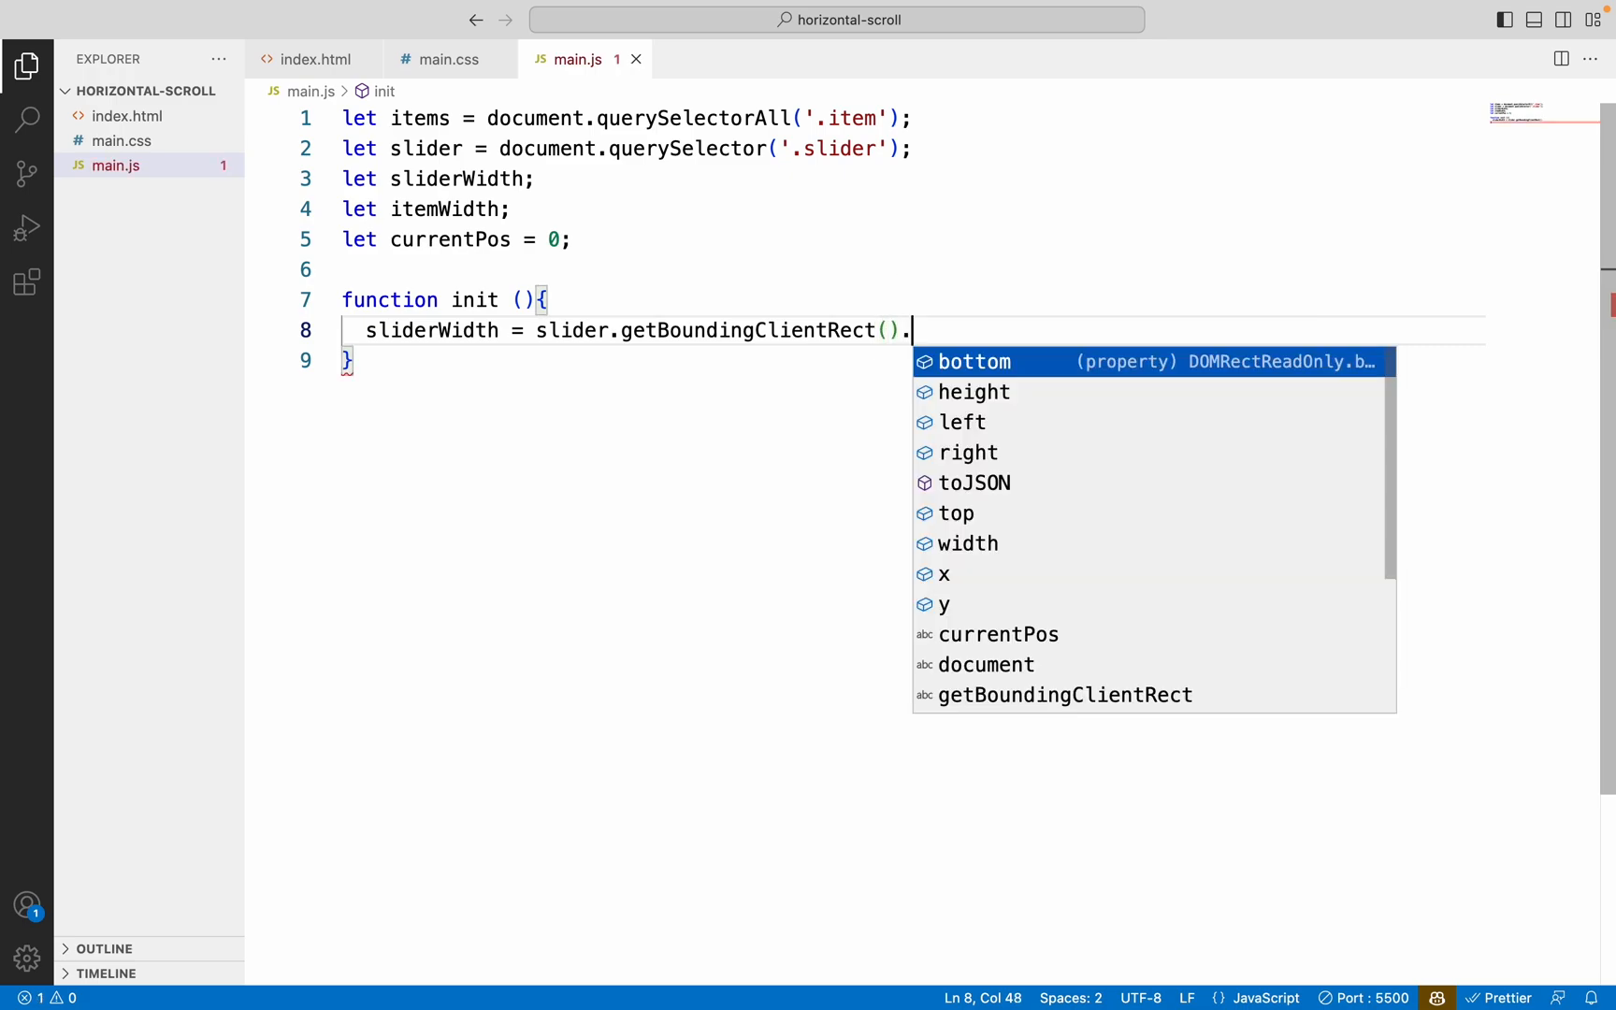
type("widt")
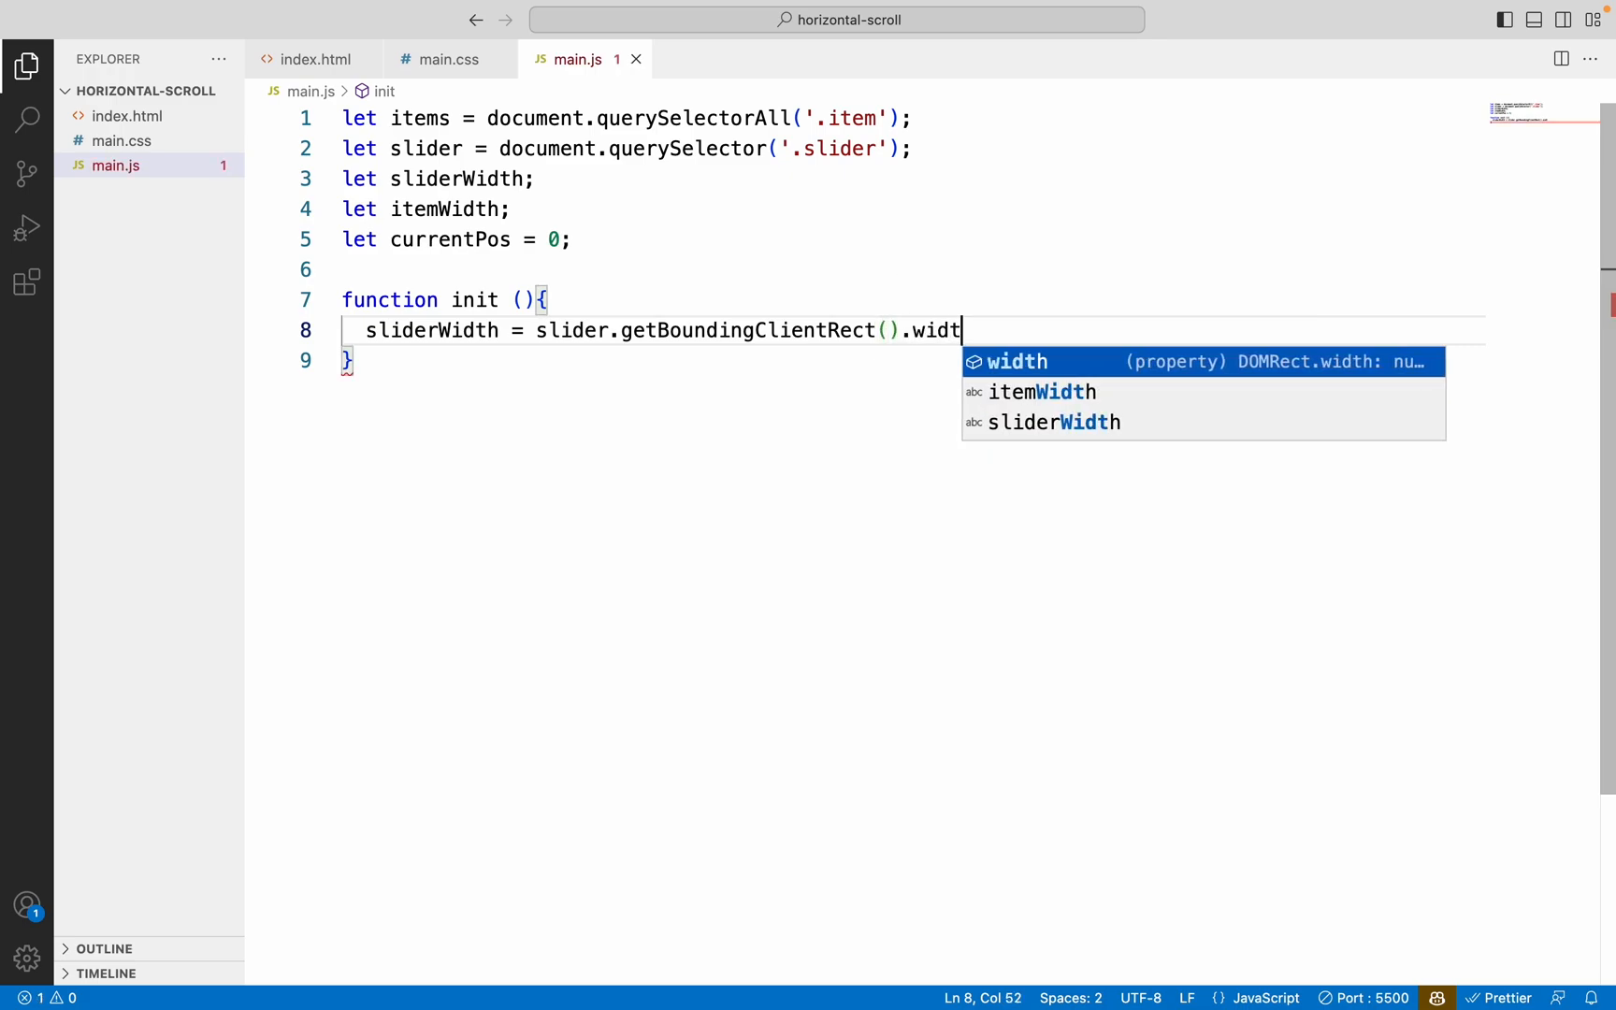
type("h;")
key("Return")
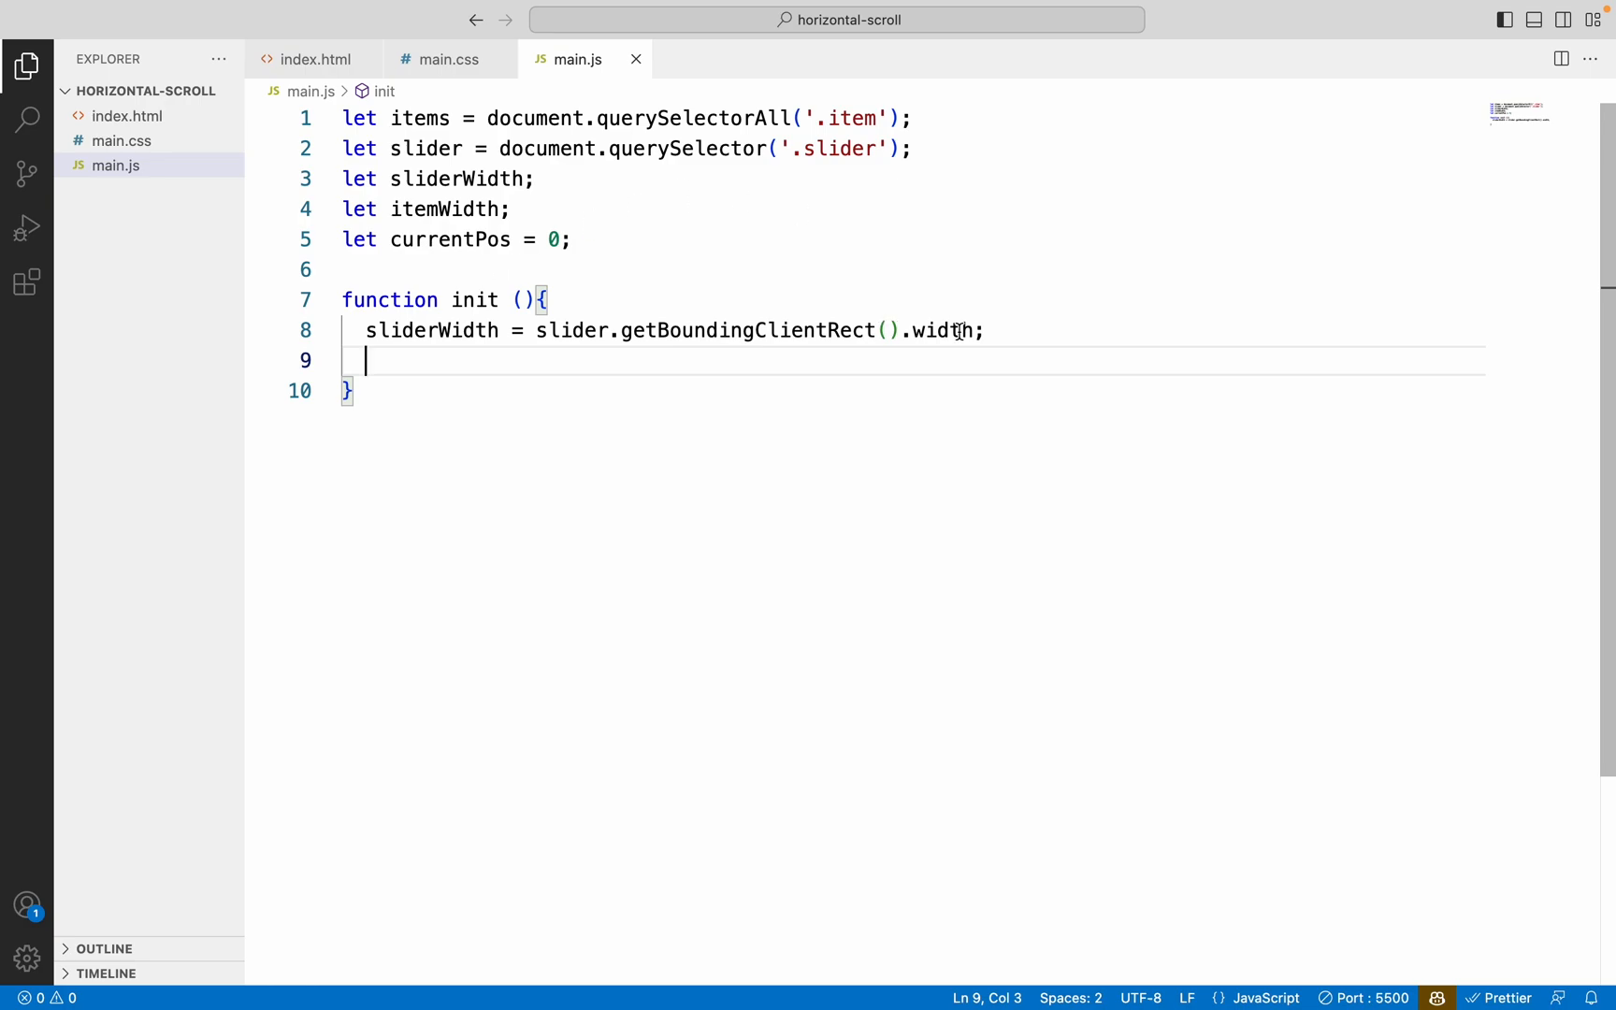
left_click_drag(983, 329, 536, 330)
Move the getBoundingClientRect().width expression into the sliderWidth declaration on line 3
key("BackSpace")
left_click(523, 178)
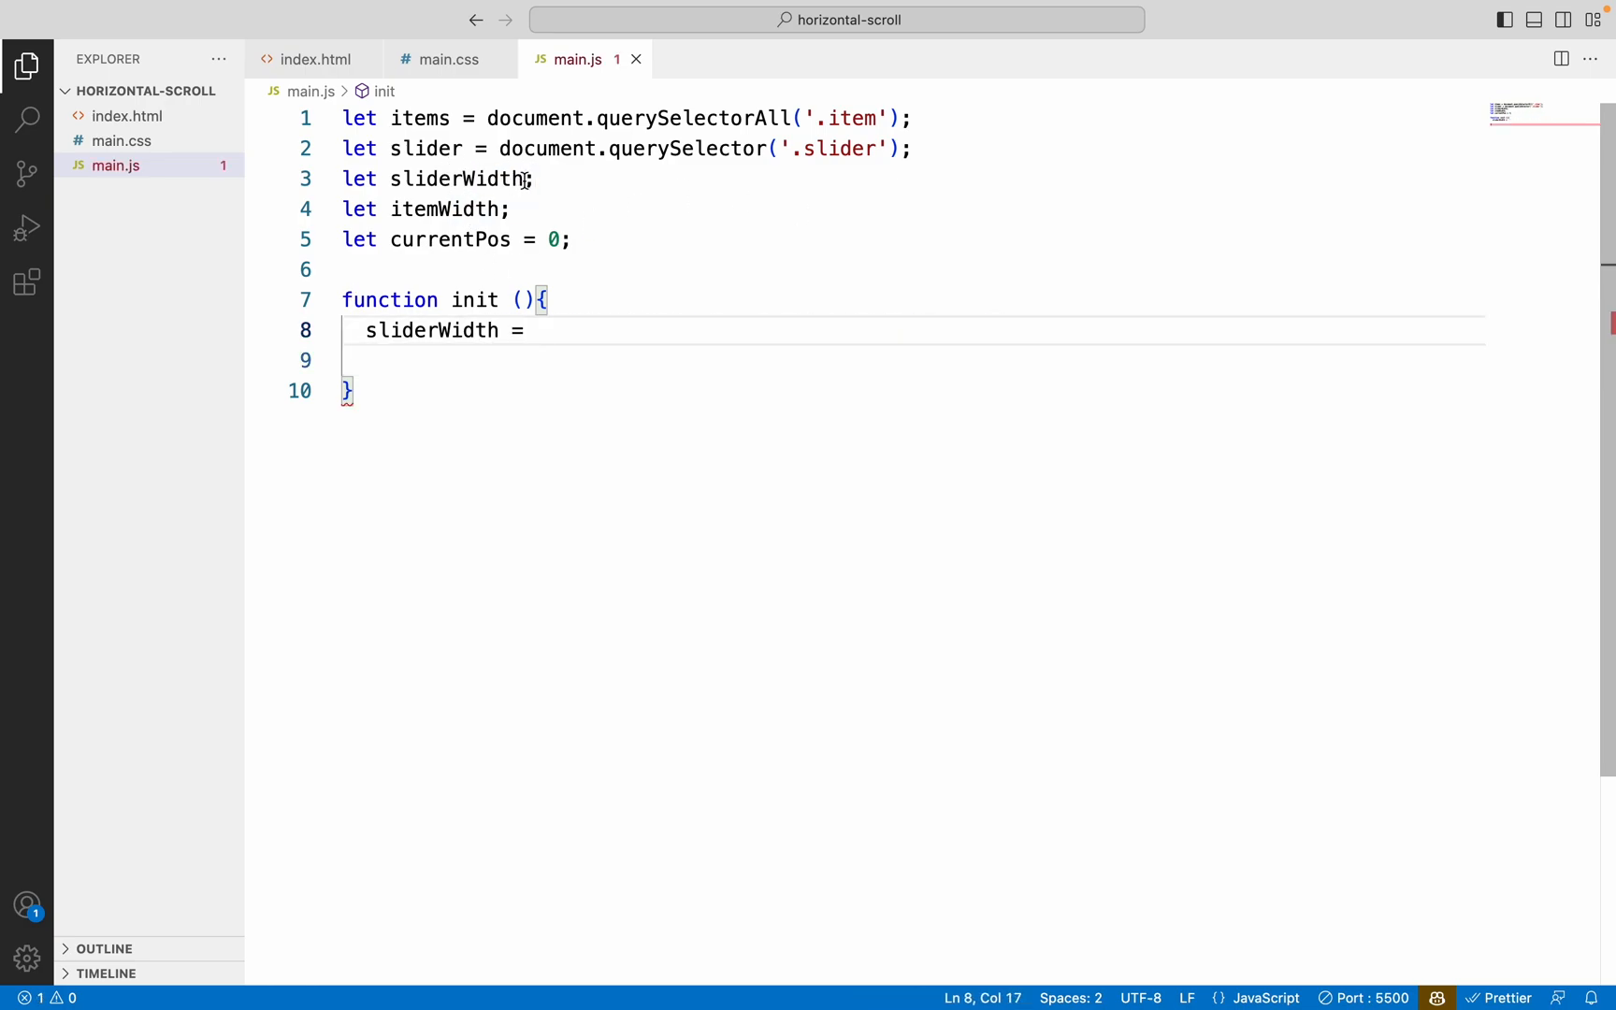
type("=")
type("= slider.getBoundingClientRect().width;")
Replace the leftover line in init with itemWidth = sliderWidth / items.length
left_click_drag(552, 329, 356, 330)
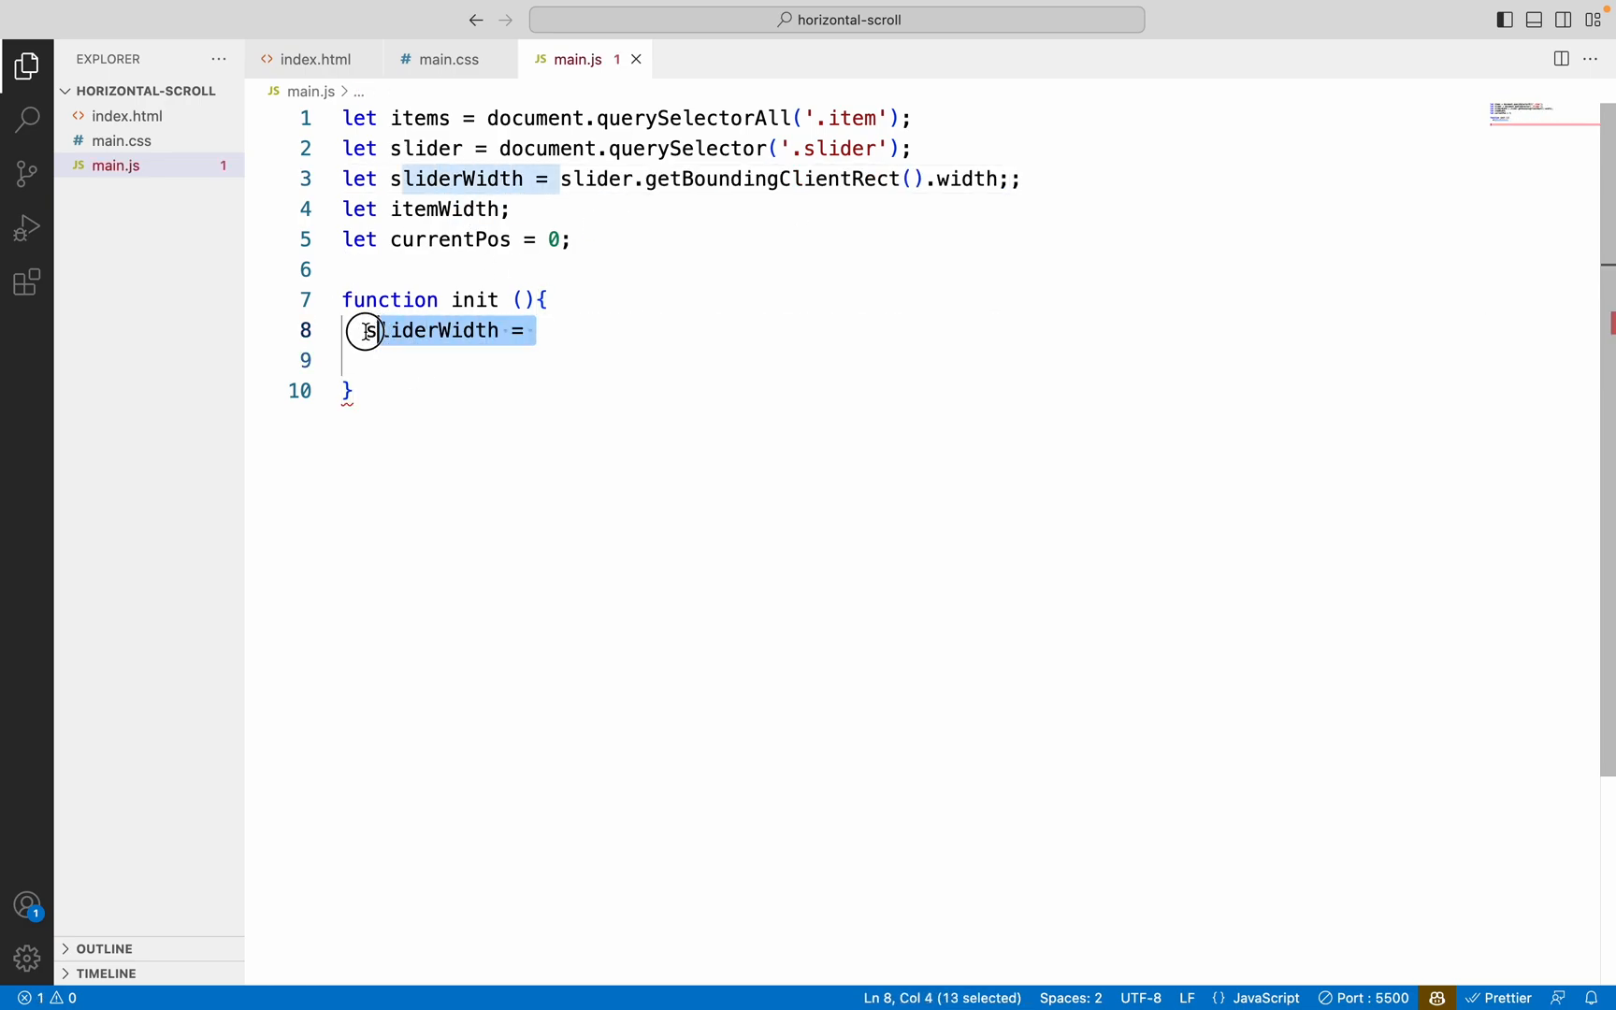
key("BackSpace")
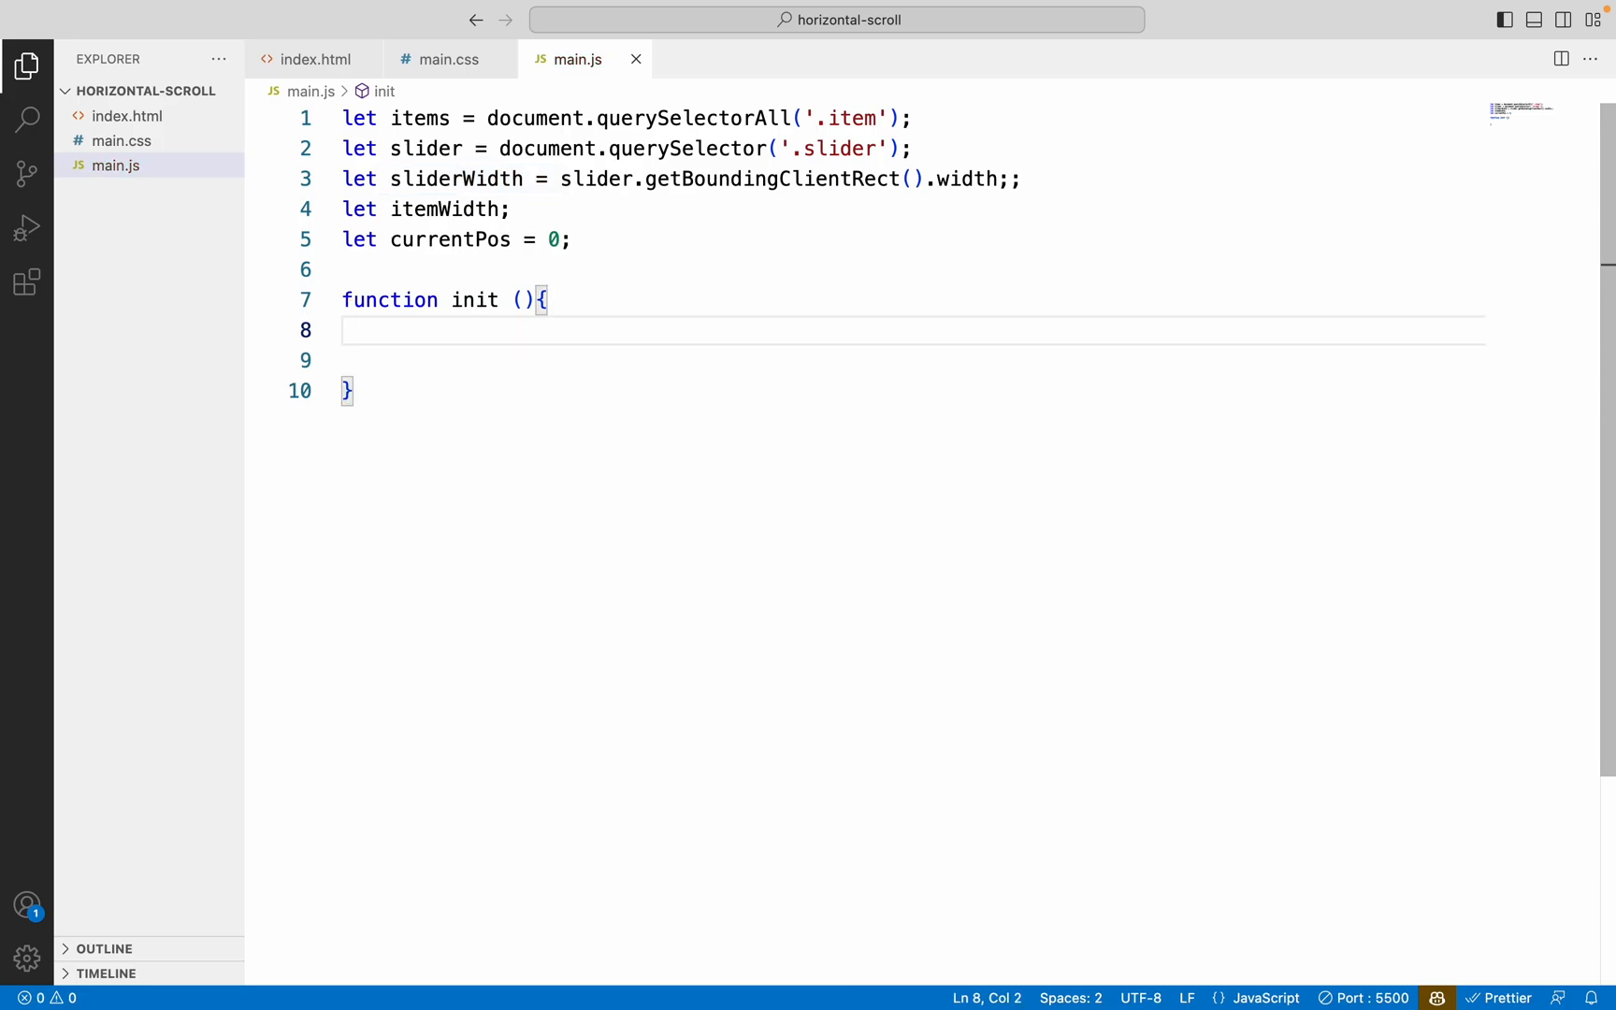
type("item")
key("Tab")
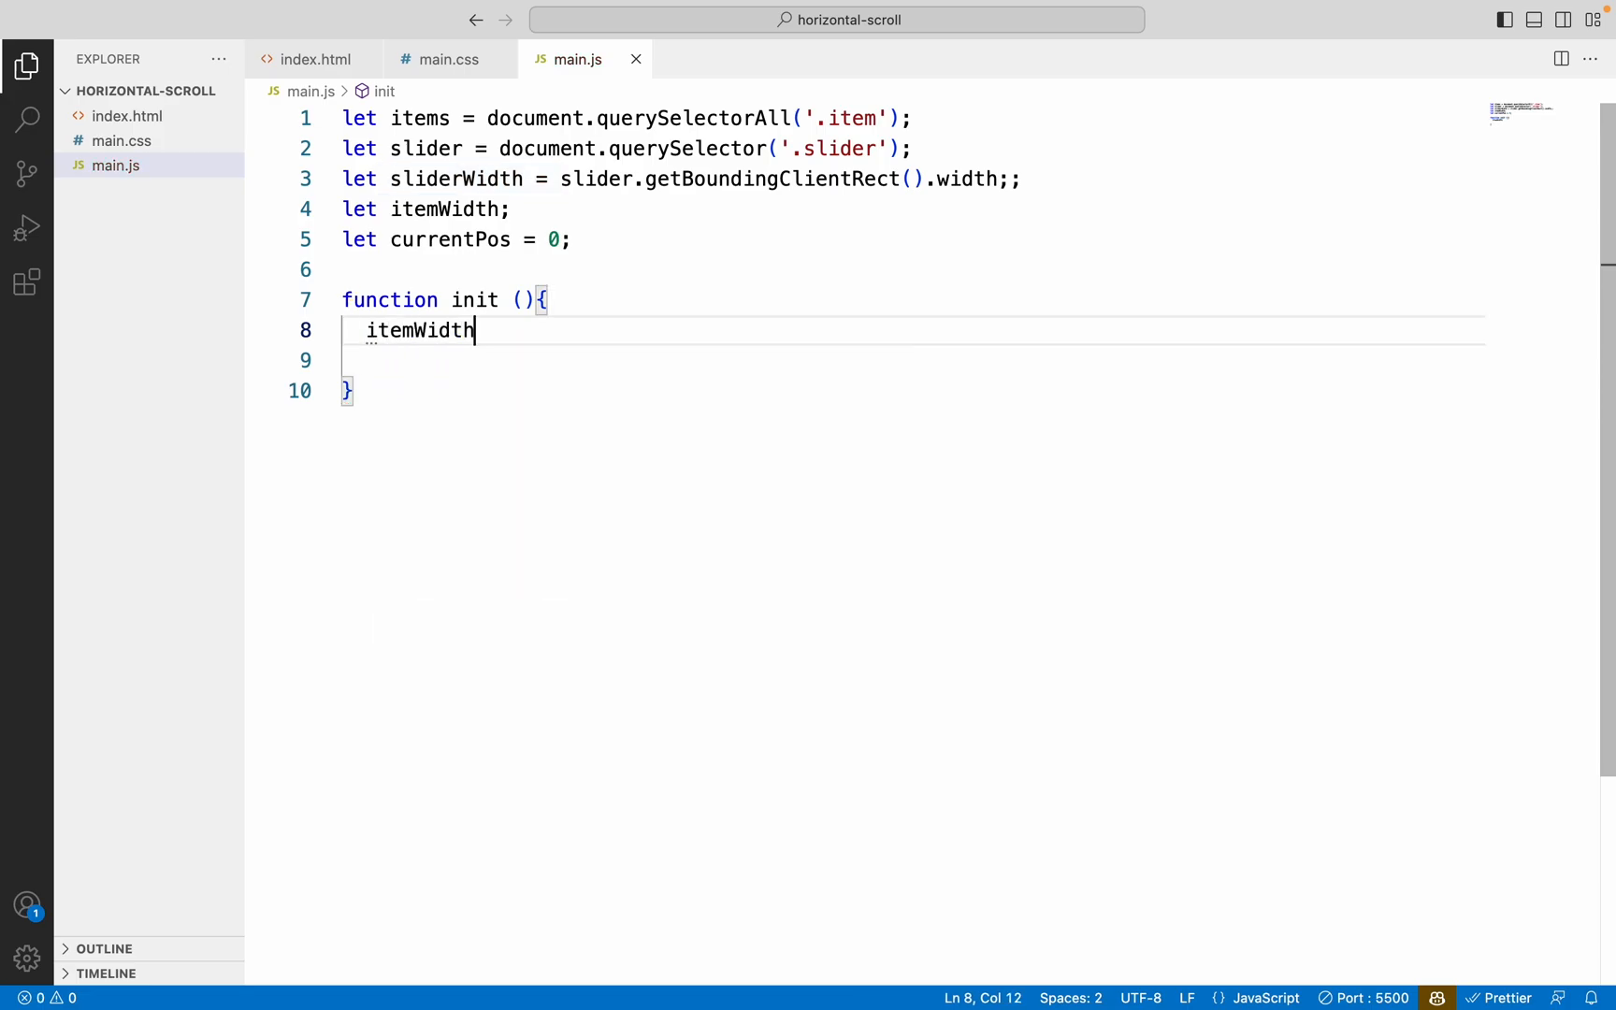
type(" = sl")
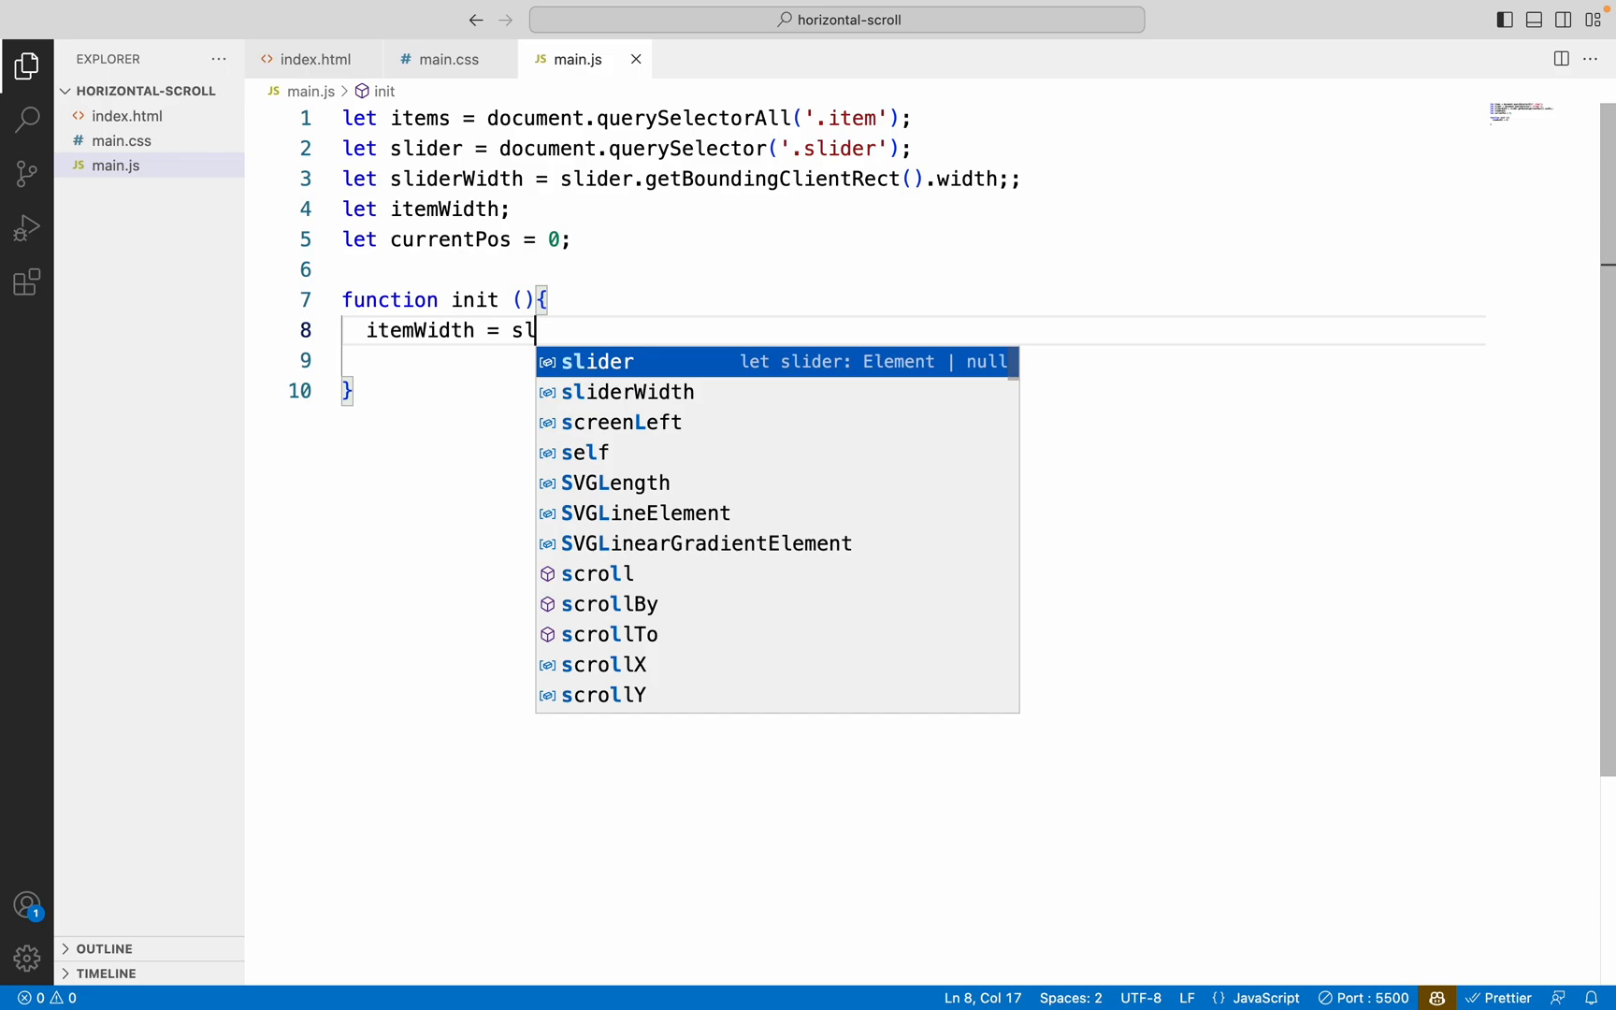
key("Down")
key("Tab")
type("/ ")
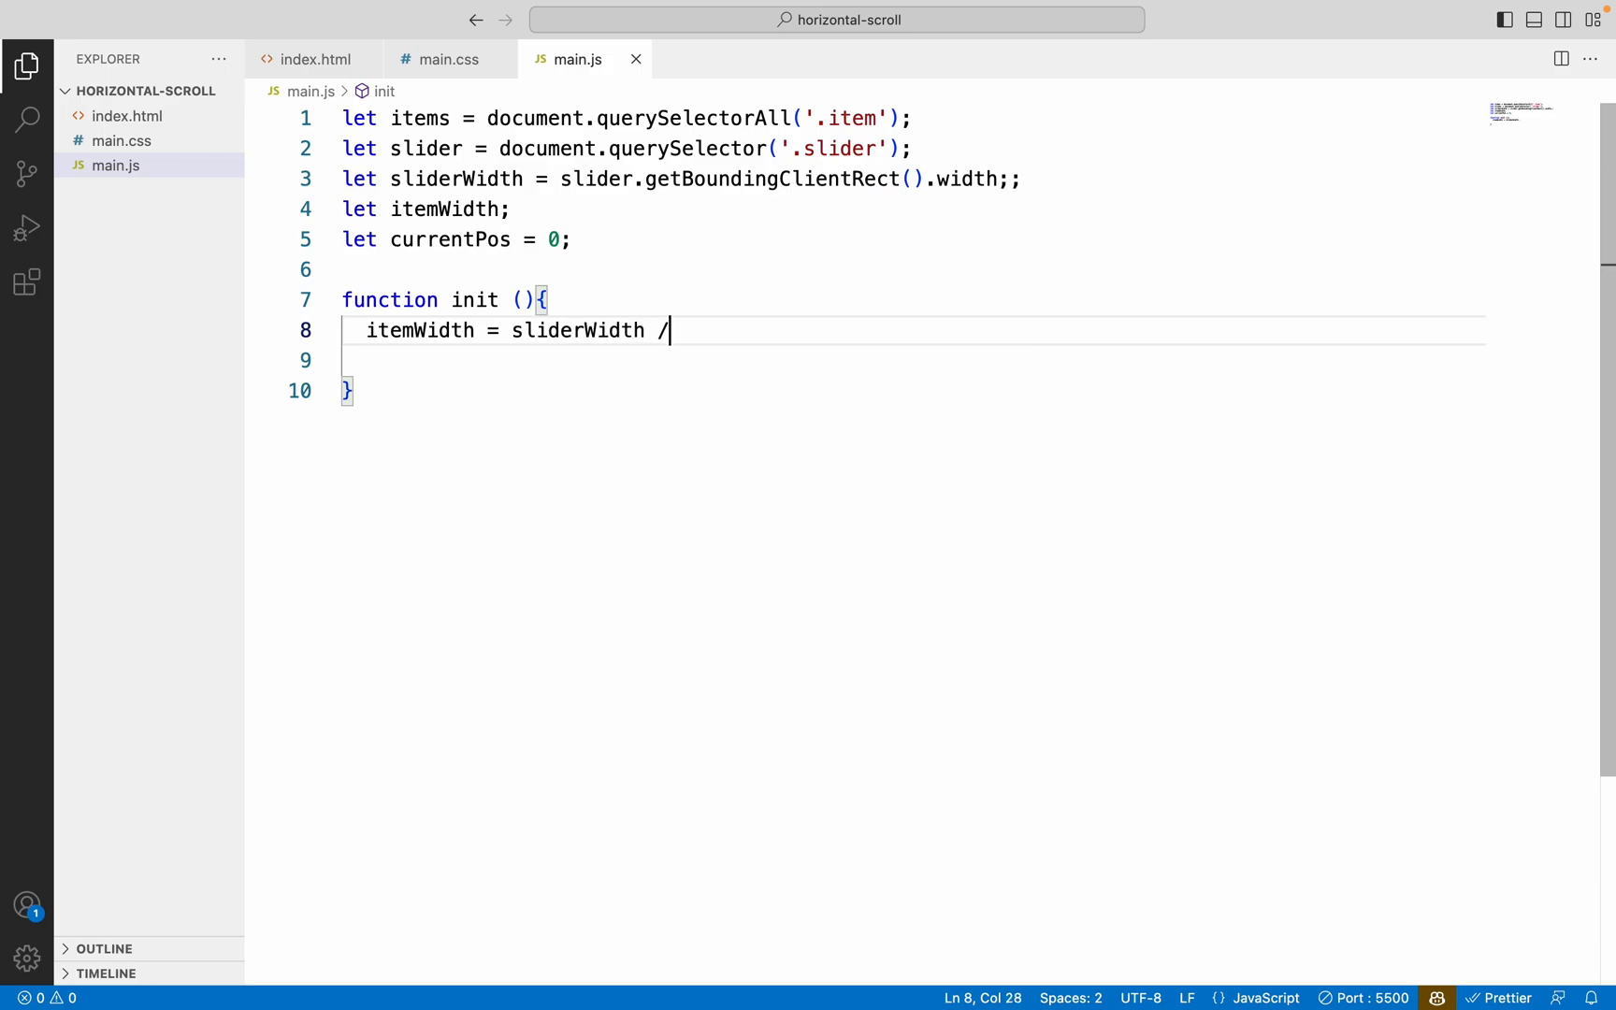
type("ite")
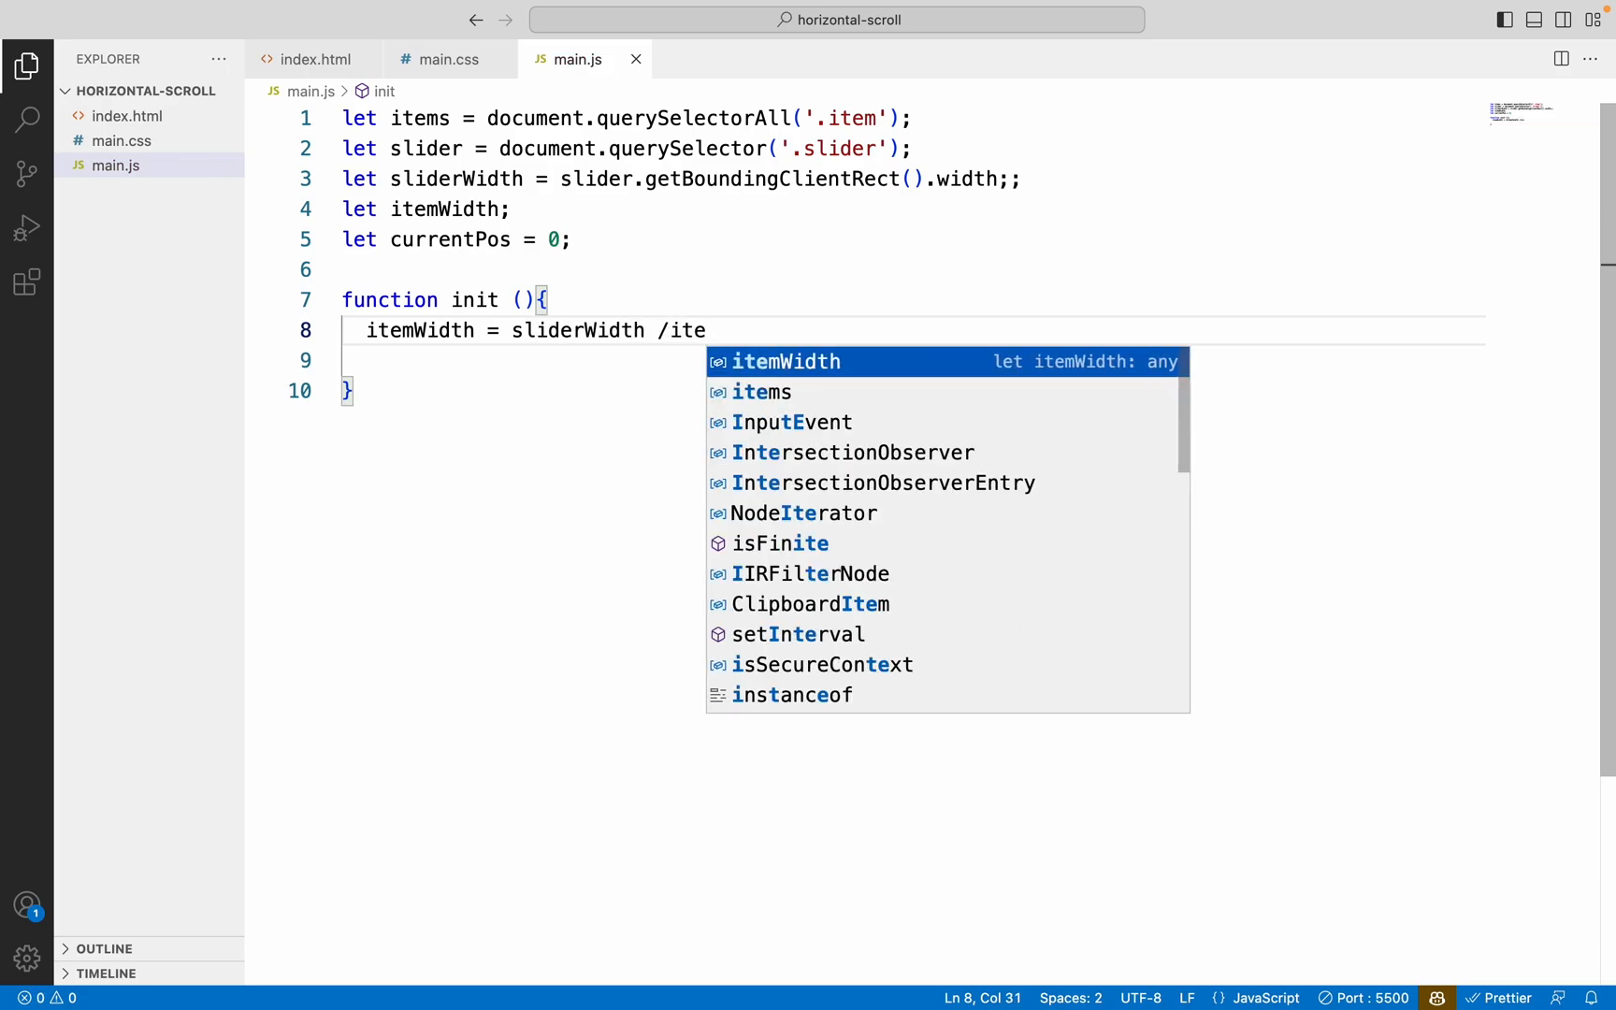
type("ms.")
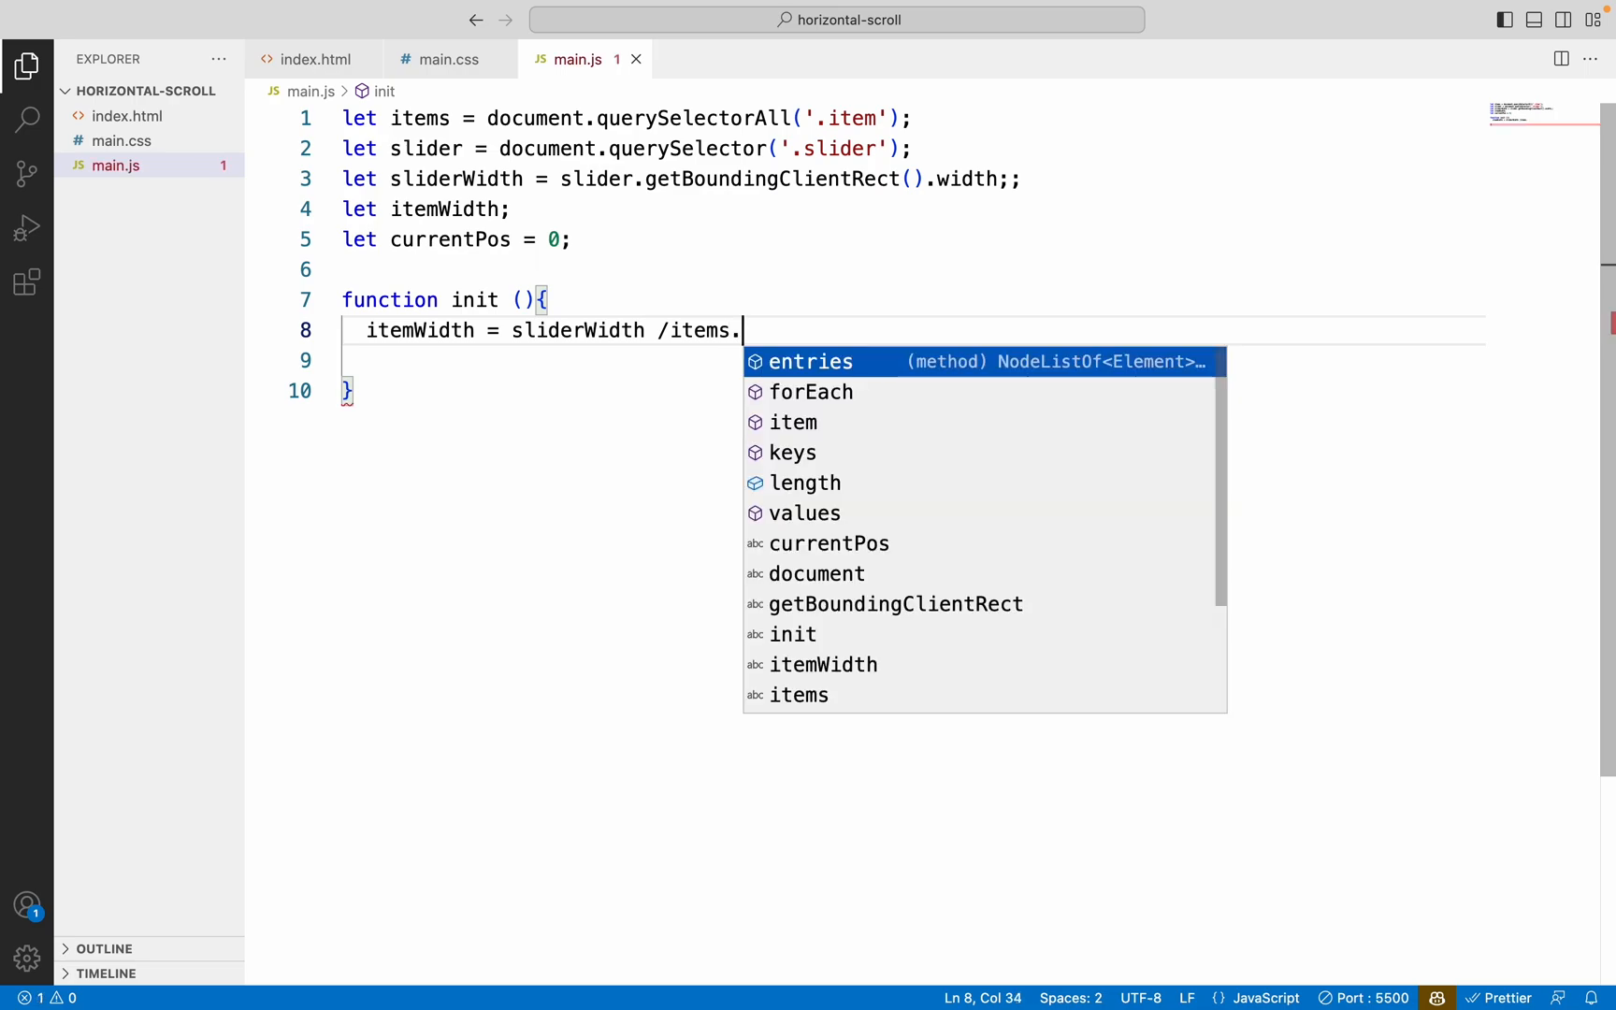
type("length;")
Set document.body.style.height to `${sliderWidth - (window.innerWidth - window.innerHeight)}px` in init
key("Return")
type("d")
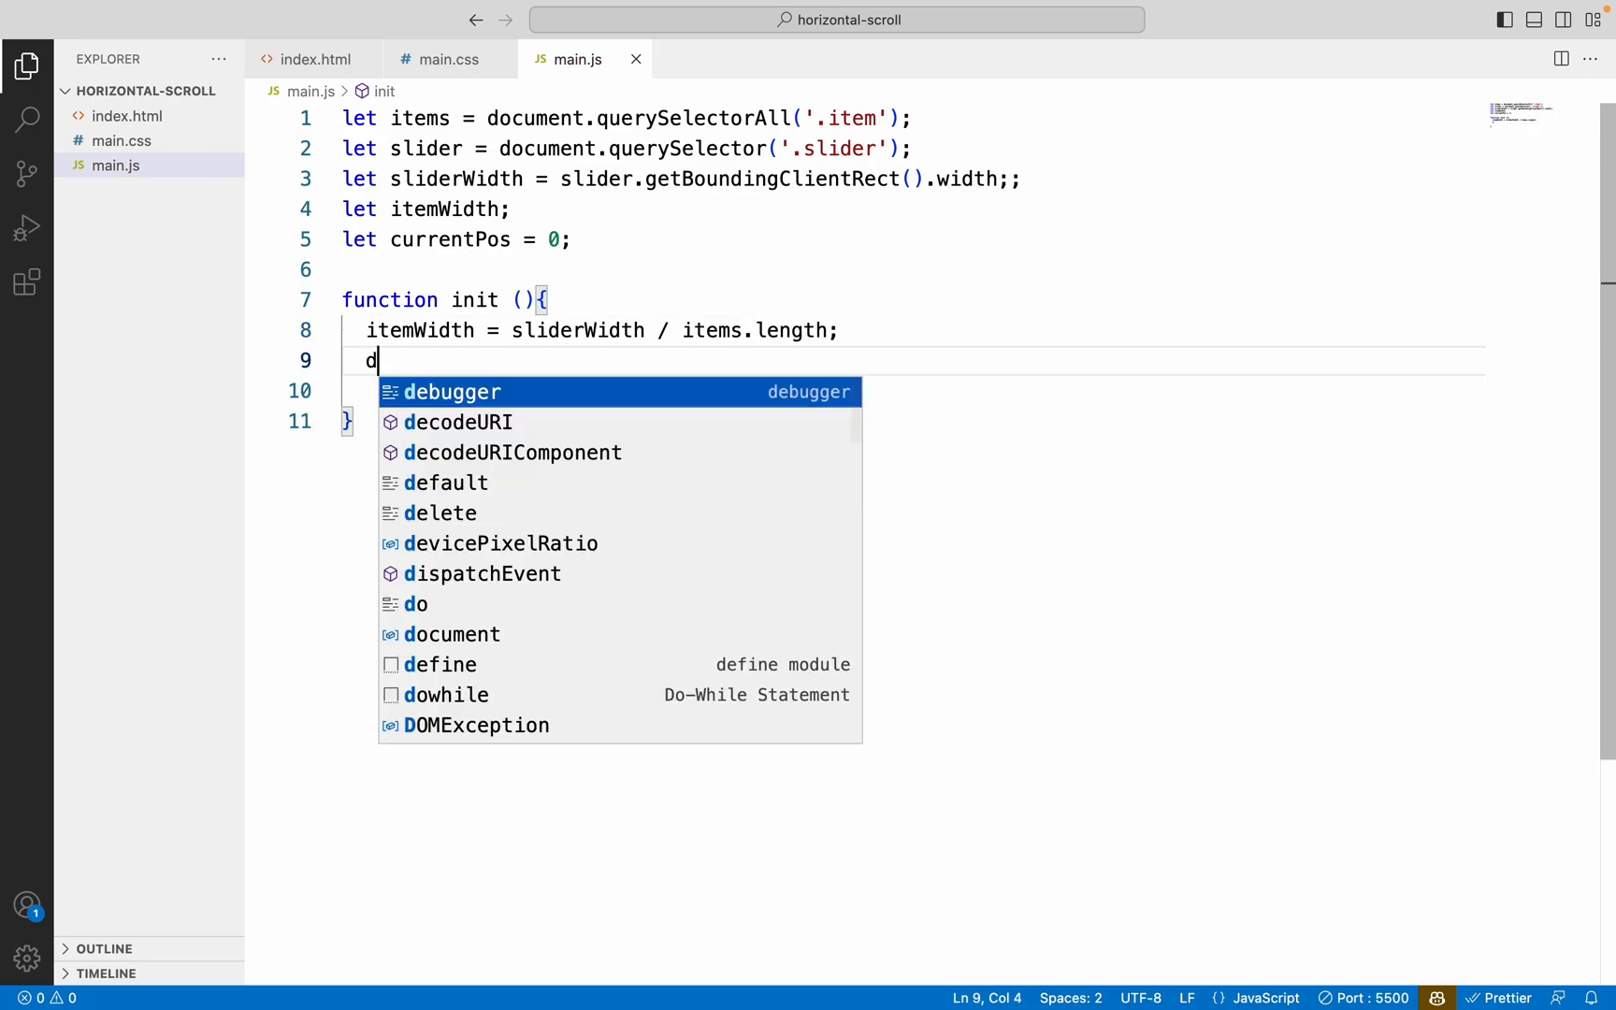
type("ocument.")
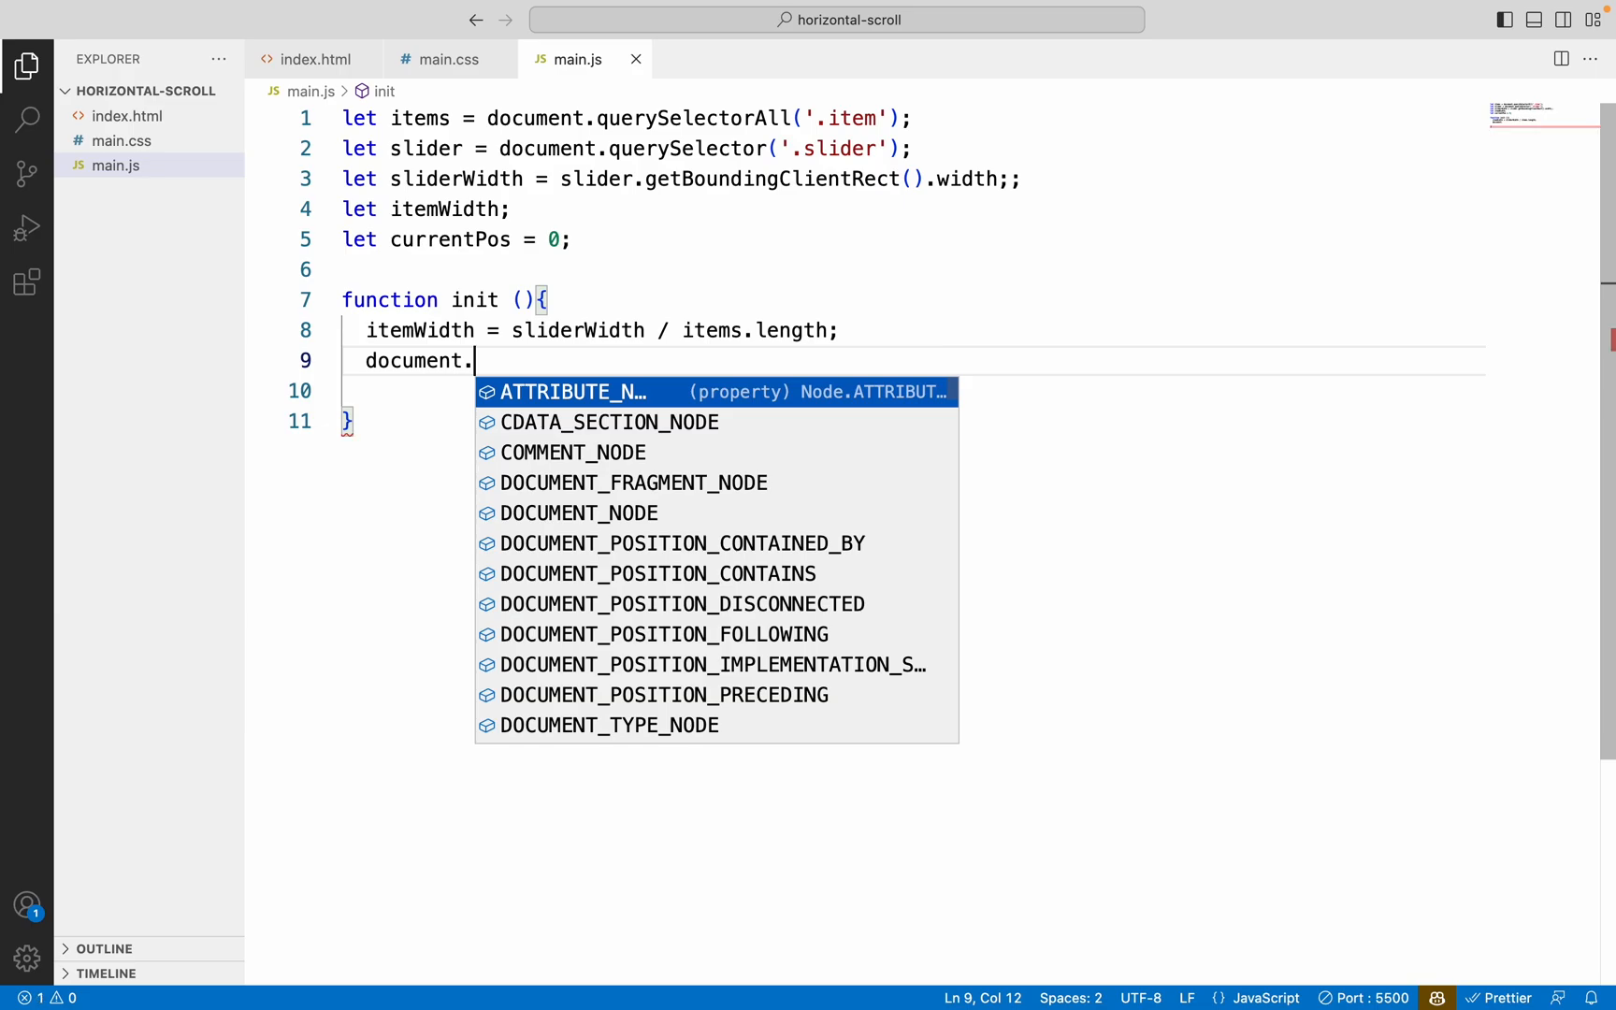
type("bo")
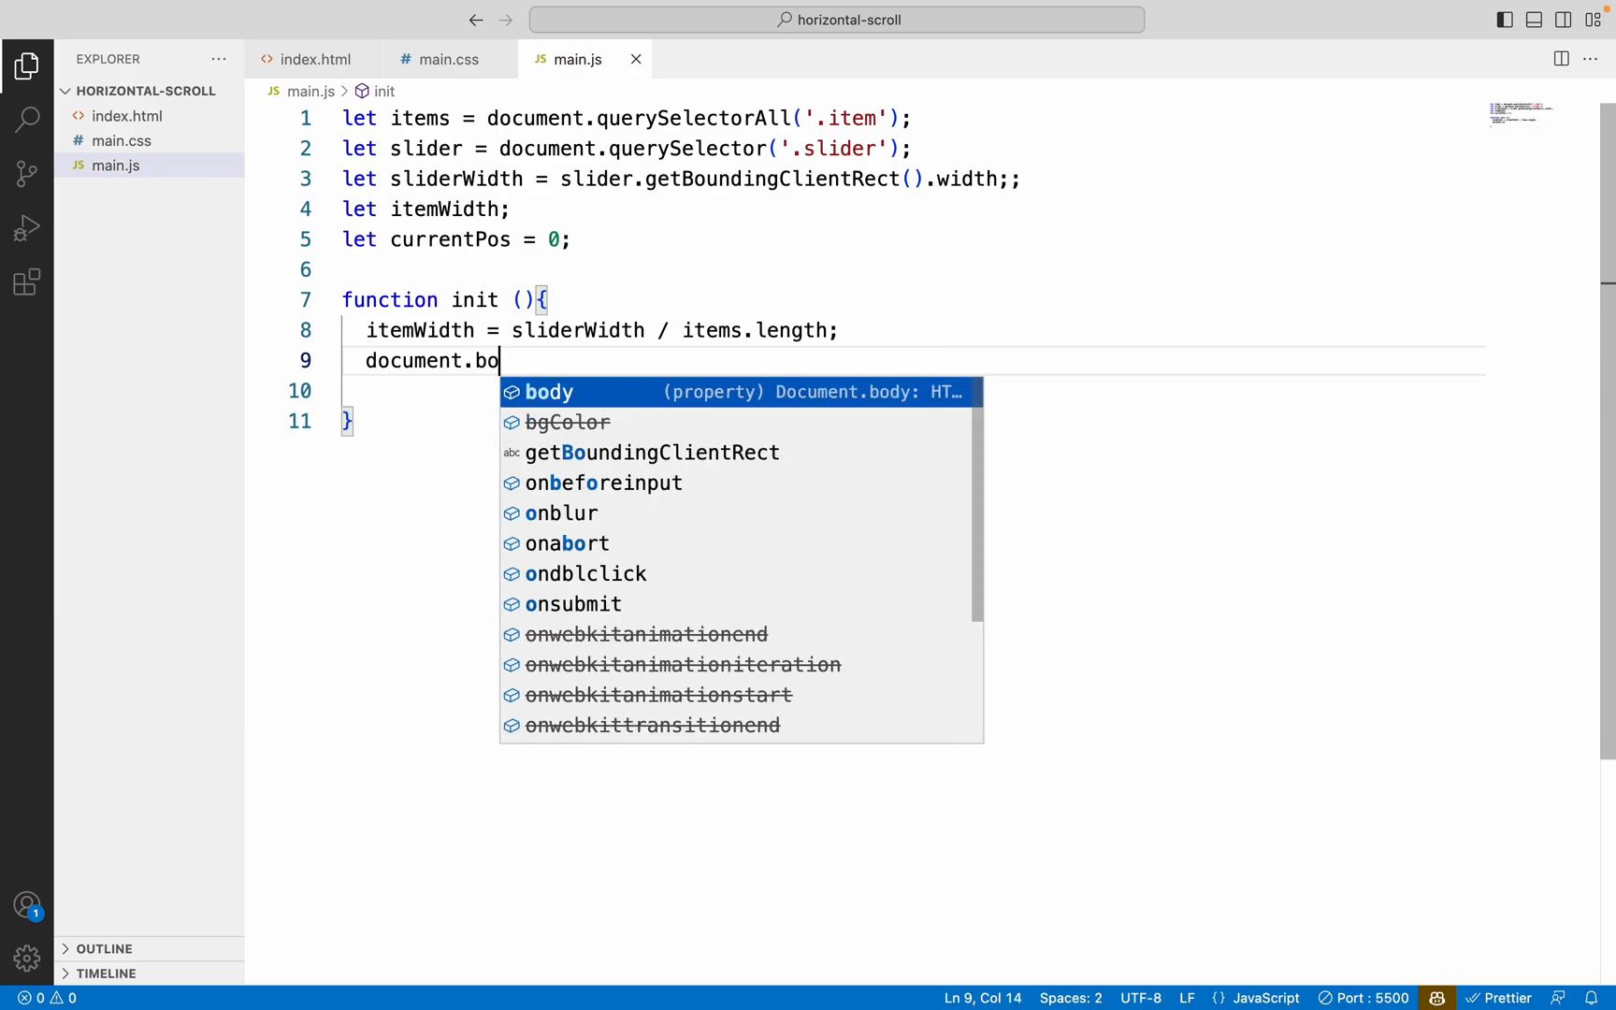
type("dy.")
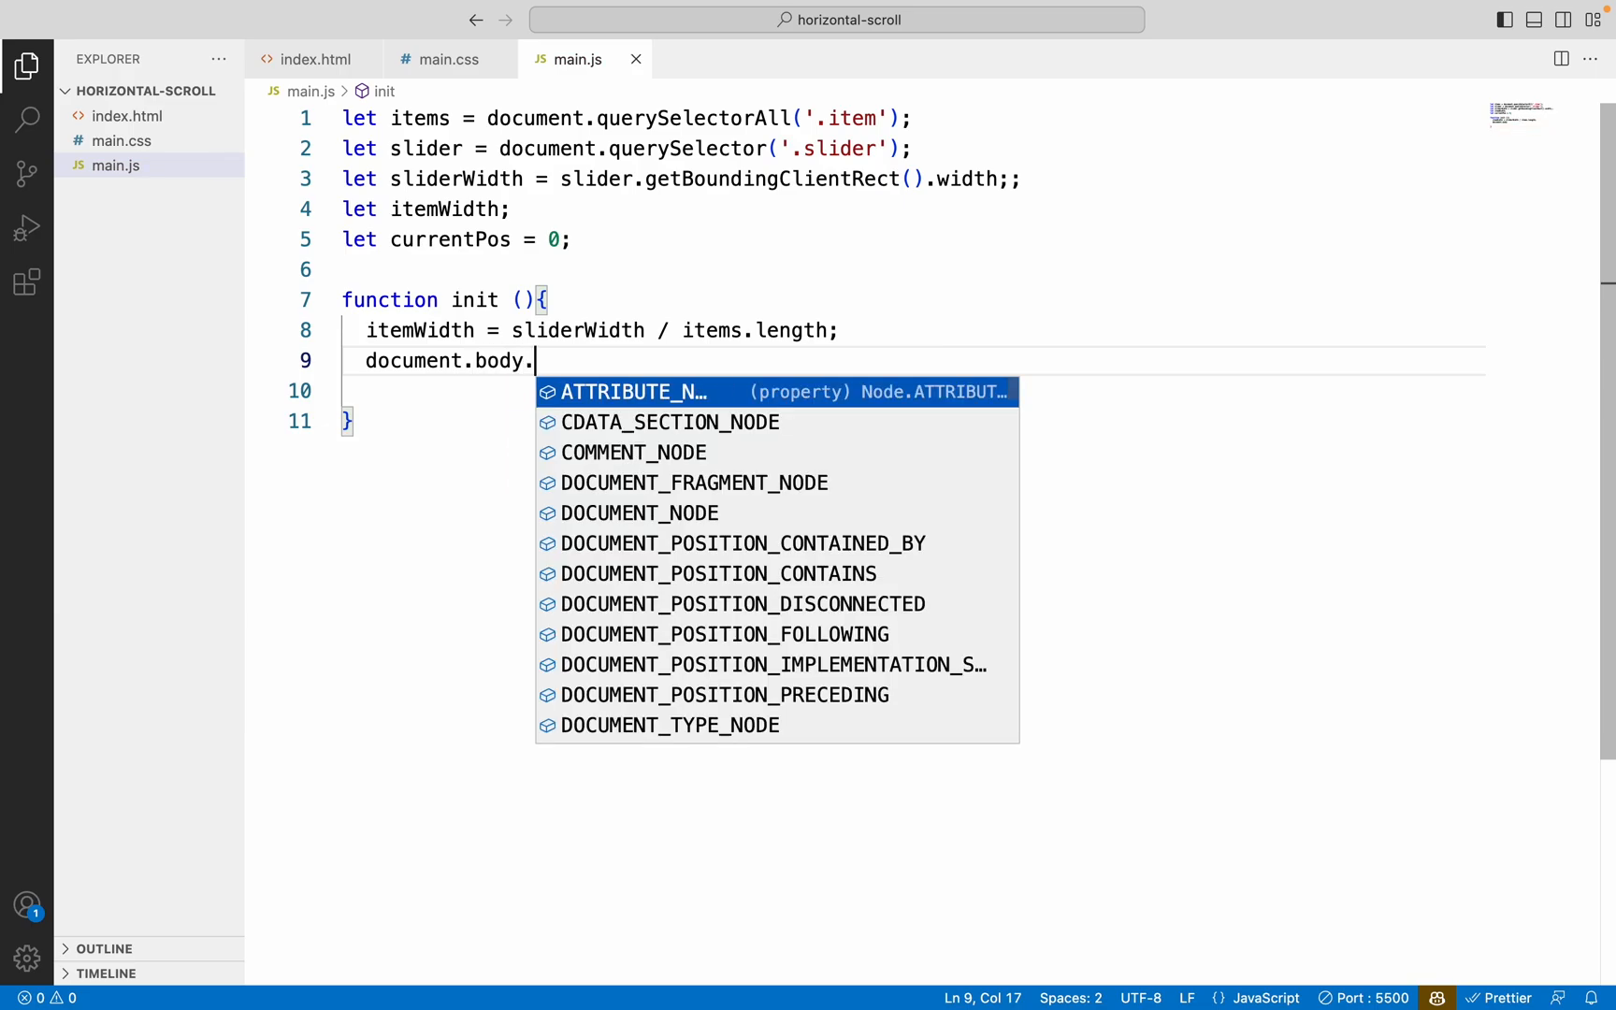
type("style.he")
key("Tab")
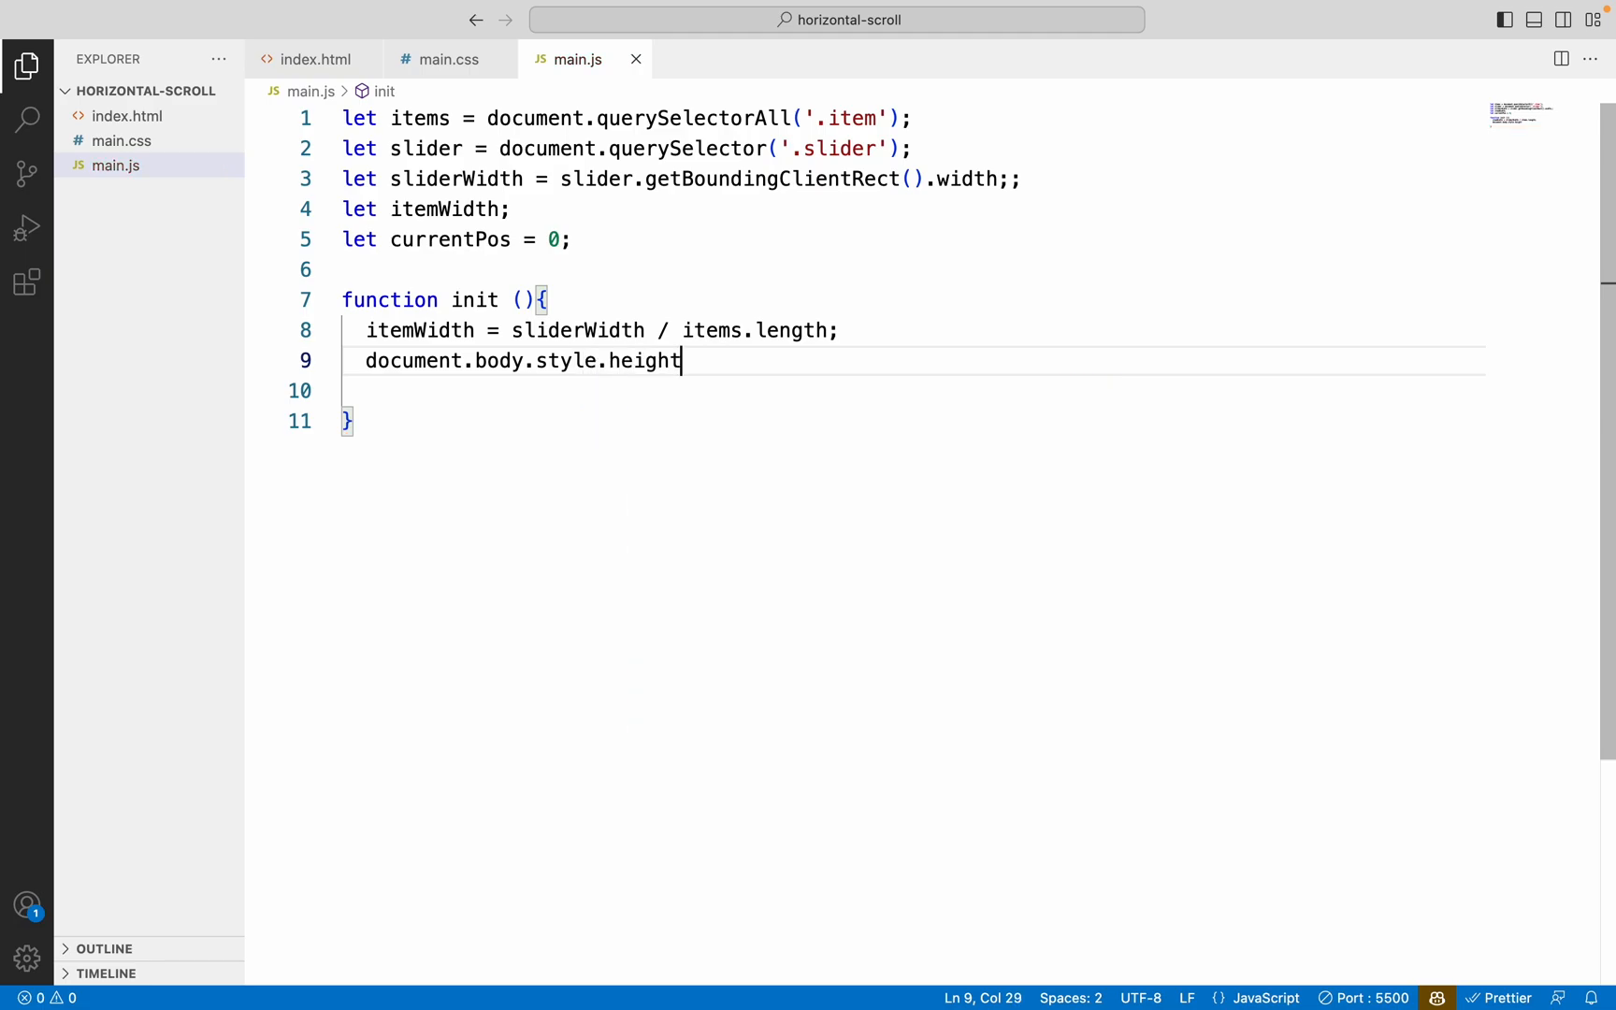
type(" = `")
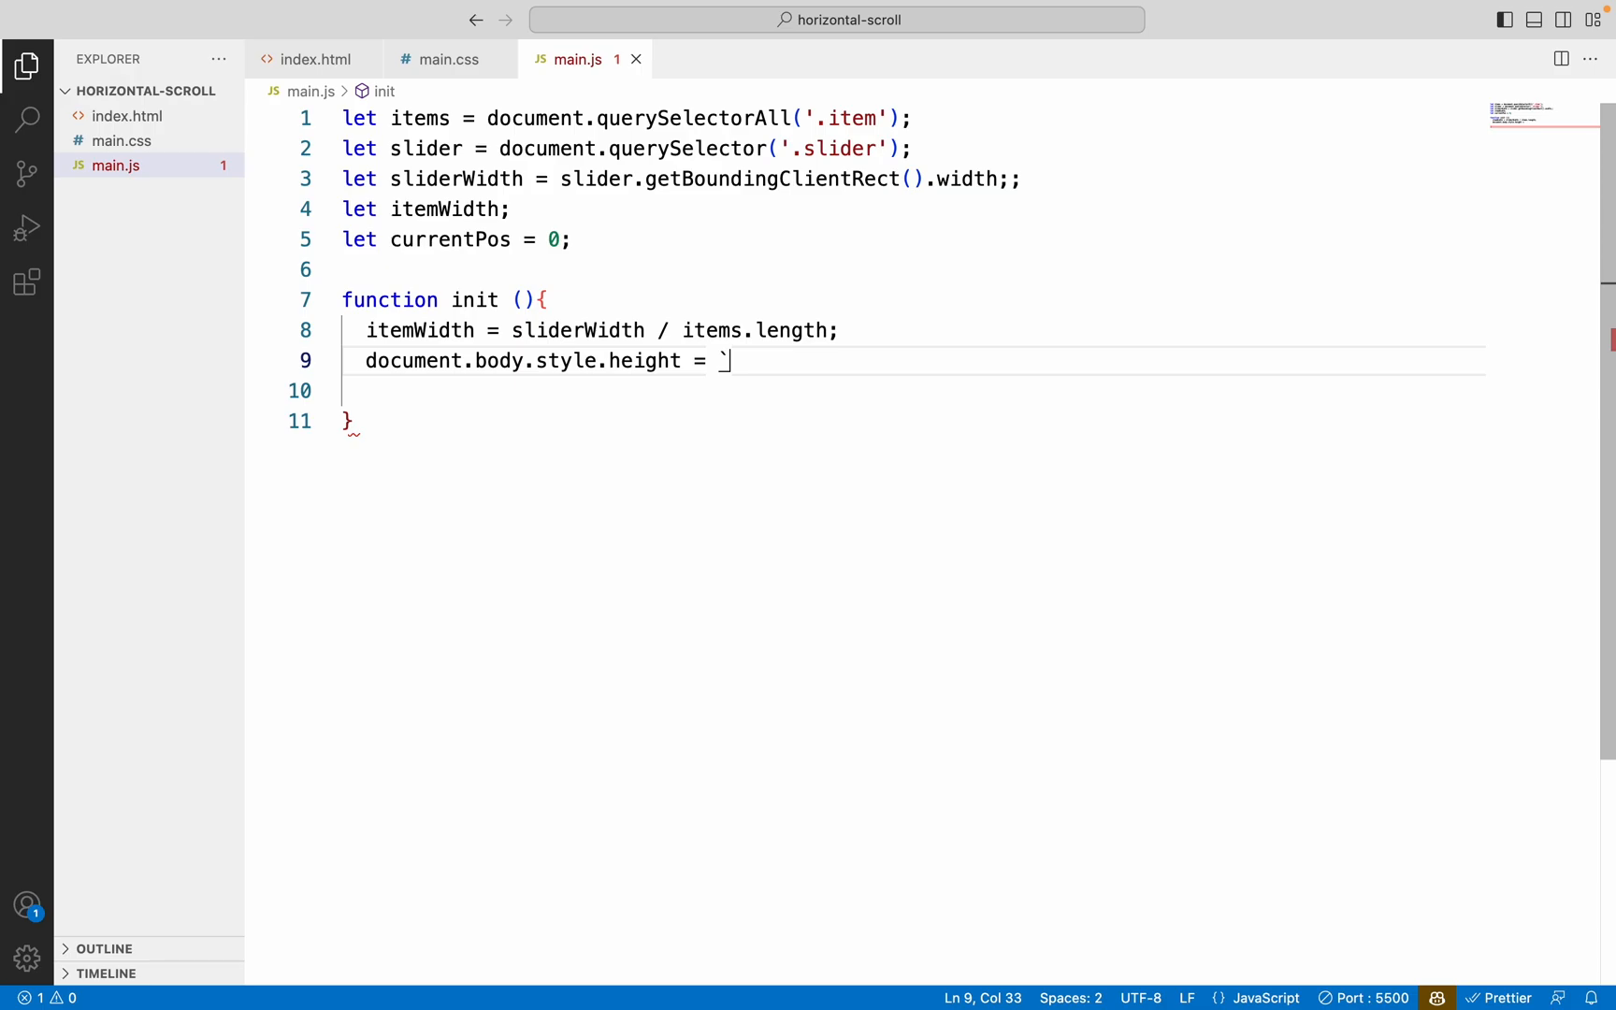
type("${")
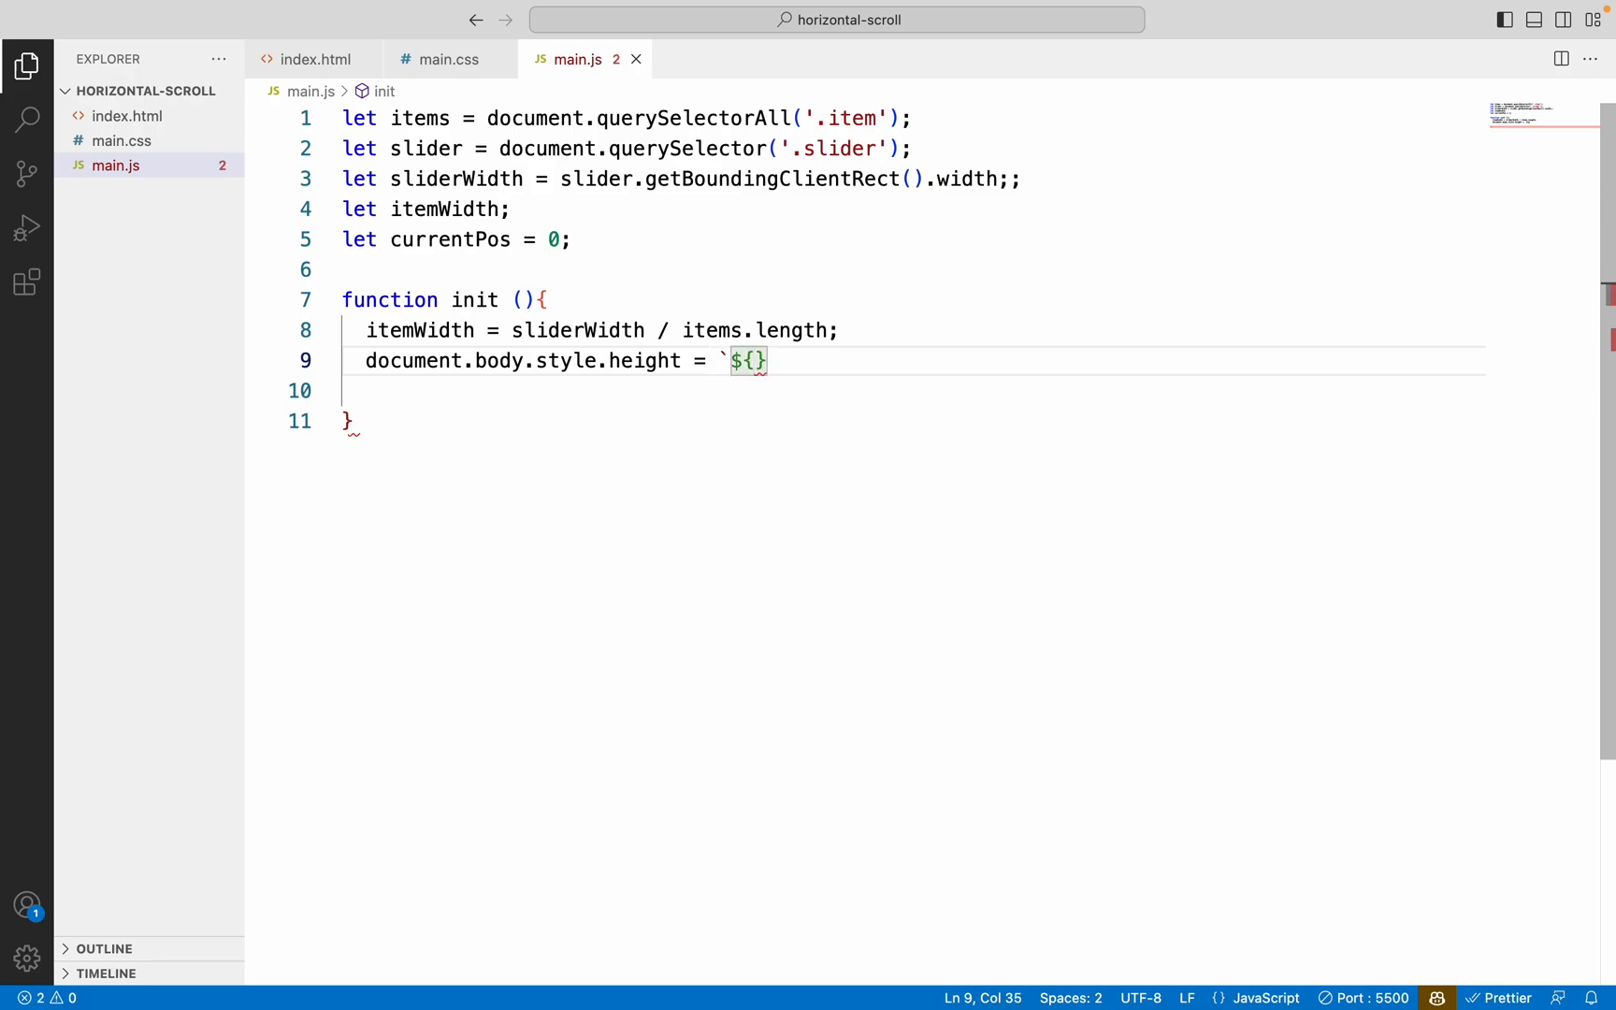
type("slider")
key("Down")
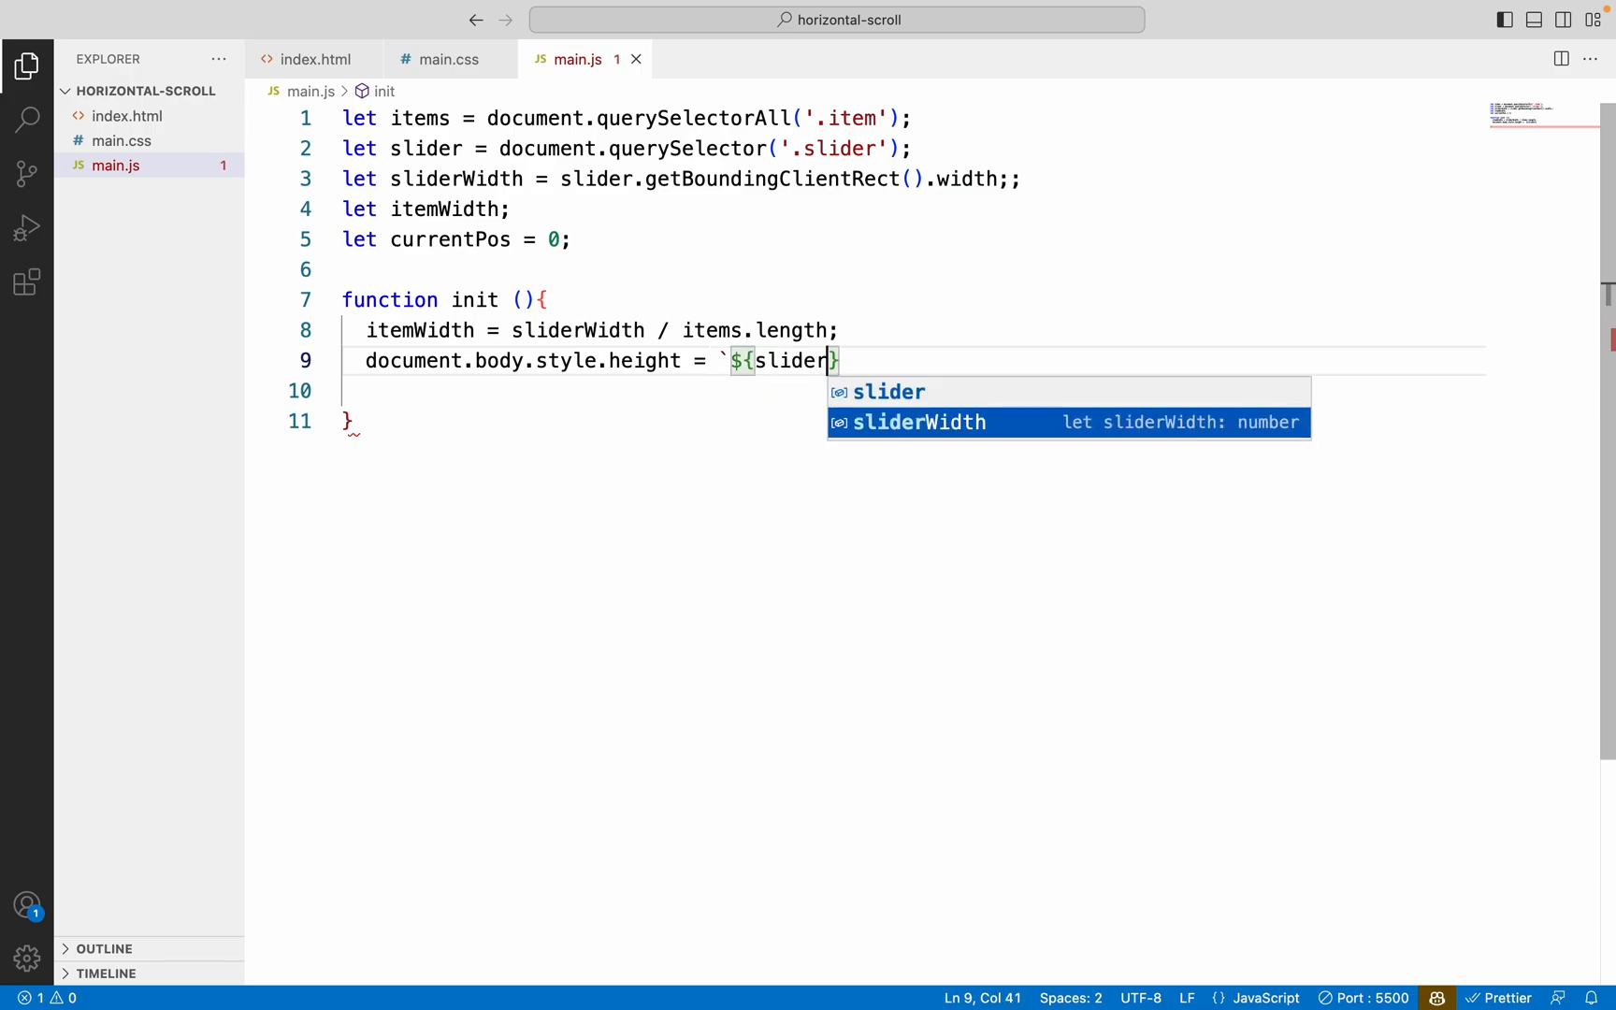
key("Tab")
type("- (")
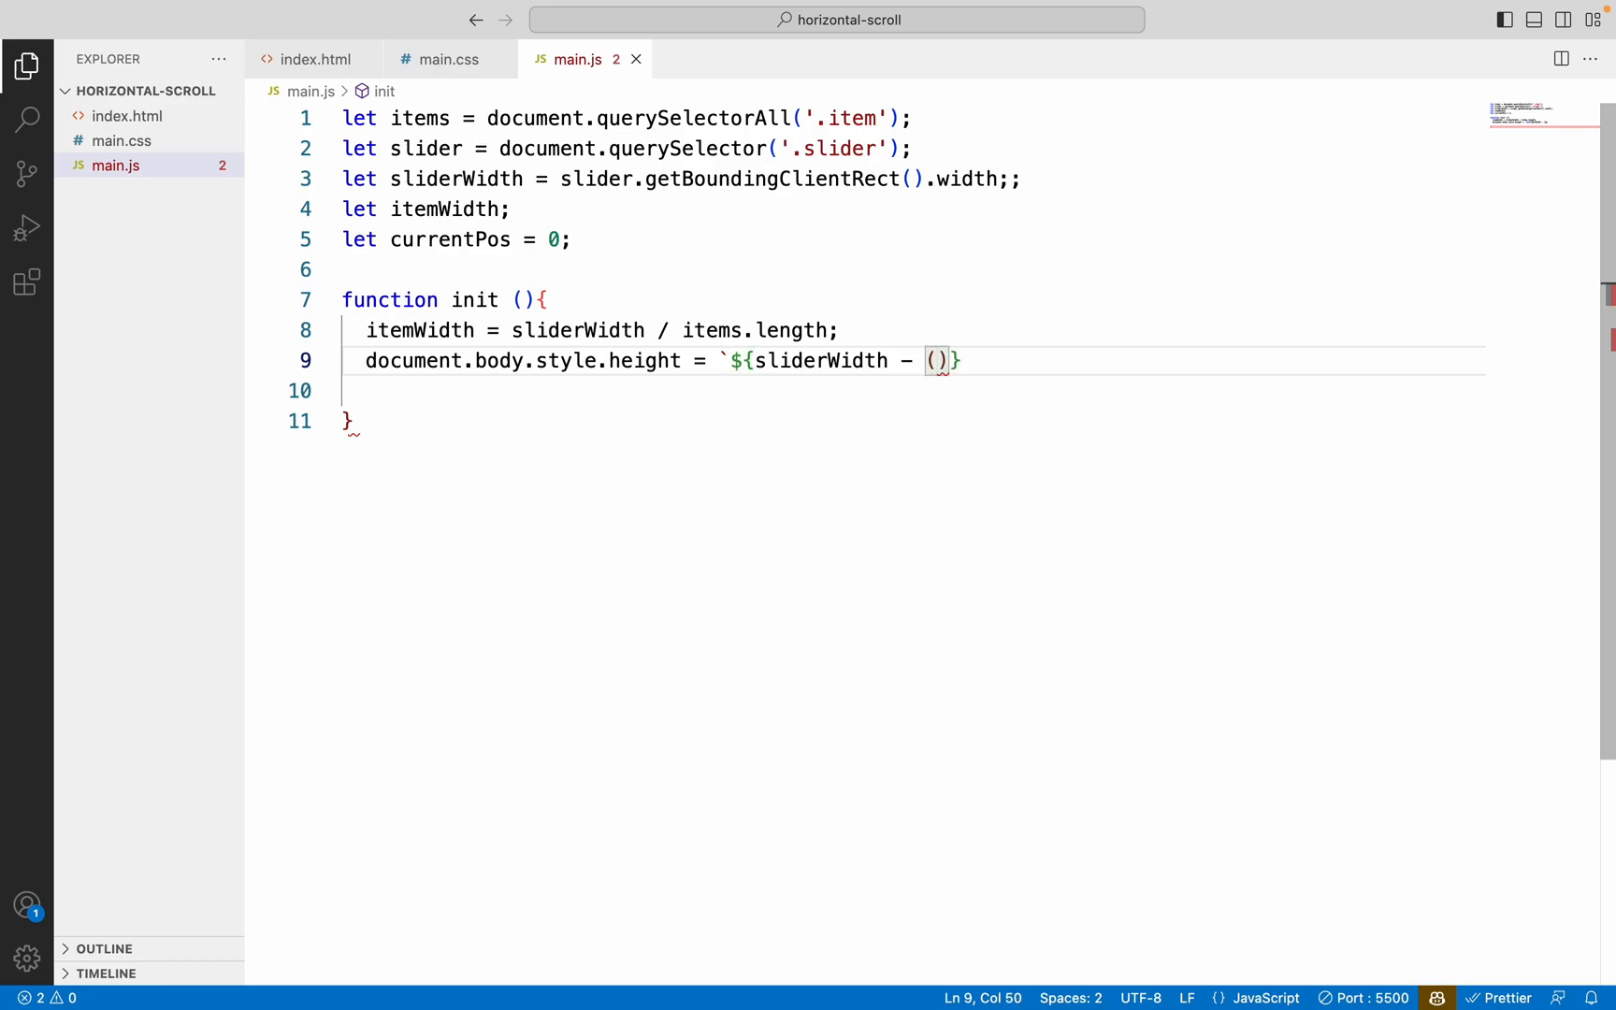
type("window.in")
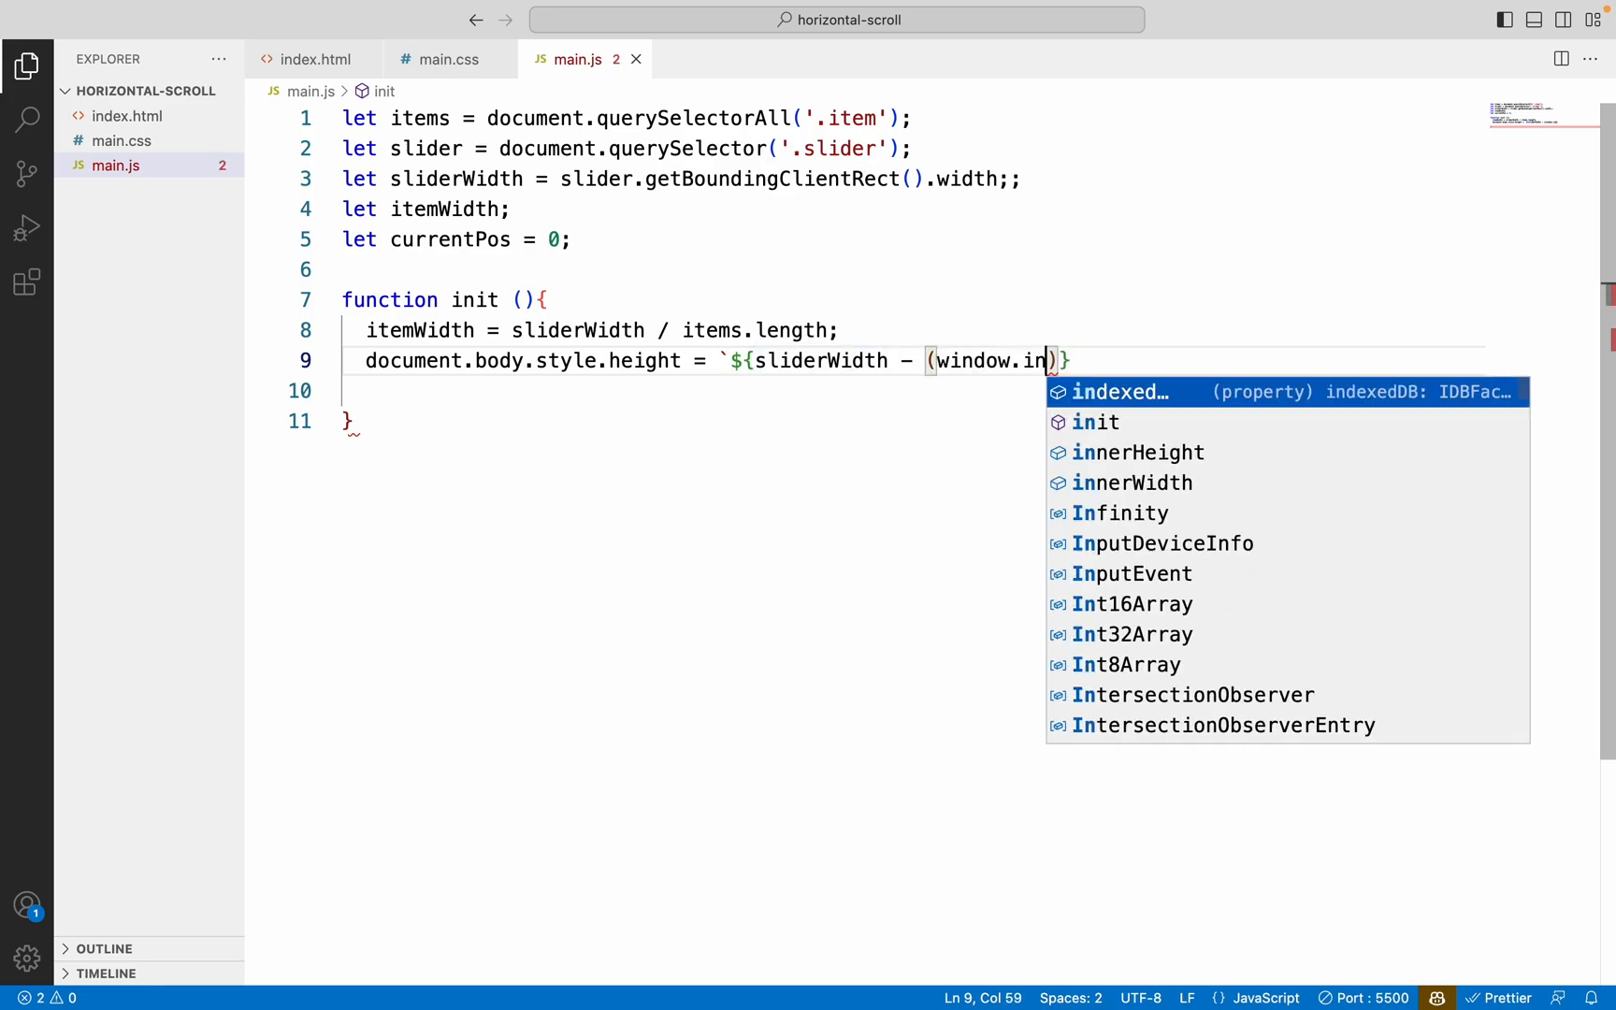
type("n")
key("Down")
key("Tab")
type("- win")
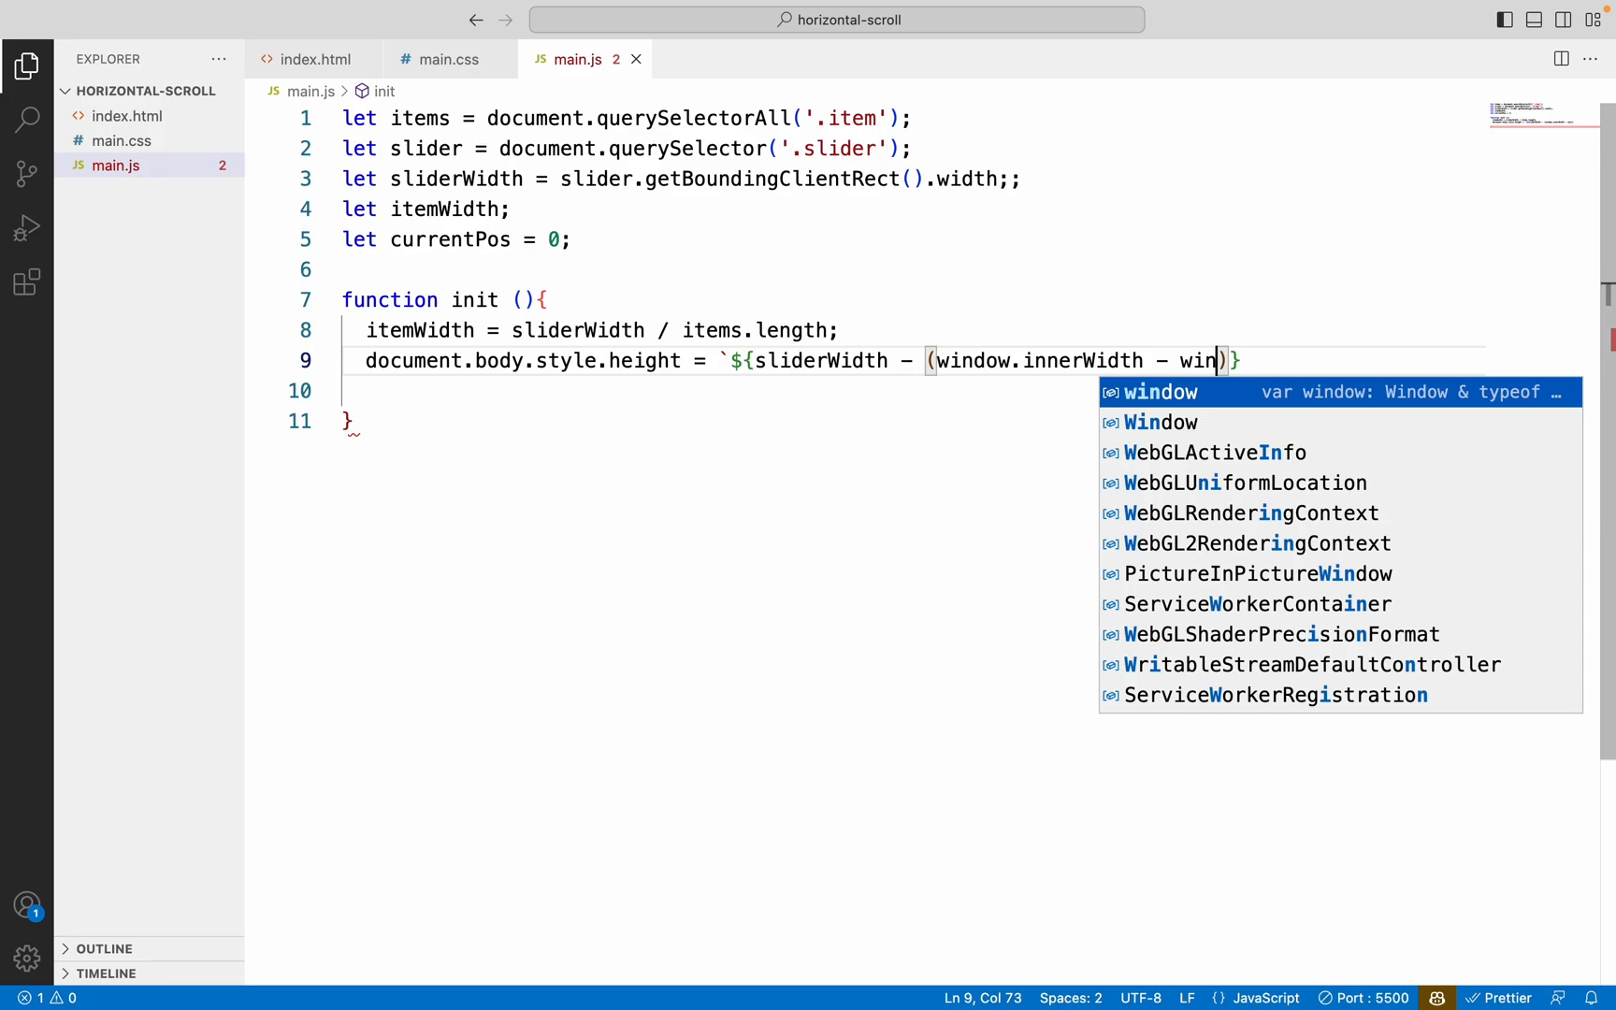
type("dow.inne")
key("Tab")
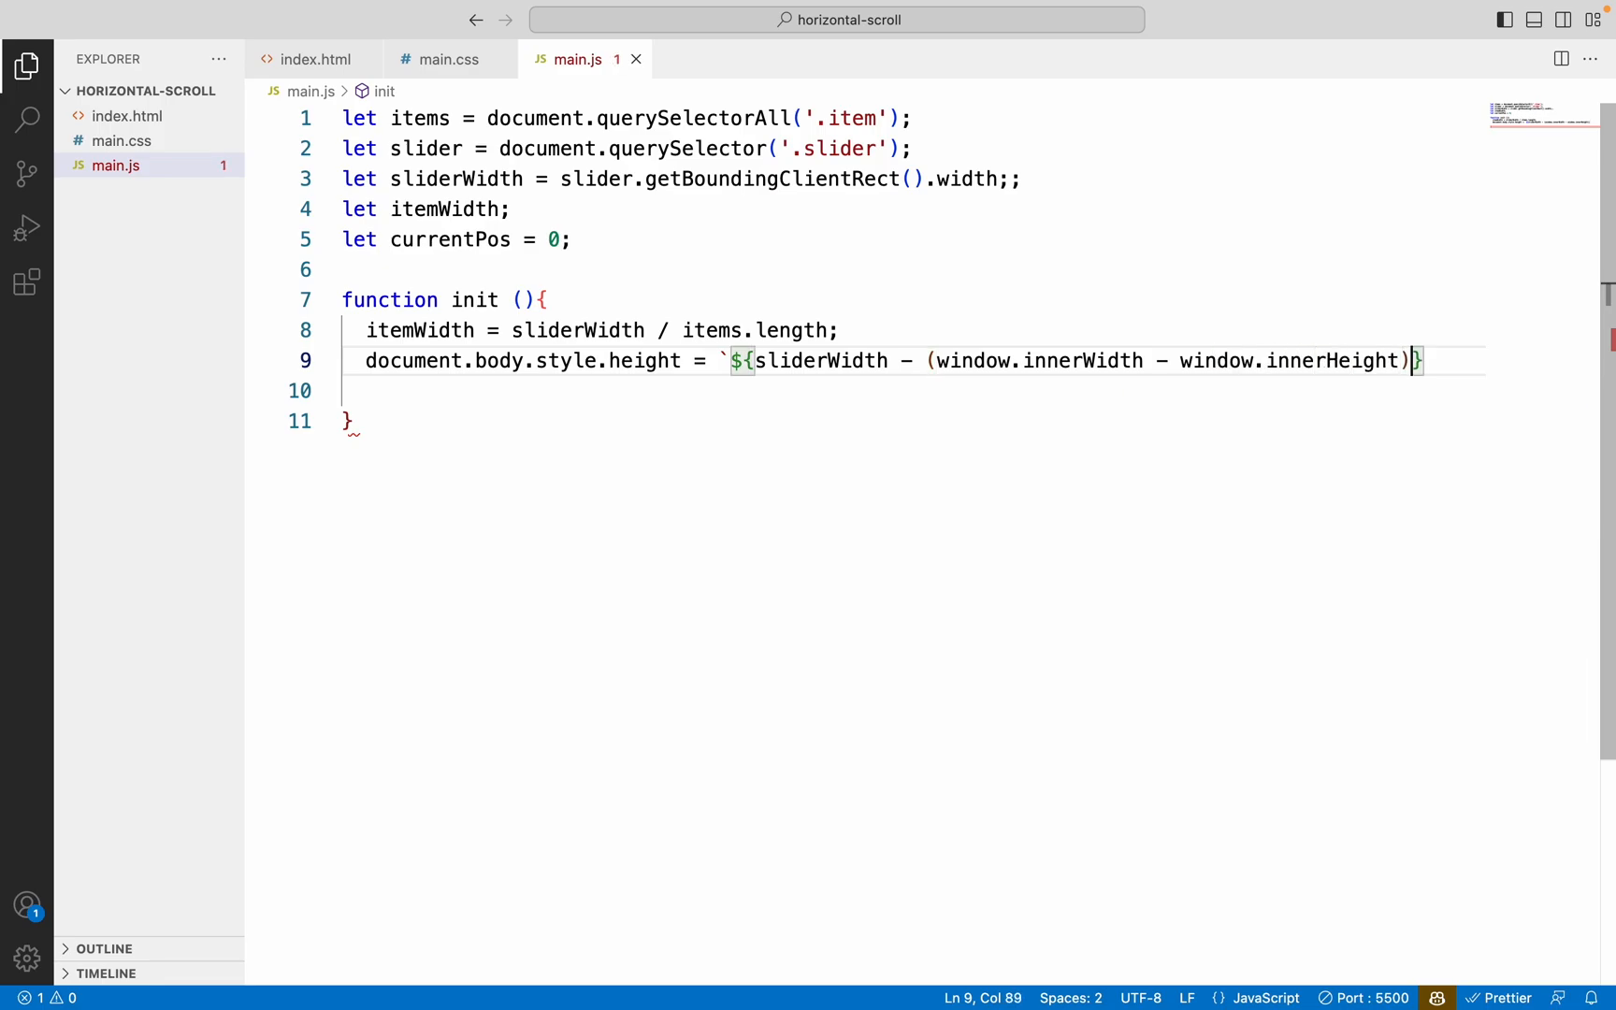
key("Right")
key("Right")
type("px")
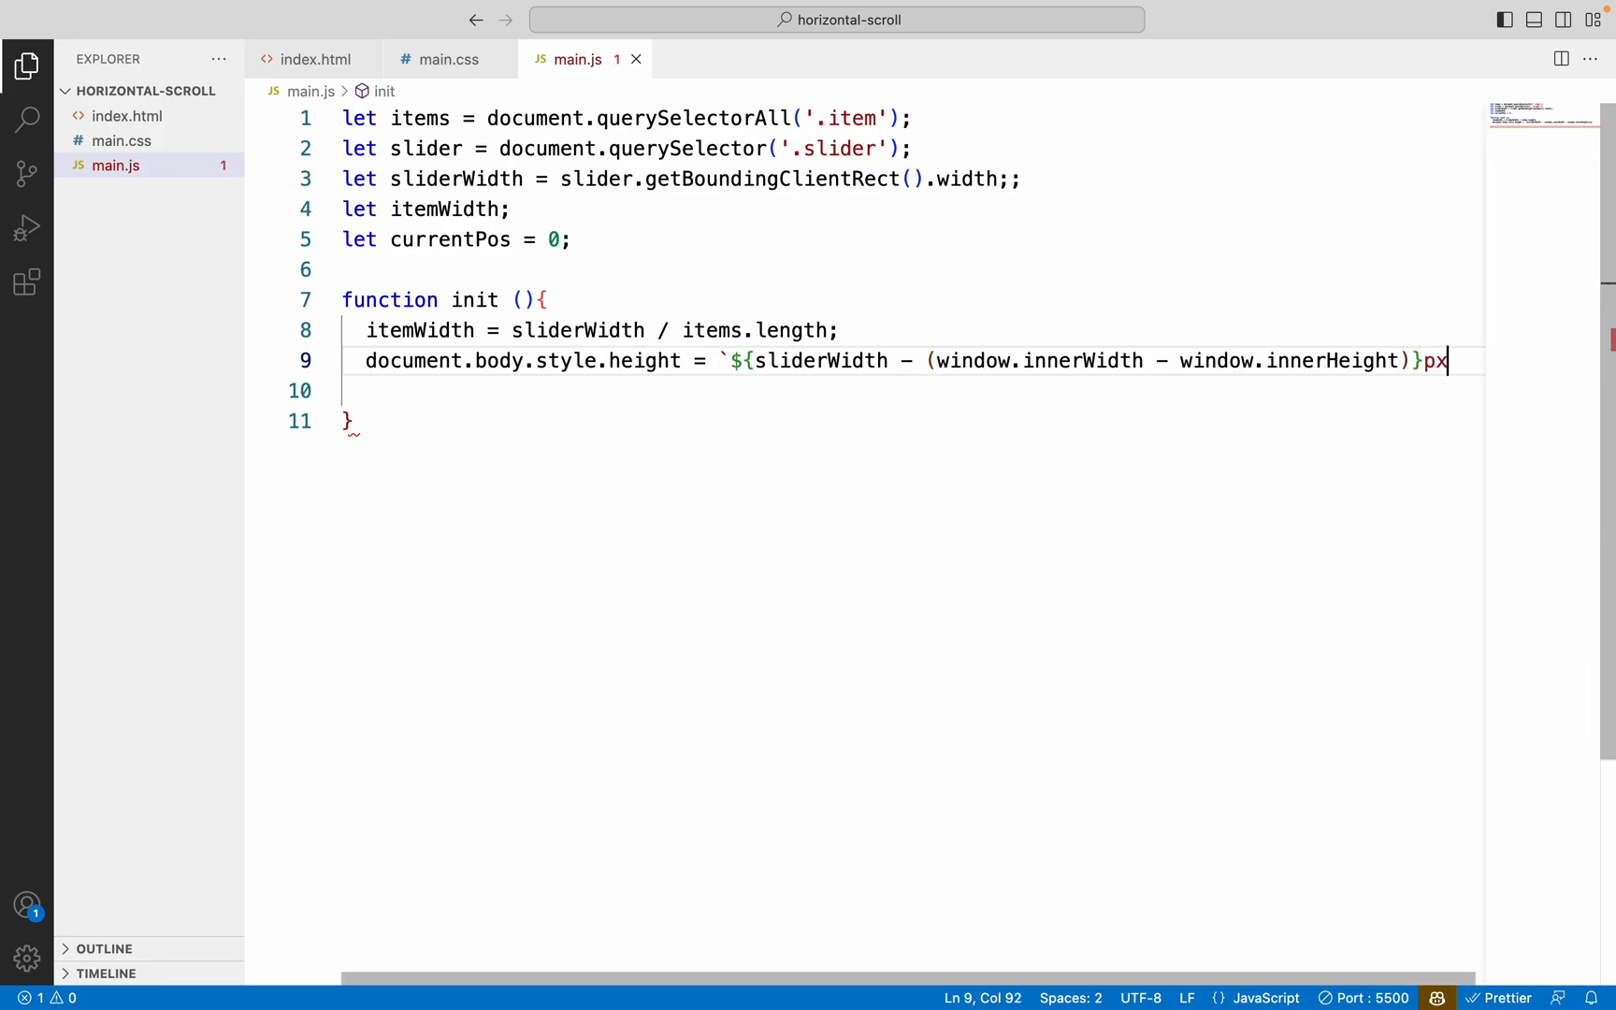
type("`")
type(";function ")
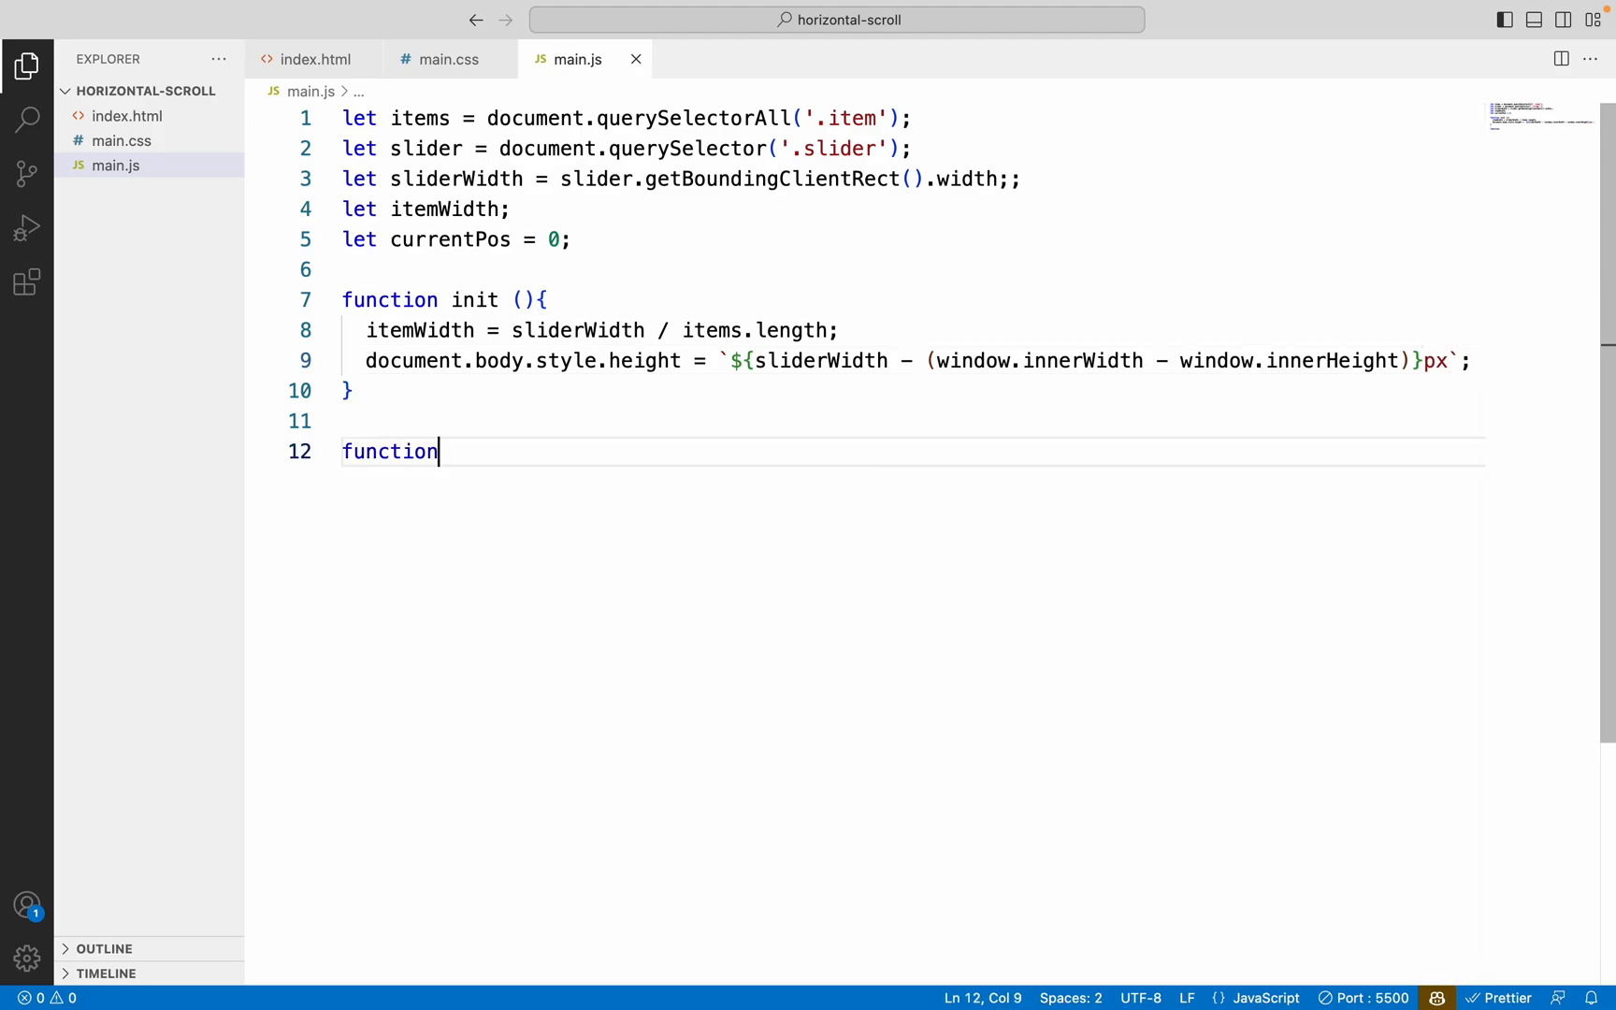
type("setS")
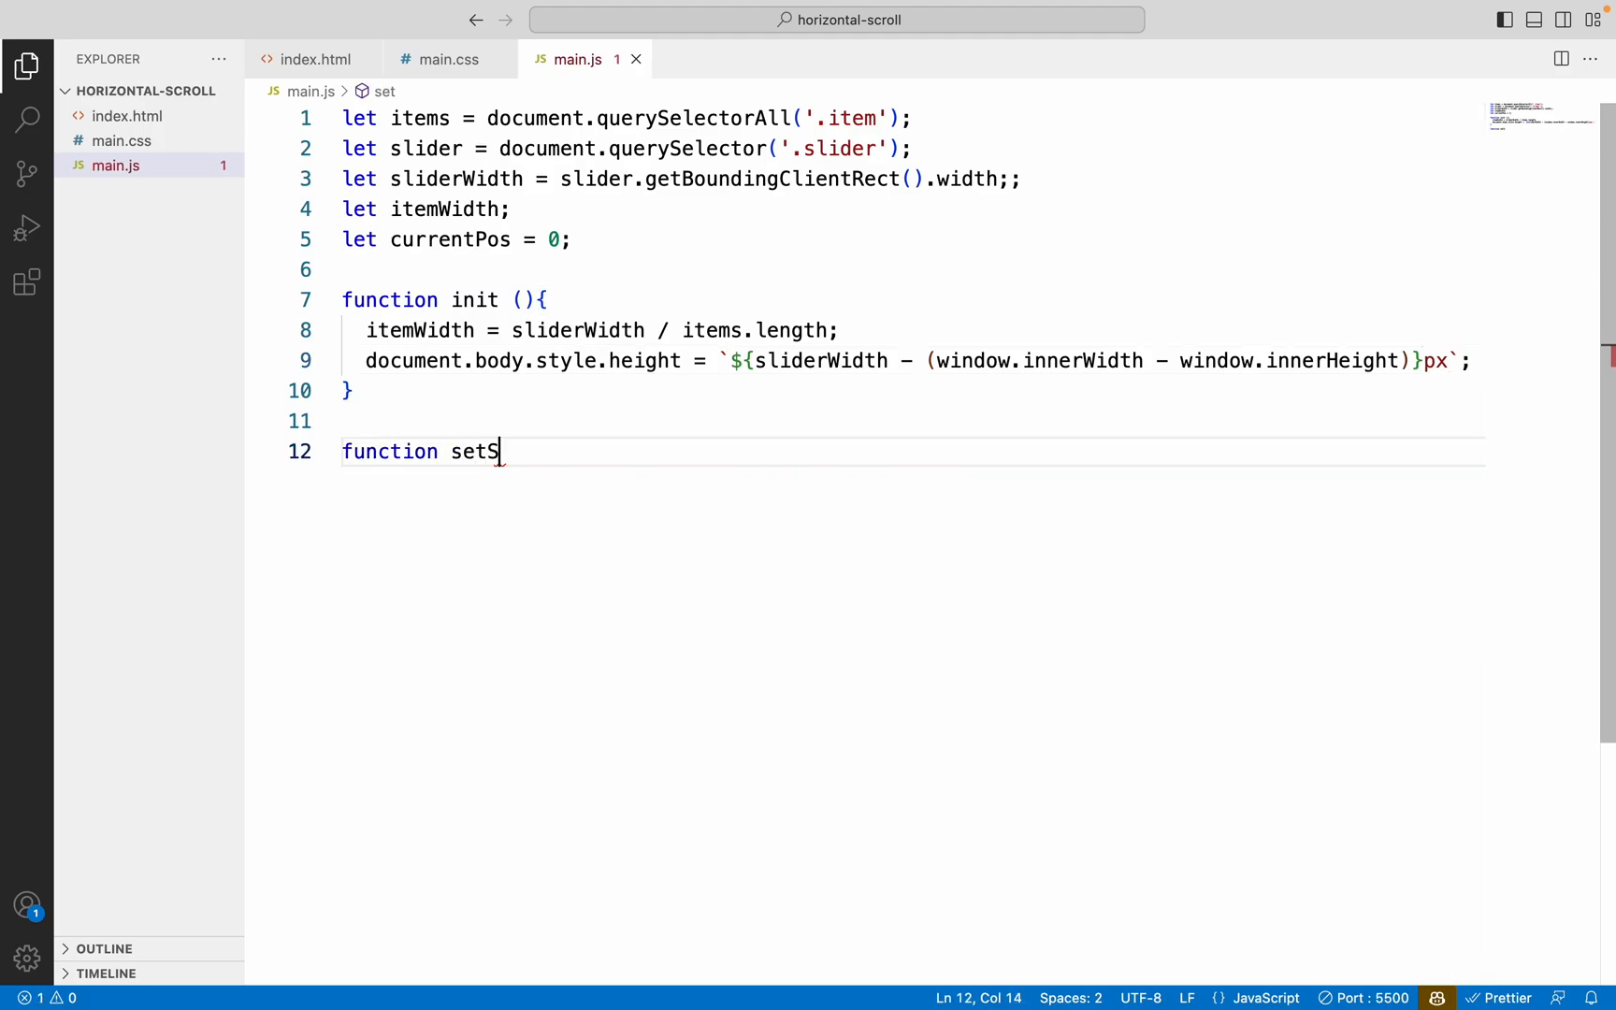
type("liderWidth")
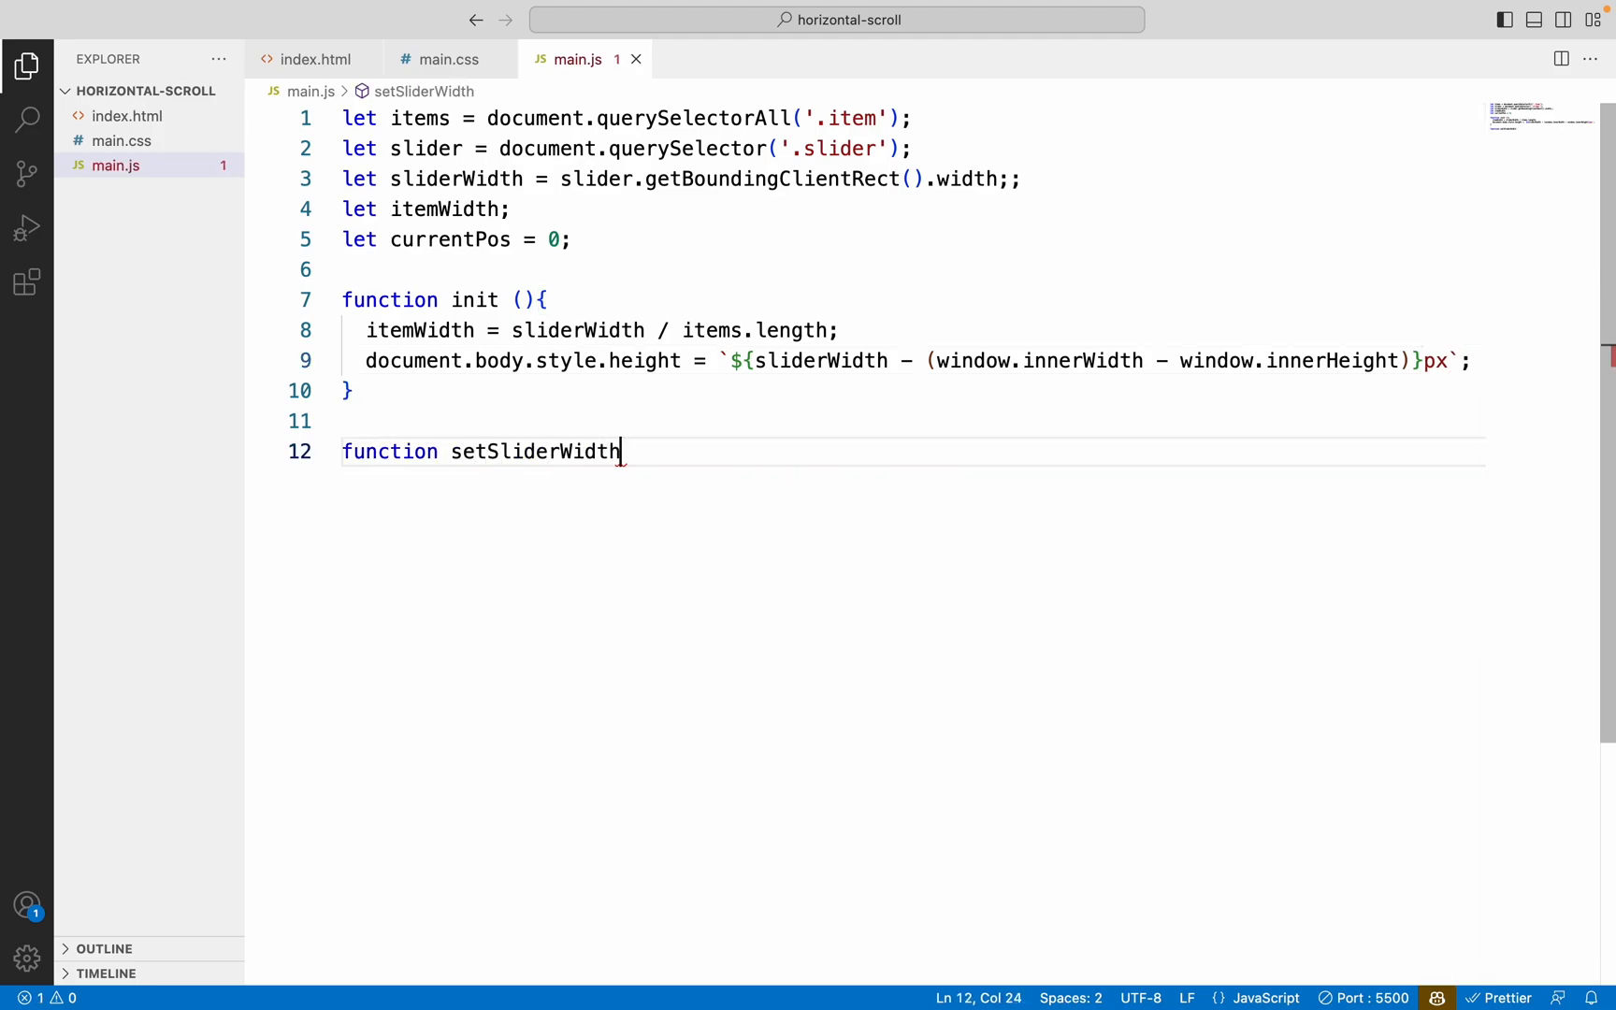
type(" (){")
Write setSliderWidth summing each item's offsetWidth into totalWidth and setting slider width to `${totalWidth}px`
key("Return")
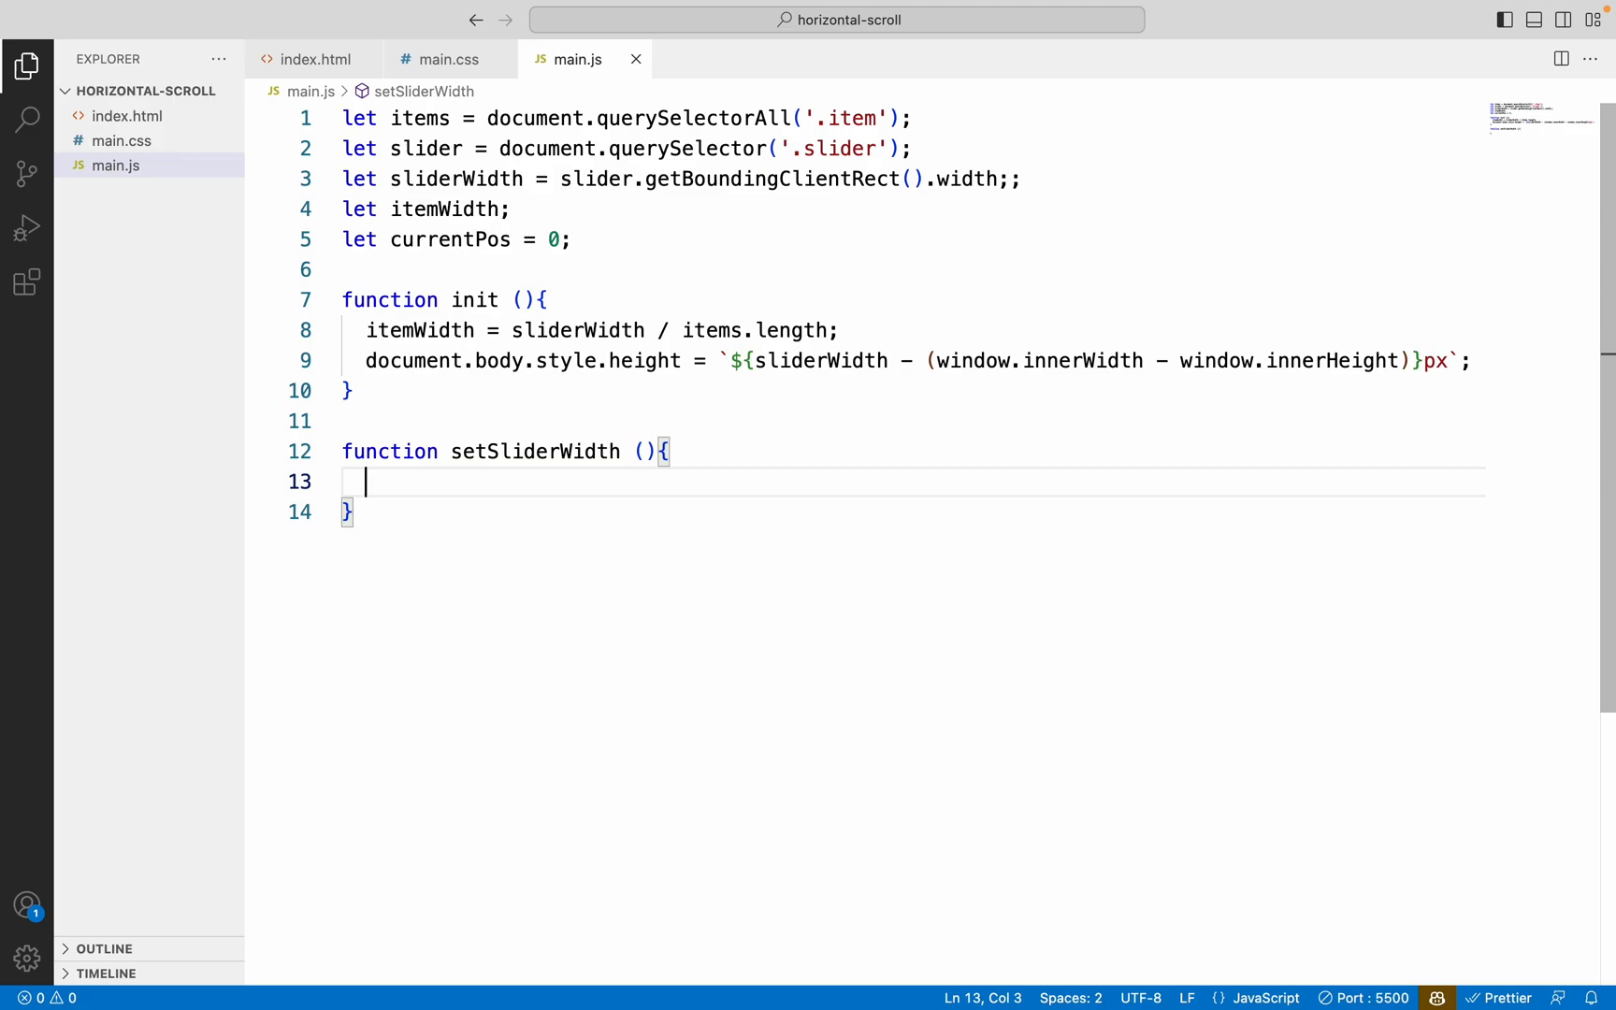
type("let ")
type("totalWi")
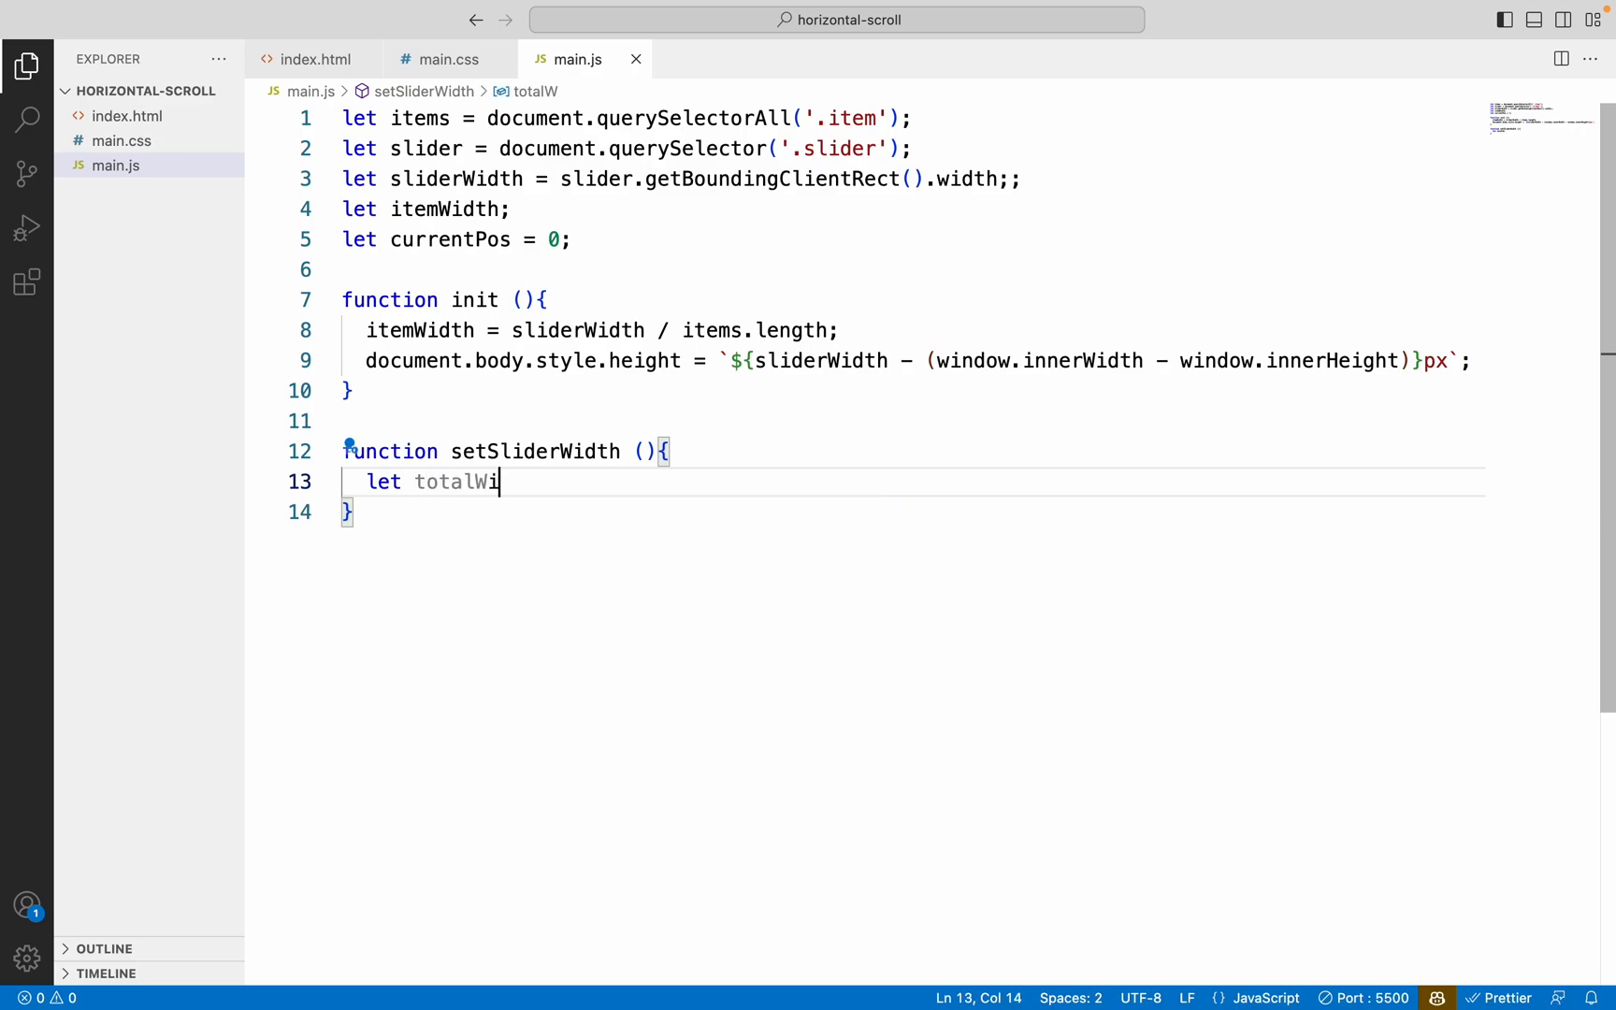
type("dth = 0")
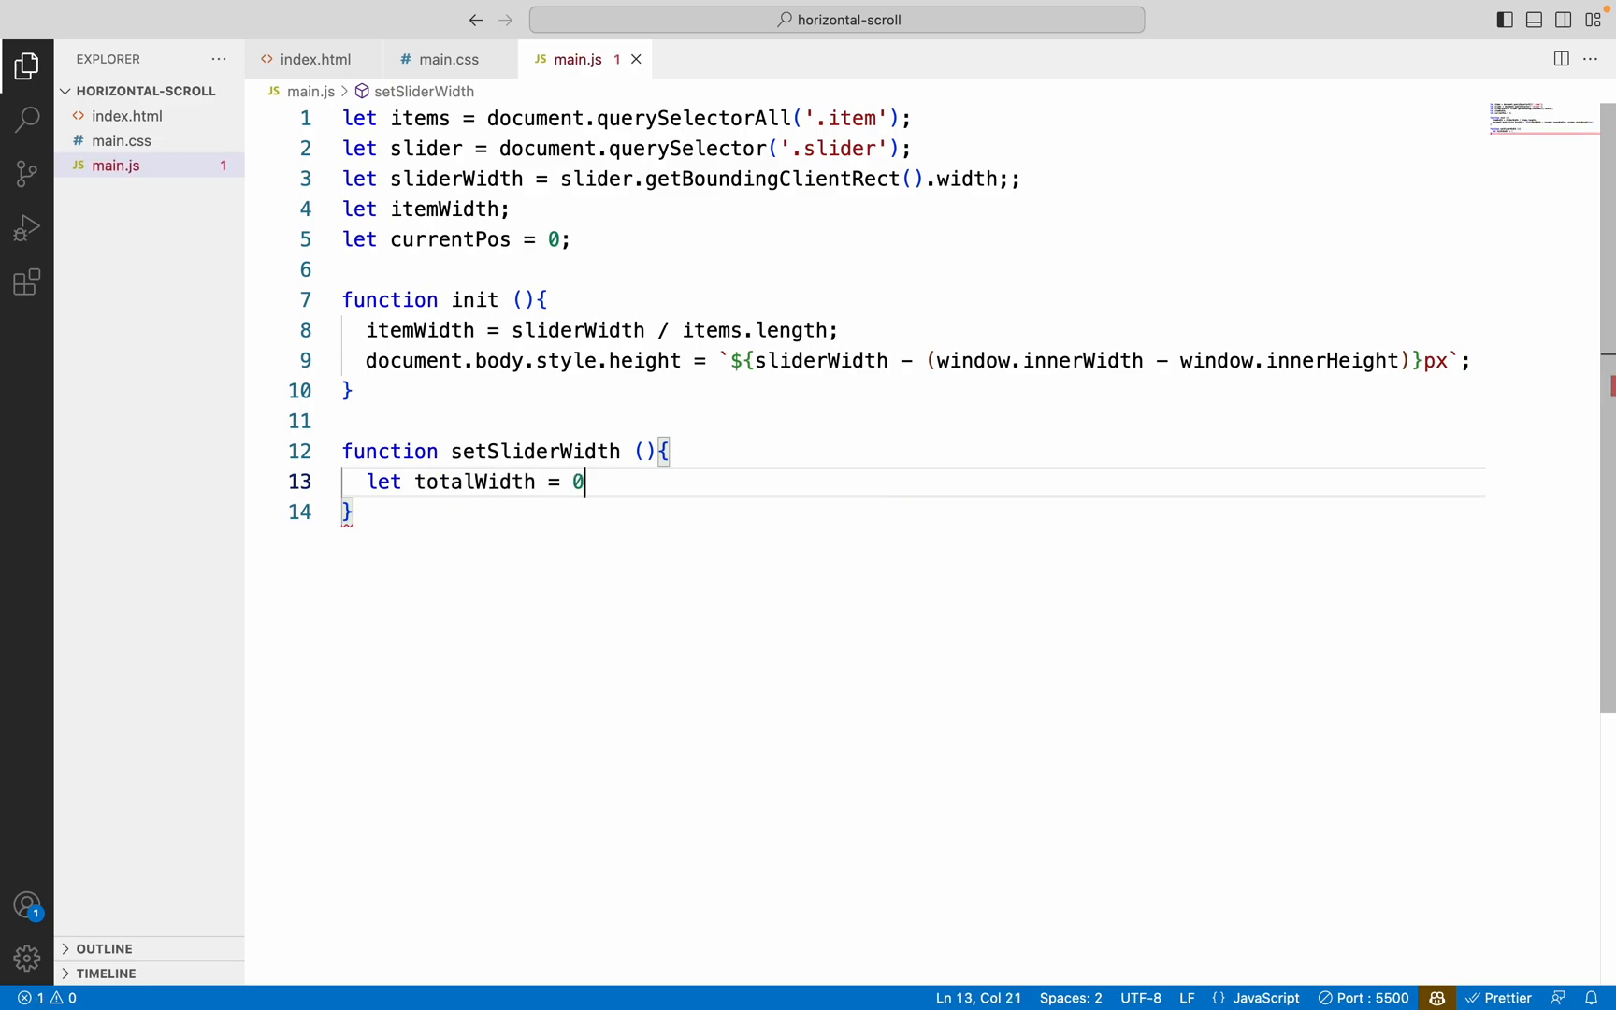
type(";")
key("Return")
type("item")
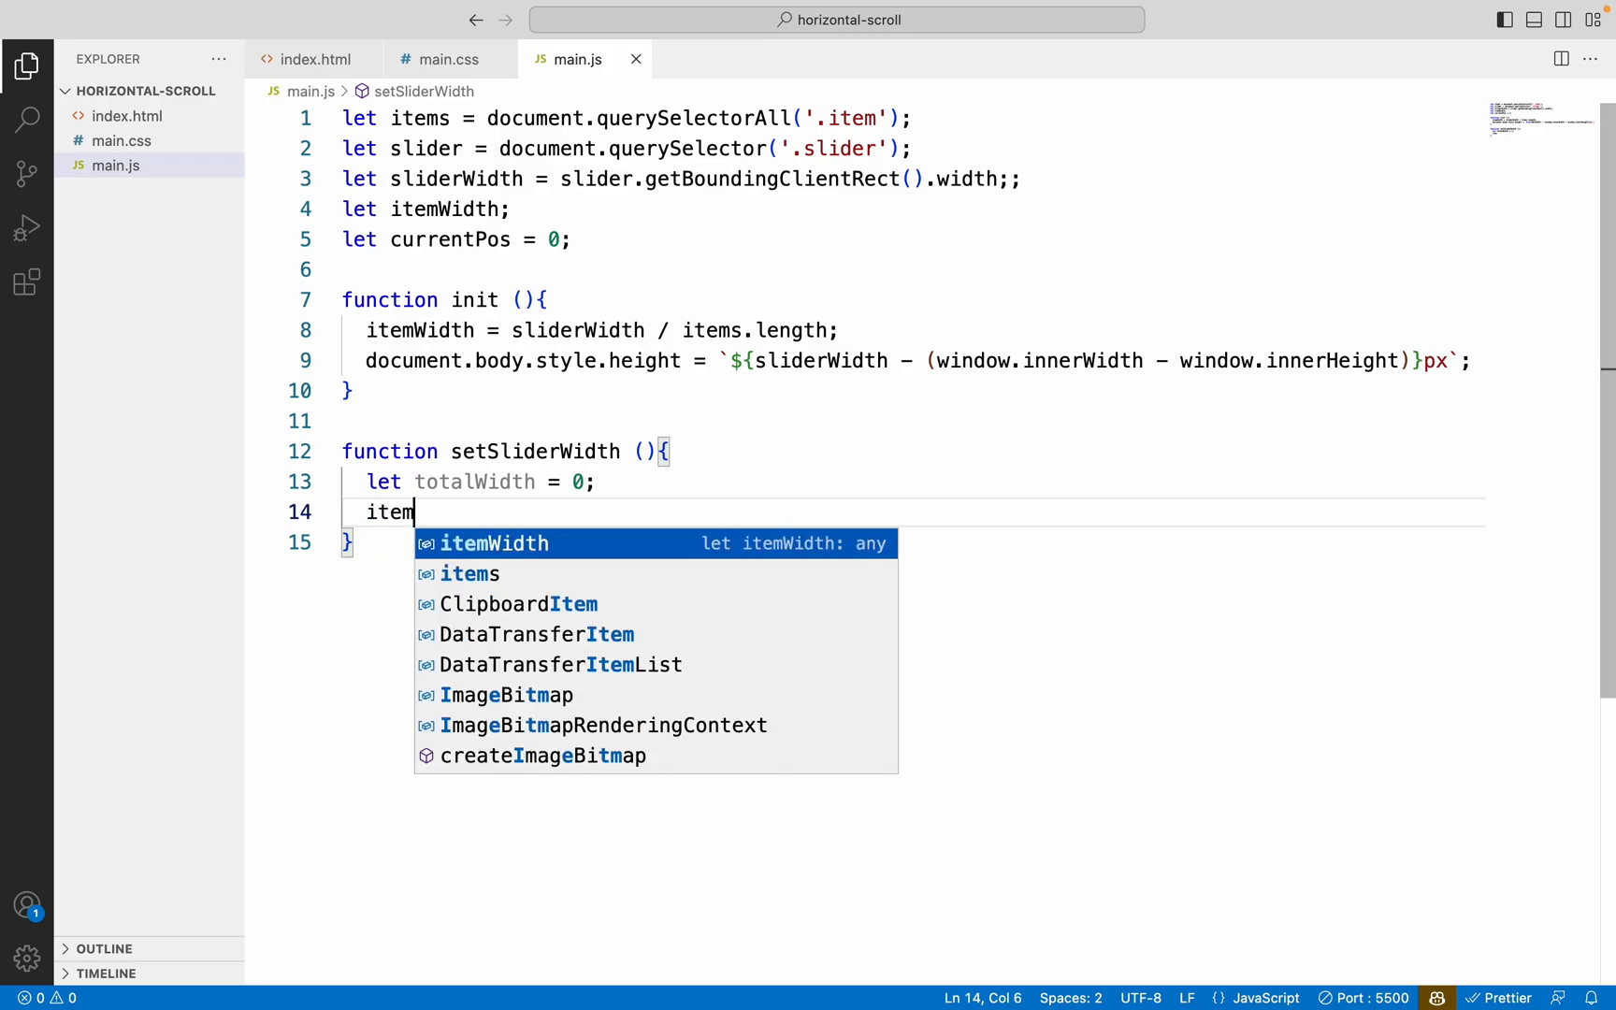
type("s.forEach")
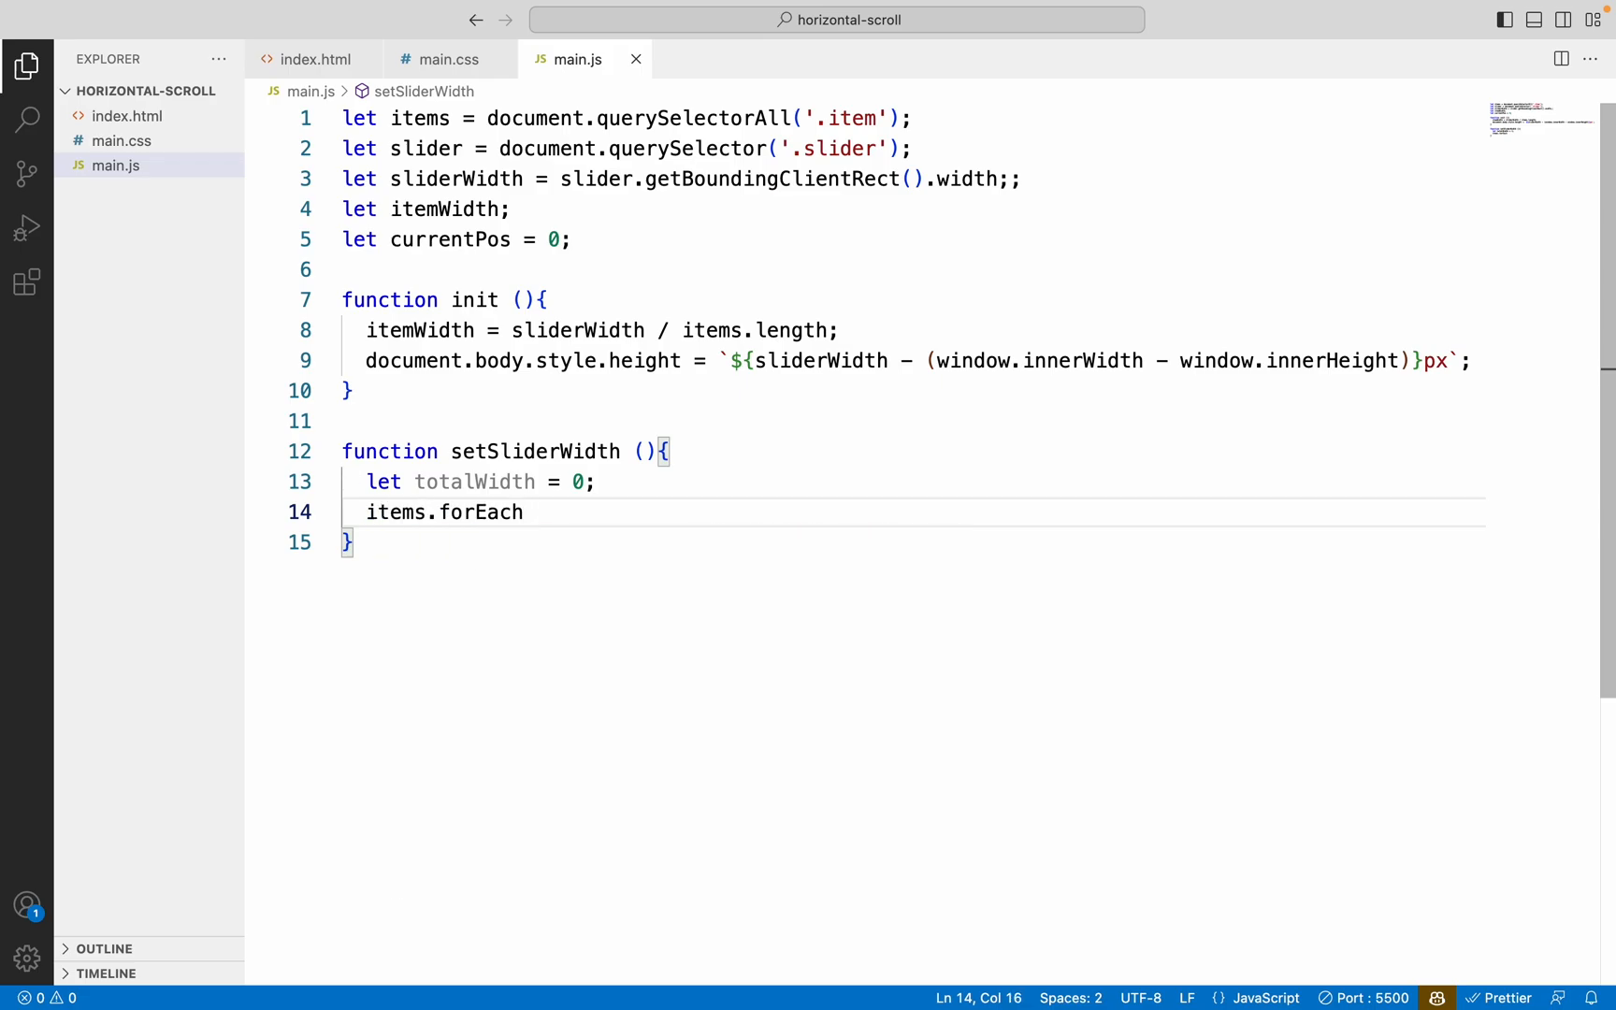
type("(it")
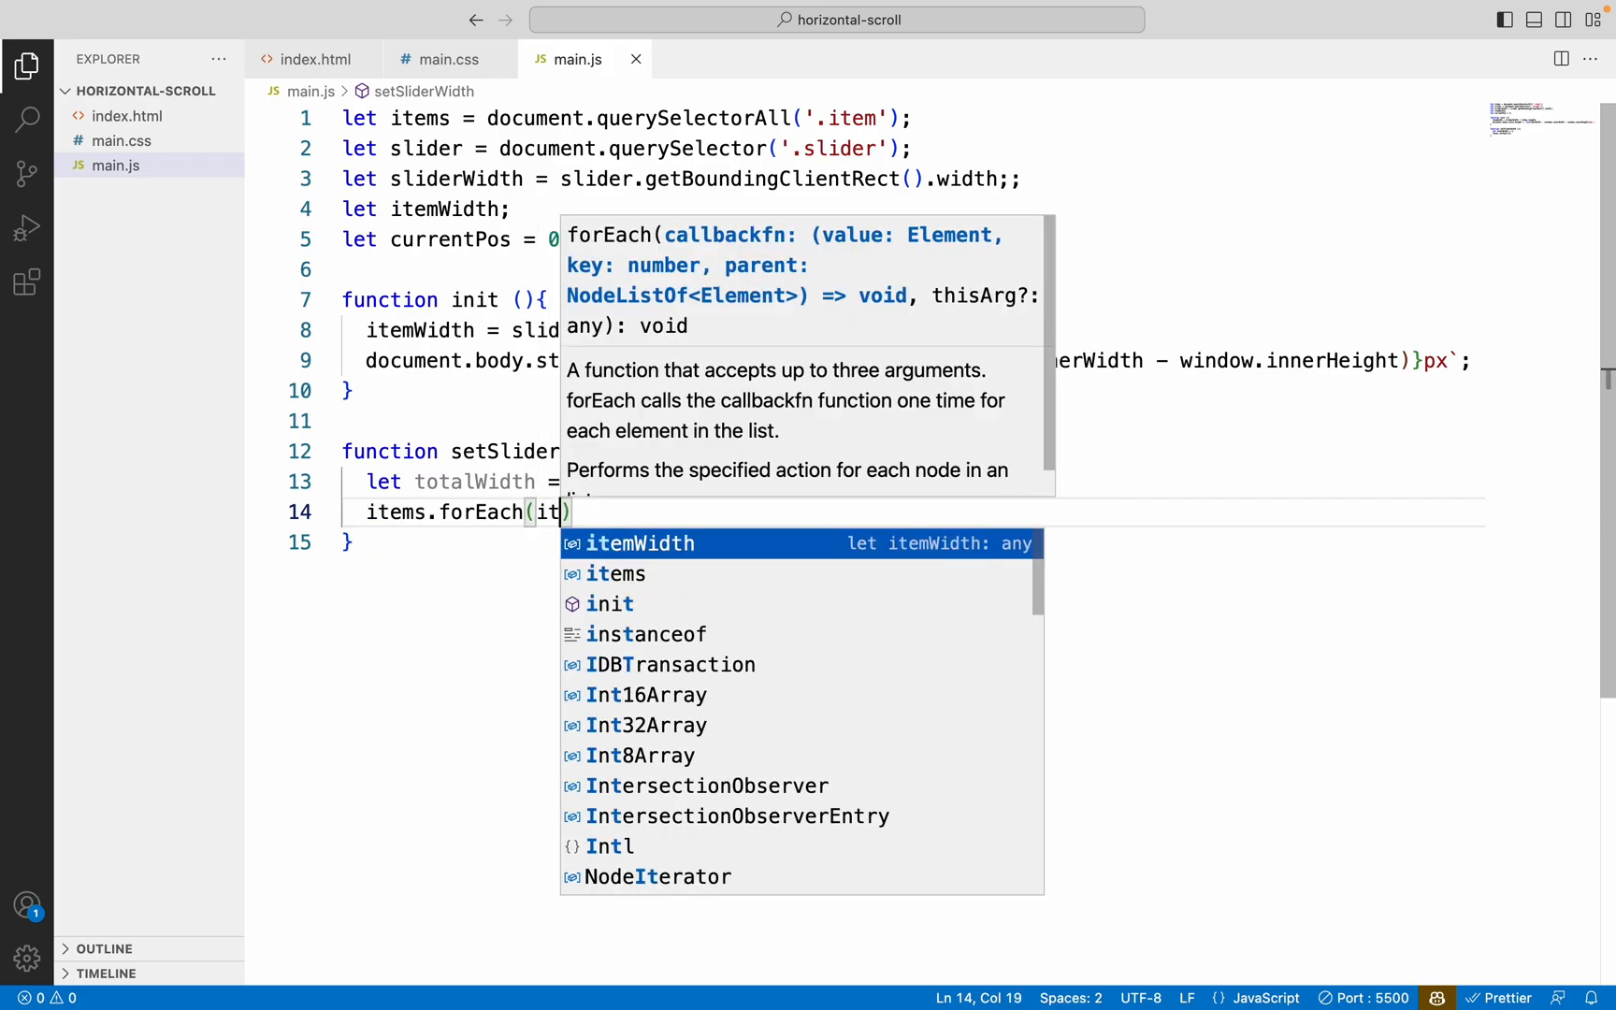
type("em) =>{")
key("Return")
type("totalWidth += ")
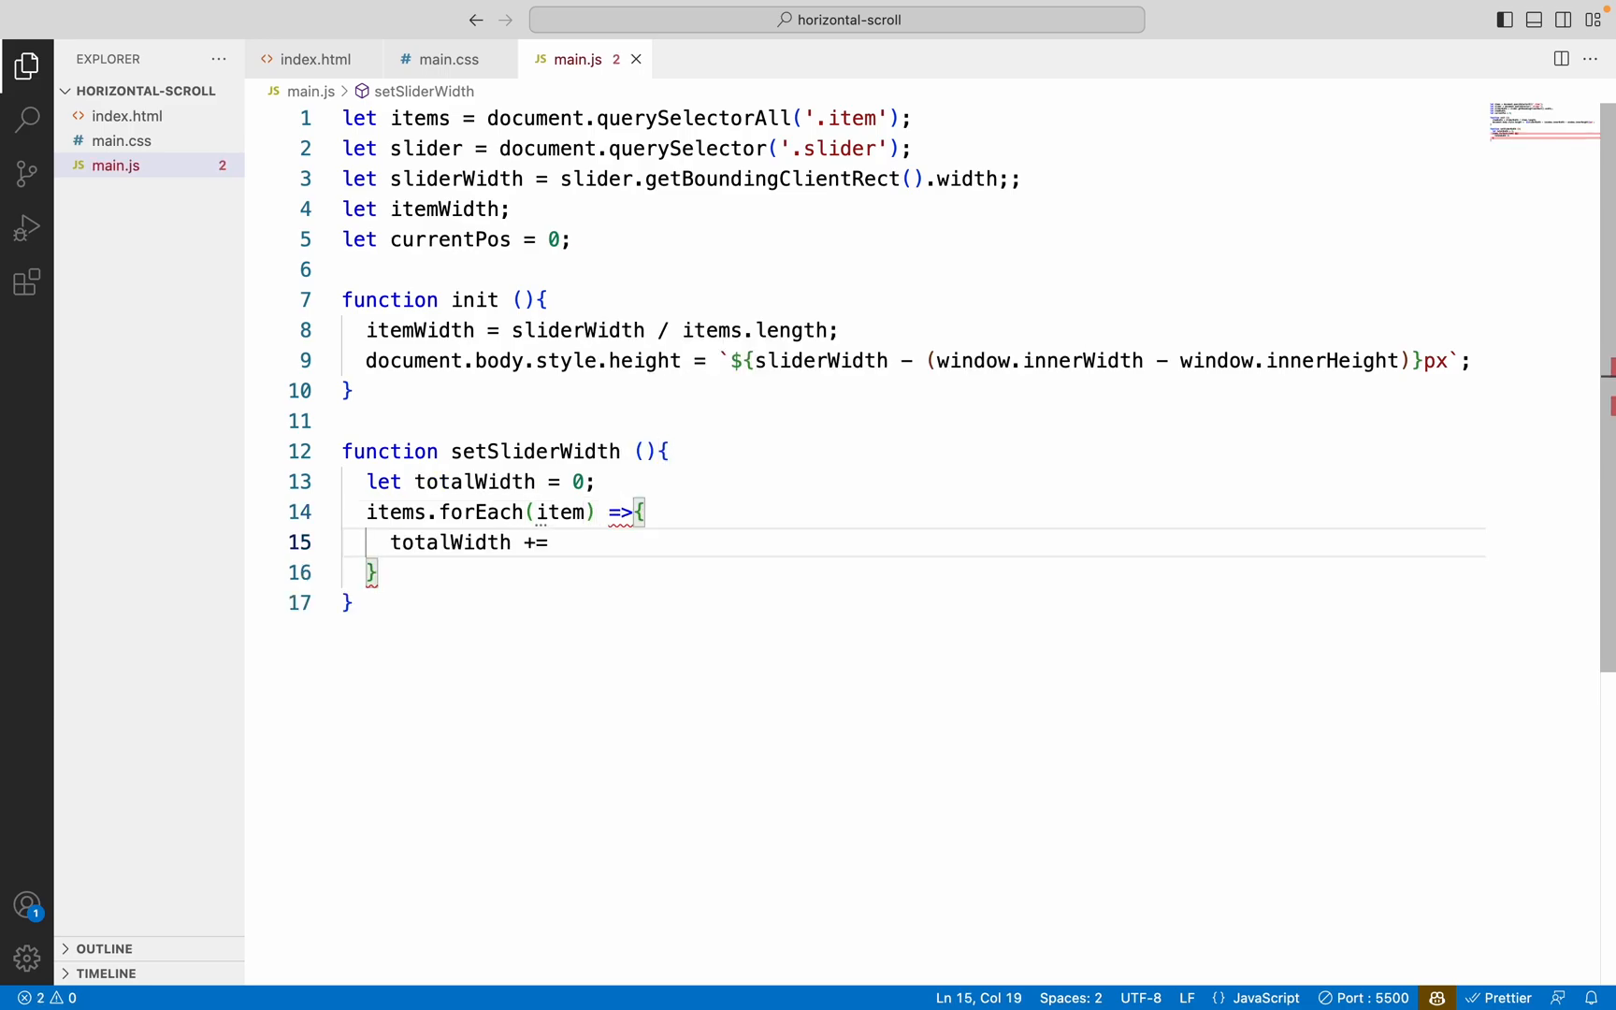
type("ite")
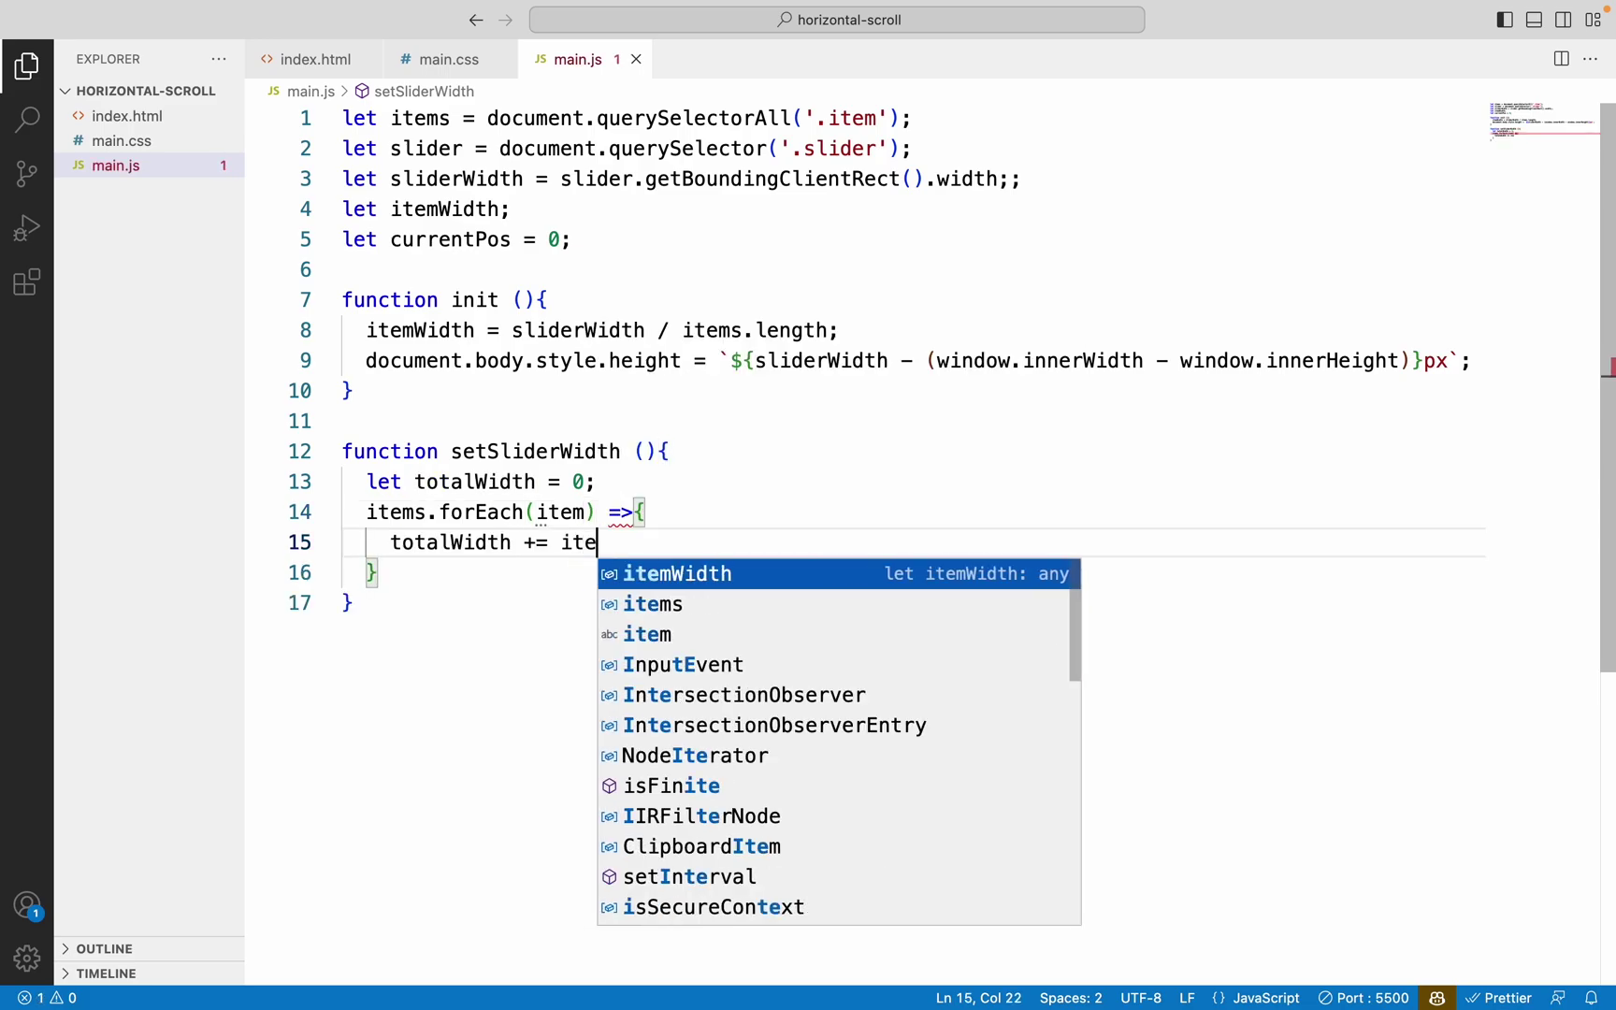
type("m.off")
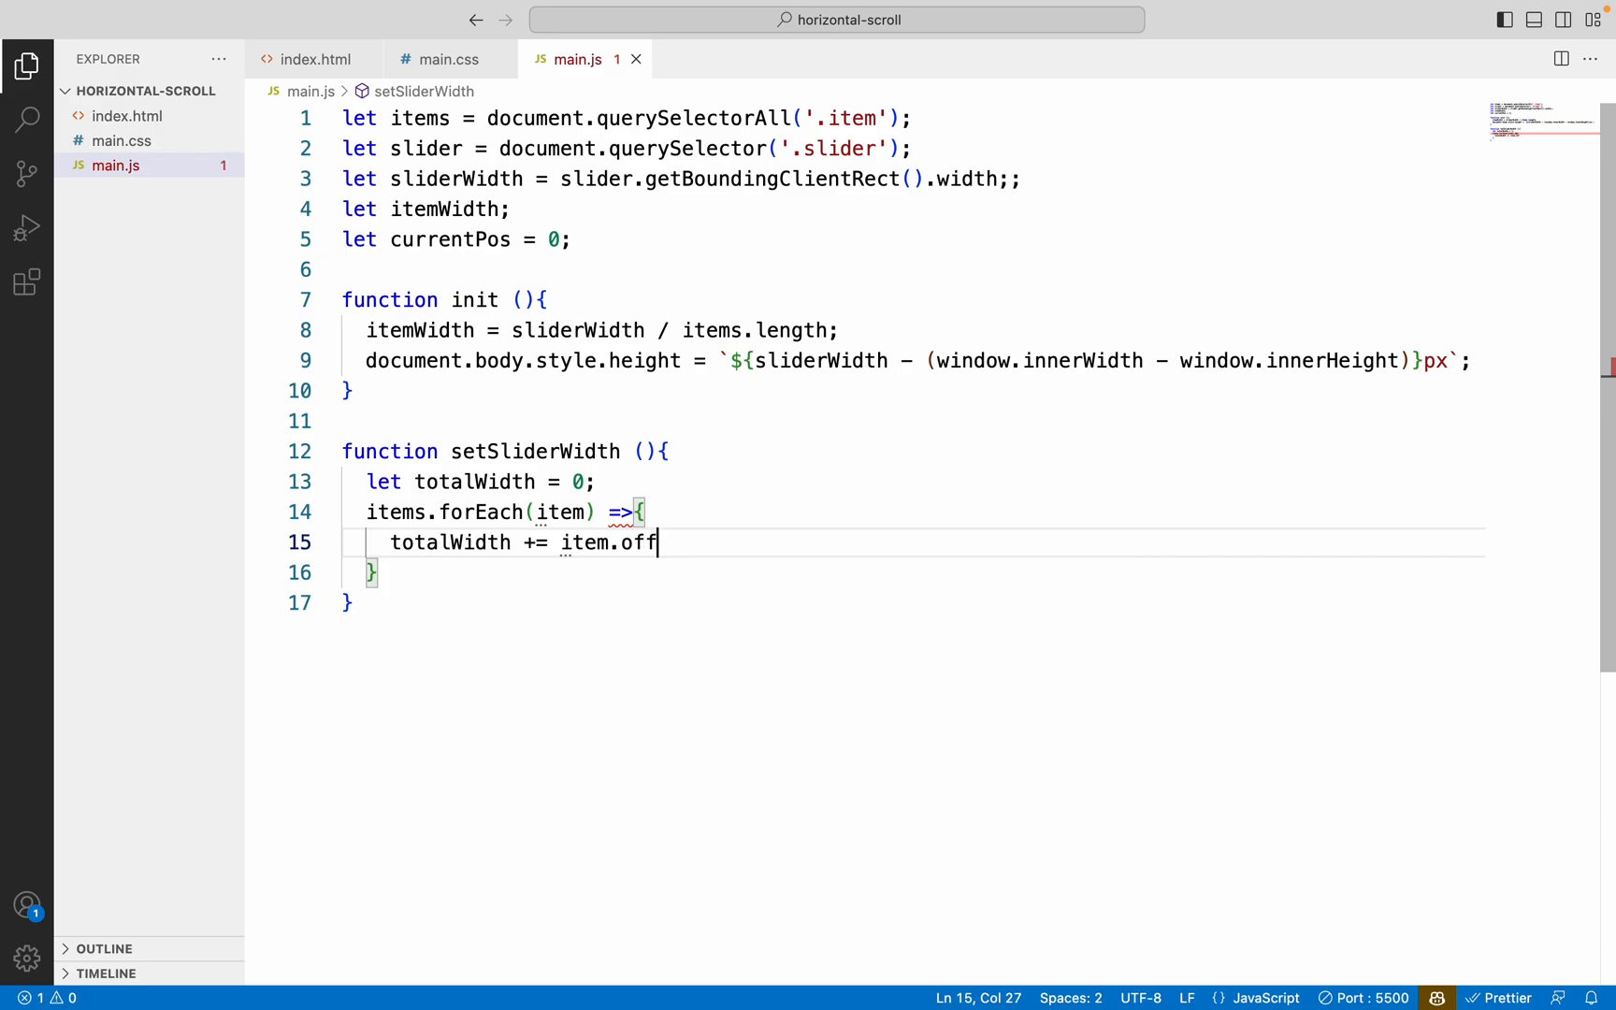
type("setWidth;")
key("Down")
type(")")
left_click(530, 514)
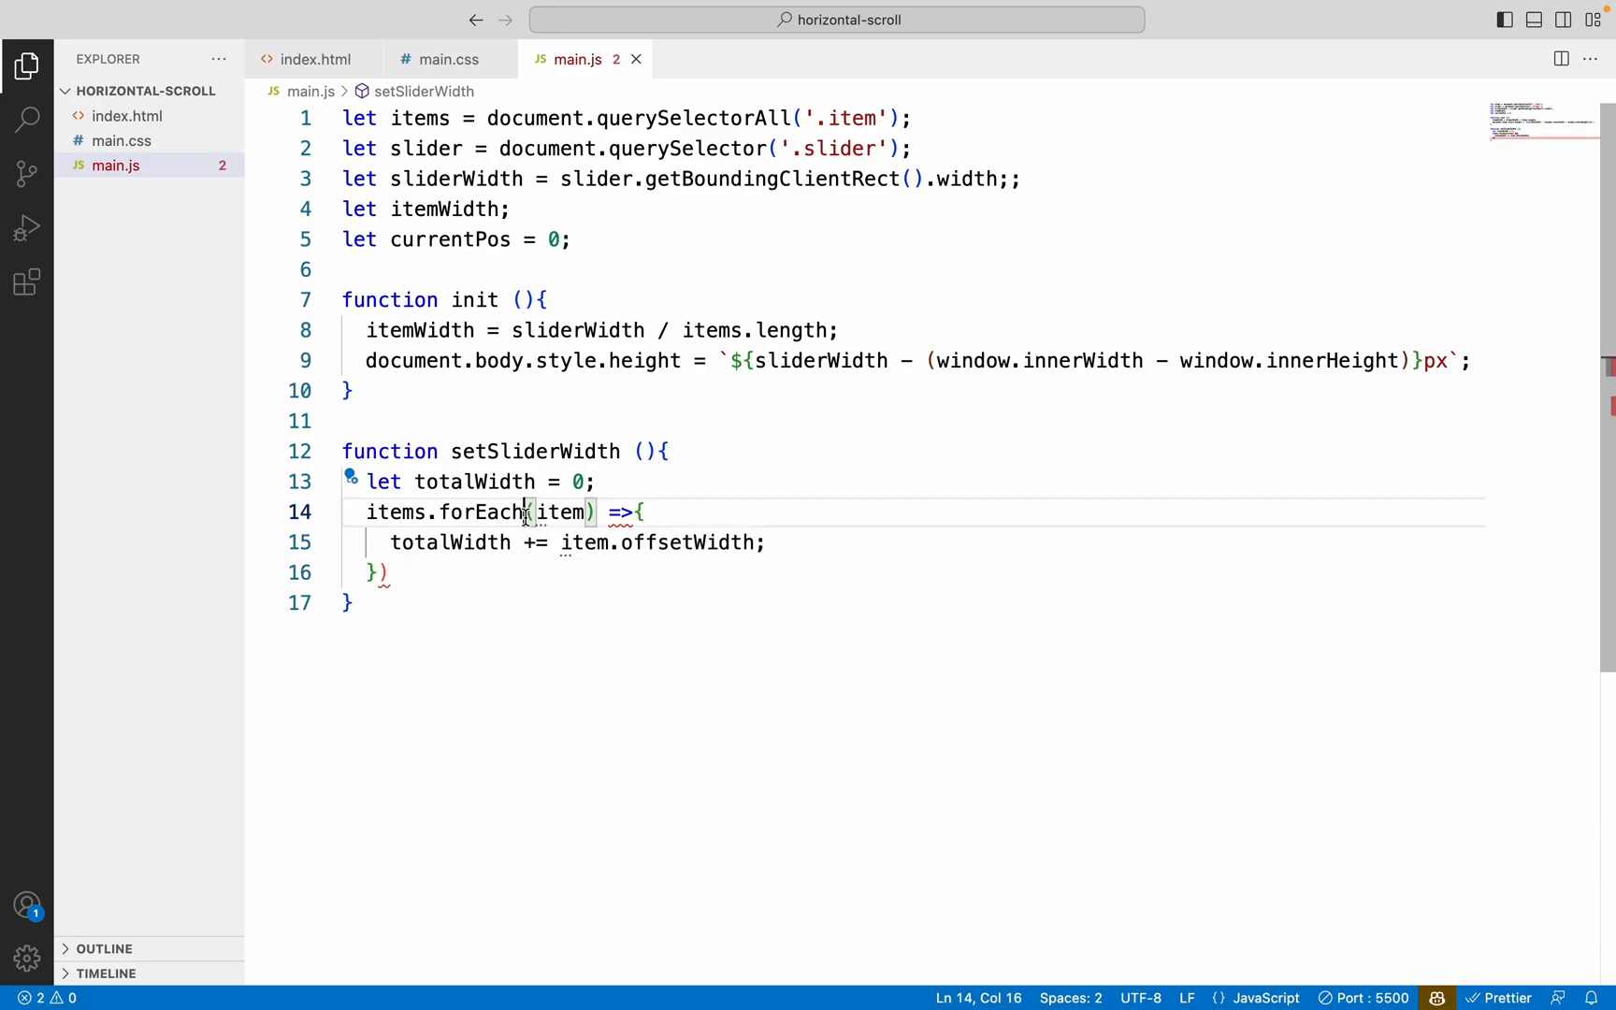
type("(")
type(";")
key("Return")
type("s")
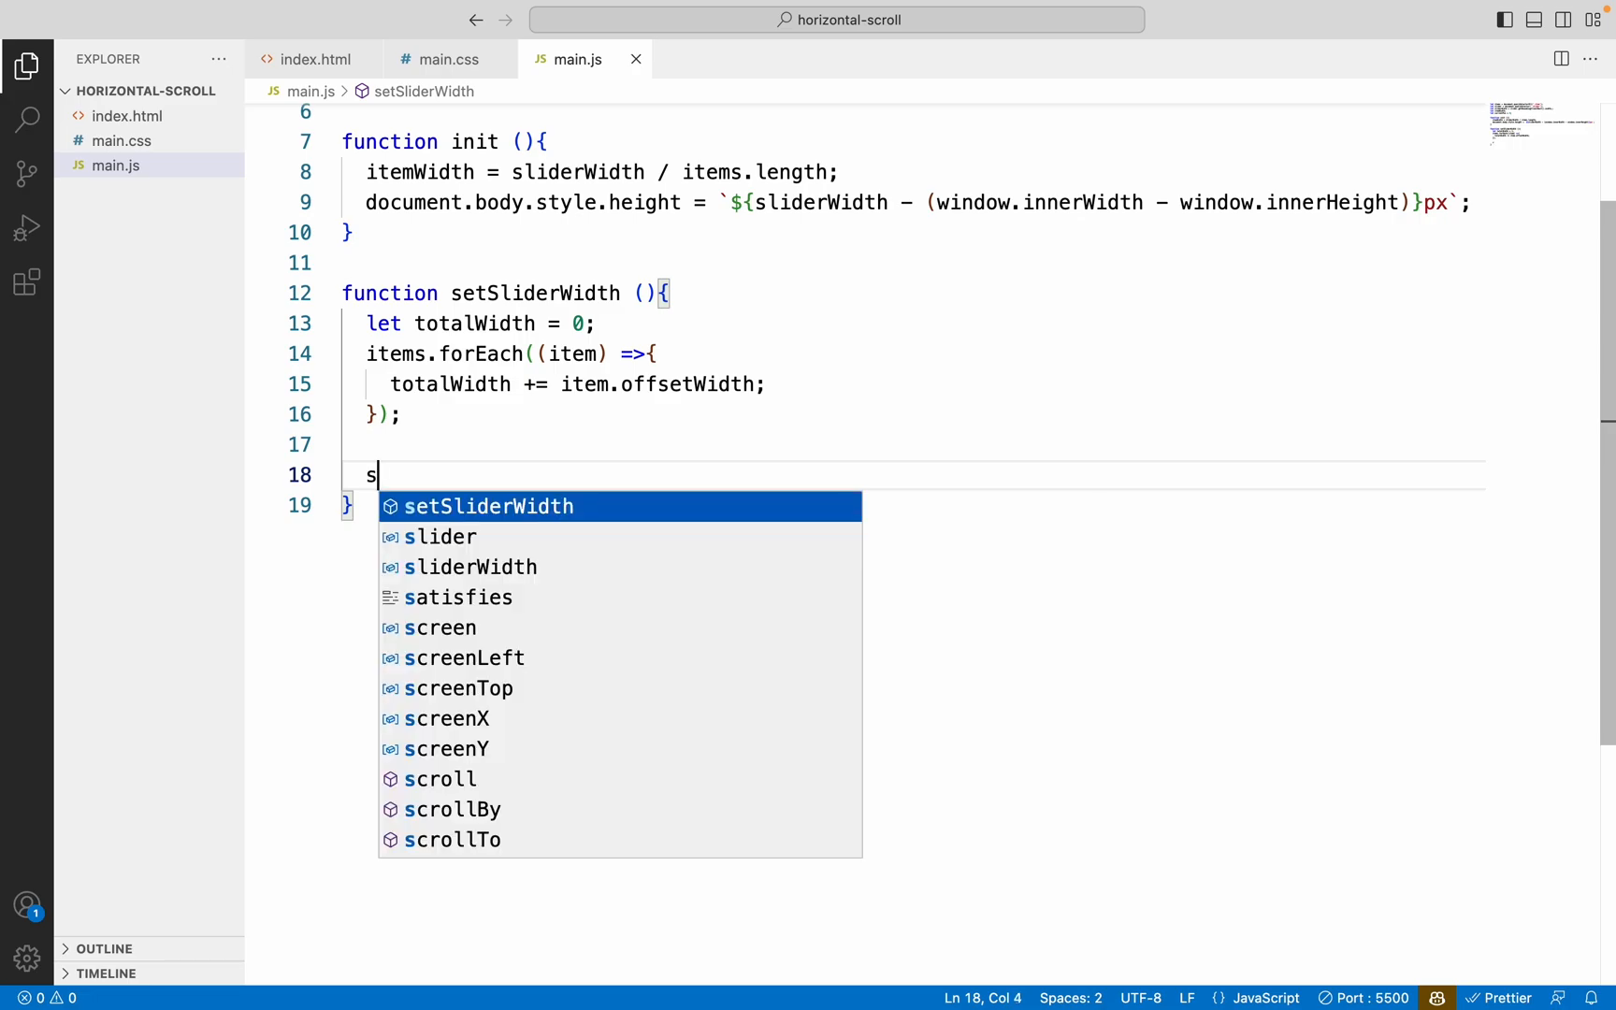
type("lider.style")
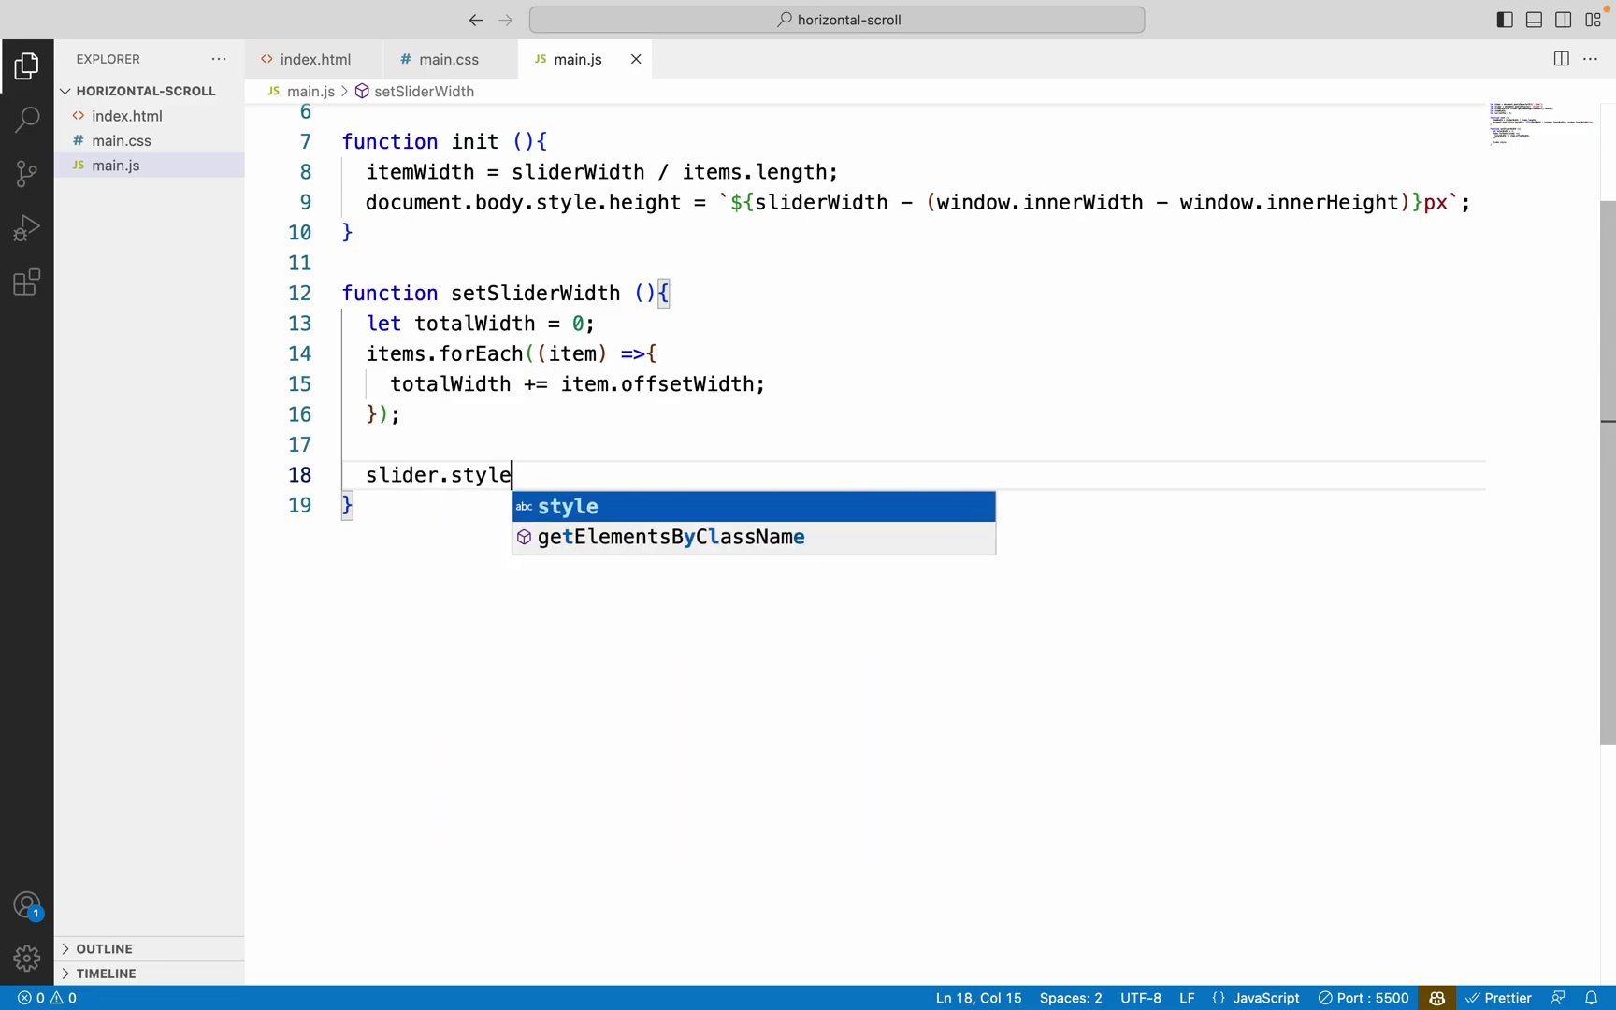
type(".width = `")
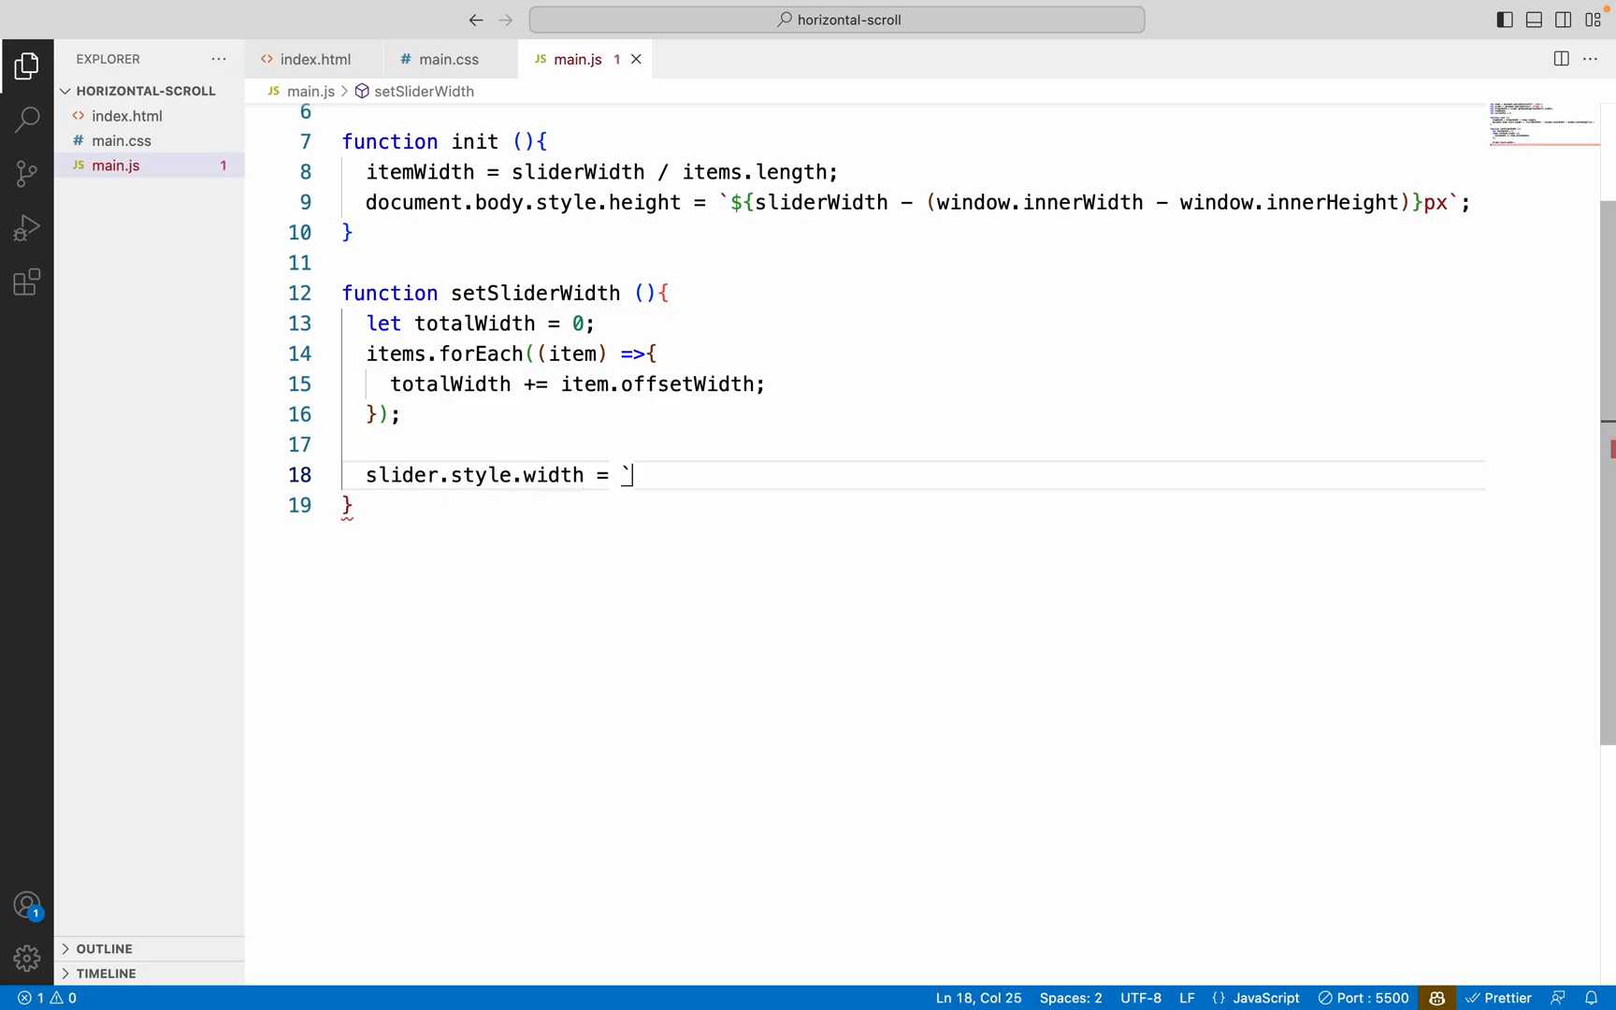
type("${")
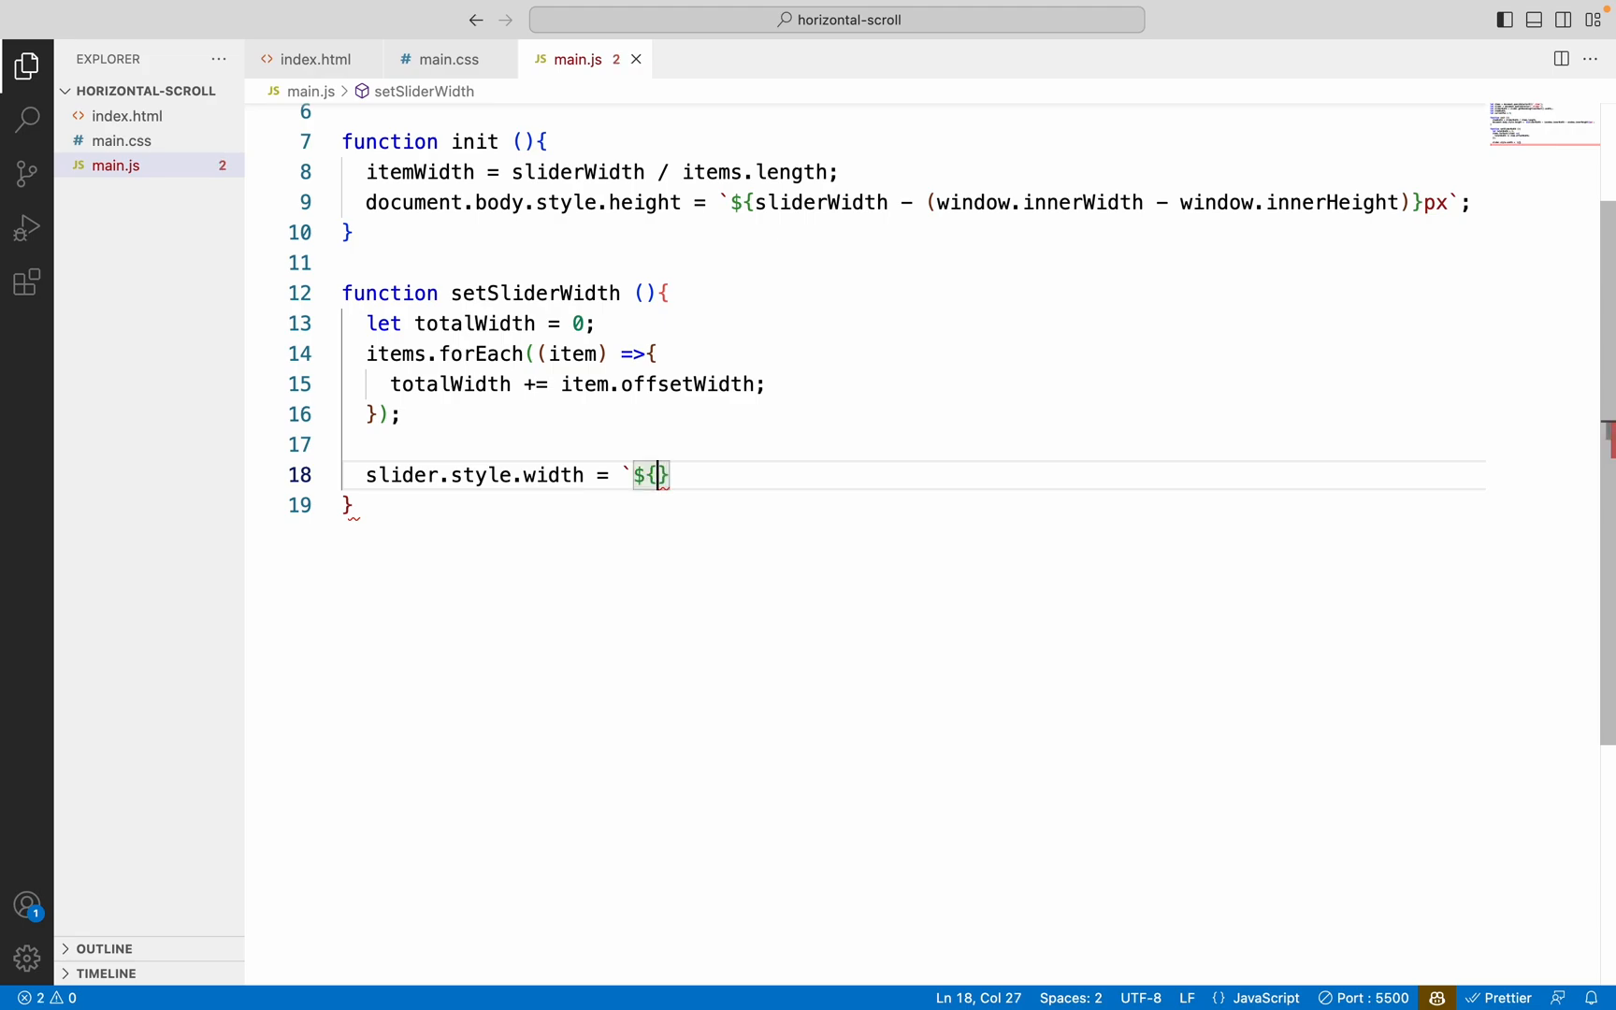
type("total")
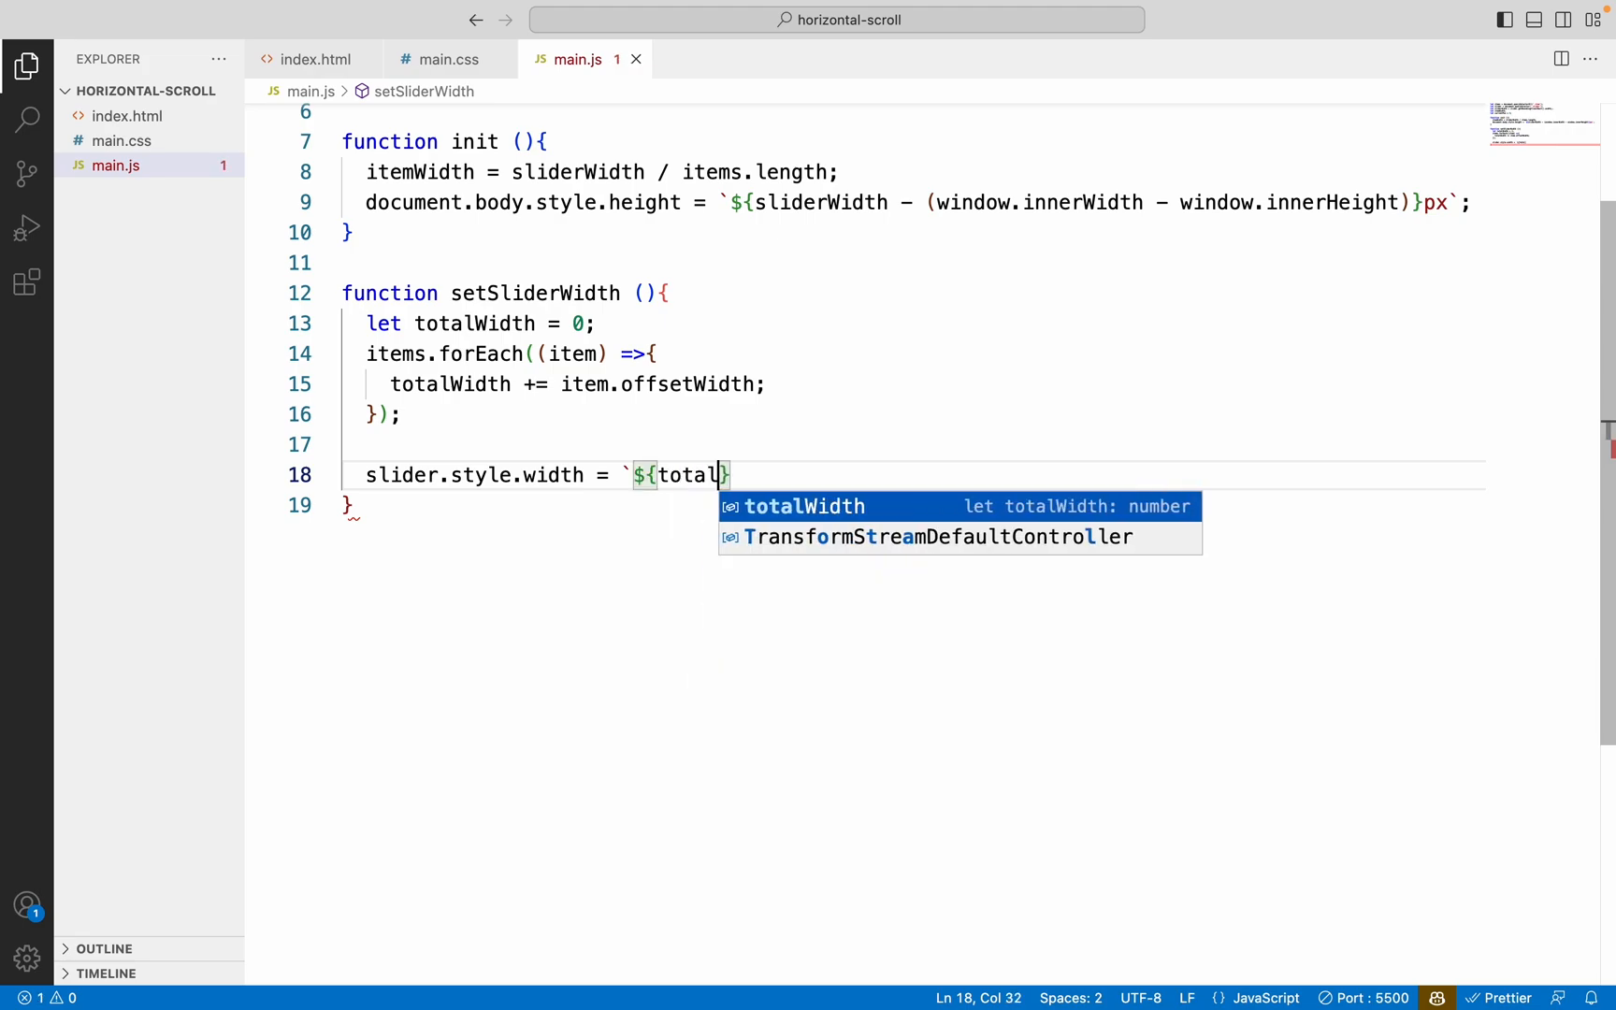
type("Width}p")
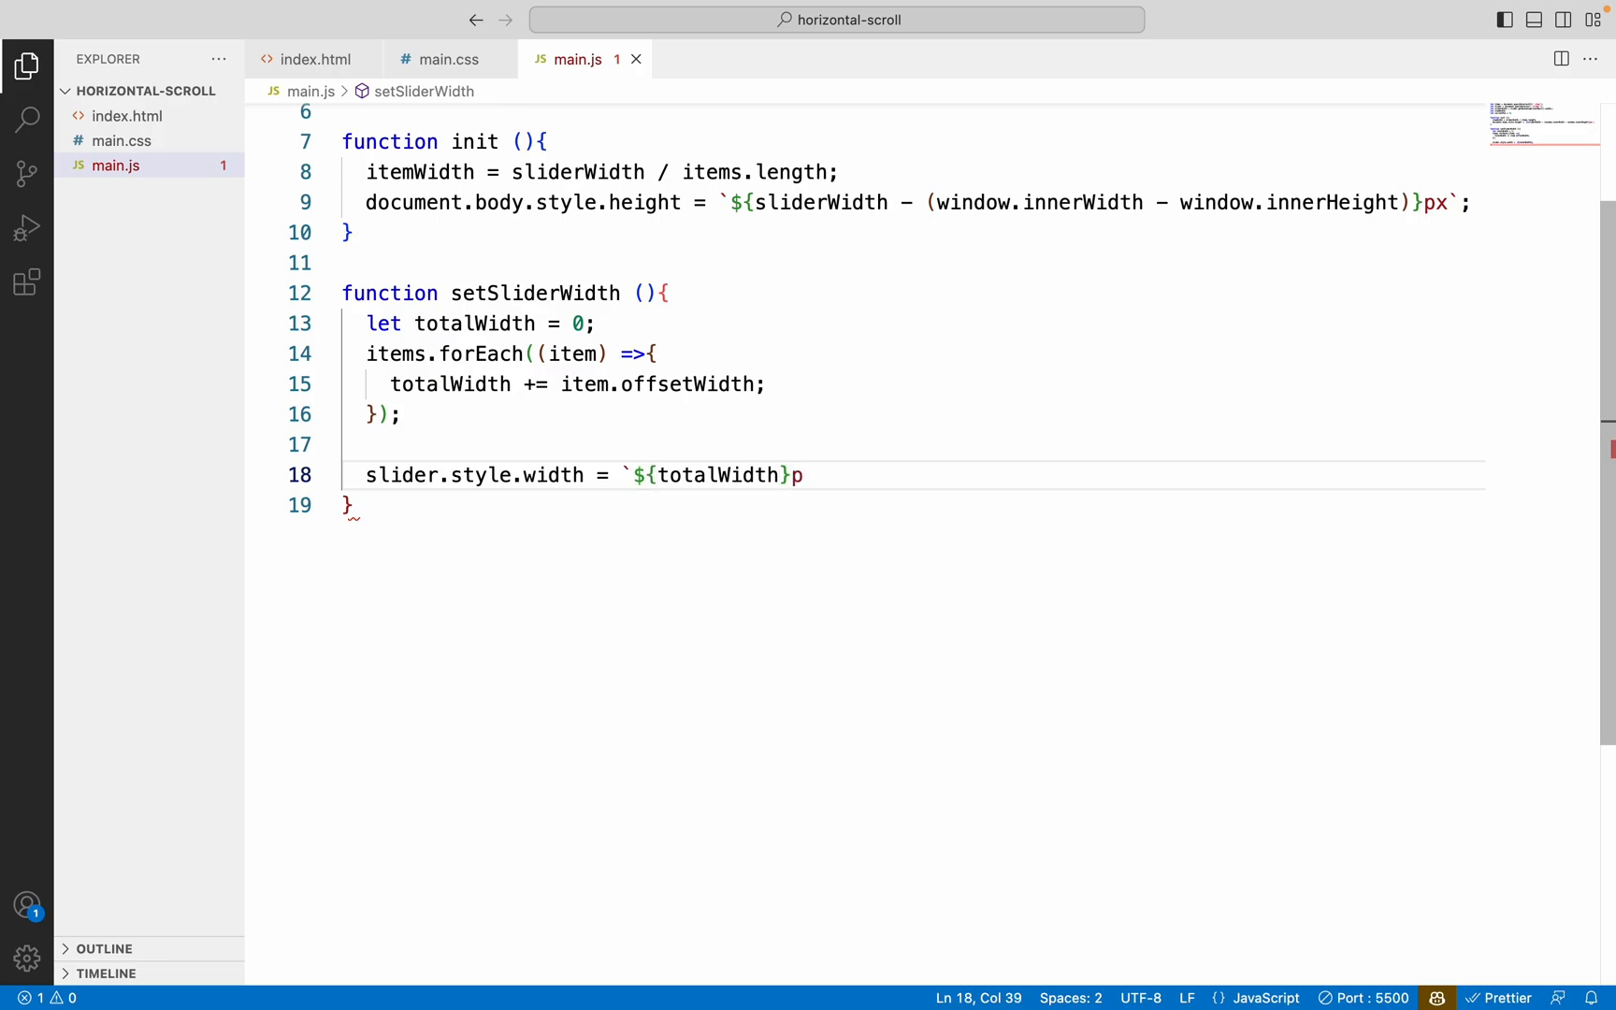
type("x`;")
Start function animate() calling init, setSliderWidth and setting currentPos = window.scrollY
key("Down")
key("End")
key("Return")
key("Return")
type("fo")
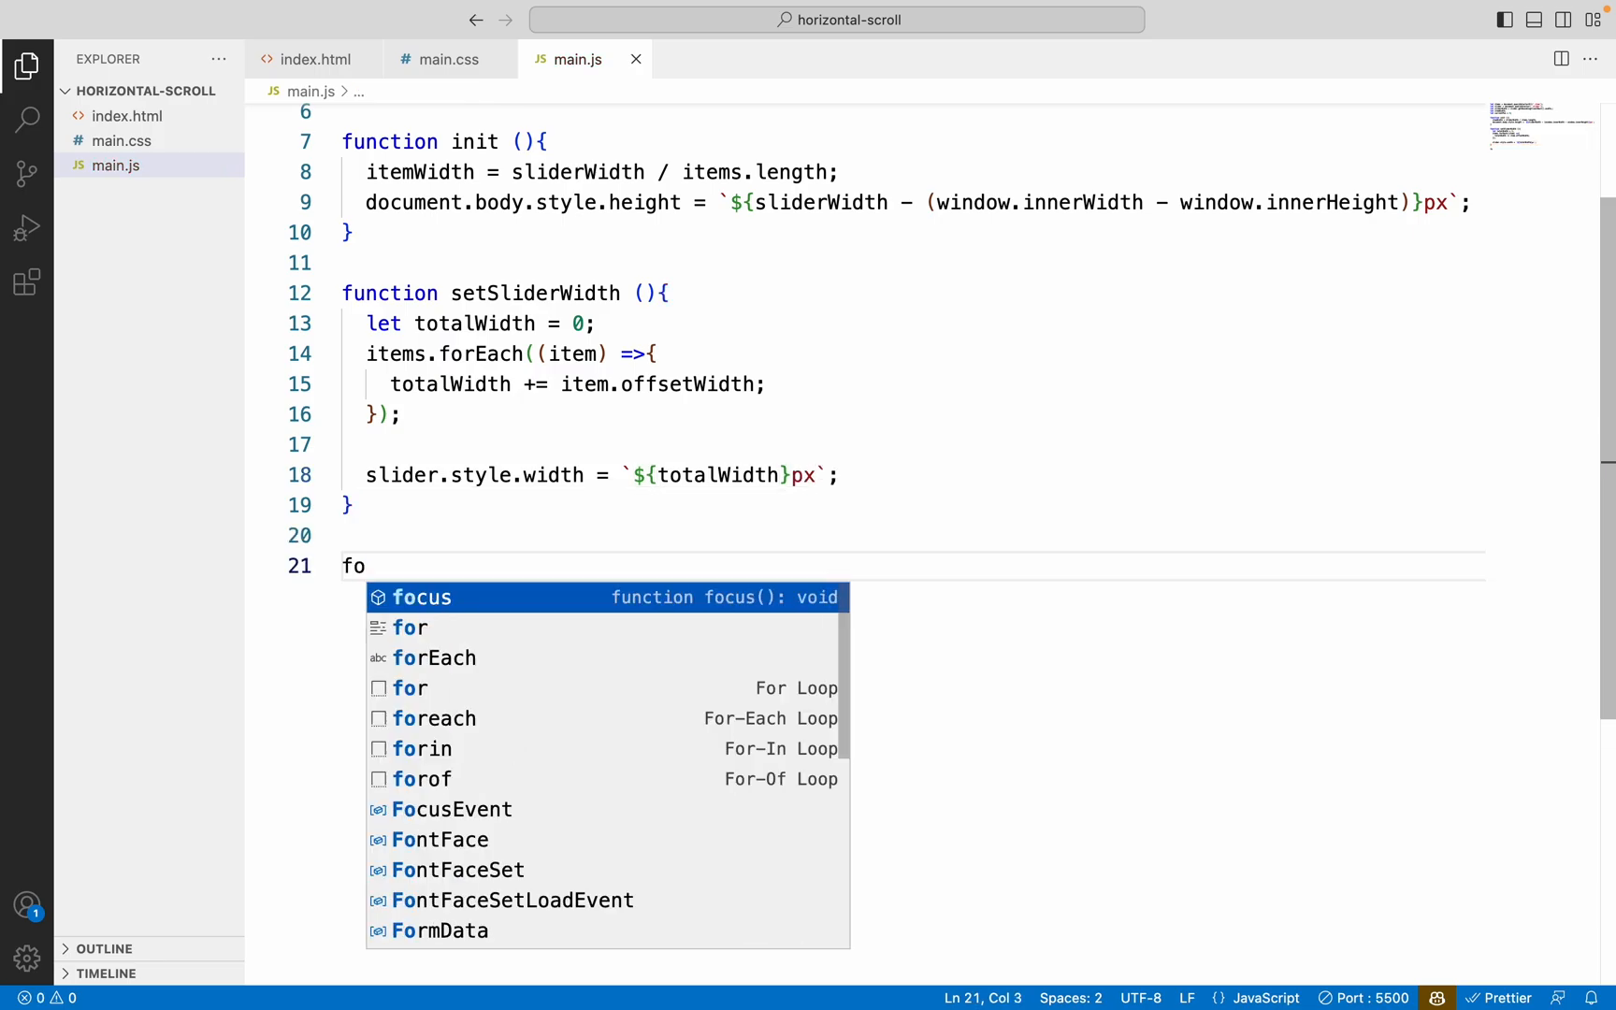
key("BackSpace")
type("un")
key("Tab")
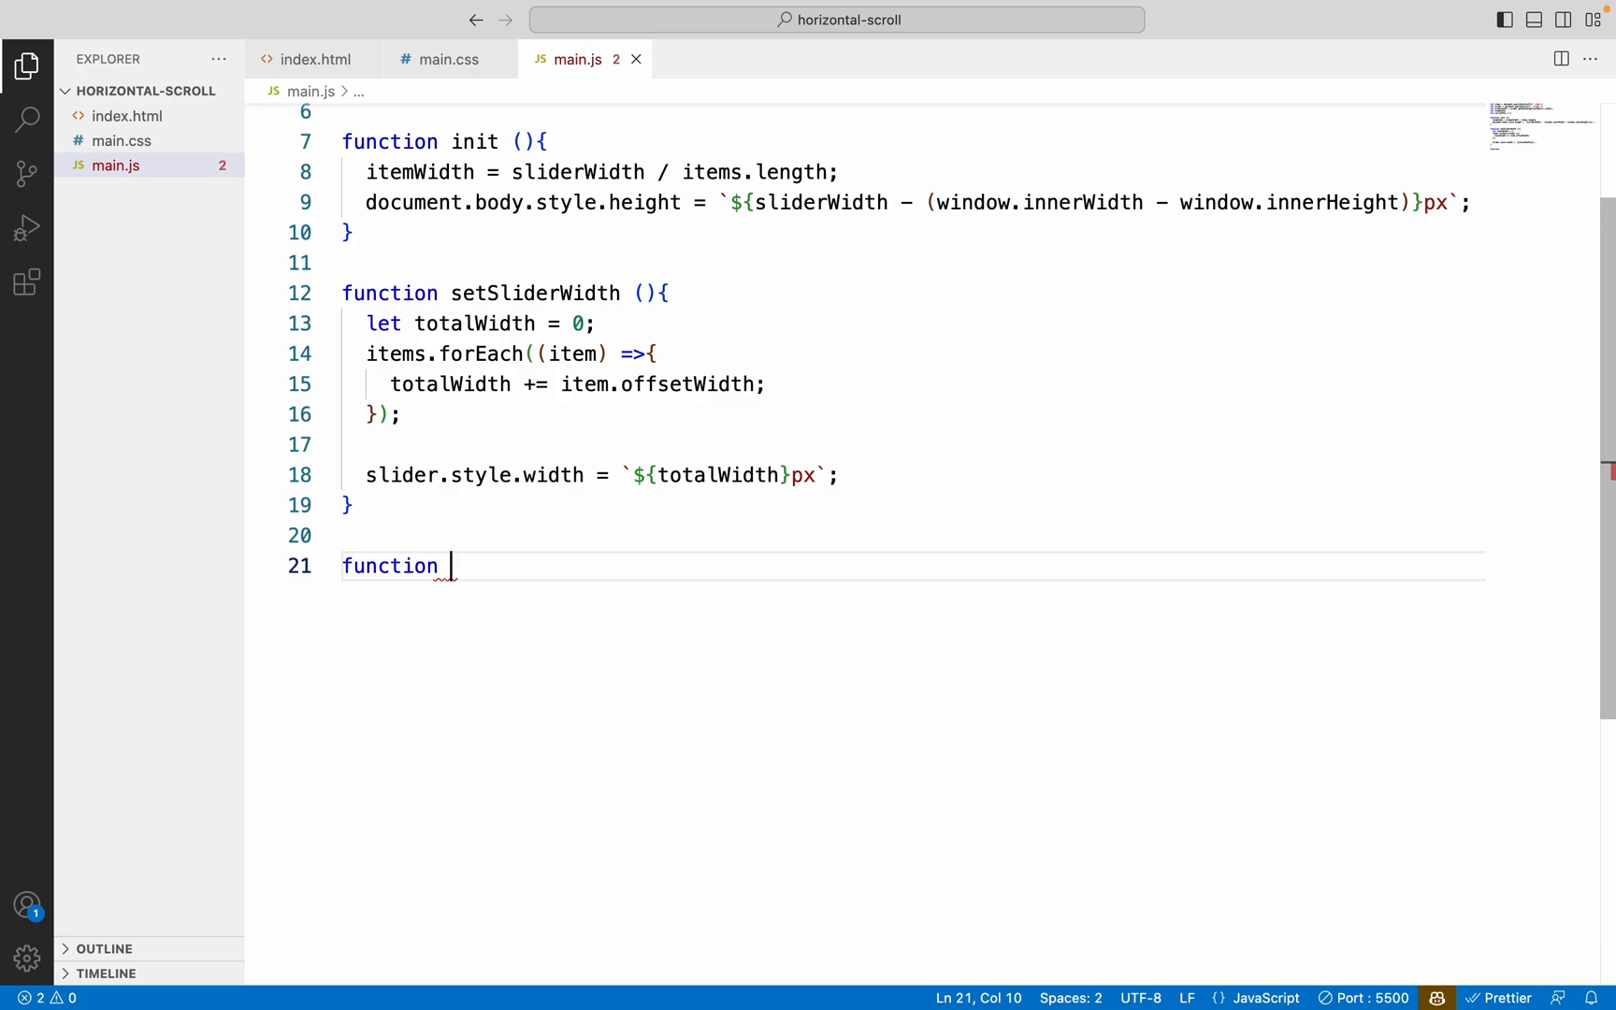
type("animate")
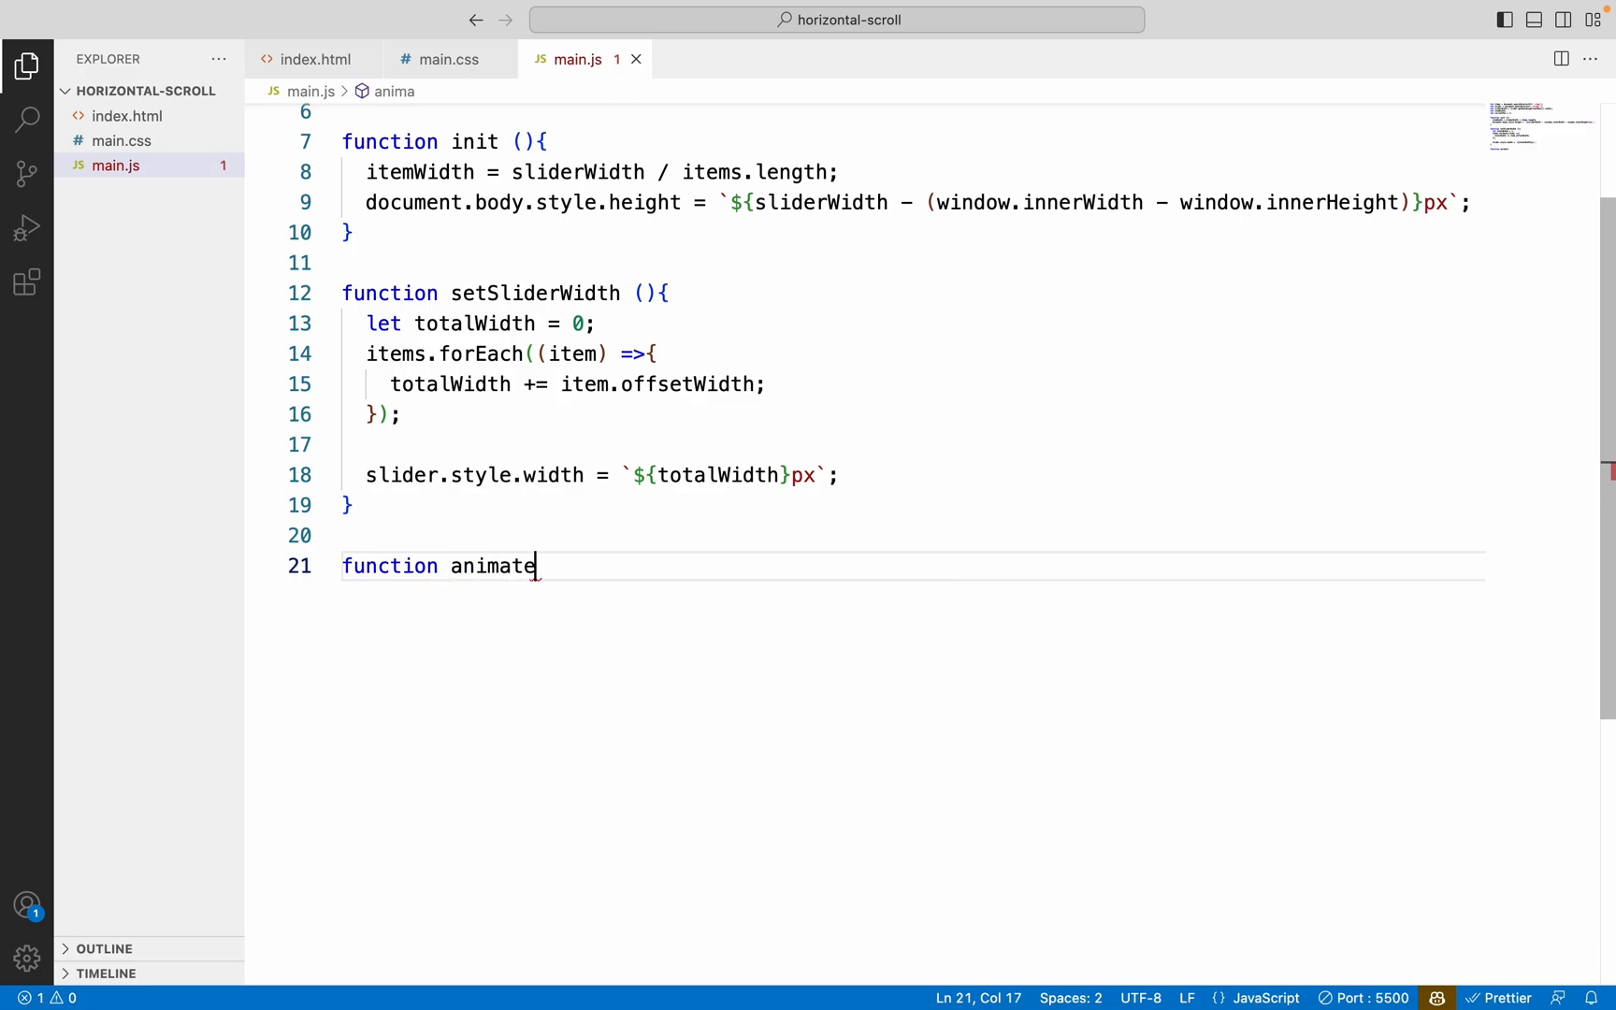
type("(){")
key("Return")
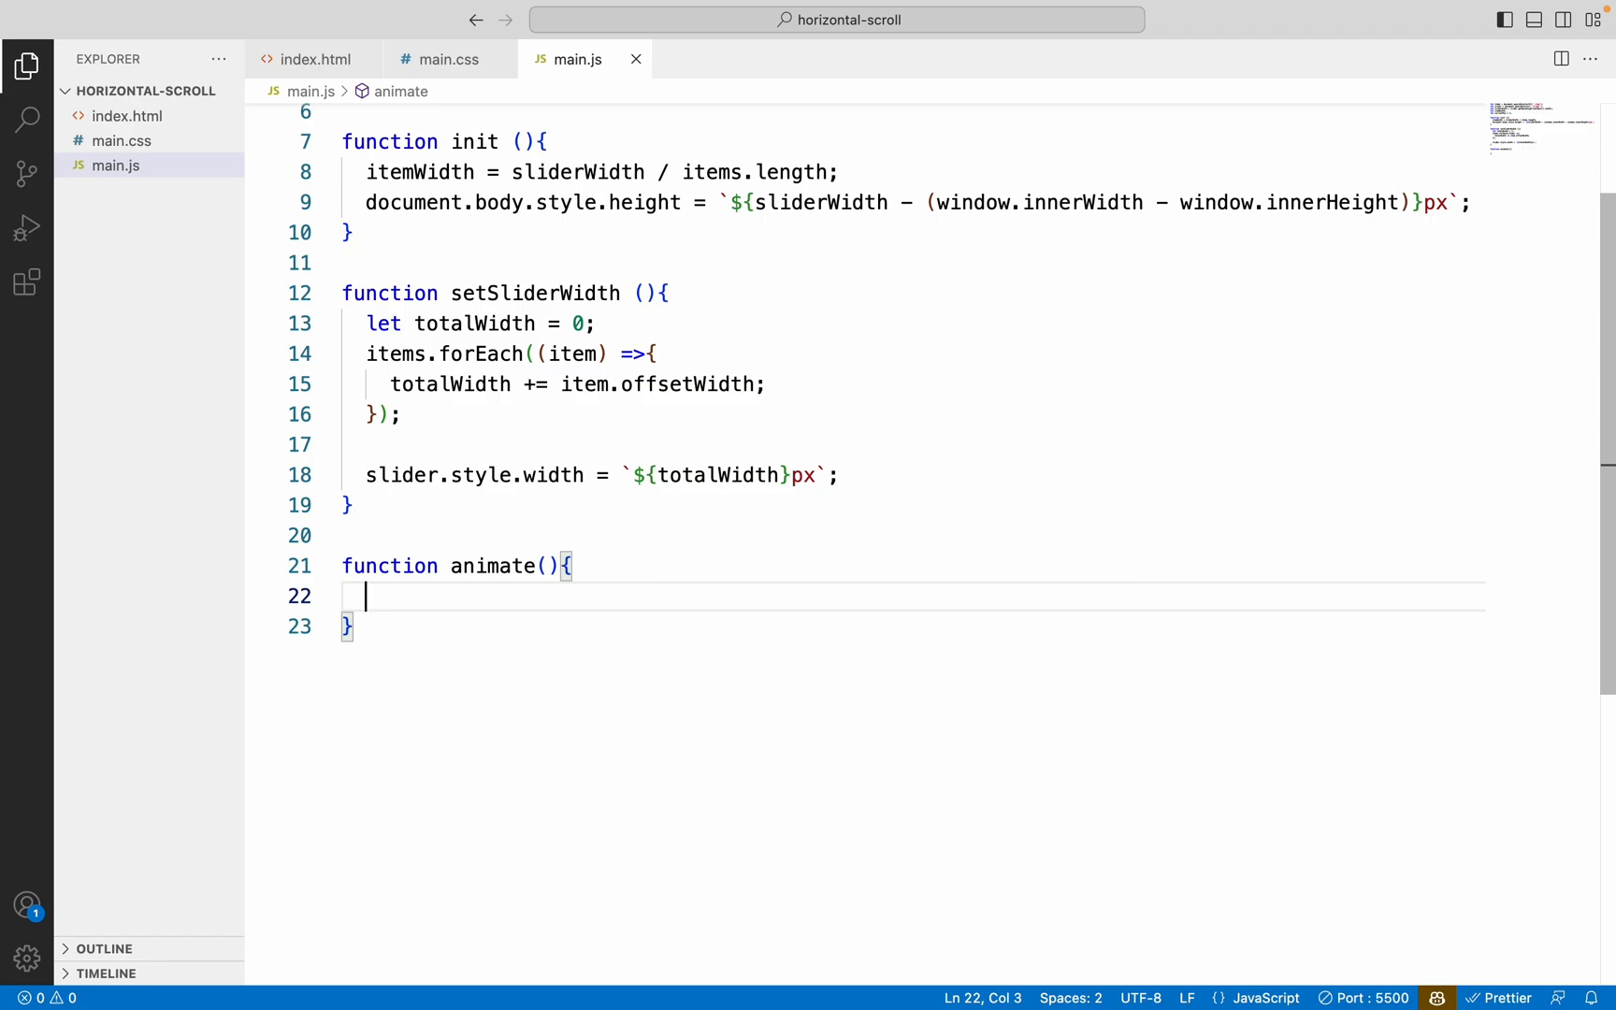
type("init(")
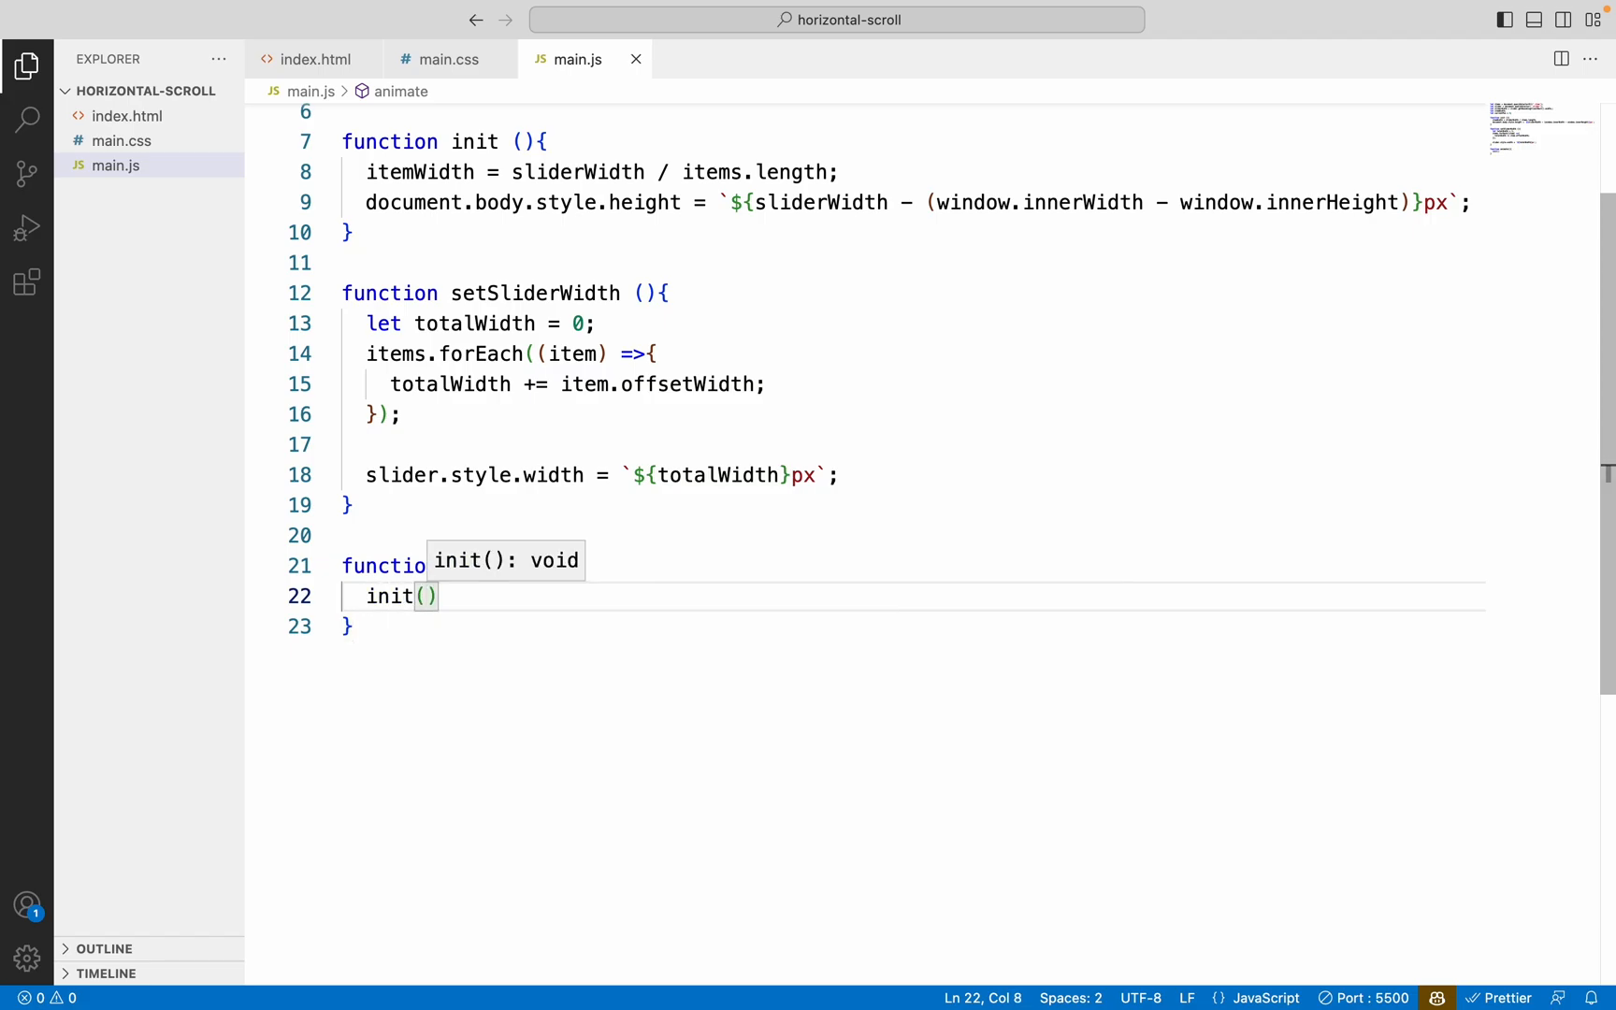
type(");")
key("Return")
type("set")
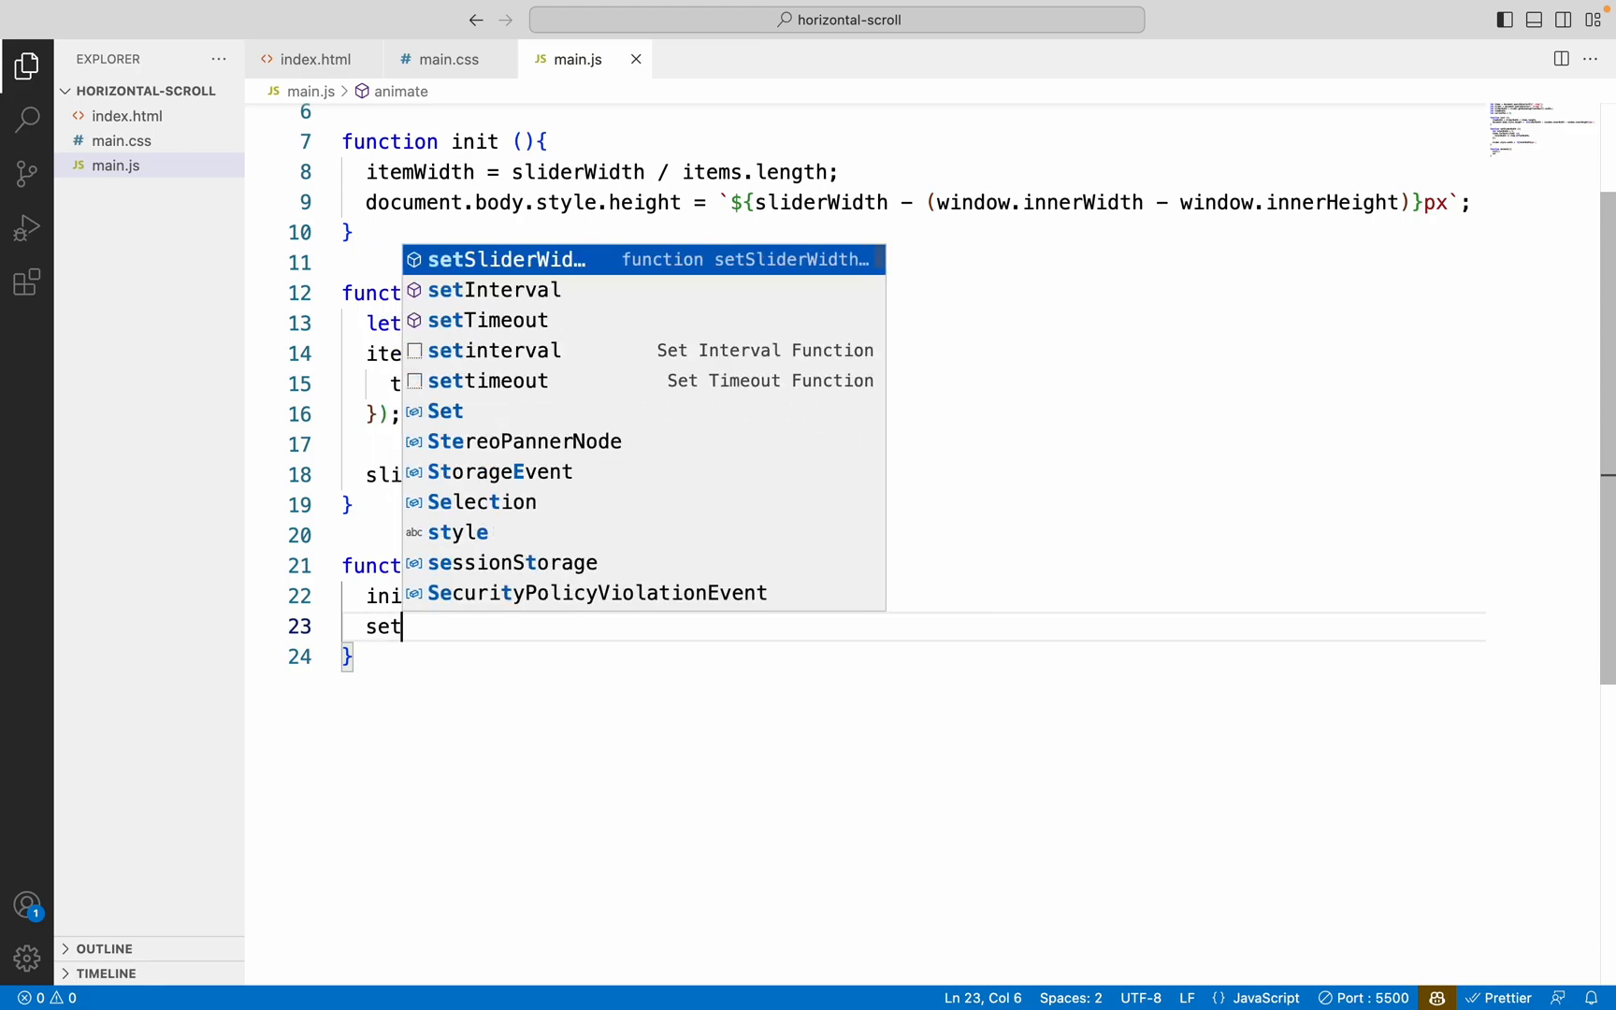
key("Tab")
type("();")
key("Return")
type("currentPos")
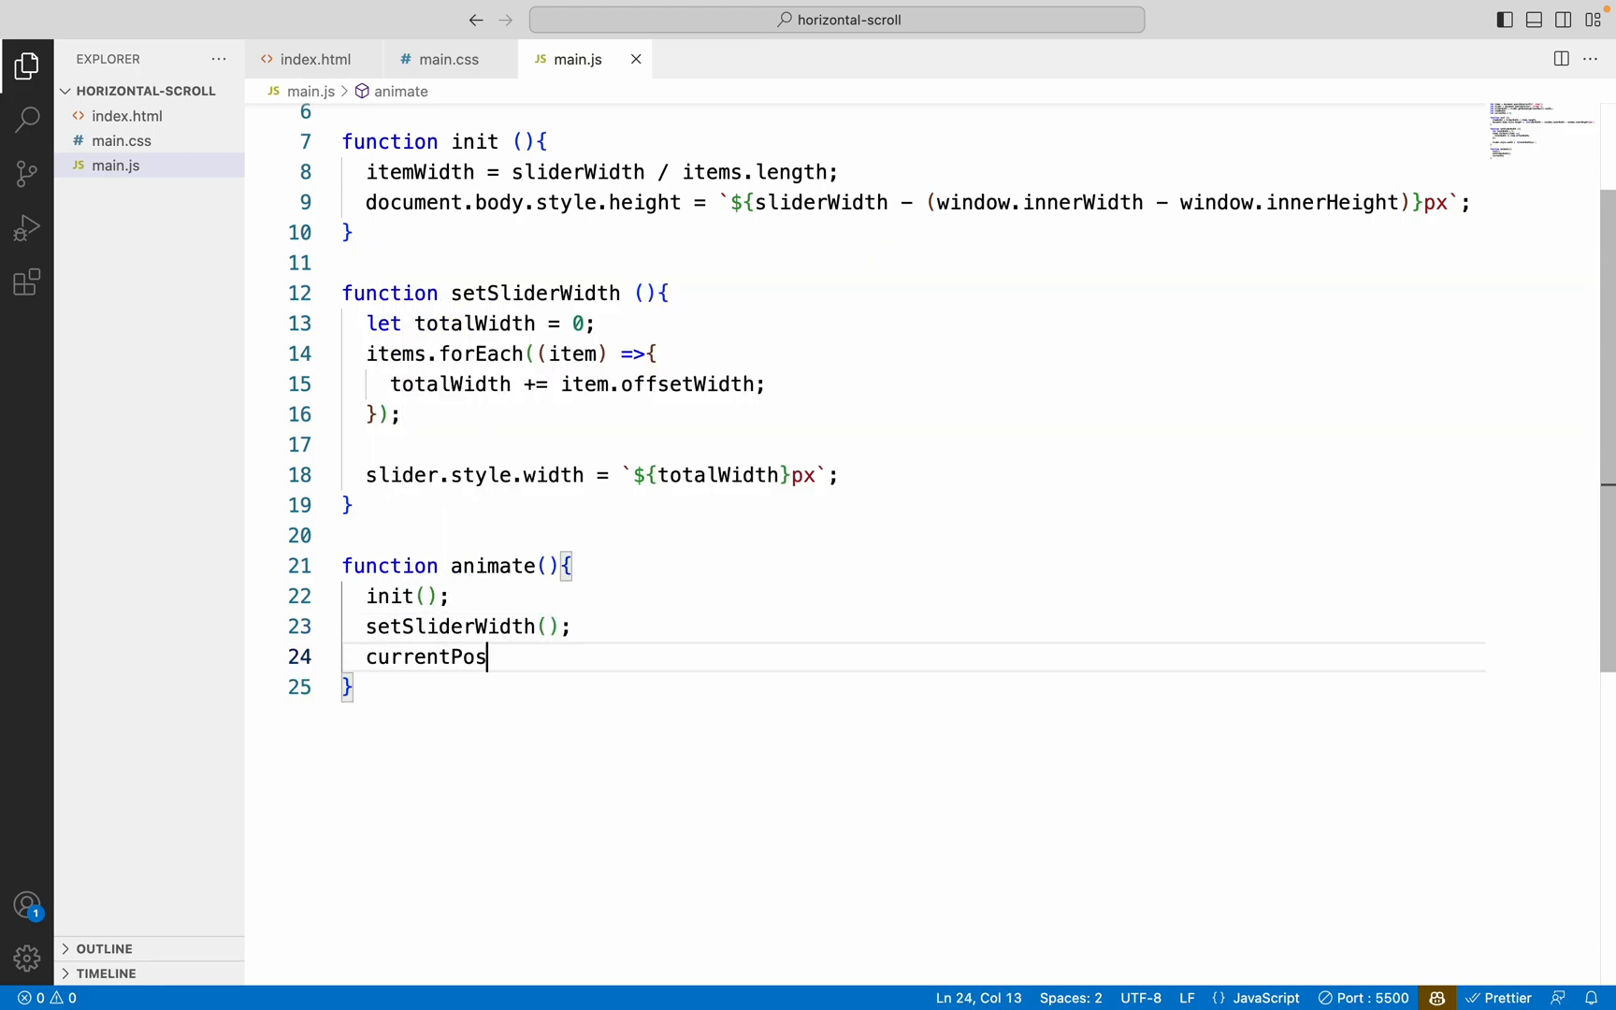
type(" = ")
type("wind")
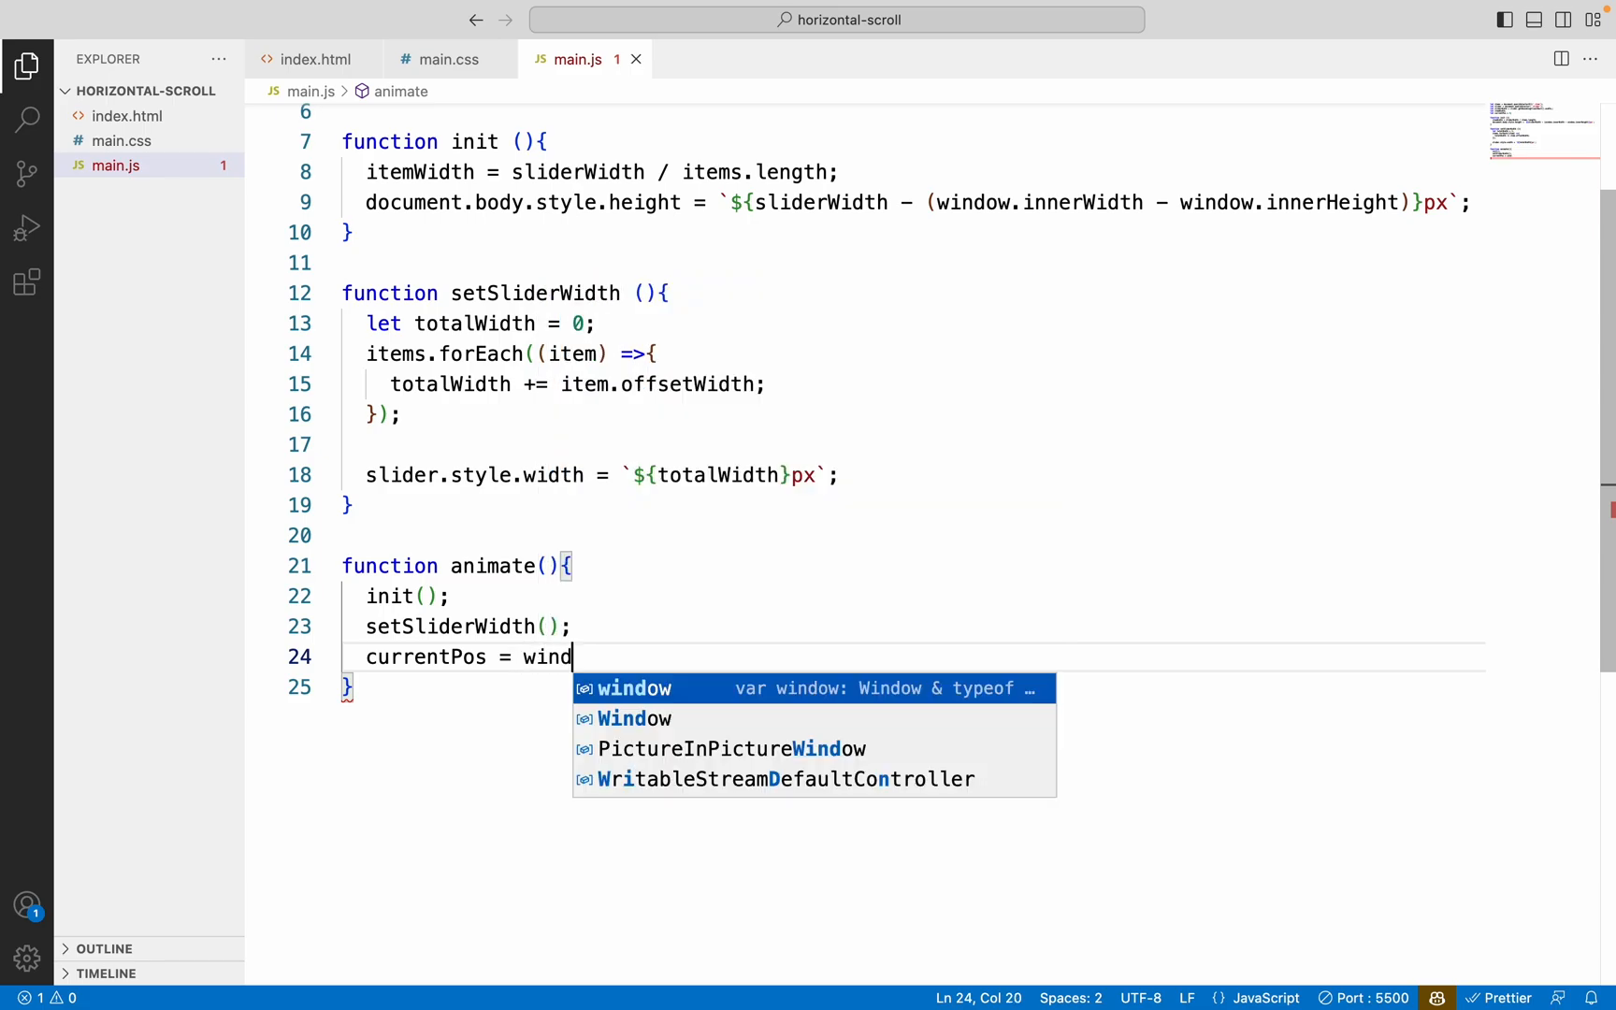
type("ow.scr")
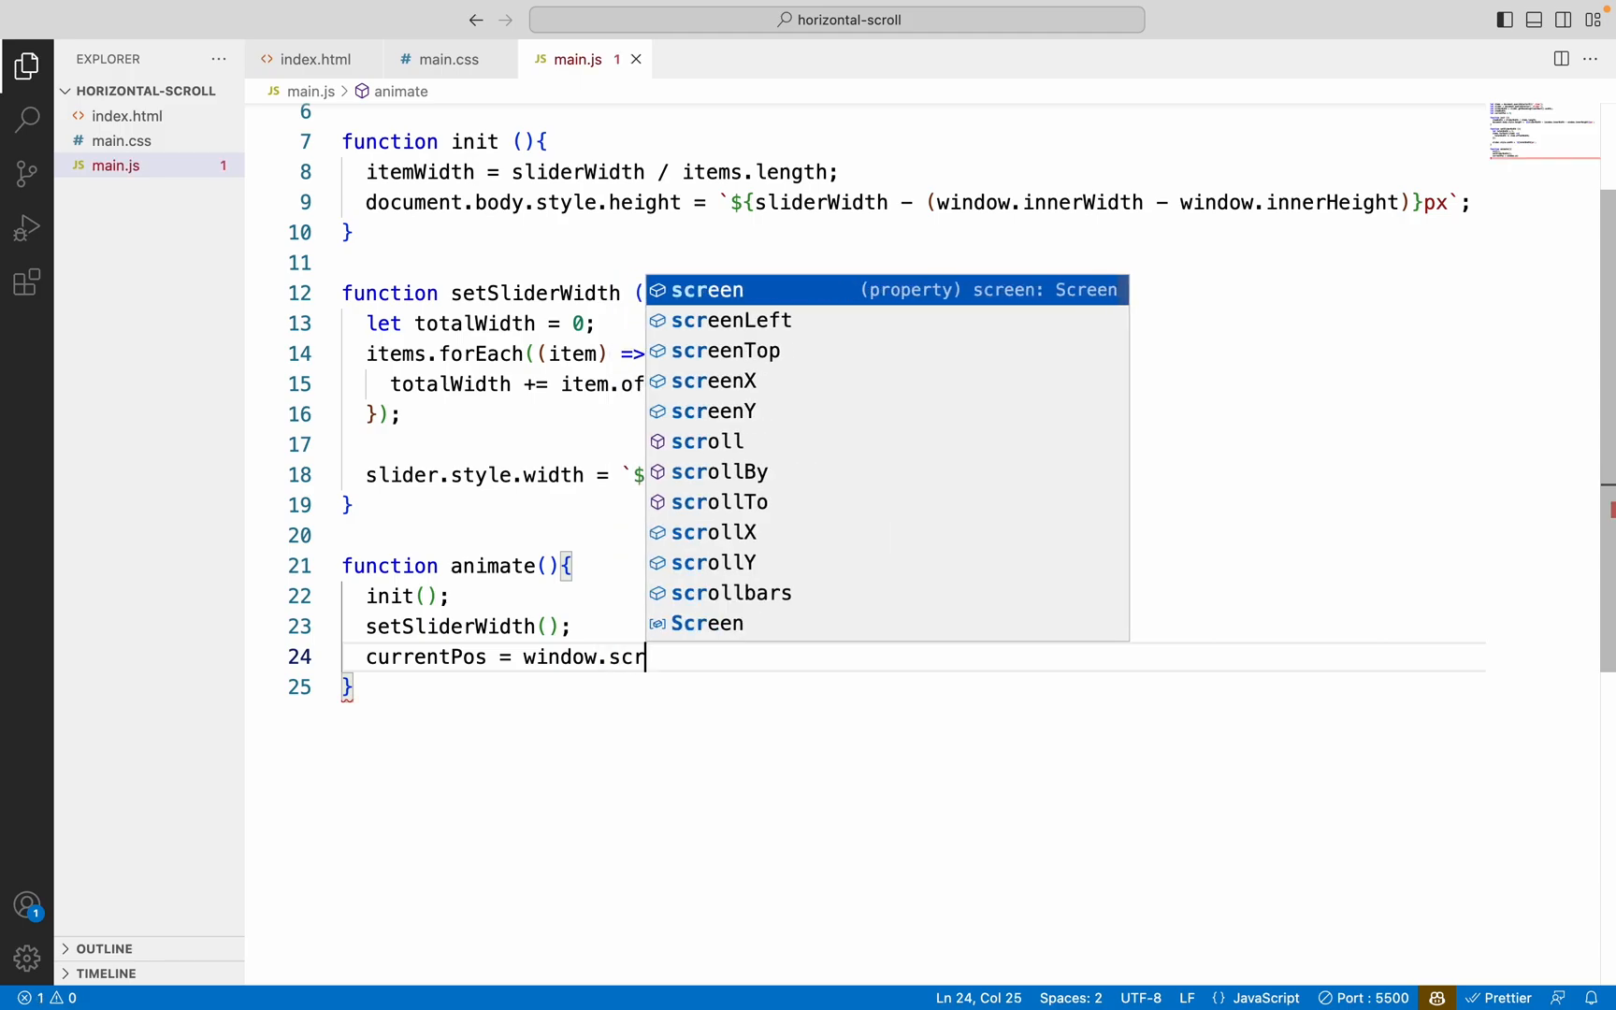
type("ollY;")
key("Return")
type("sli")
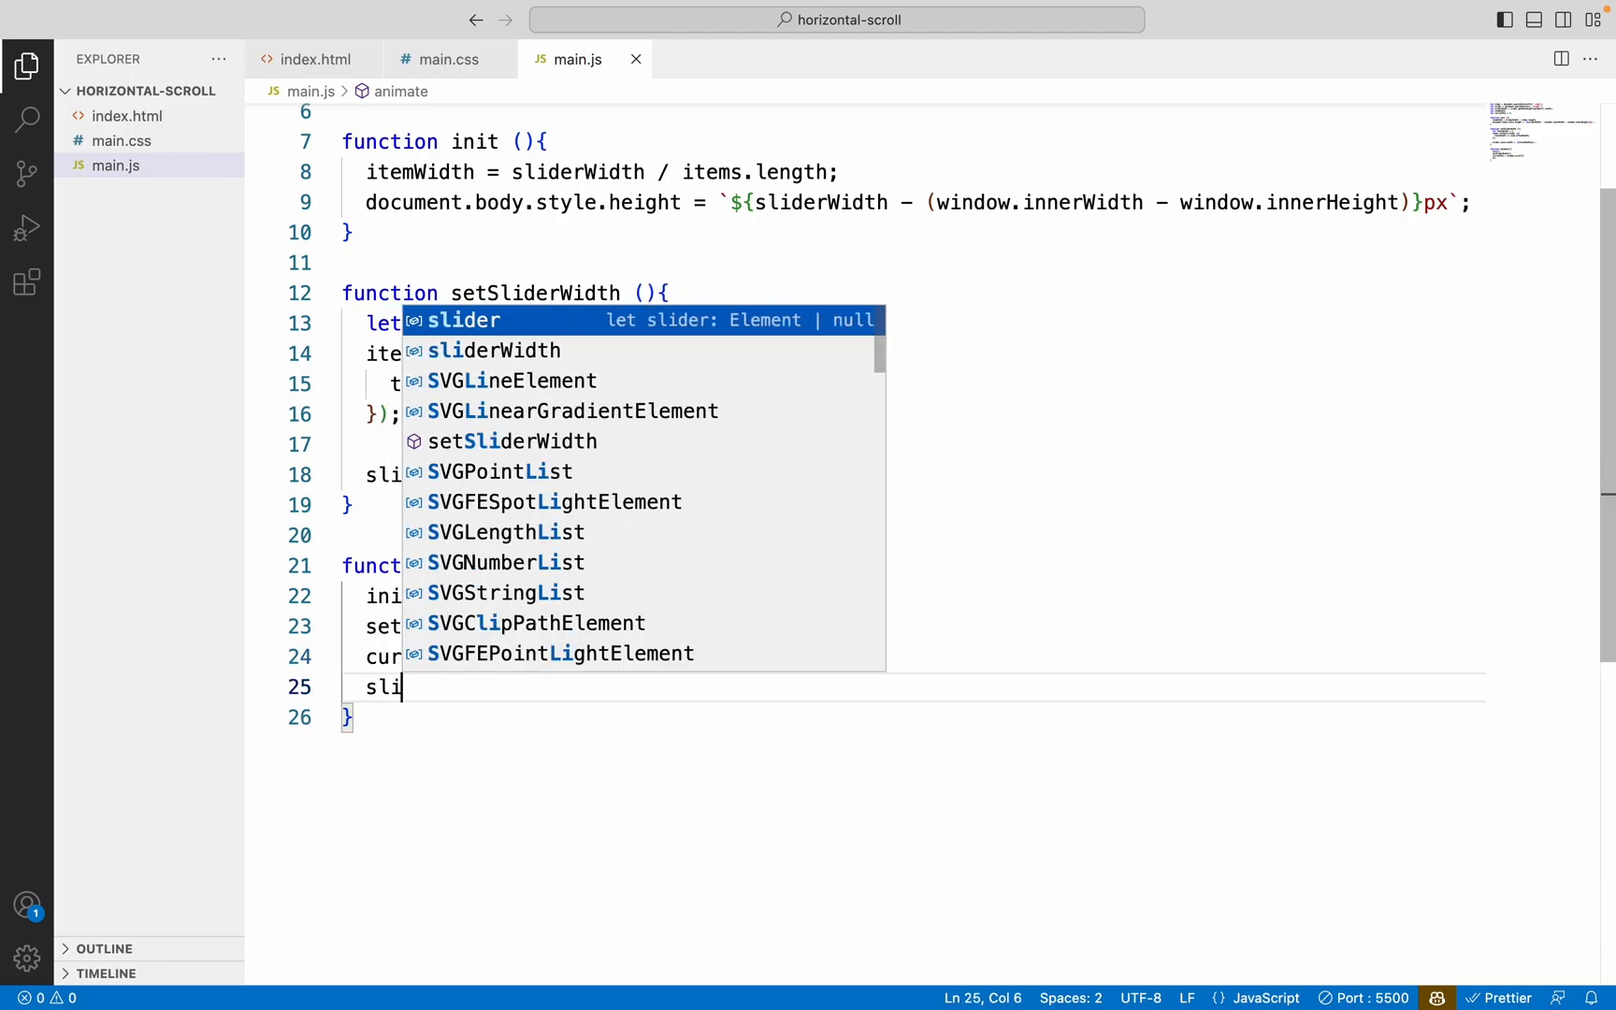
type("der.styl")
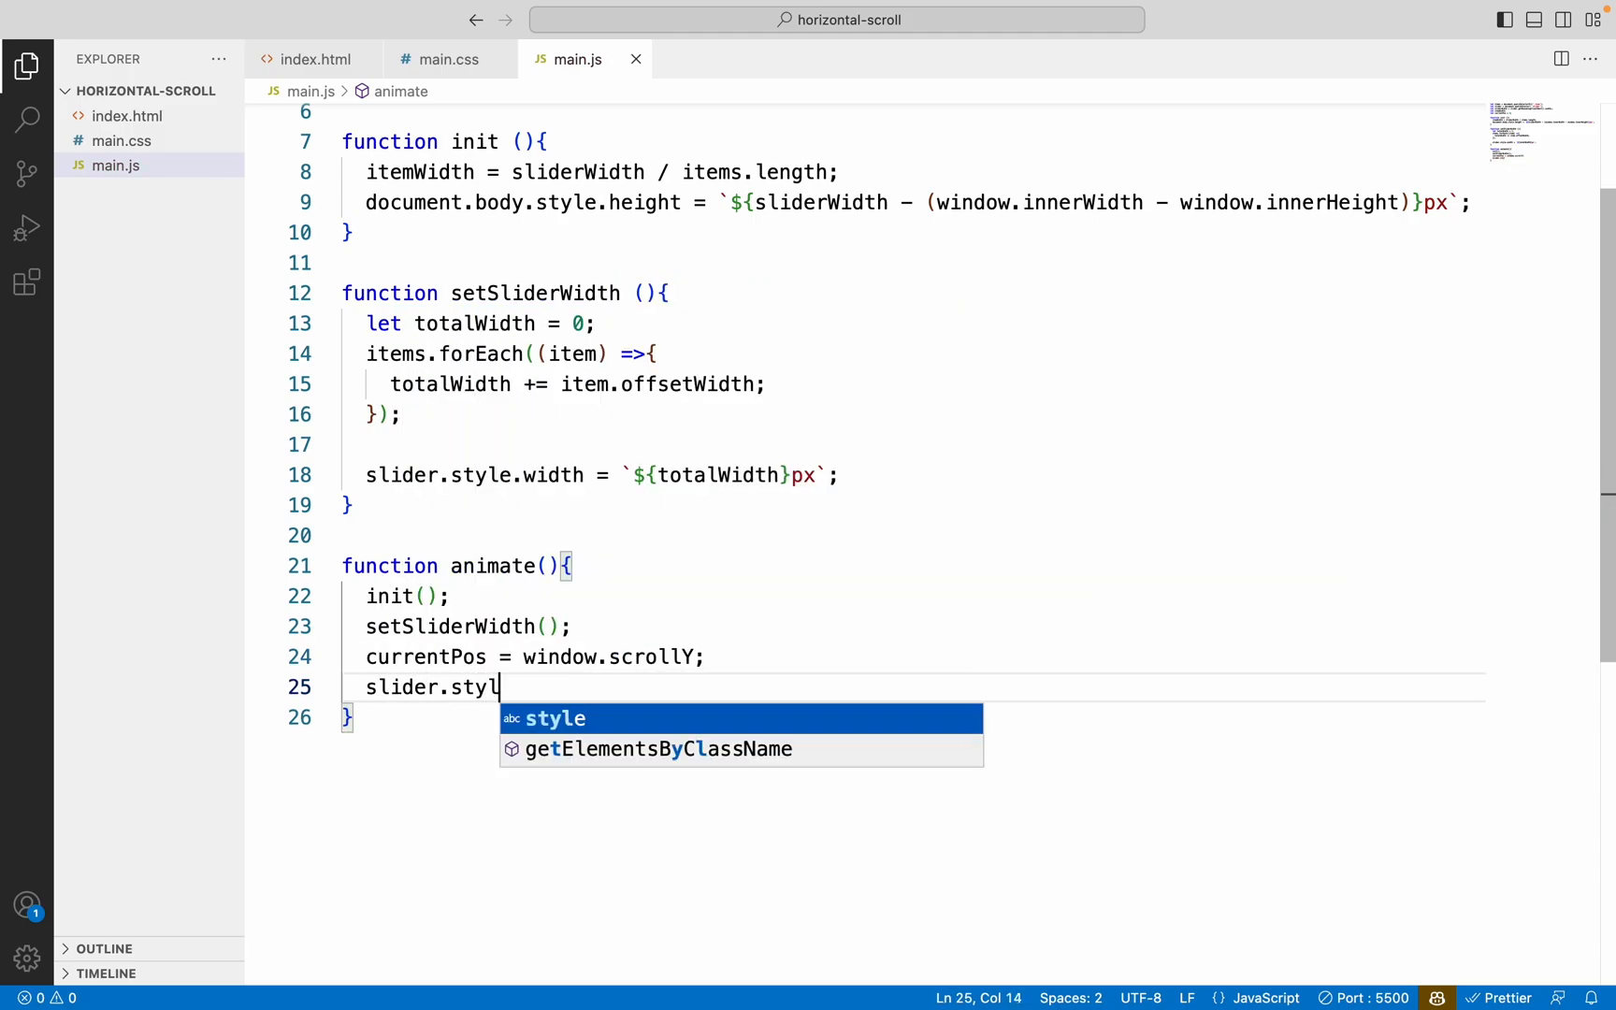
type("e.tran")
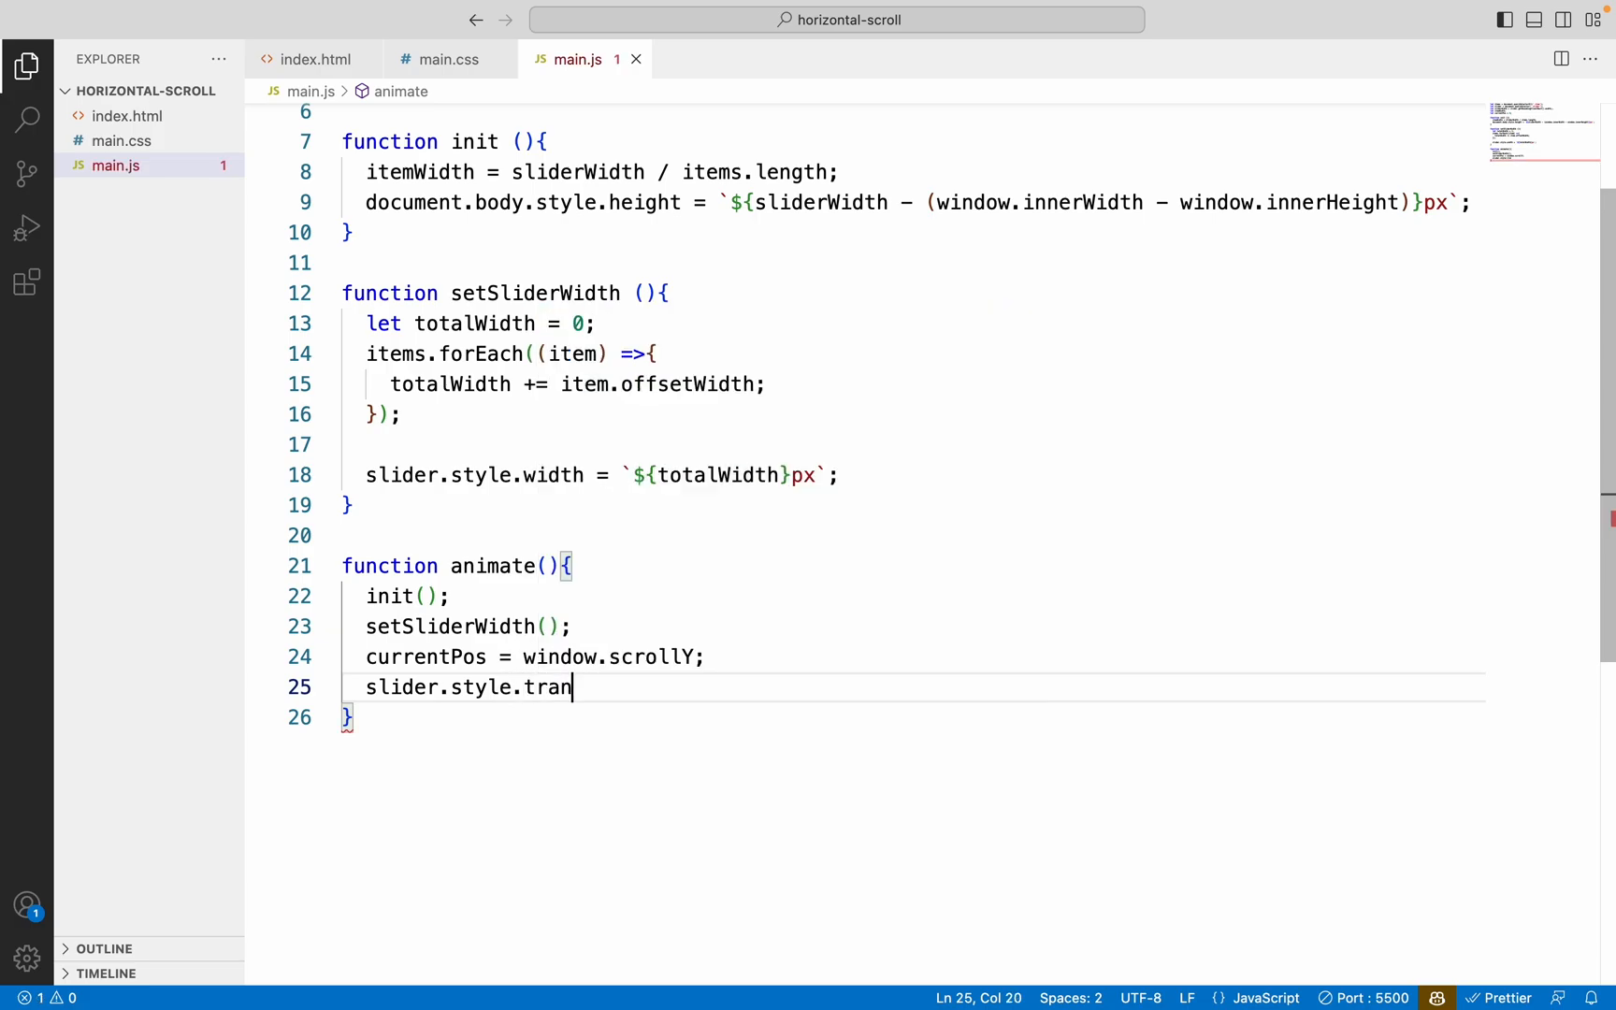
type("sfom")
type(" = `tr")
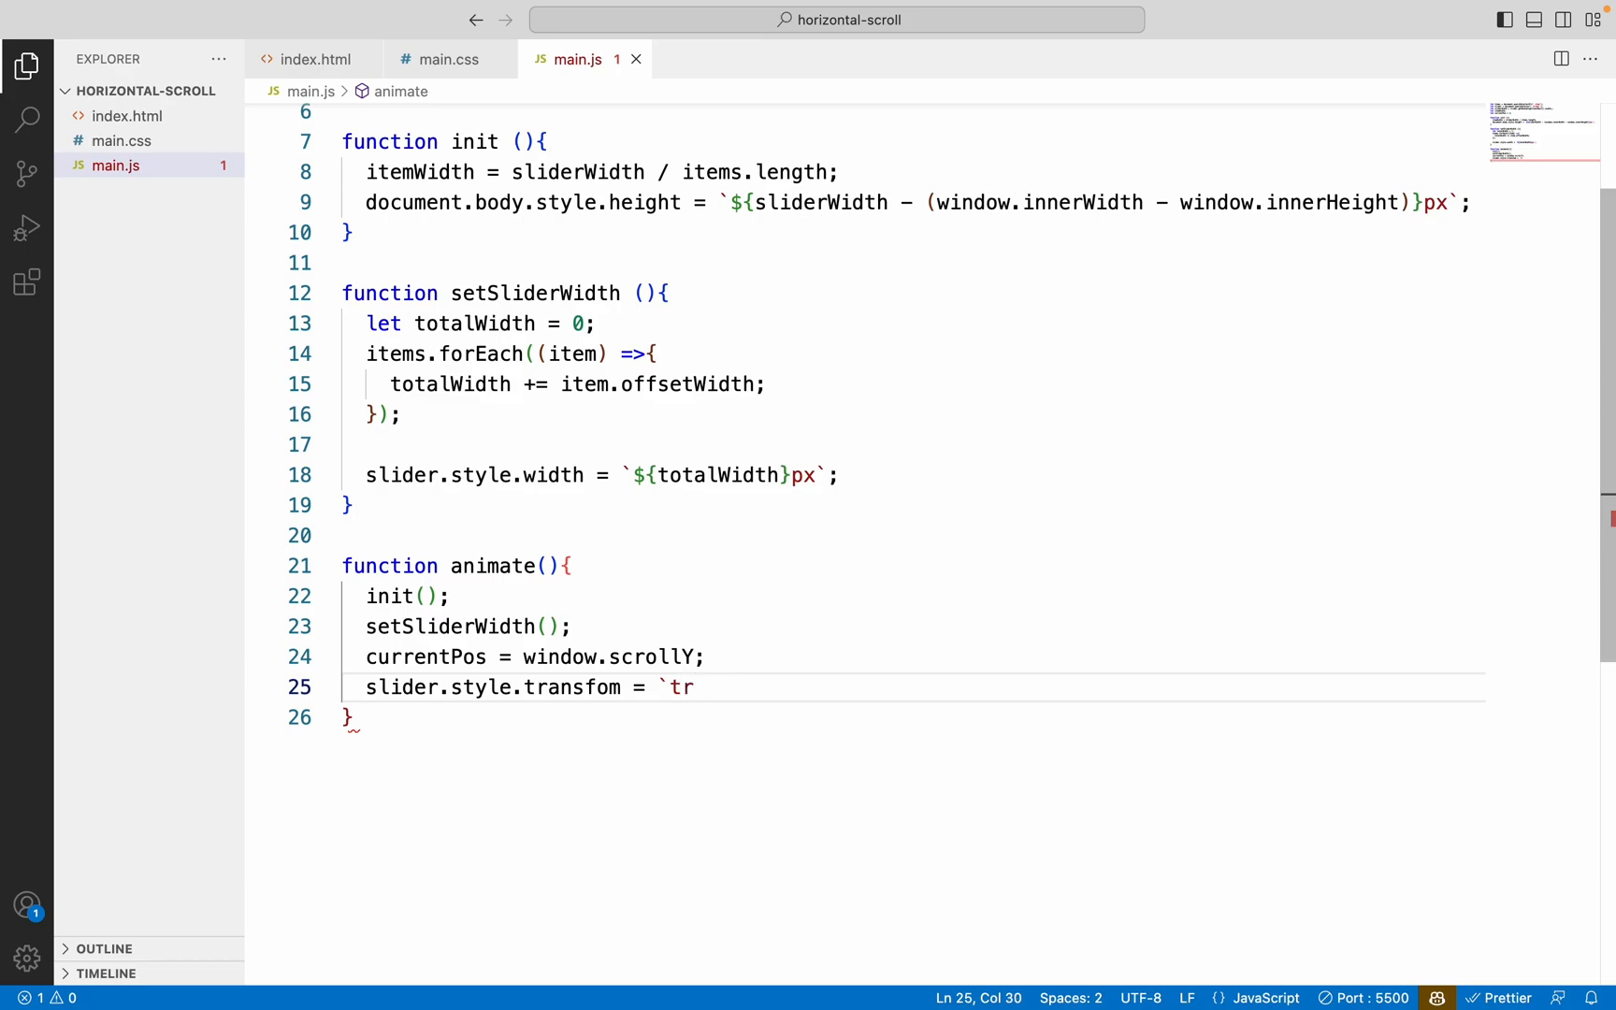
type("anslateX")
type("(${curre")
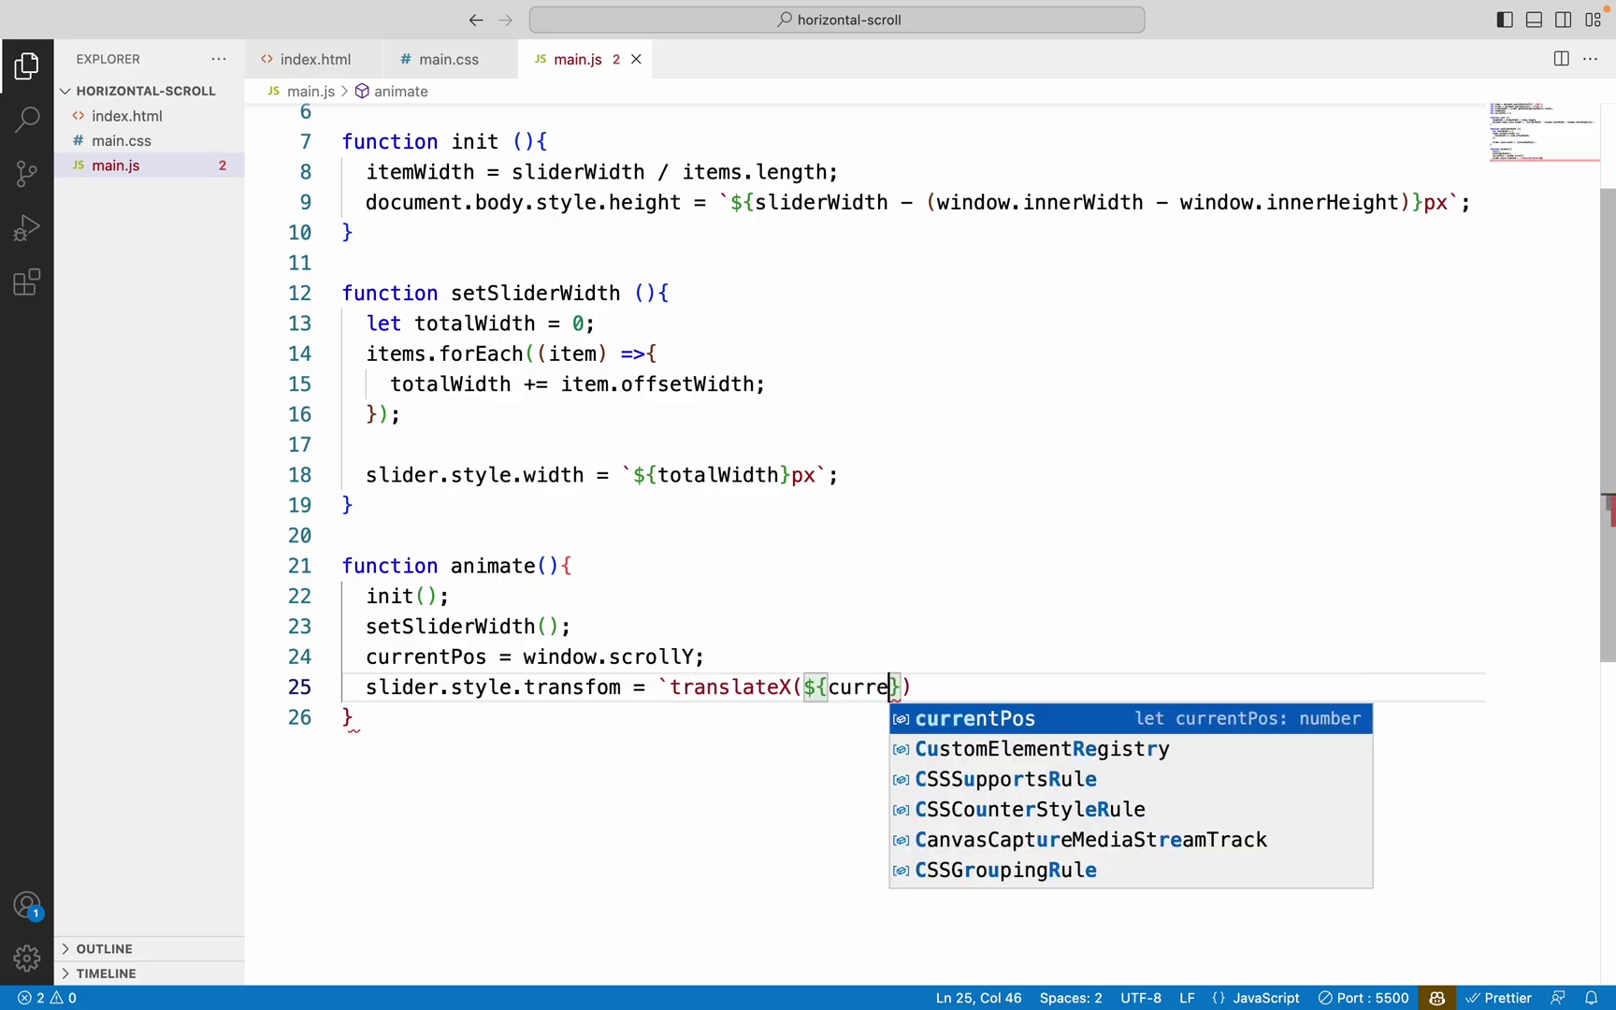
Set slider transform to translateX(currentPos px) and add requestAnimationFrame(animate)
key("Tab")
key("Right")
type("px)`;")
key("Return")
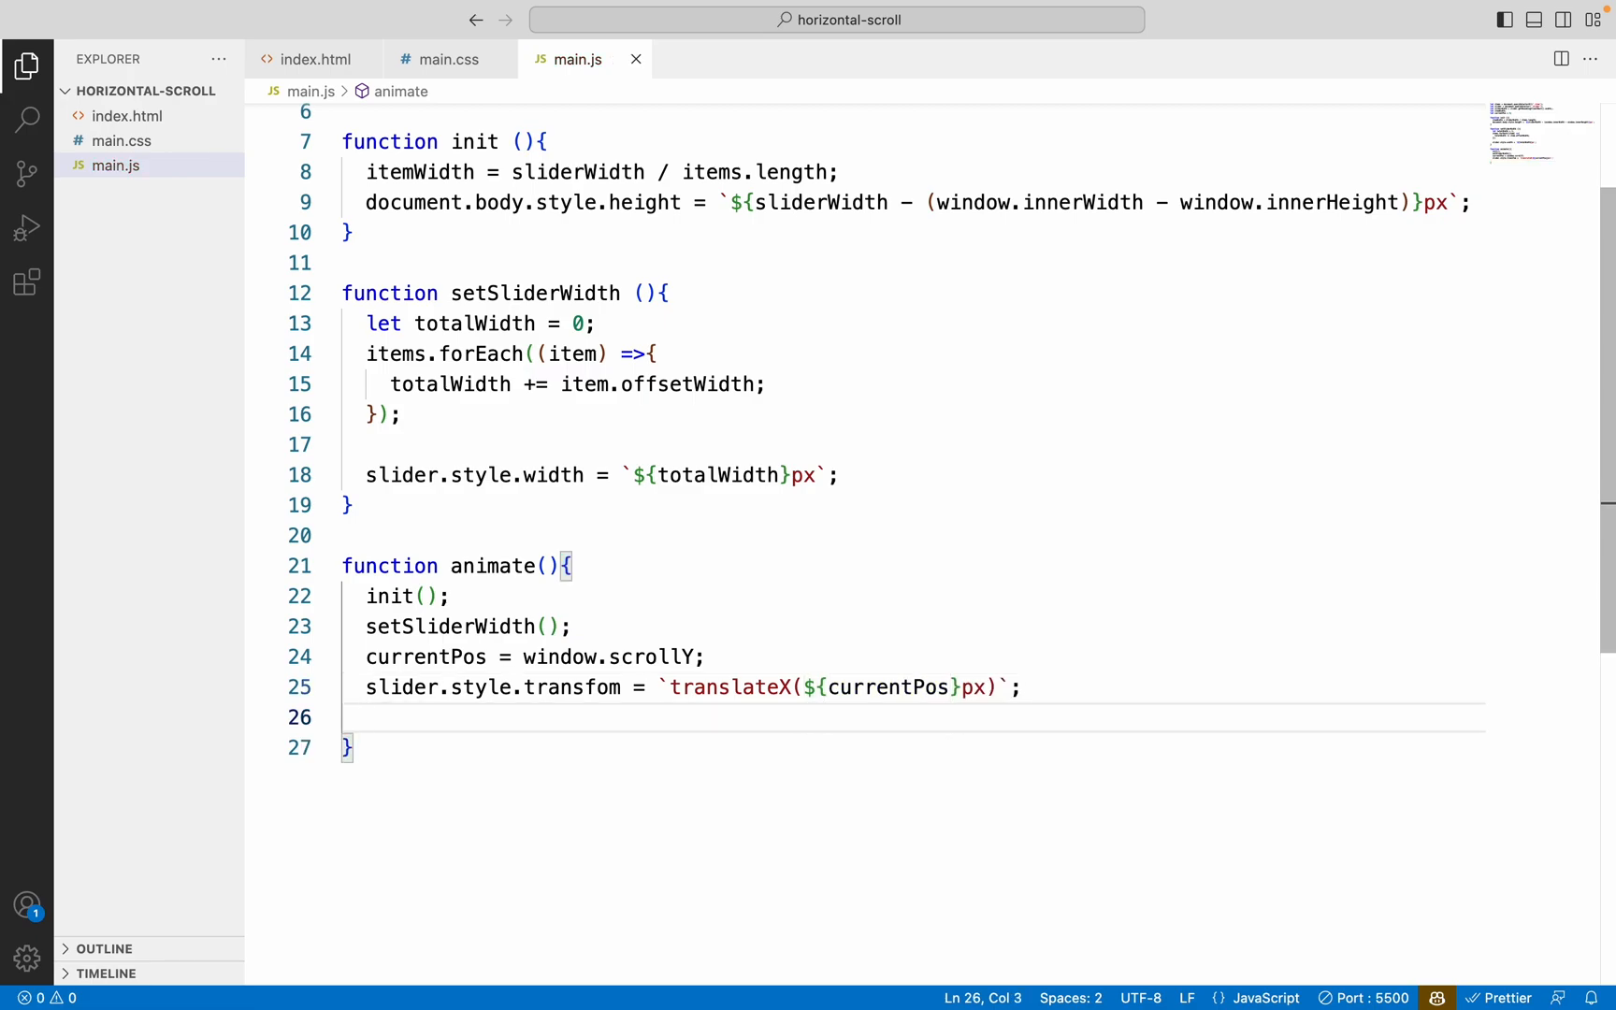
type("re")
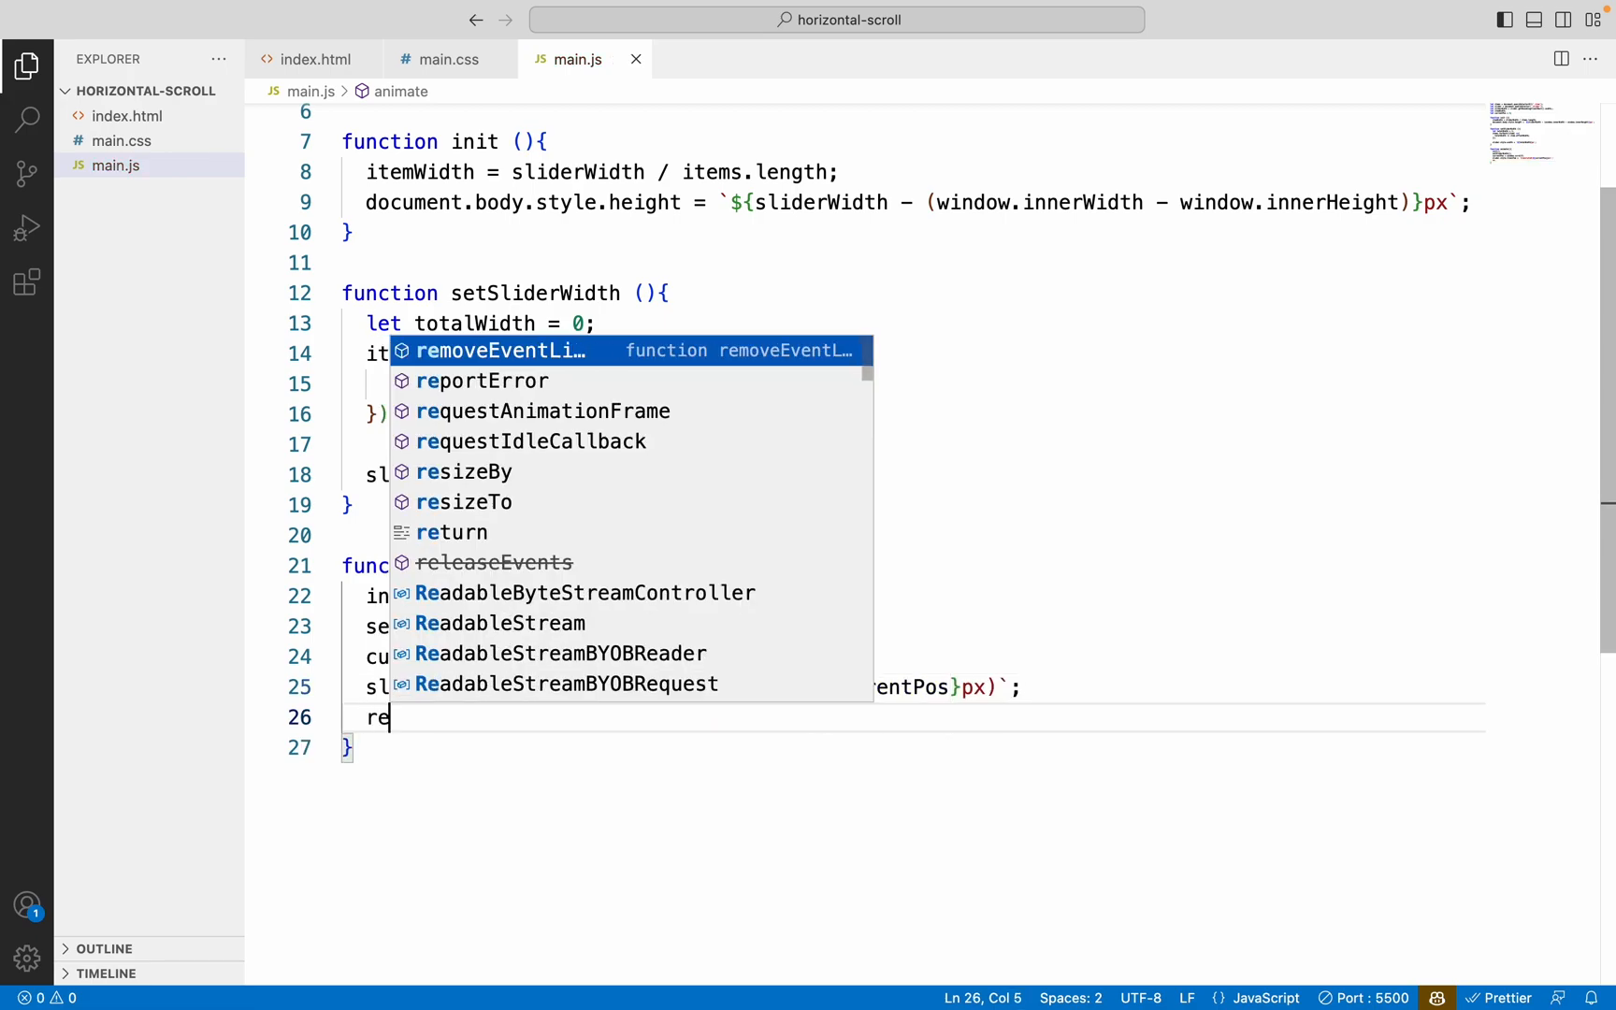
key("Down")
key("Down")
type("(")
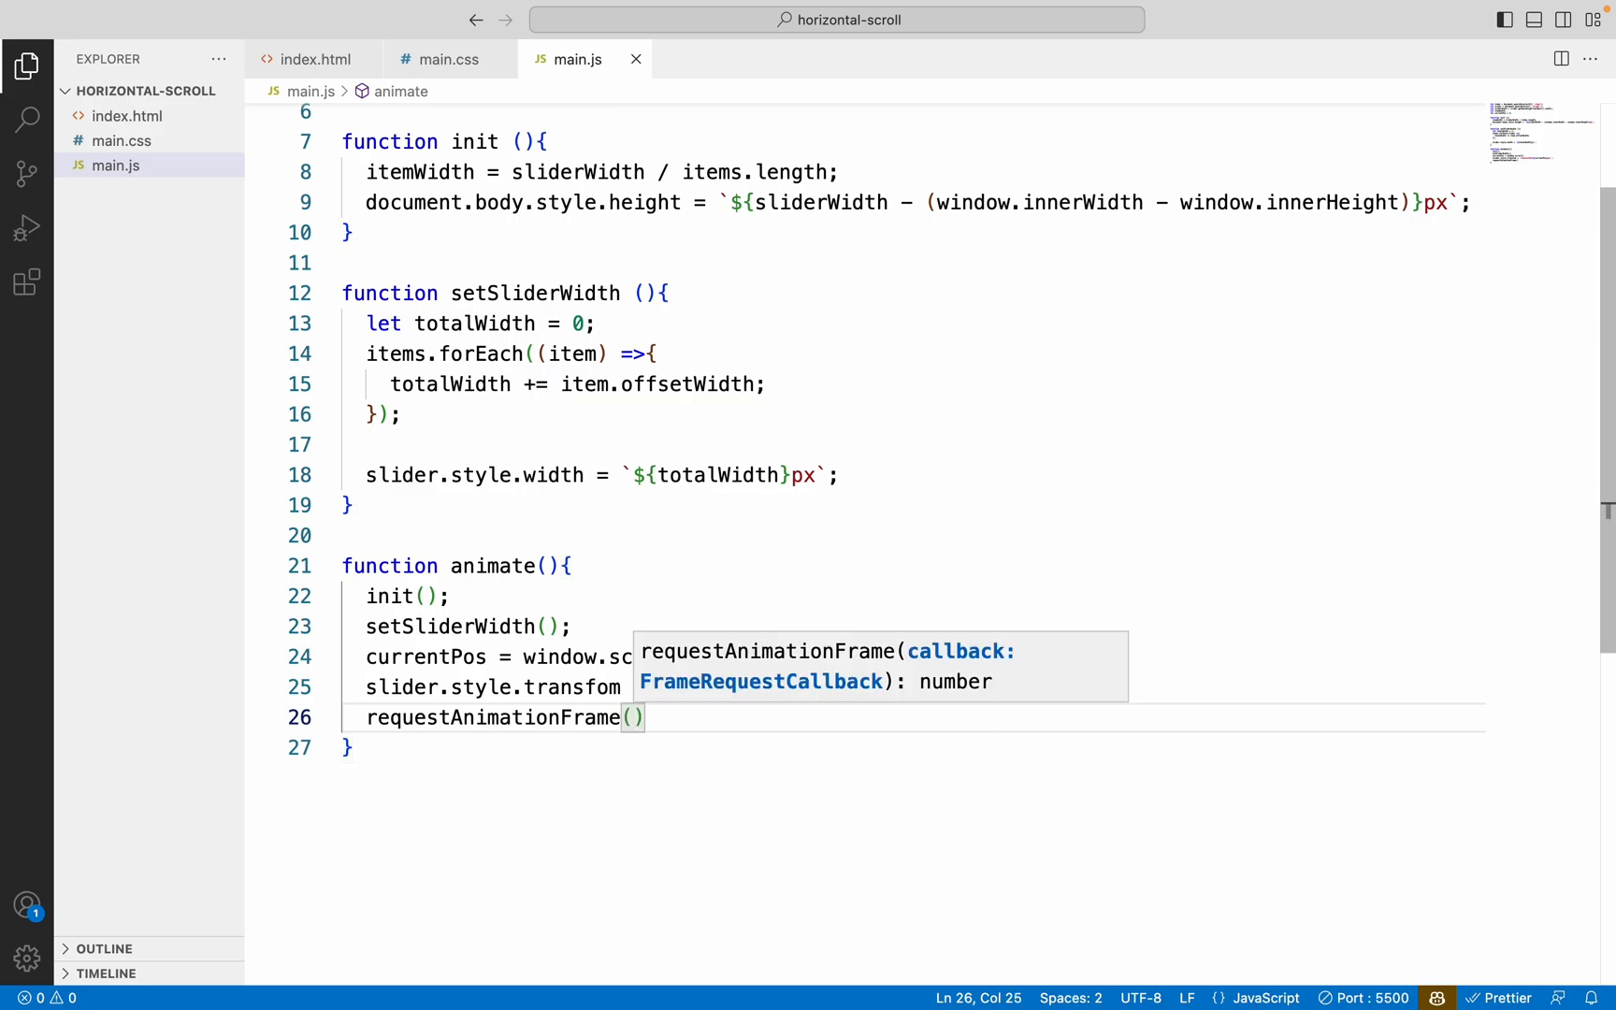
type("anit")
key("BackSpace")
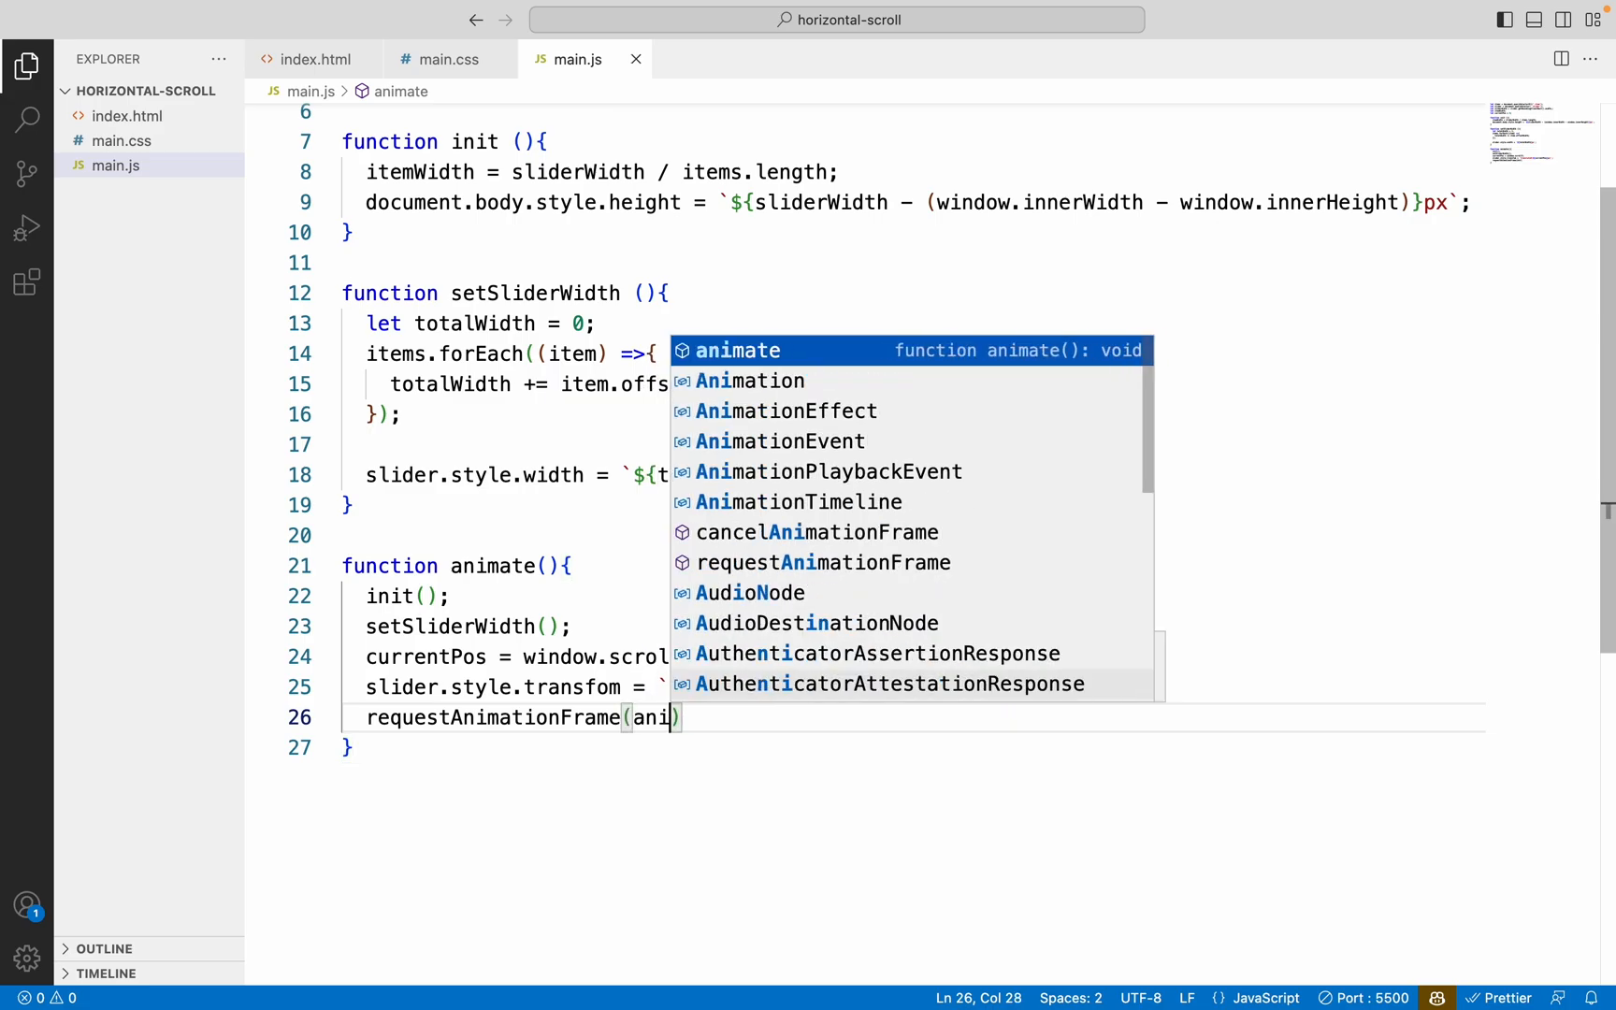
key("BackSpace")
type("imate")
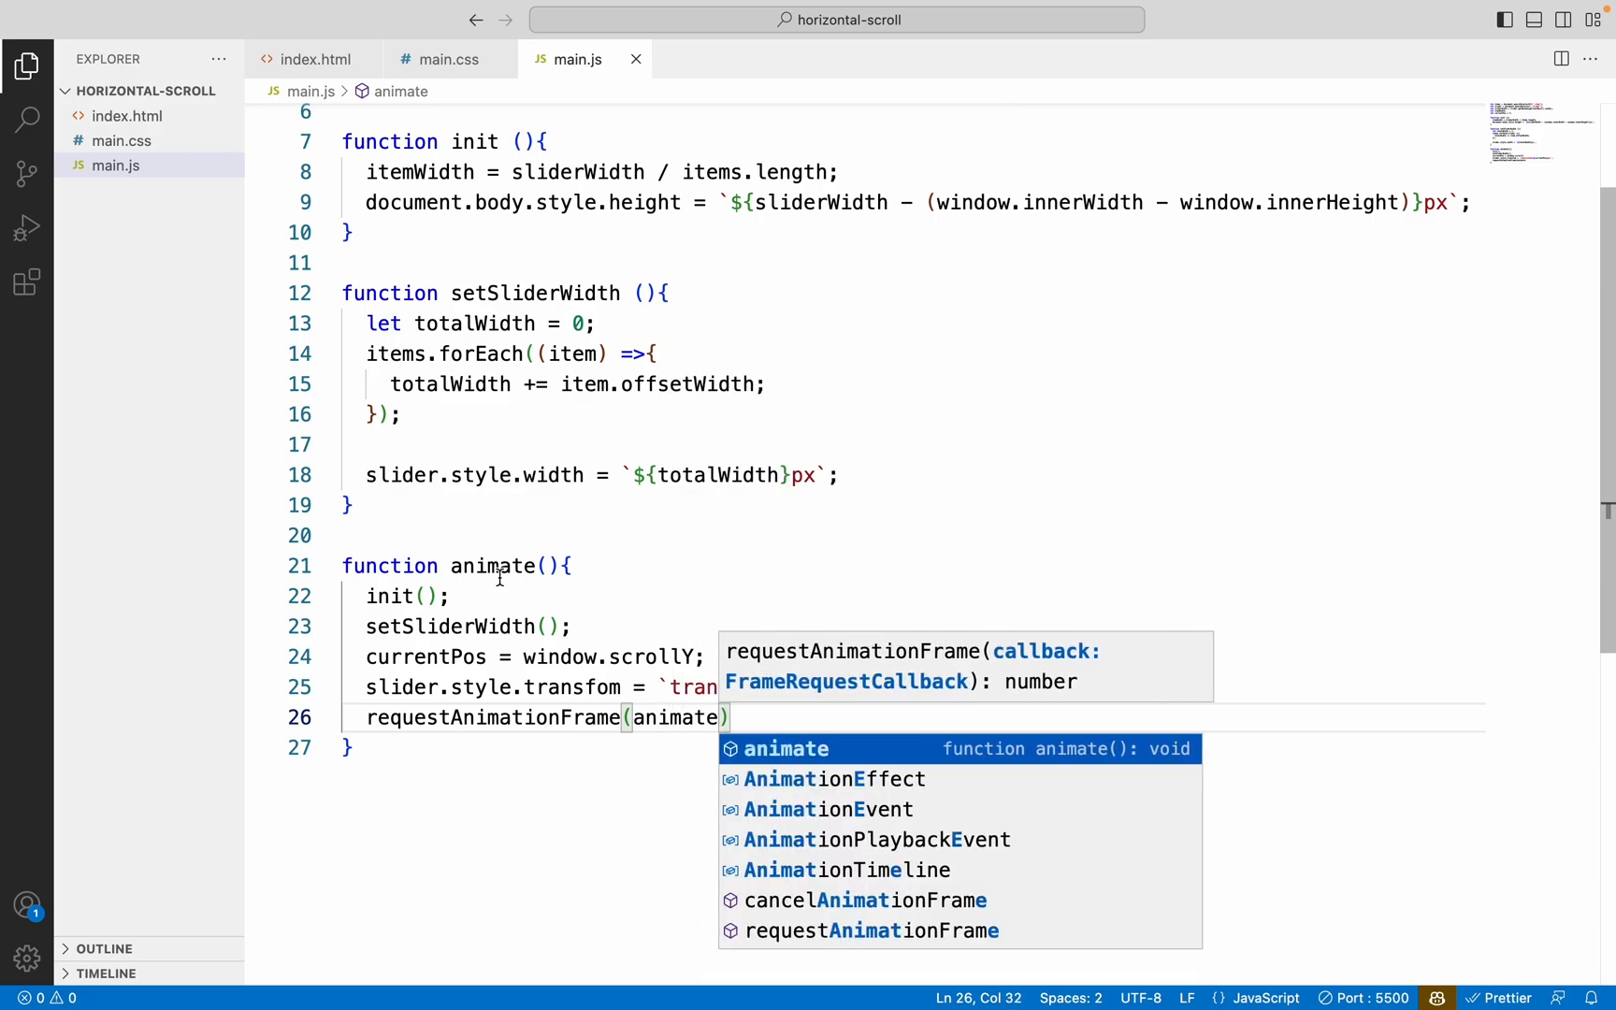
double_click(450, 566)
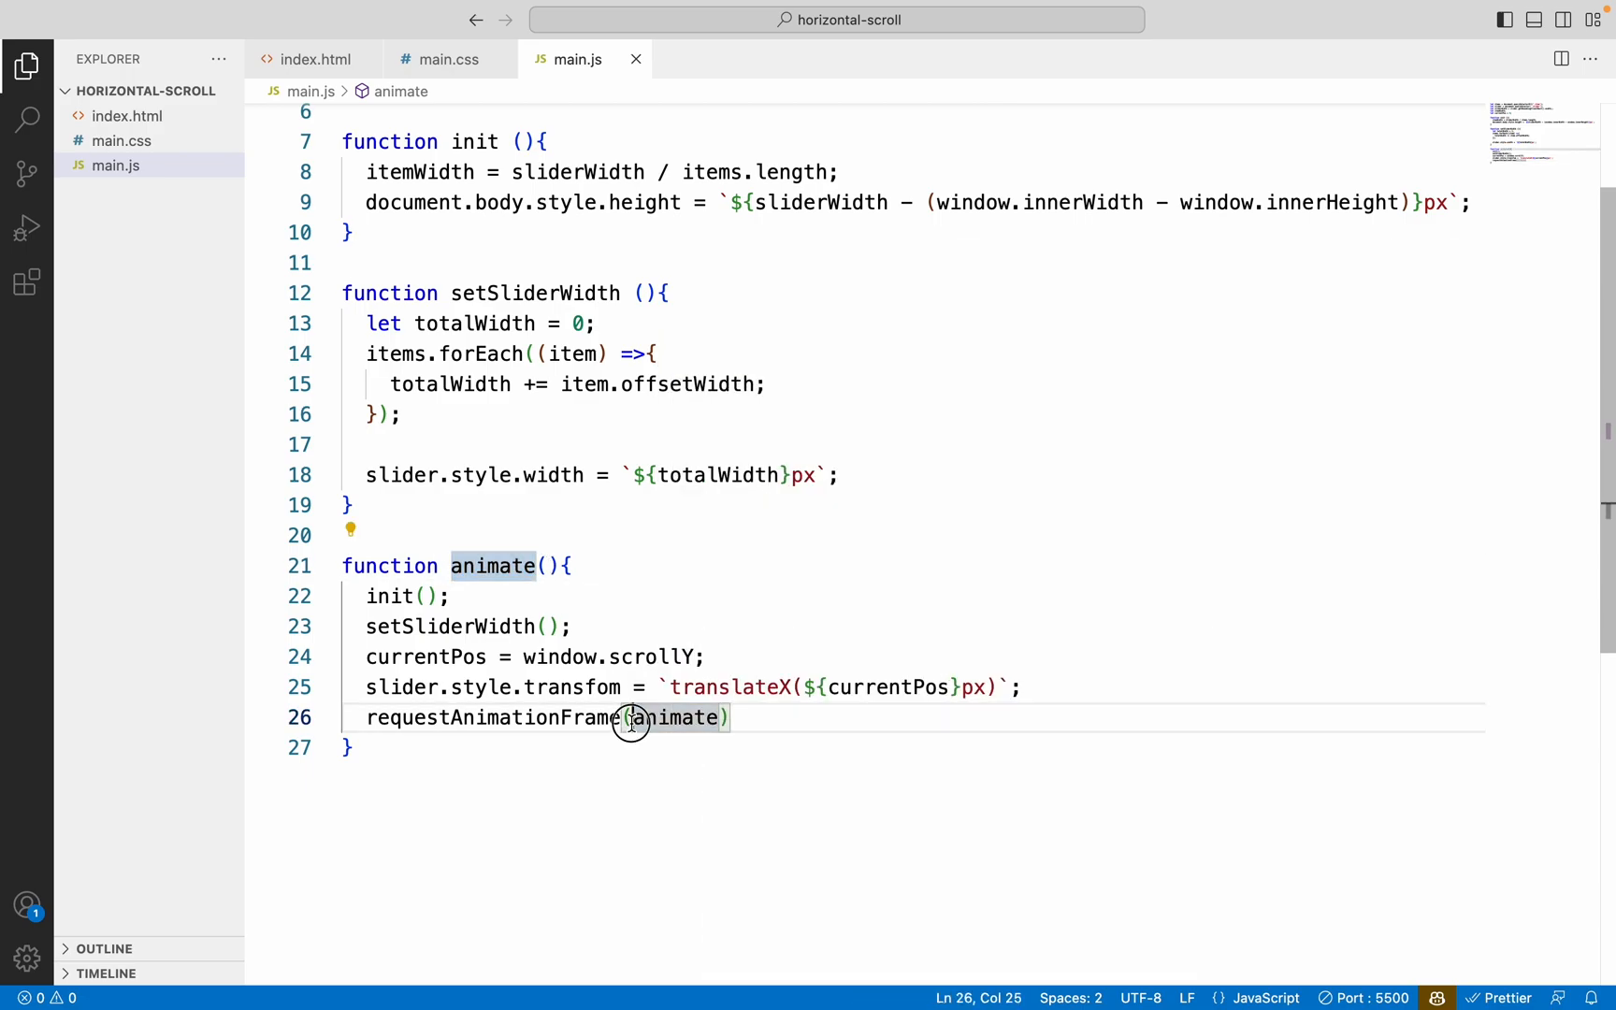
double_click(708, 718)
left_click(758, 719)
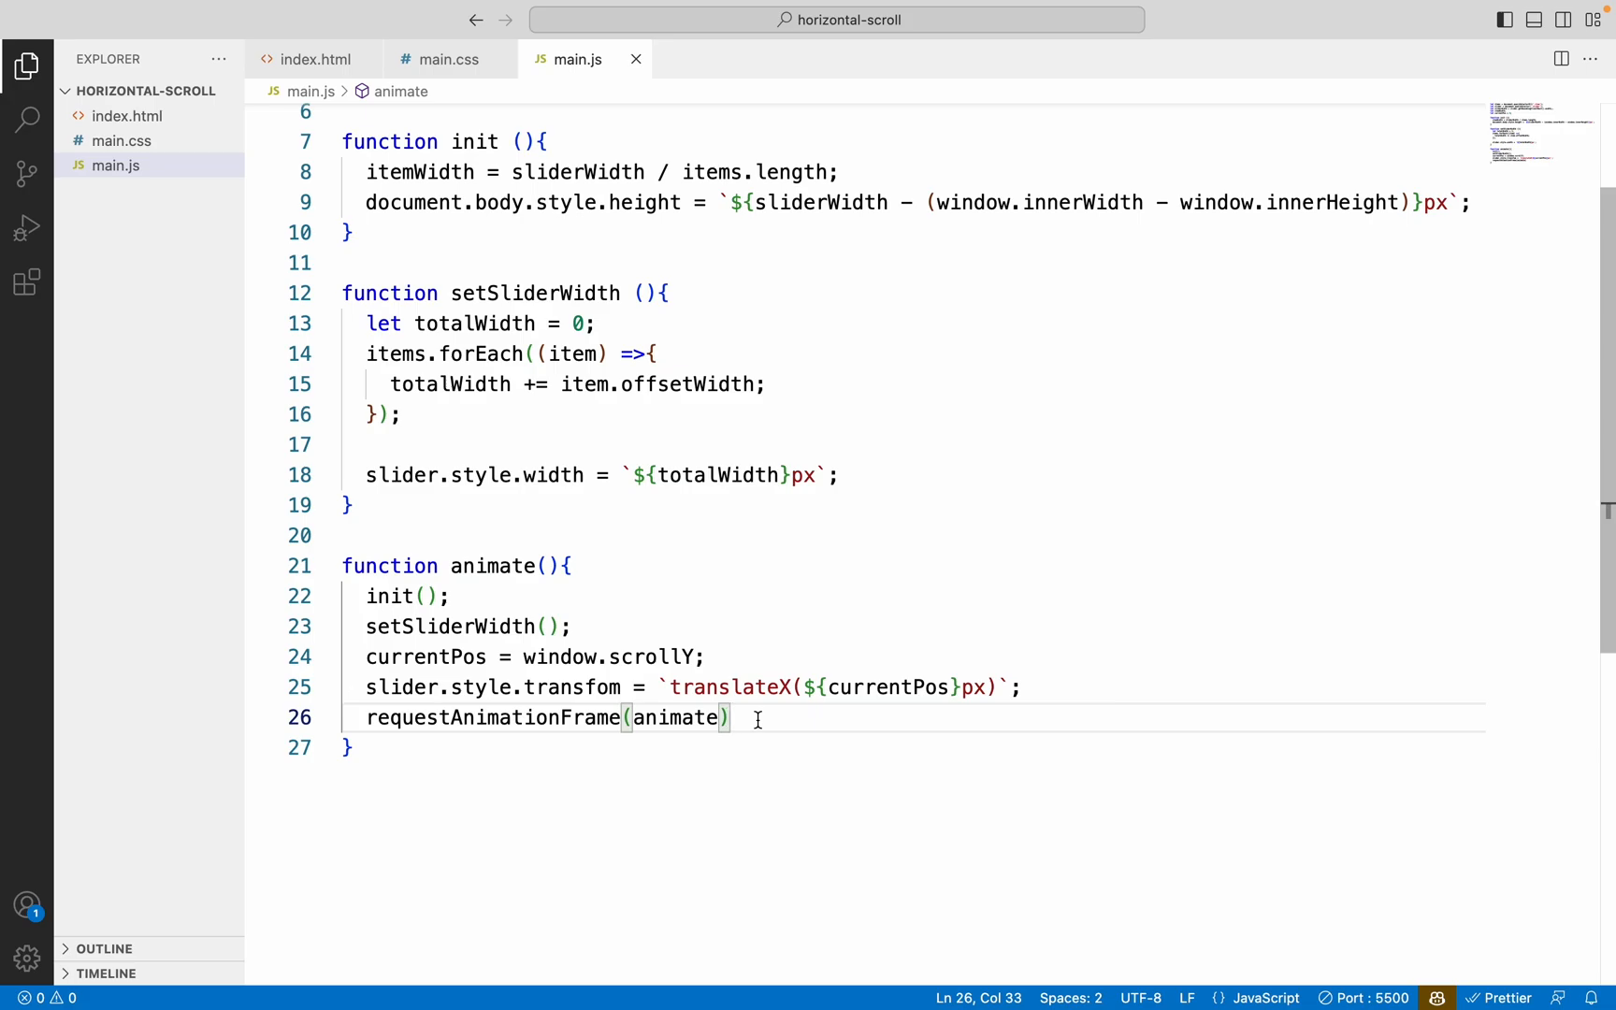
type(";")
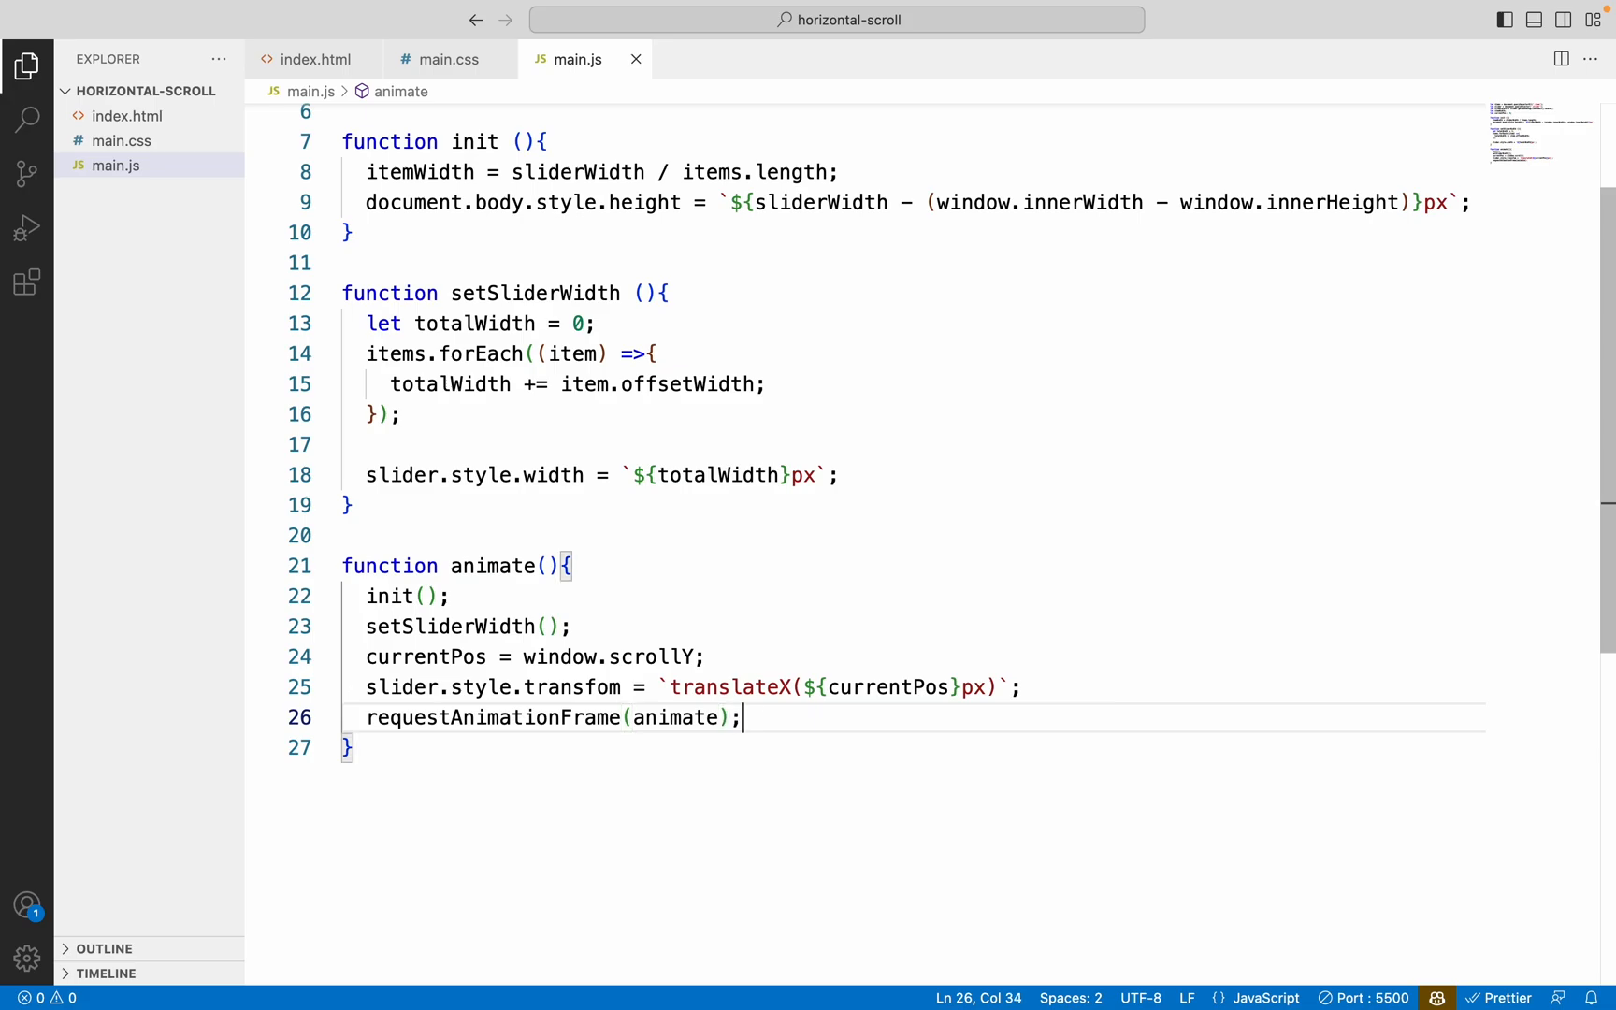
Call animate() below the function to start the loop
left_click(450, 765)
key("Return")
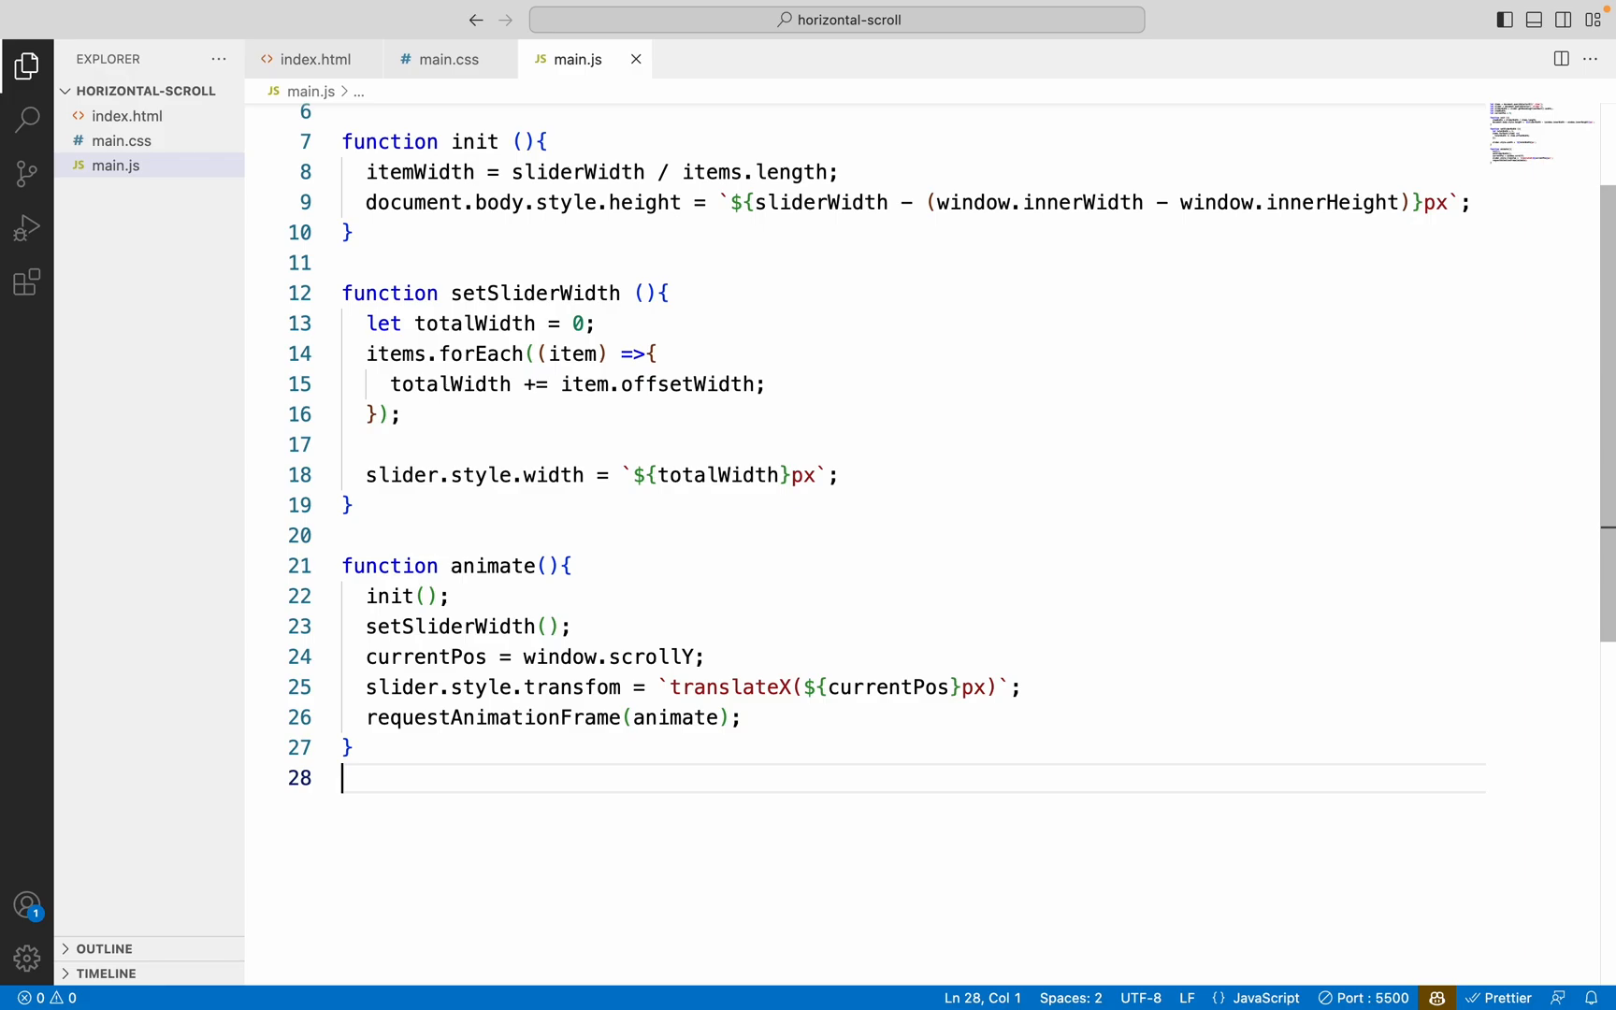
key("Return")
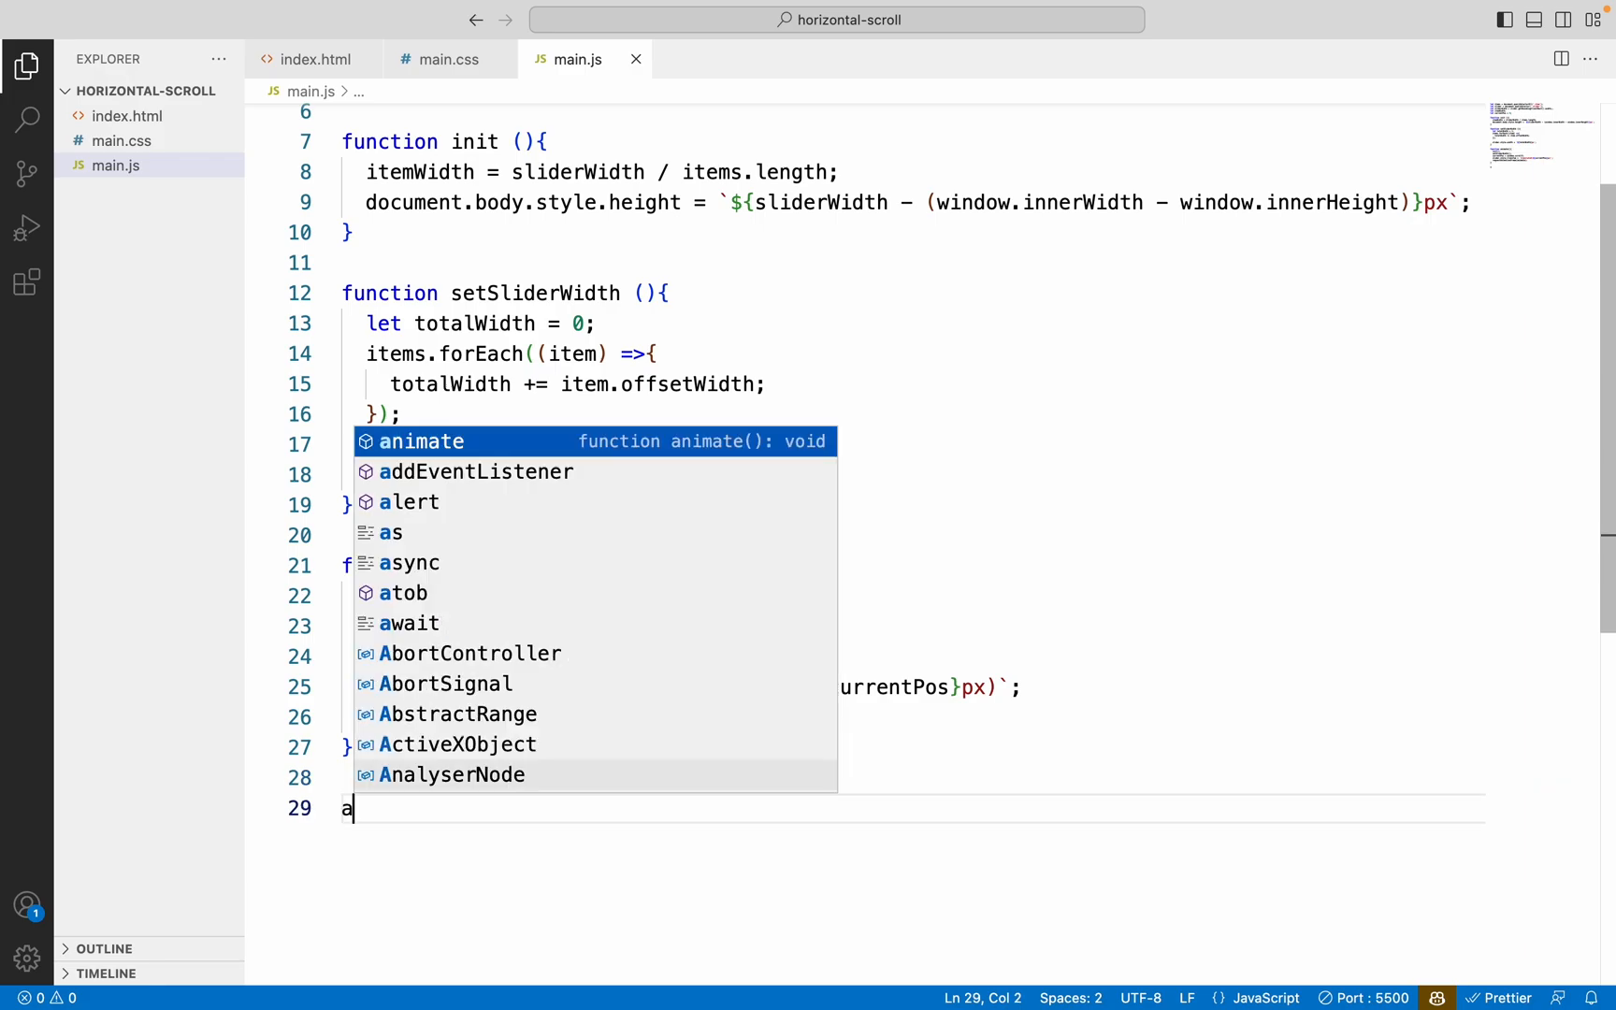
type("ani")
key("Tab")
type("()")
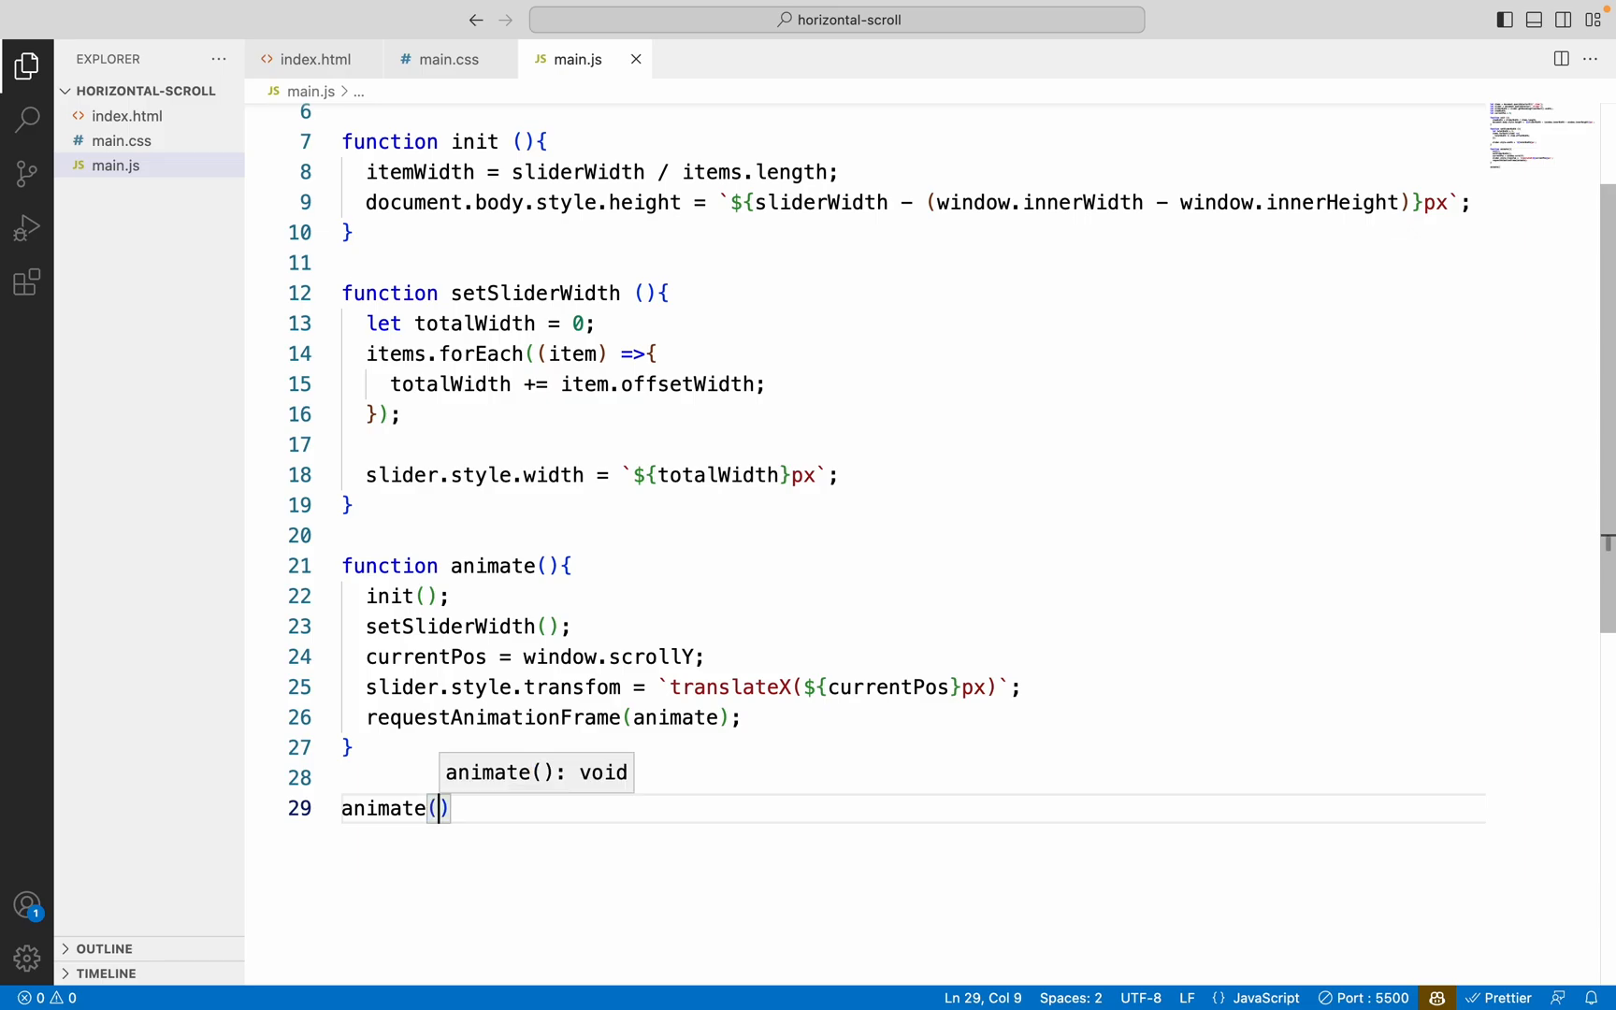
type(";")
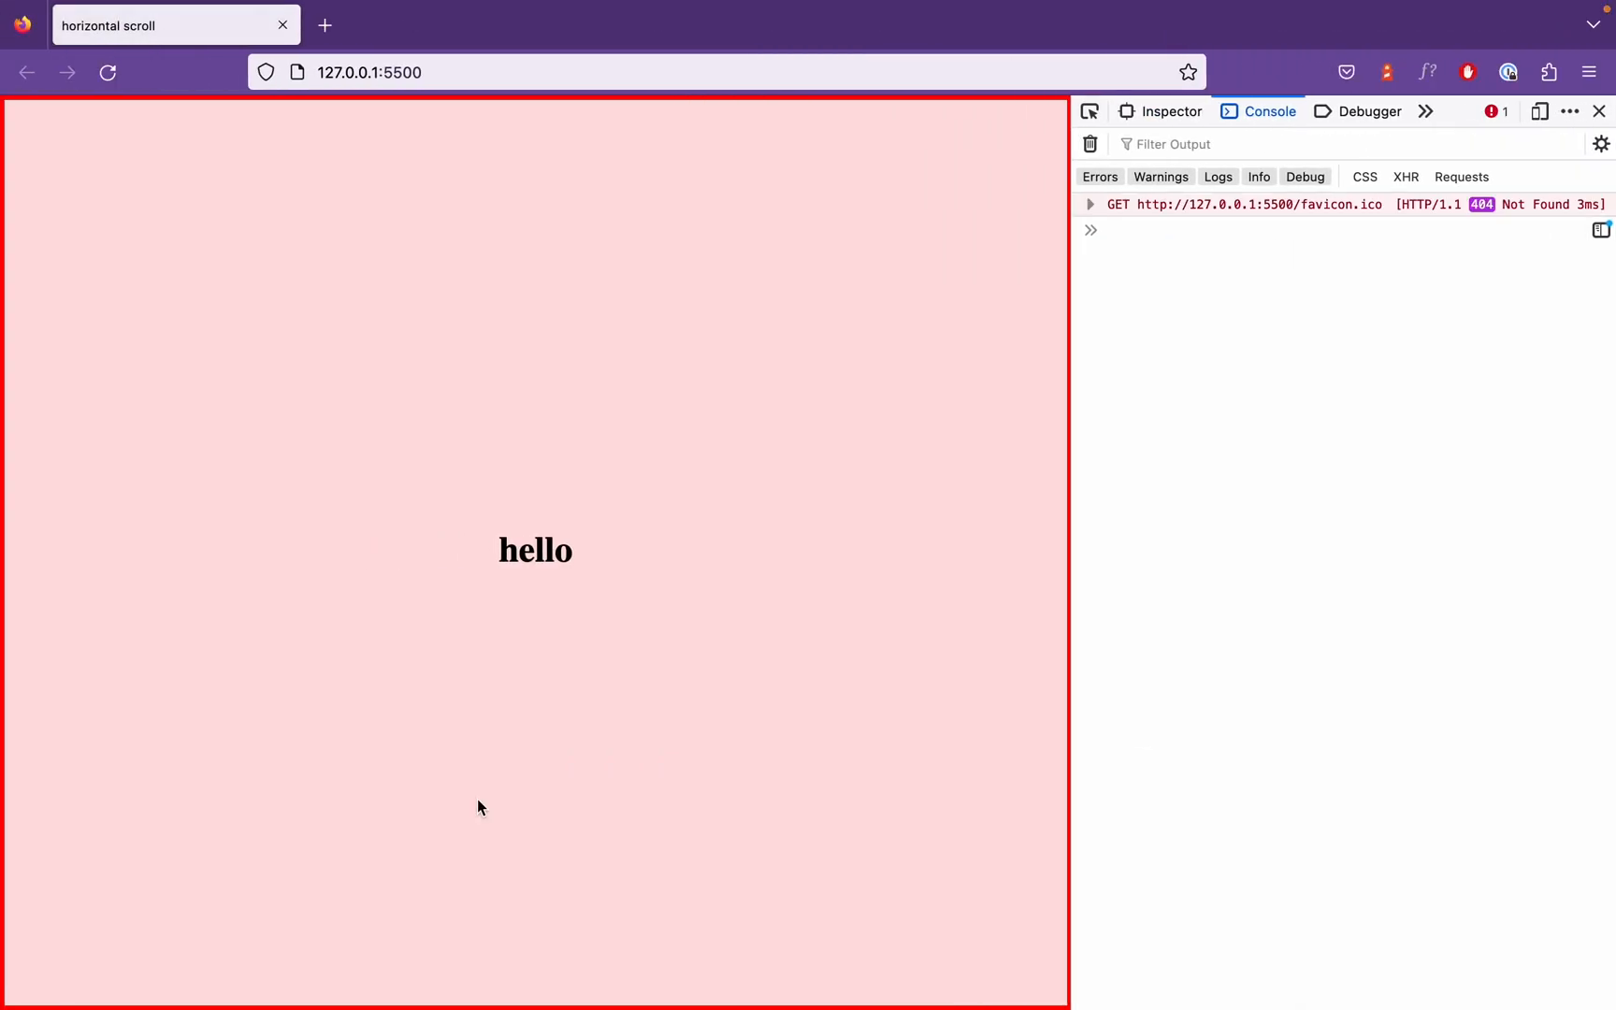
Move the sliderWidth assignment into init, leaving the top-level declaration without an initial value, and save
key("ctrl+Left")
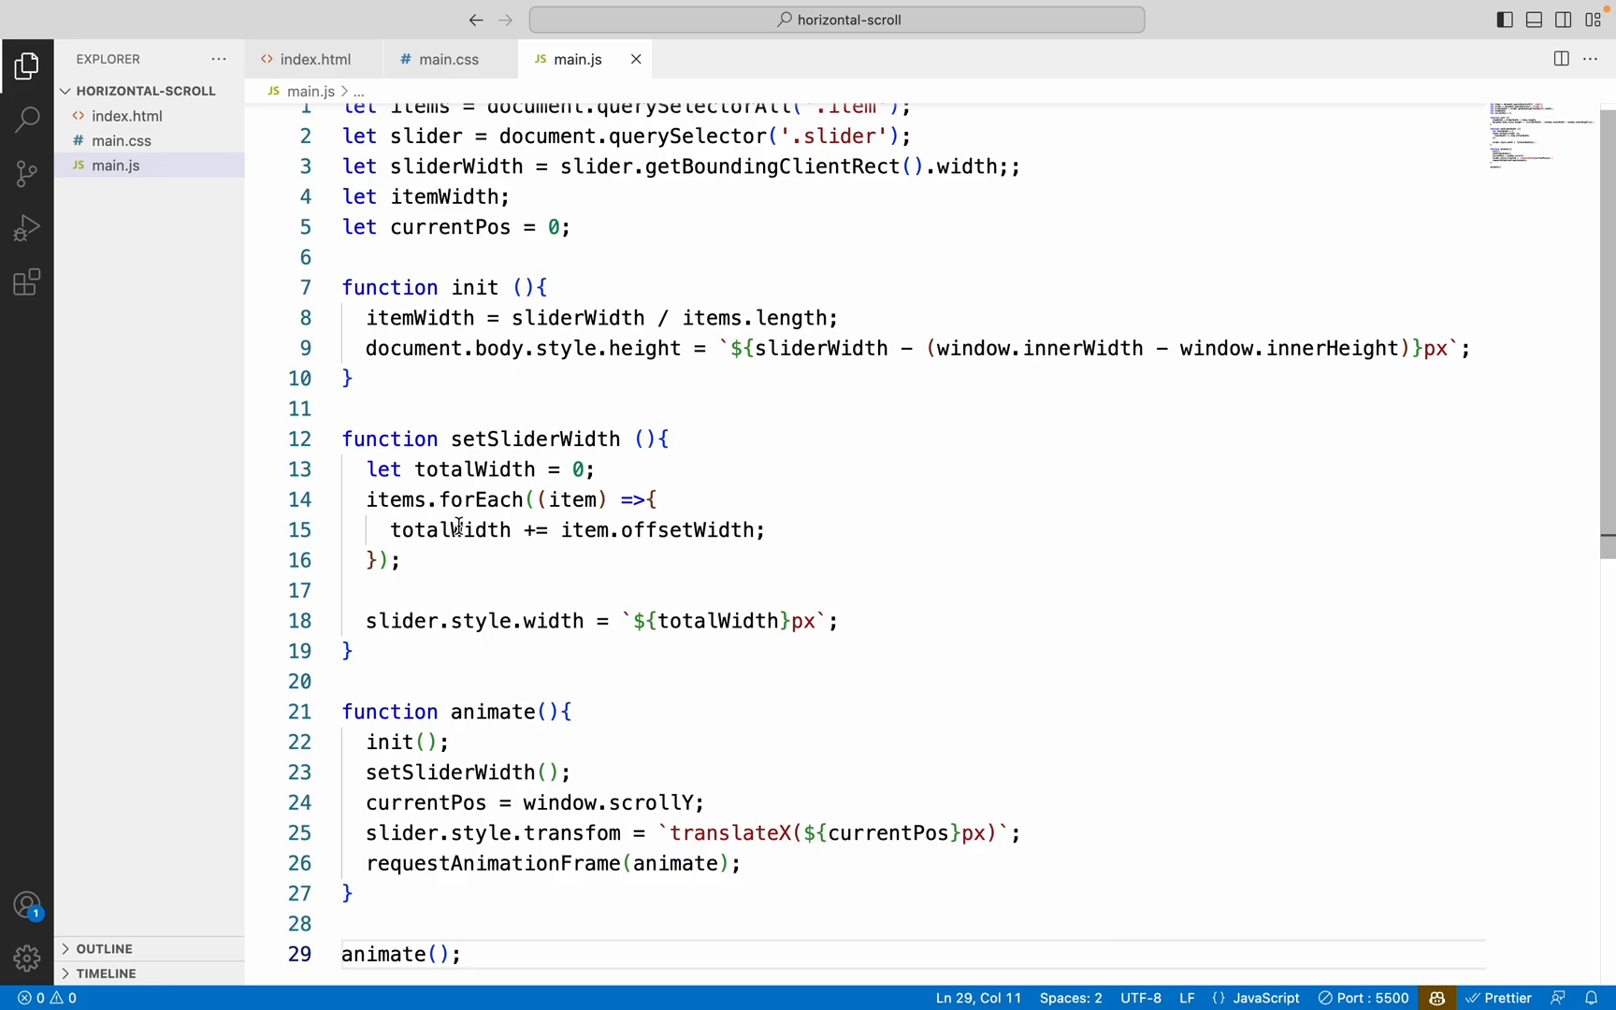
scroll(457, 527, "up", 2)
key("ctrl+s")
left_click(556, 299)
key("Return")
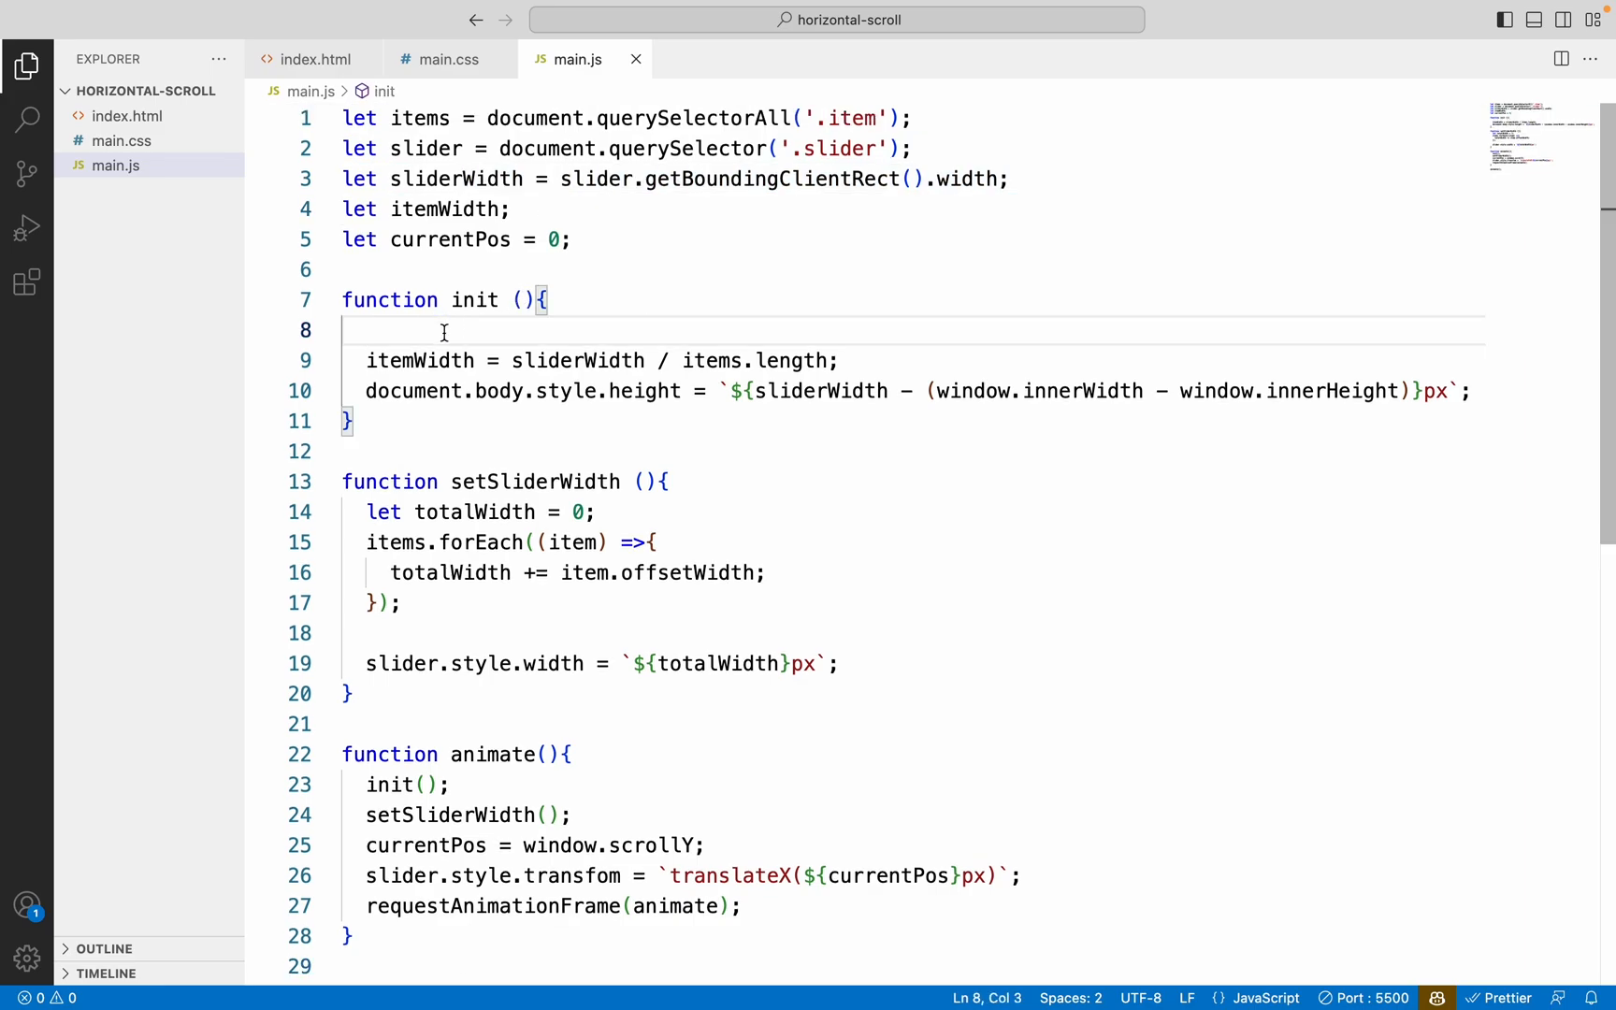
type("let sliderWidth = slider.getBoundingClientRect().width;")
left_click_drag(536, 179, 1004, 183)
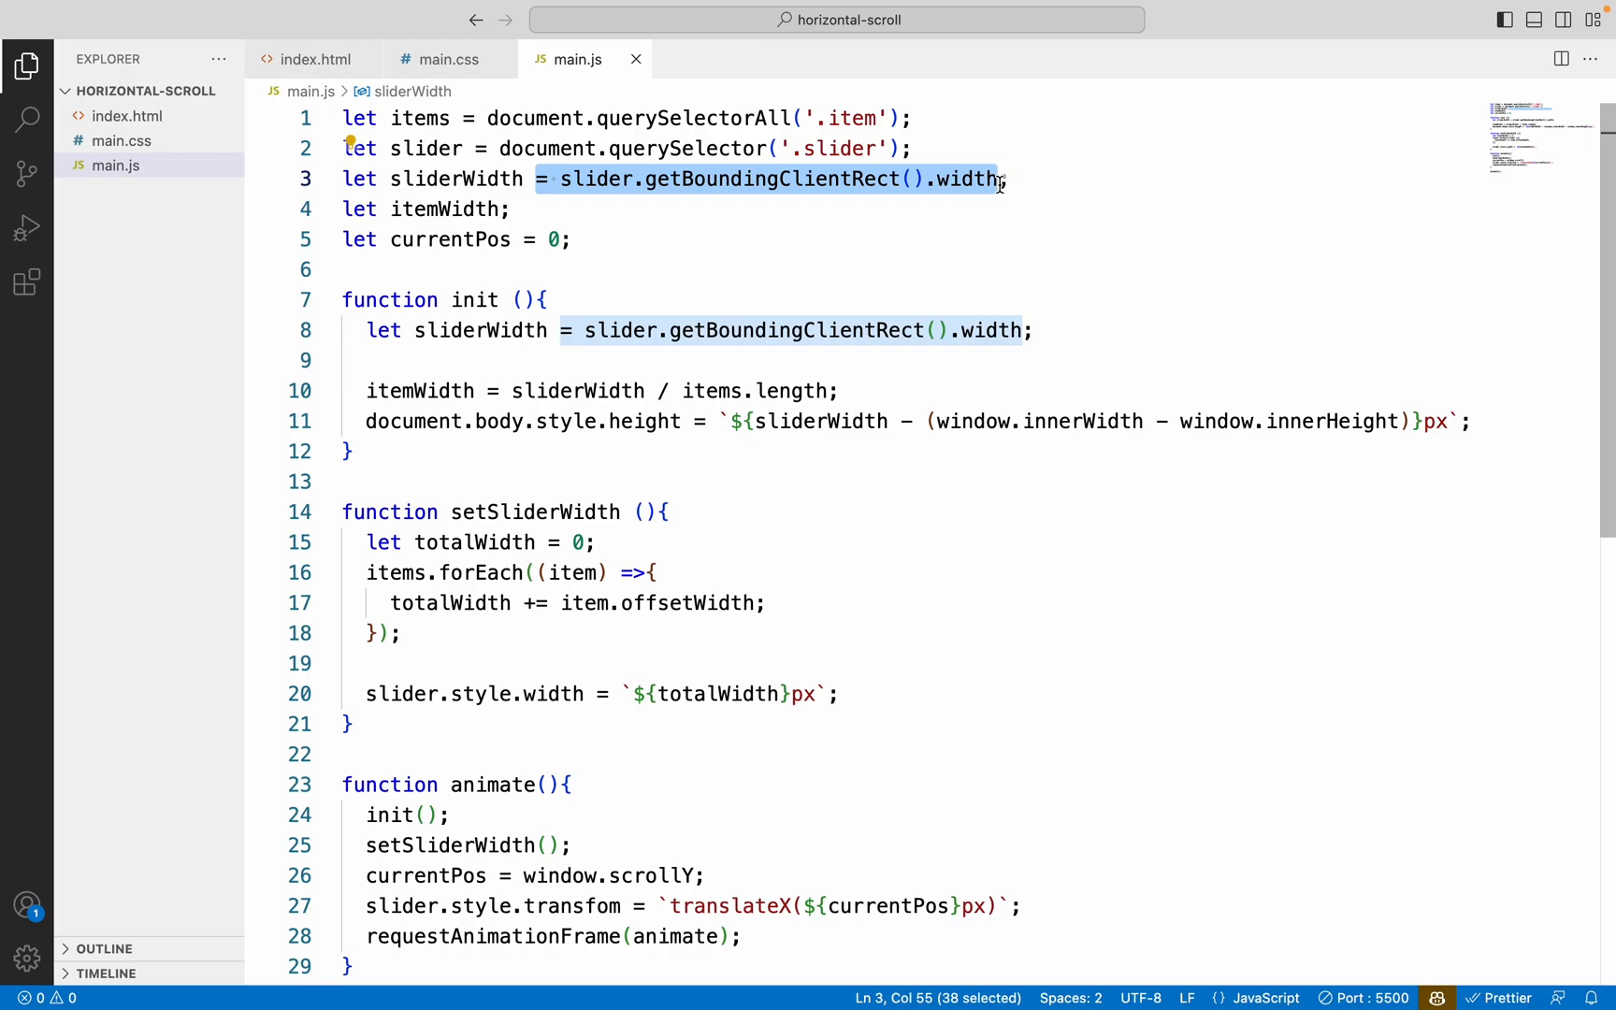
key("BackSpace")
key("super+Tab")
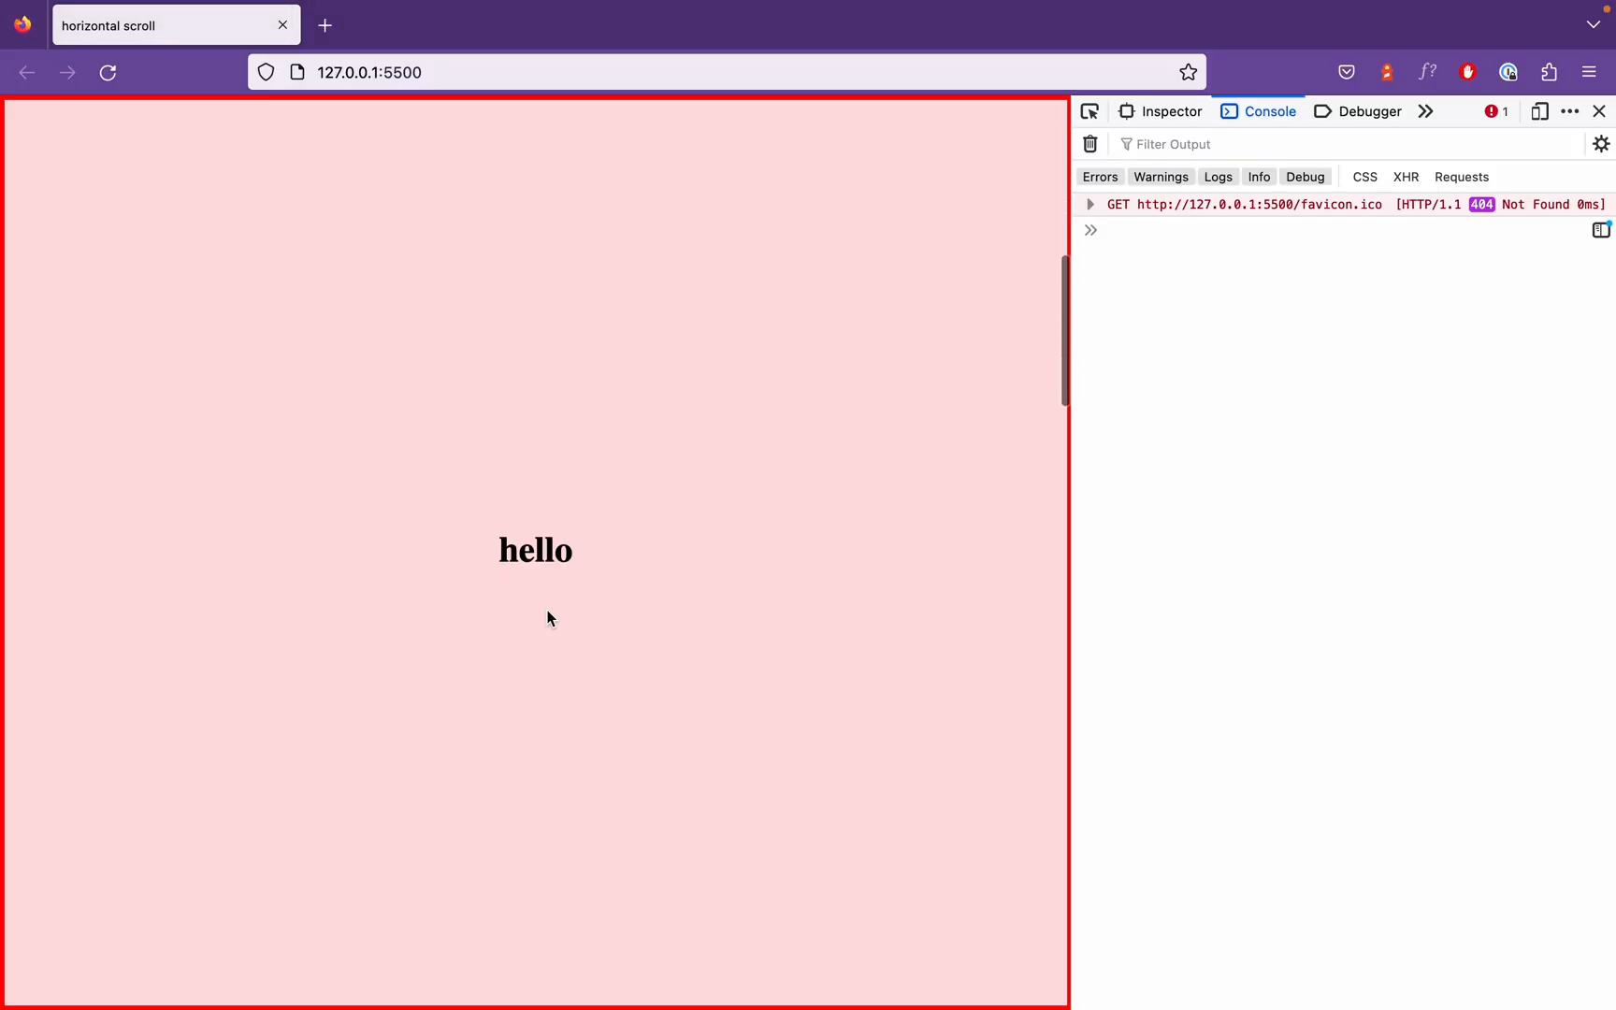
scroll(546, 611, "down", 5)
scroll(547, 610, "down", 5)
scroll(546, 610, "up", 5)
scroll(547, 609, "down", 4)
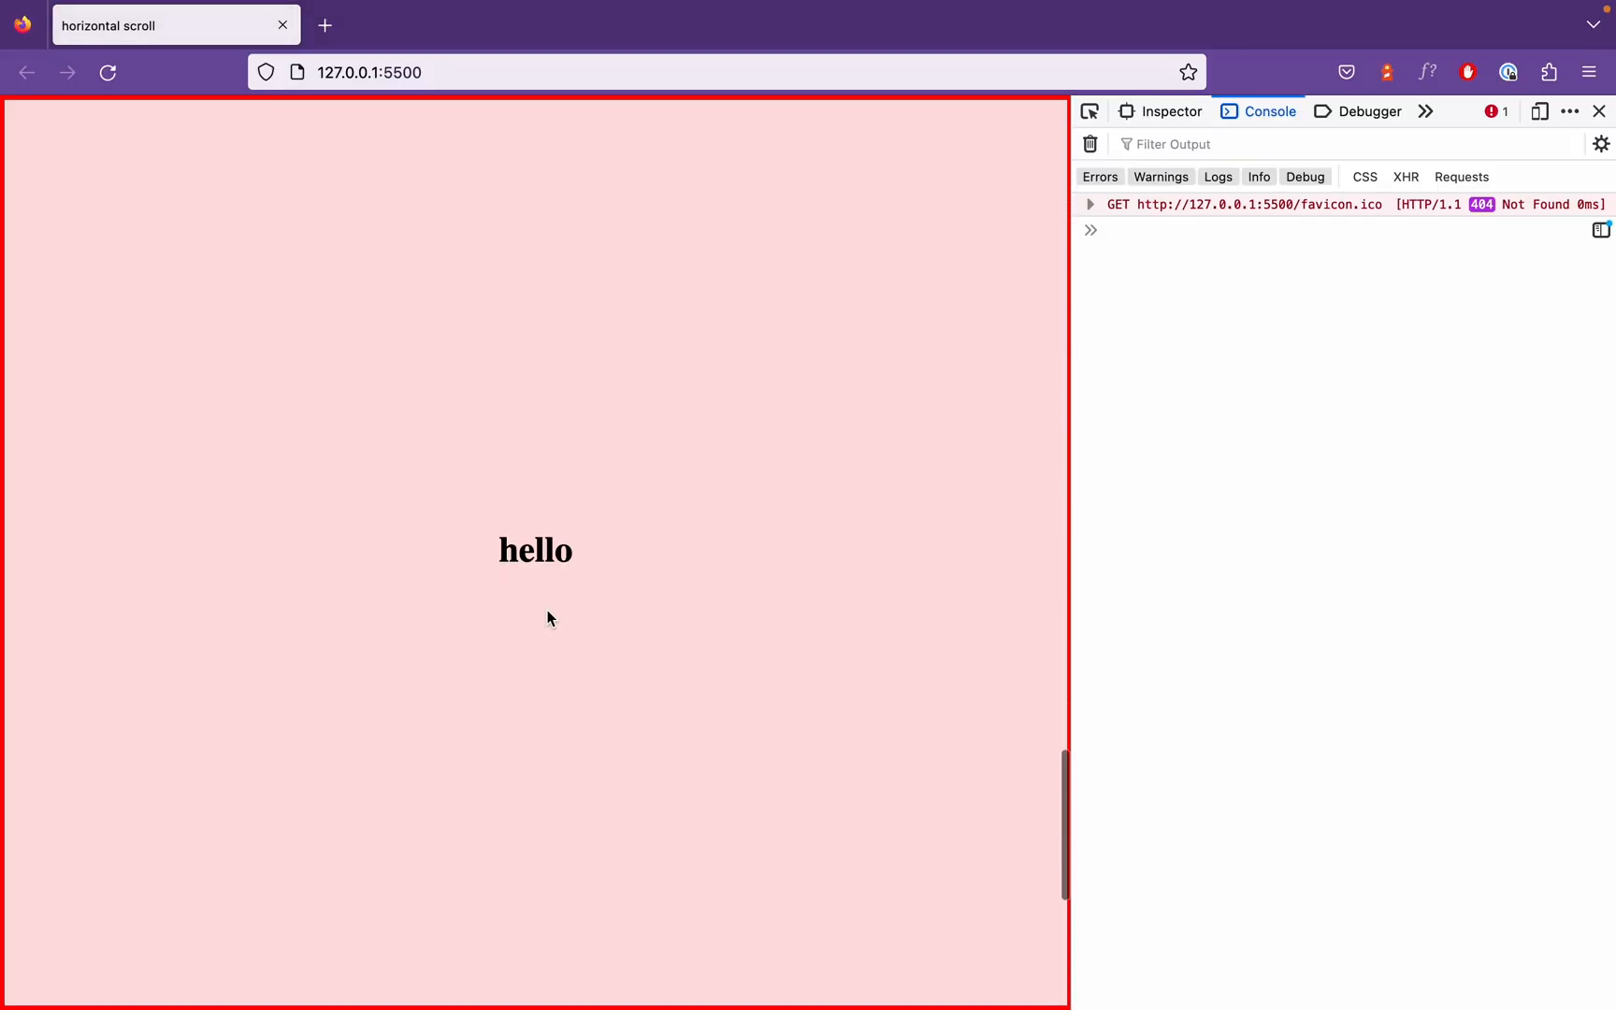
scroll(546, 609, "up", 5)
scroll(546, 610, "up", 5)
scroll(547, 610, "down", 5)
scroll(547, 611, "down", 5)
scroll(547, 609, "down", 2)
scroll(547, 609, "up", 5)
scroll(546, 610, "up", 3)
Remove the redeclaring let before sliderWidth in init and reload Firefox to test
key("super+Tab")
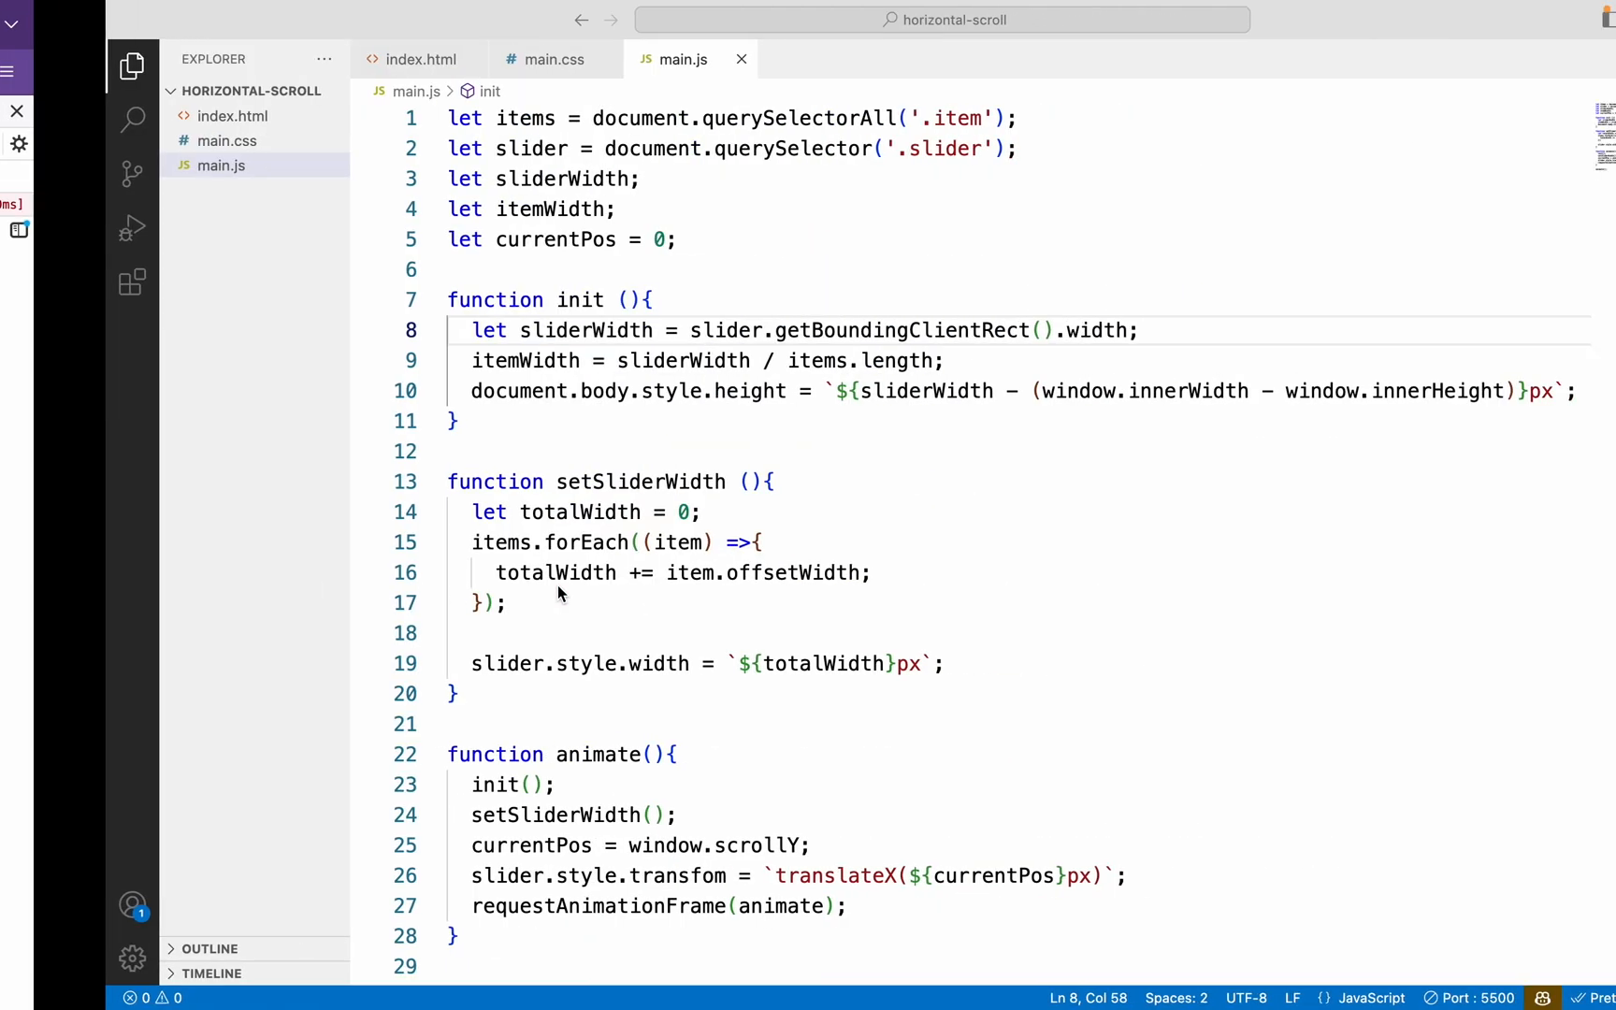
left_click(413, 329)
key("BackSpace")
key("BackSpace")
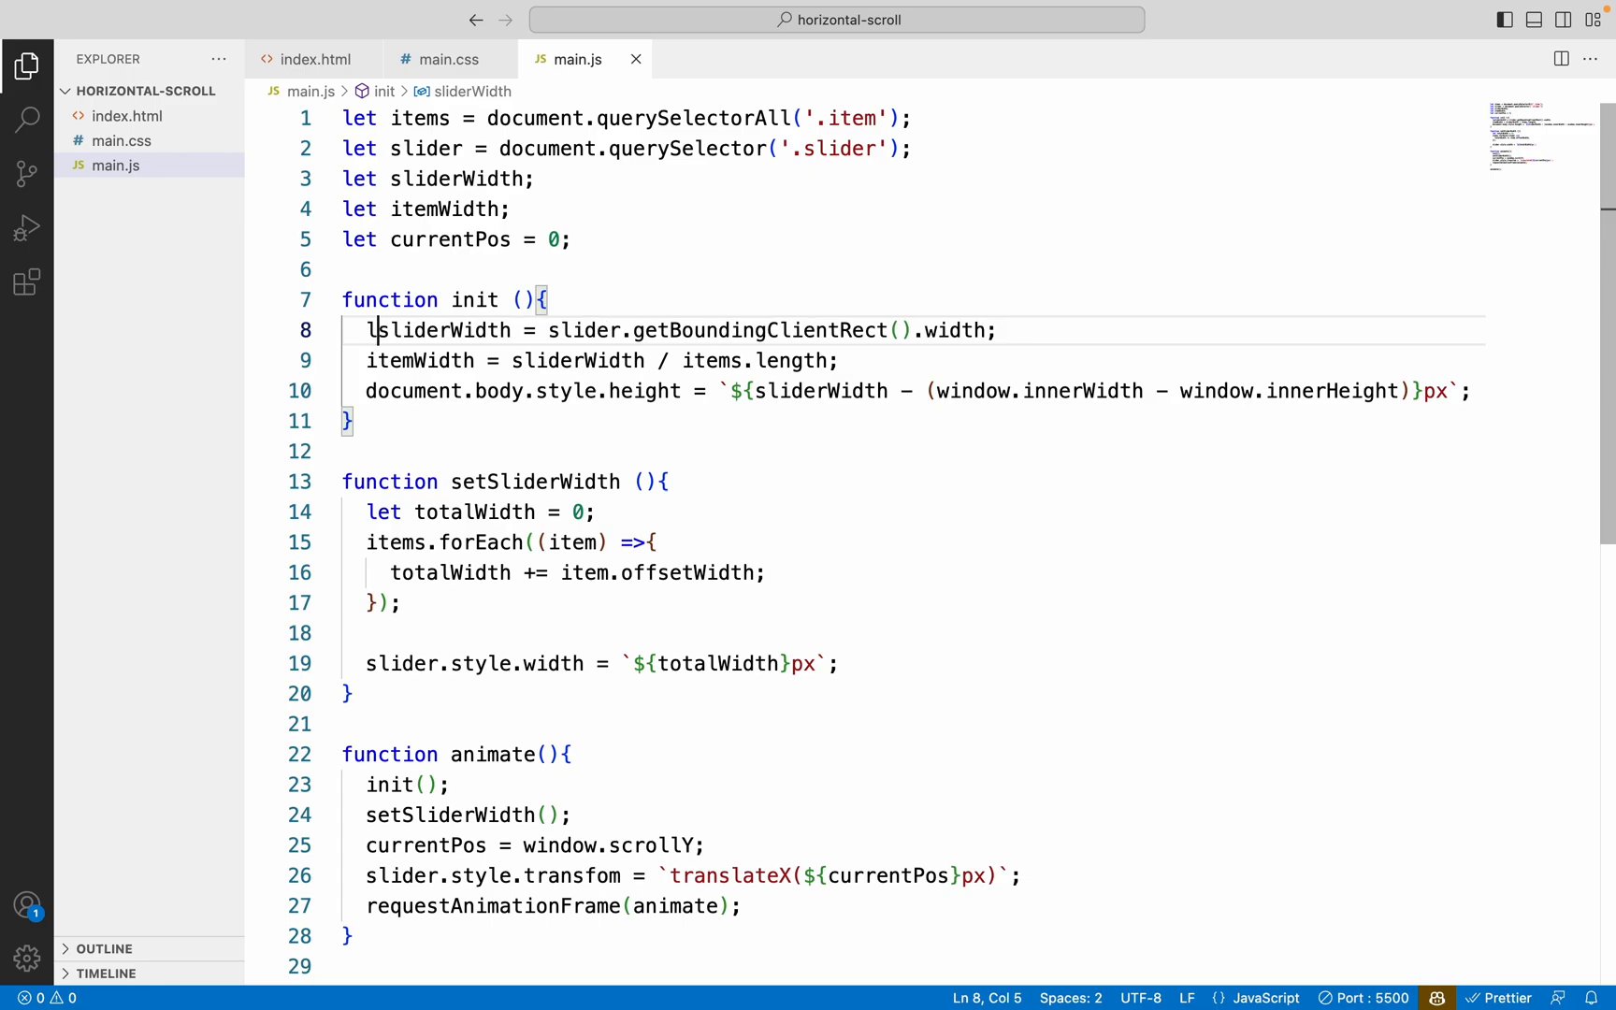
key("BackSpace")
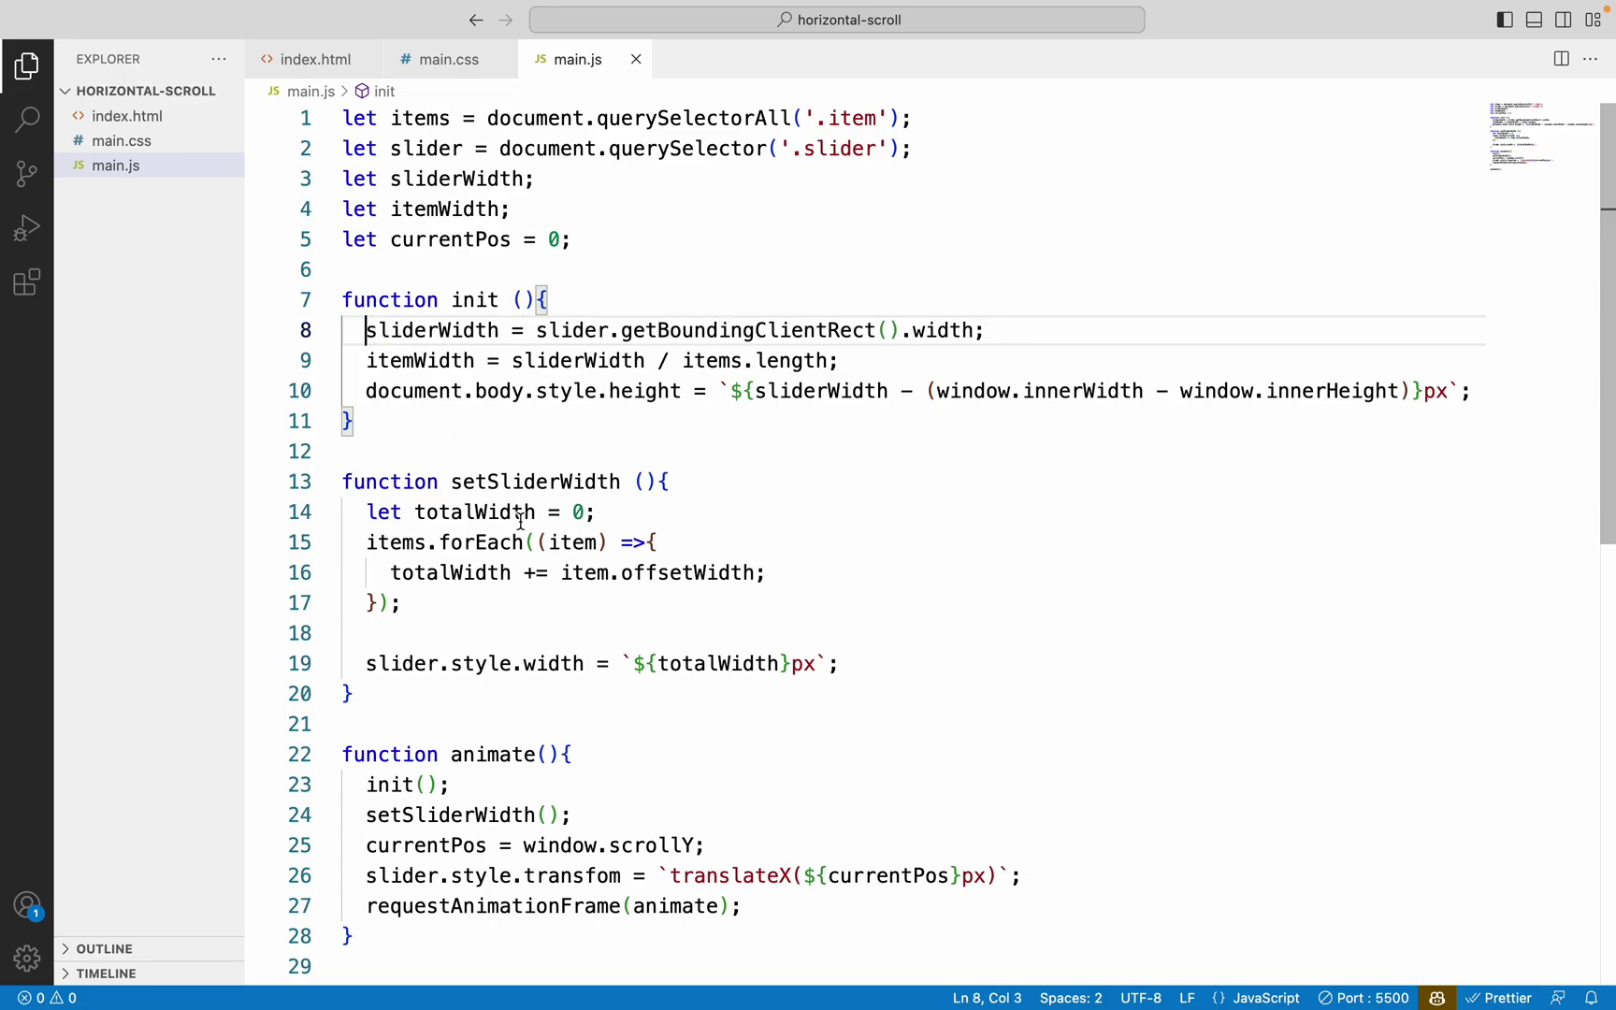
key("super+Tab")
key("super+r")
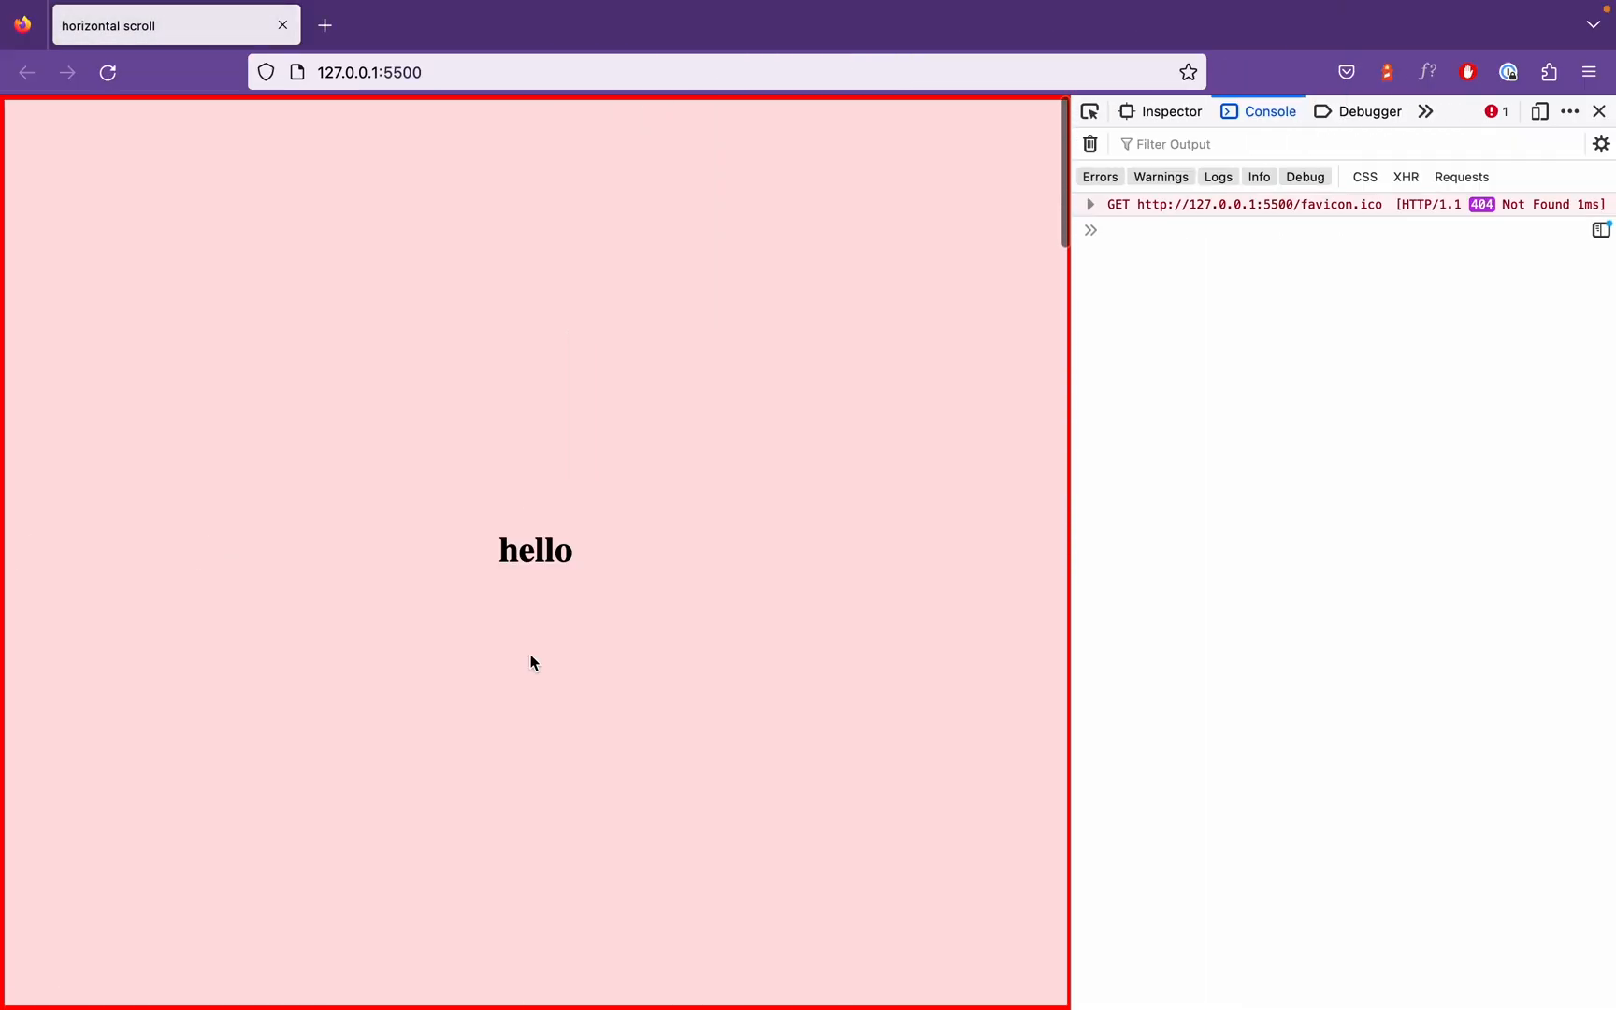
scroll(531, 661, "down", 5)
scroll(531, 662, "down", 5)
scroll(530, 662, "up", 3)
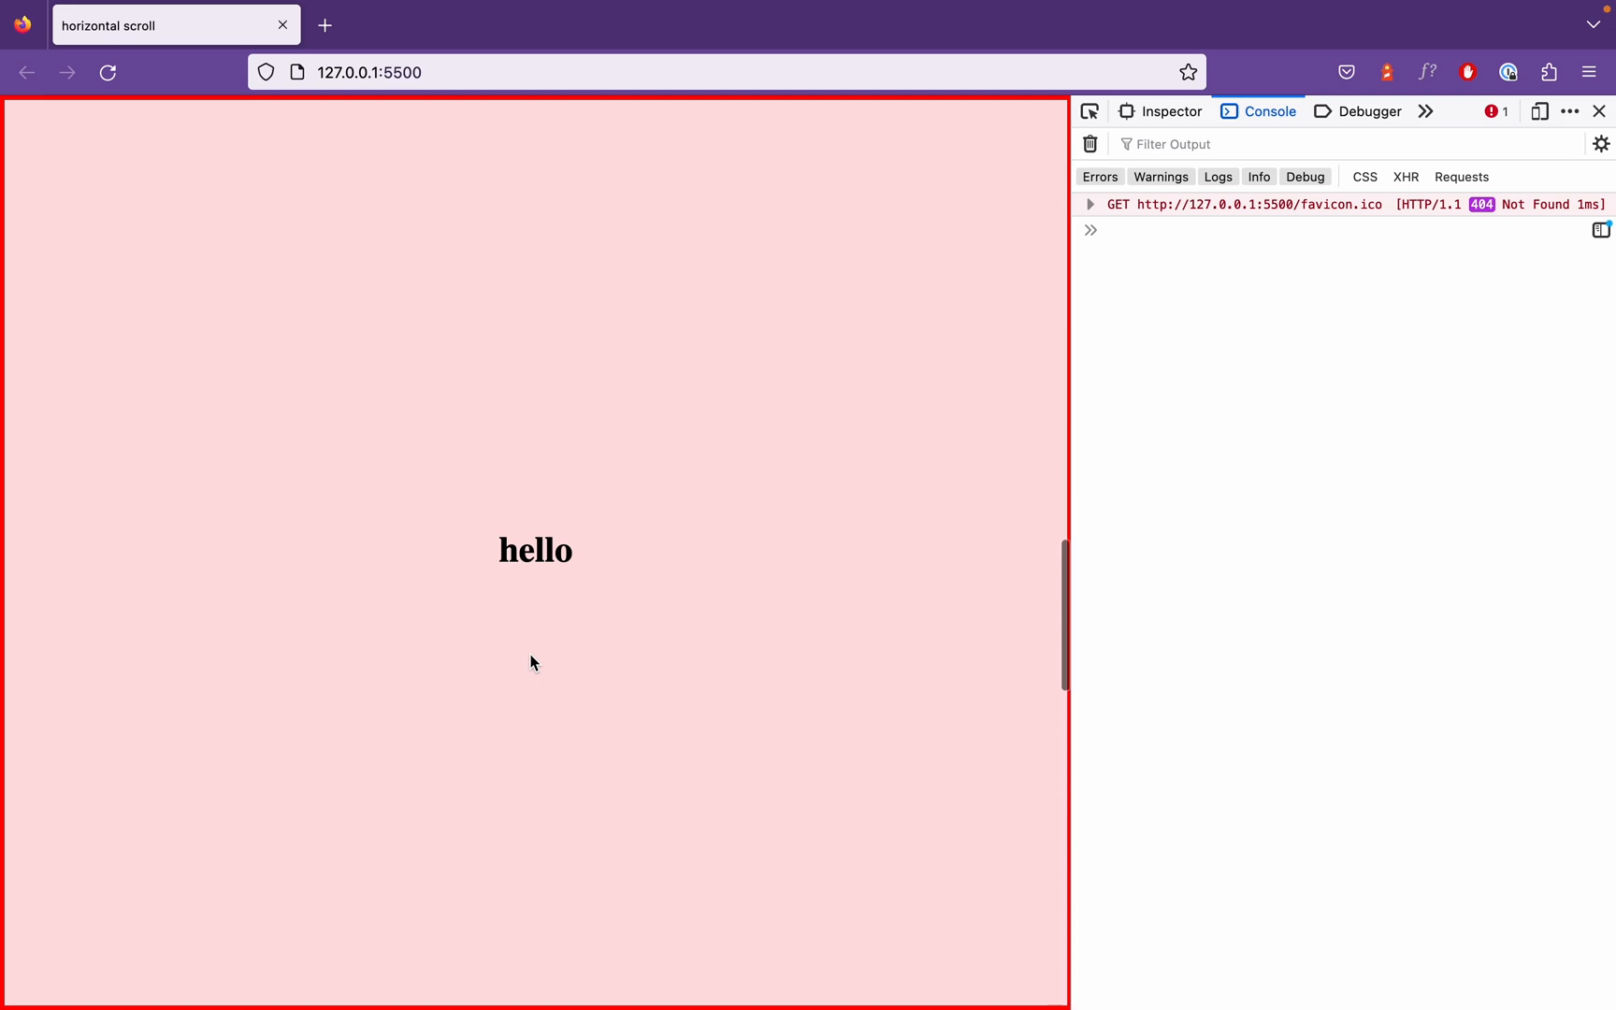
key("super+Tab")
scroll(609, 410, "down", 5)
left_click(609, 411)
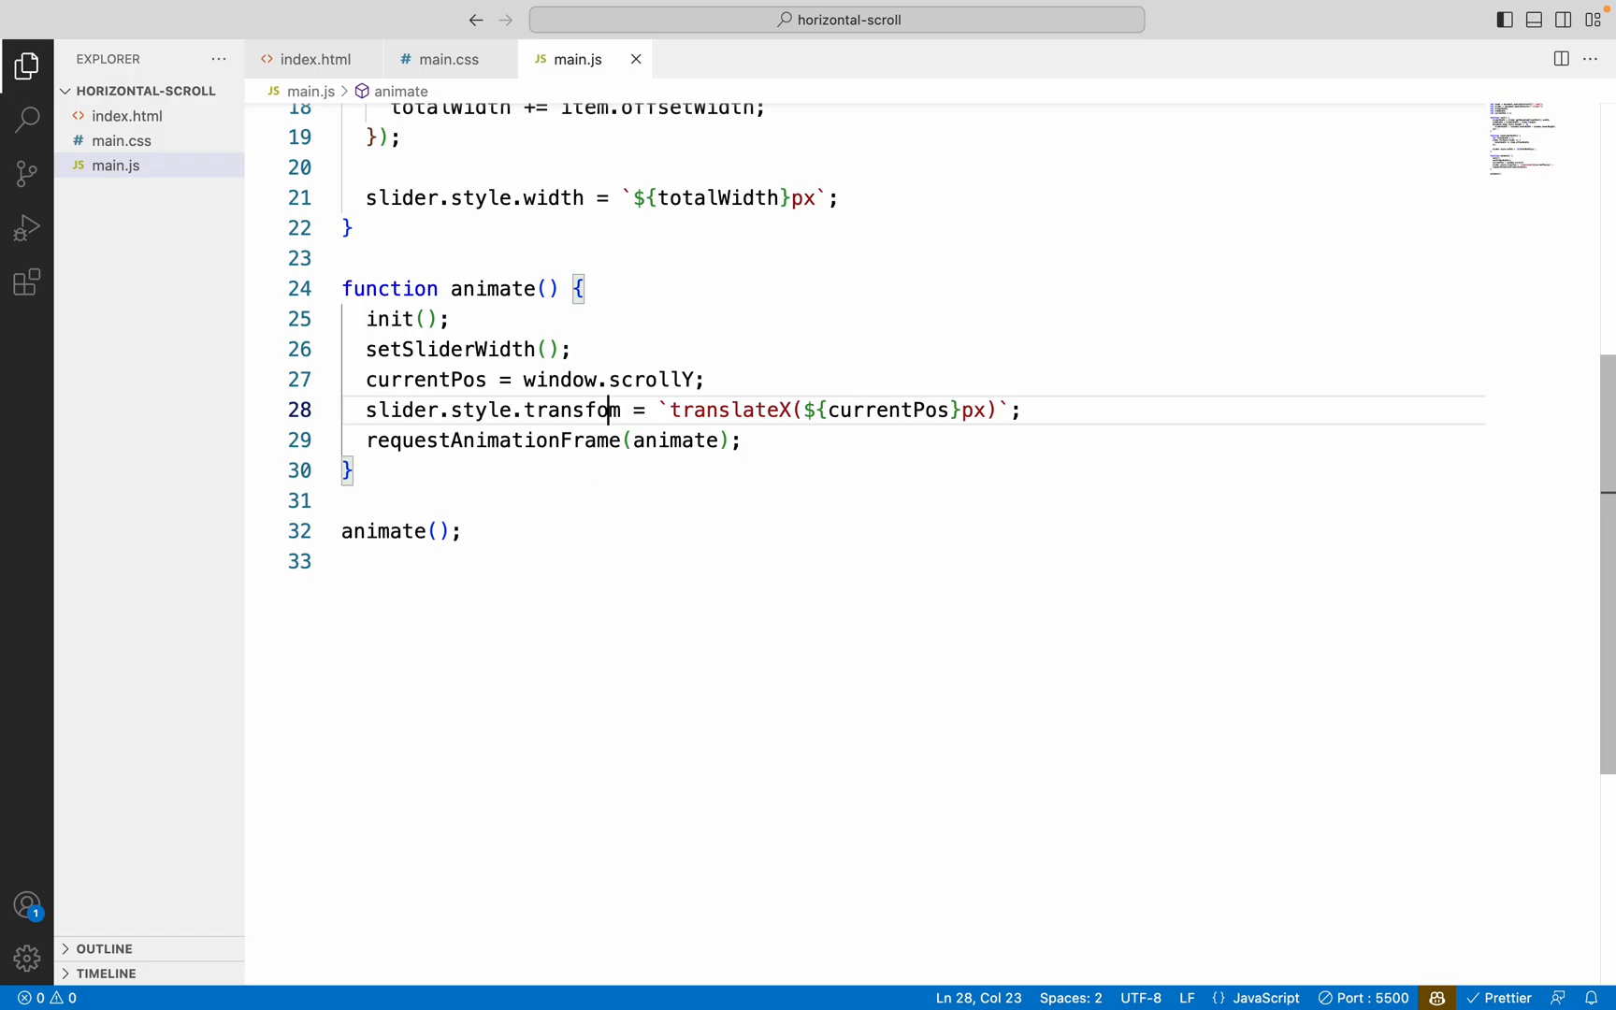
type("r")
Correct transfom to transform and negate currentPos in translateX, checking the slide in Firefox
key("super+Tab")
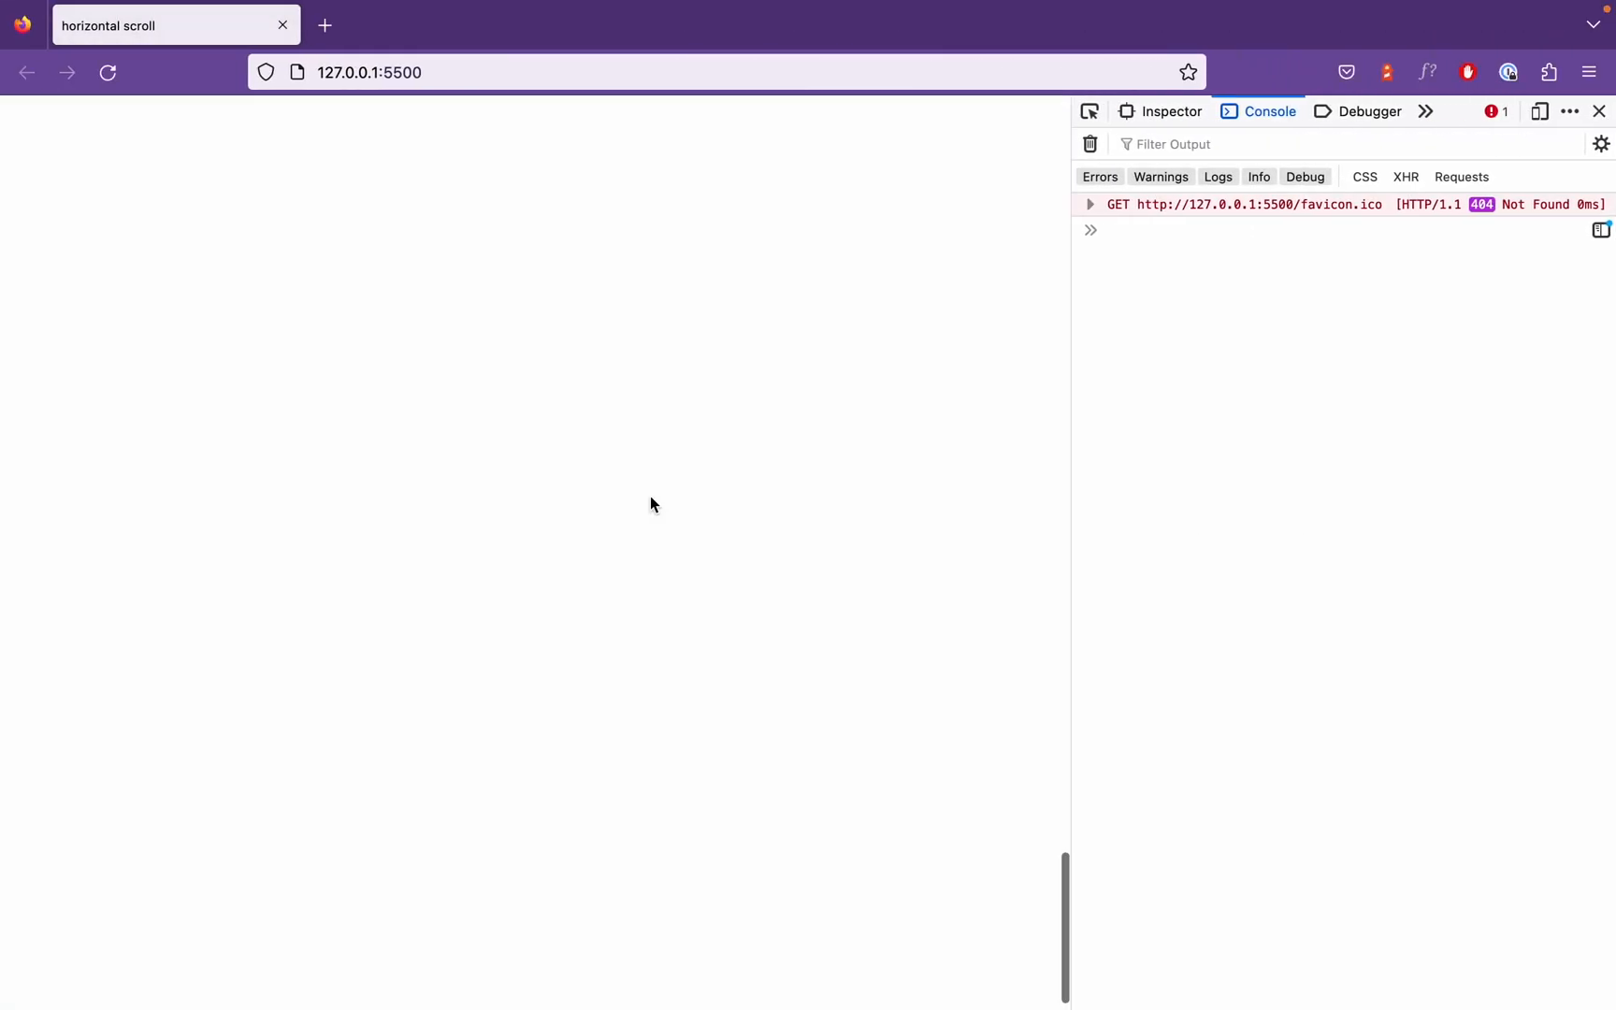
scroll(650, 496, "up", 10)
scroll(653, 518, "down", 5)
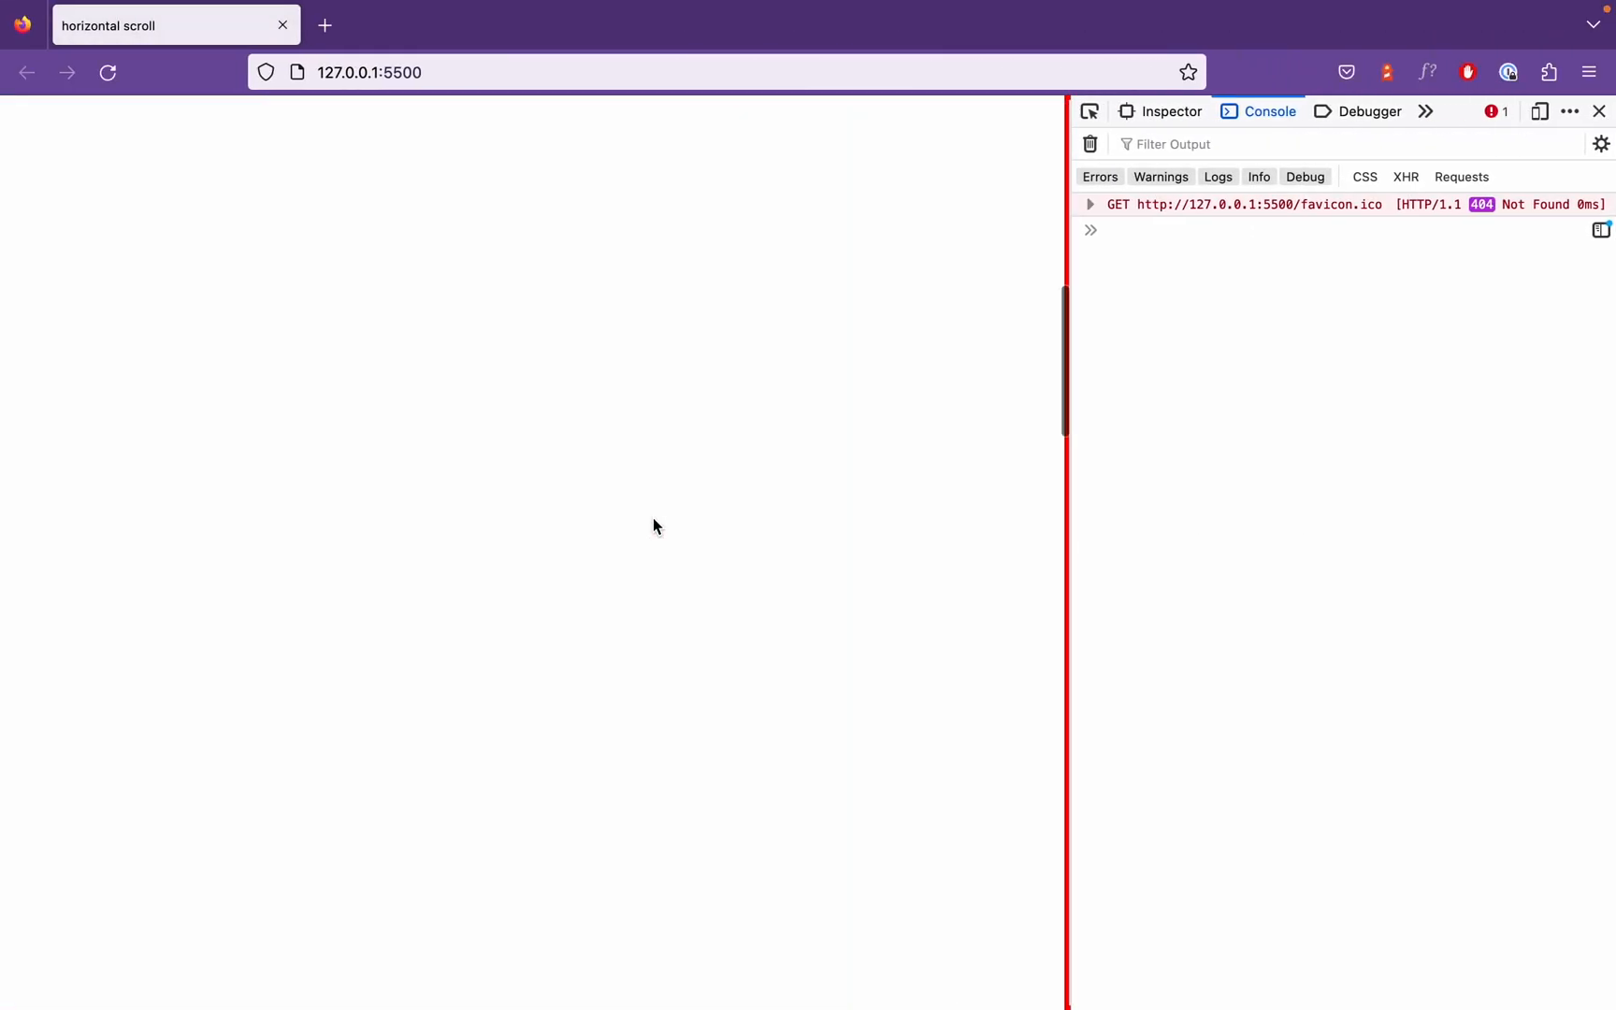
scroll(653, 518, "down", 5)
scroll(653, 518, "down", 5)
scroll(653, 518, "down", 3)
scroll(653, 521, "up", 3)
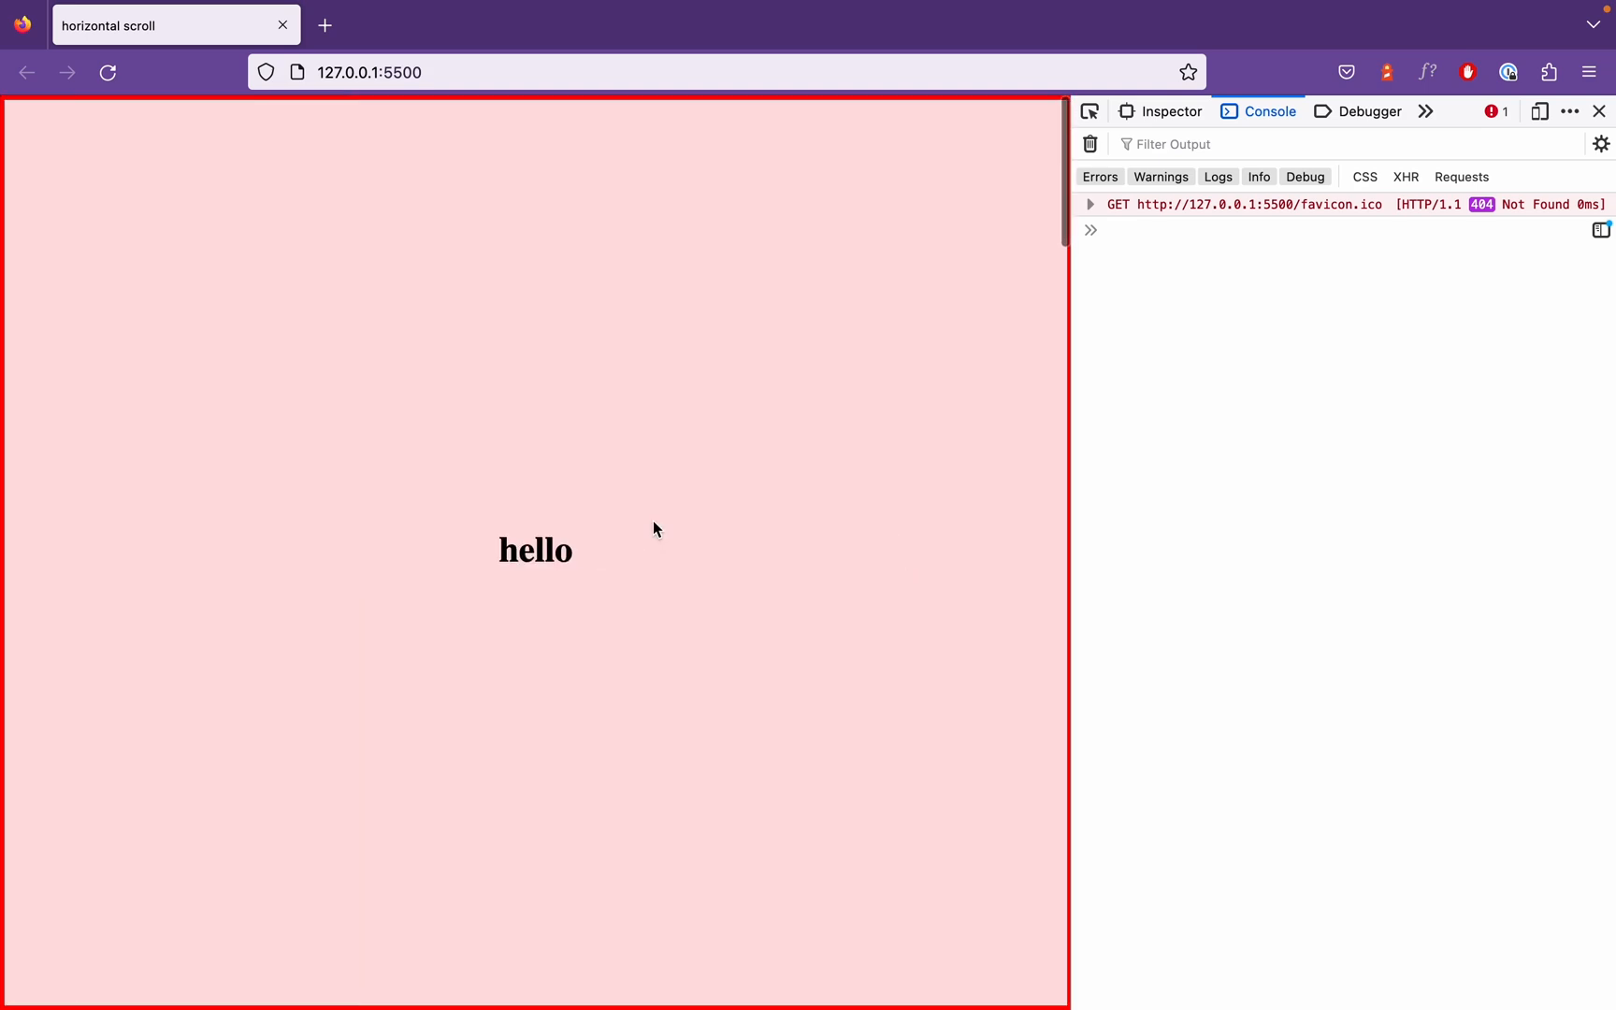
key("super+Tab")
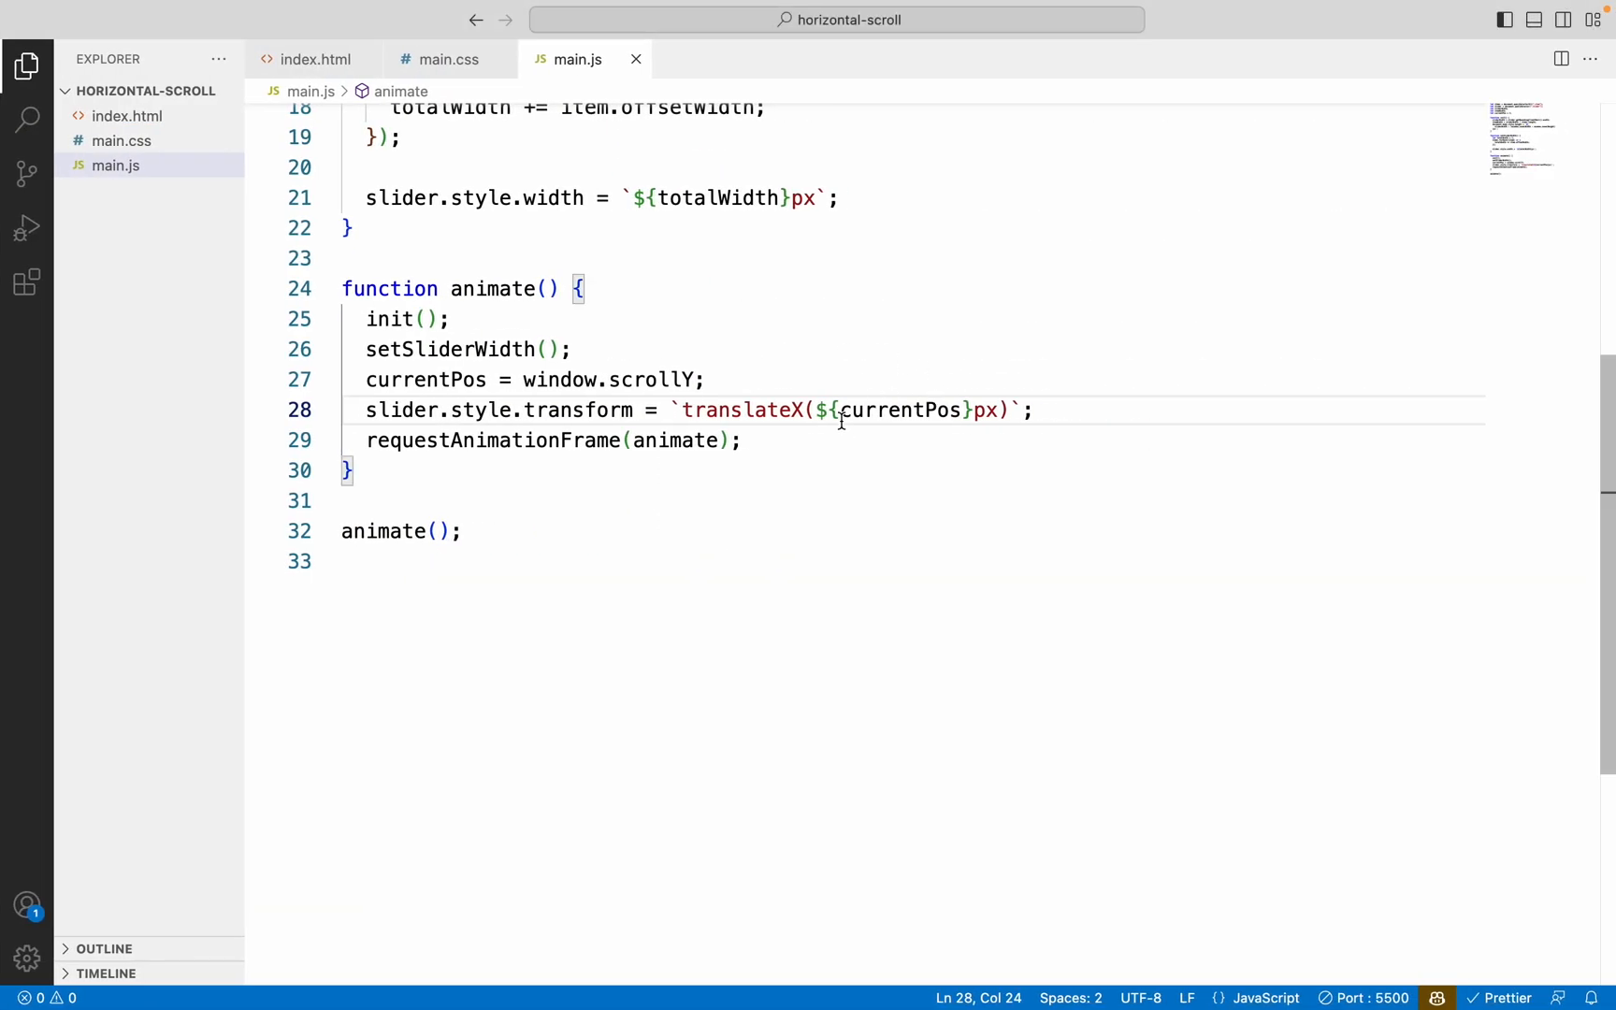
left_click(839, 410)
type("-")
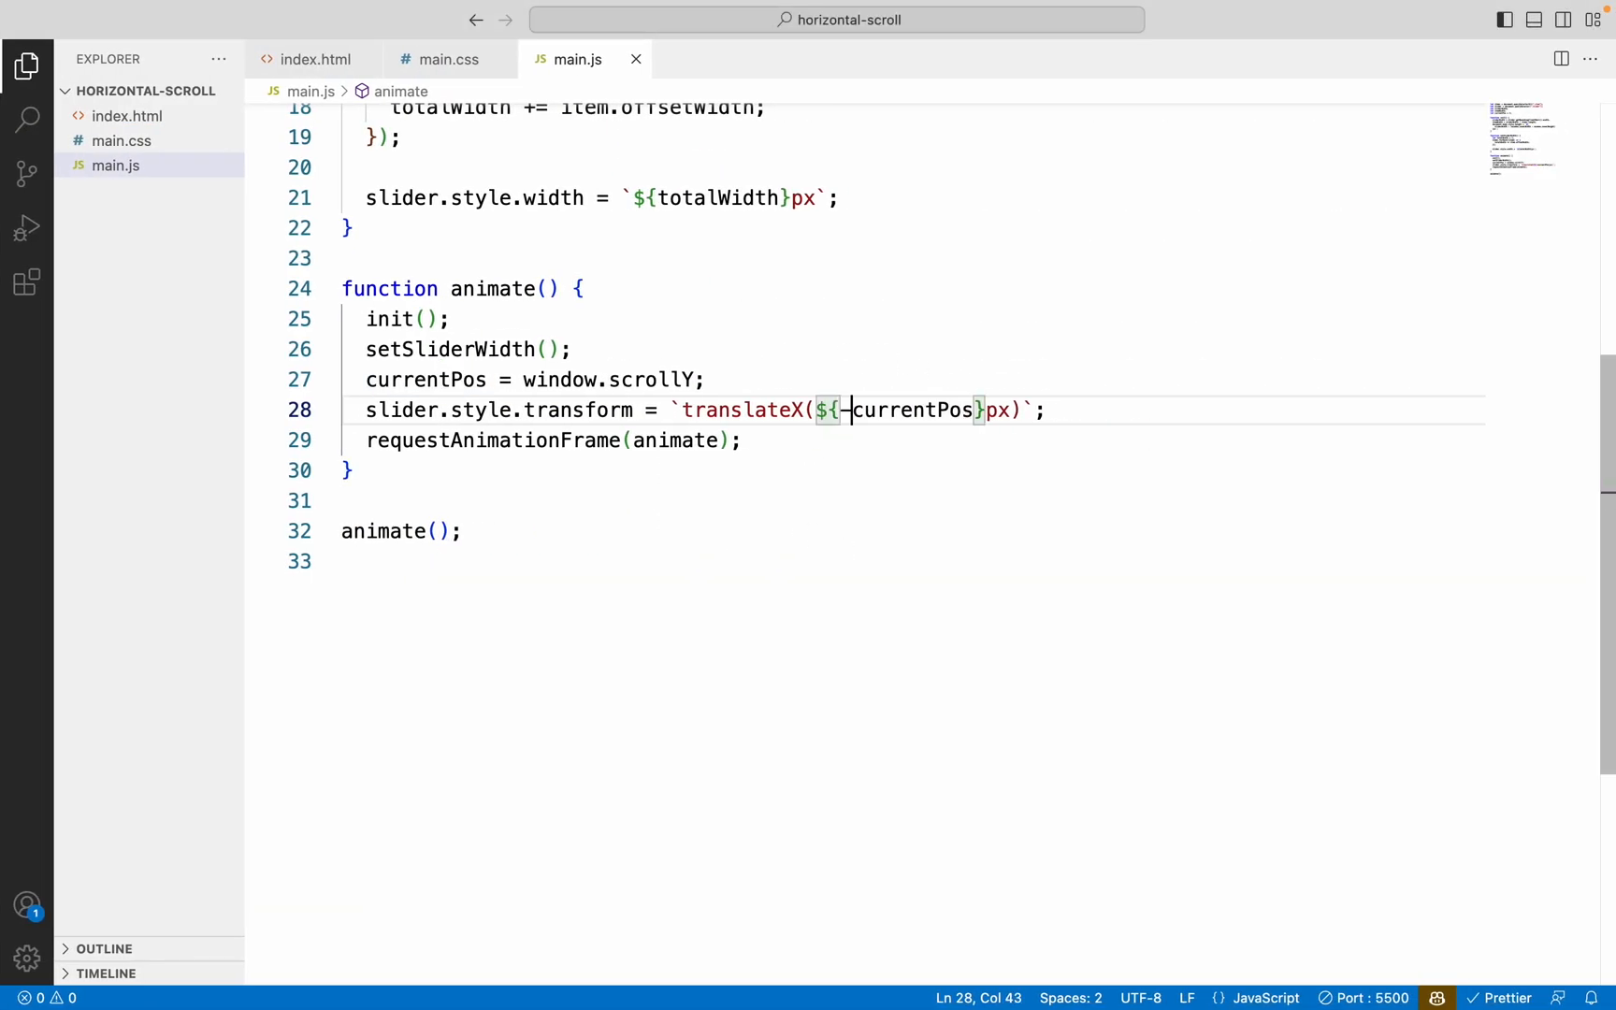
key("super+Tab")
scroll(633, 468, "down", 5)
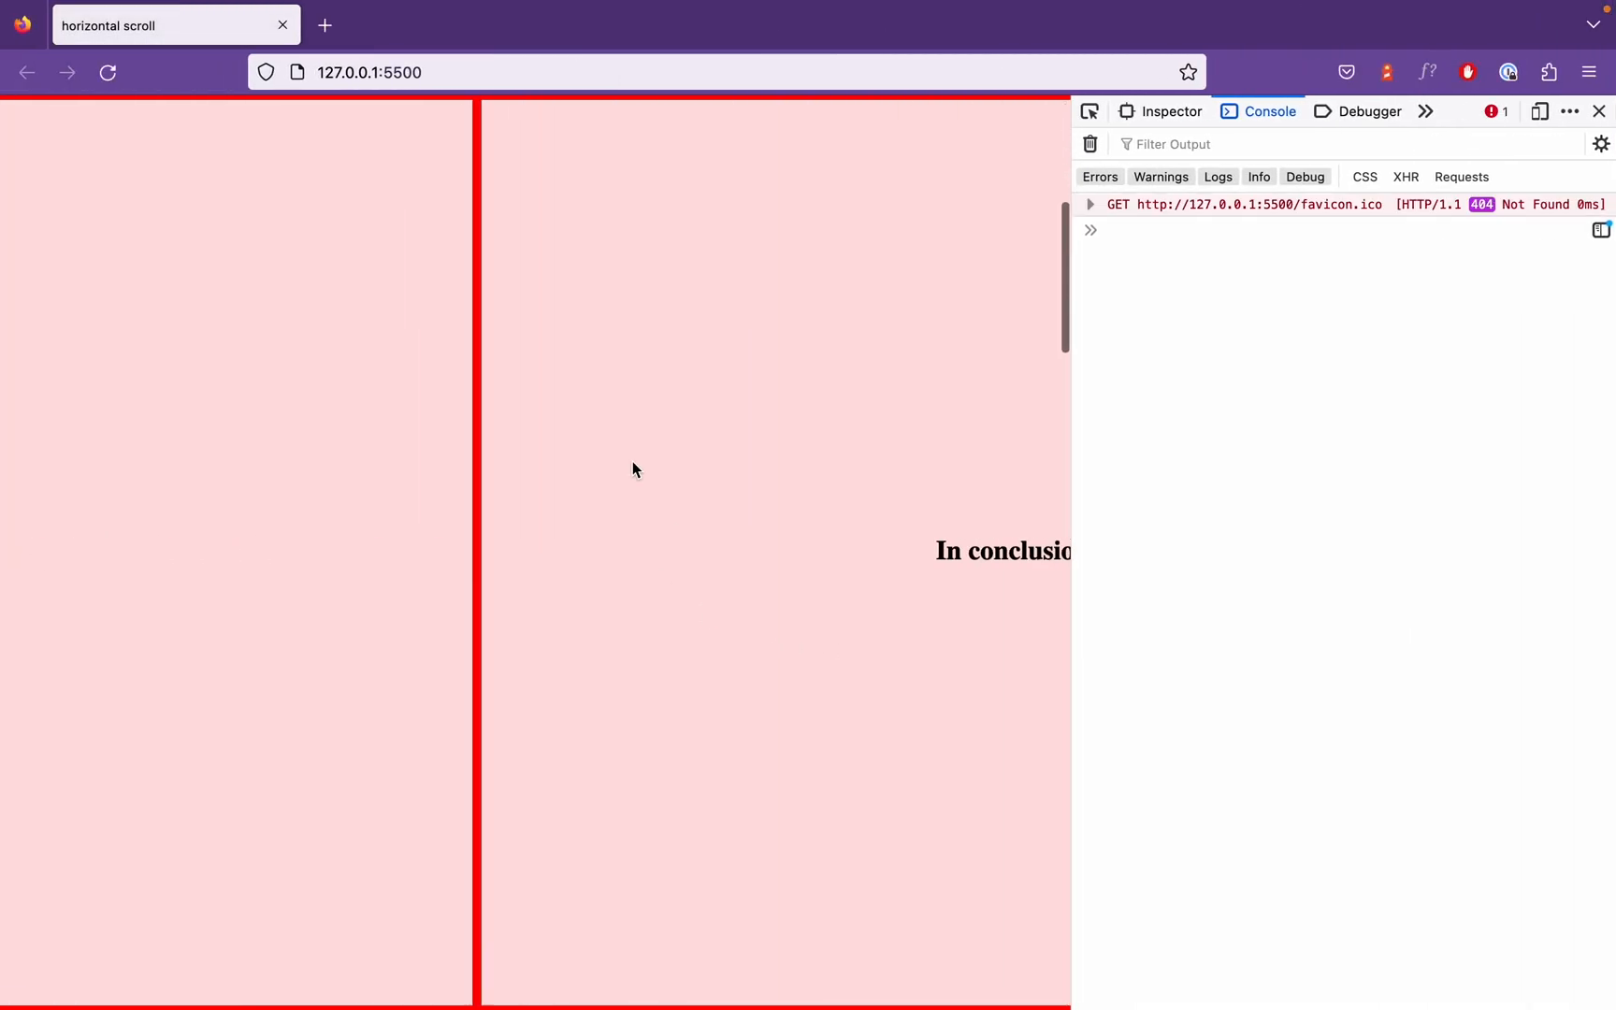
scroll(633, 469, "down", 5)
scroll(633, 470, "up", 5)
scroll(632, 468, "down", 5)
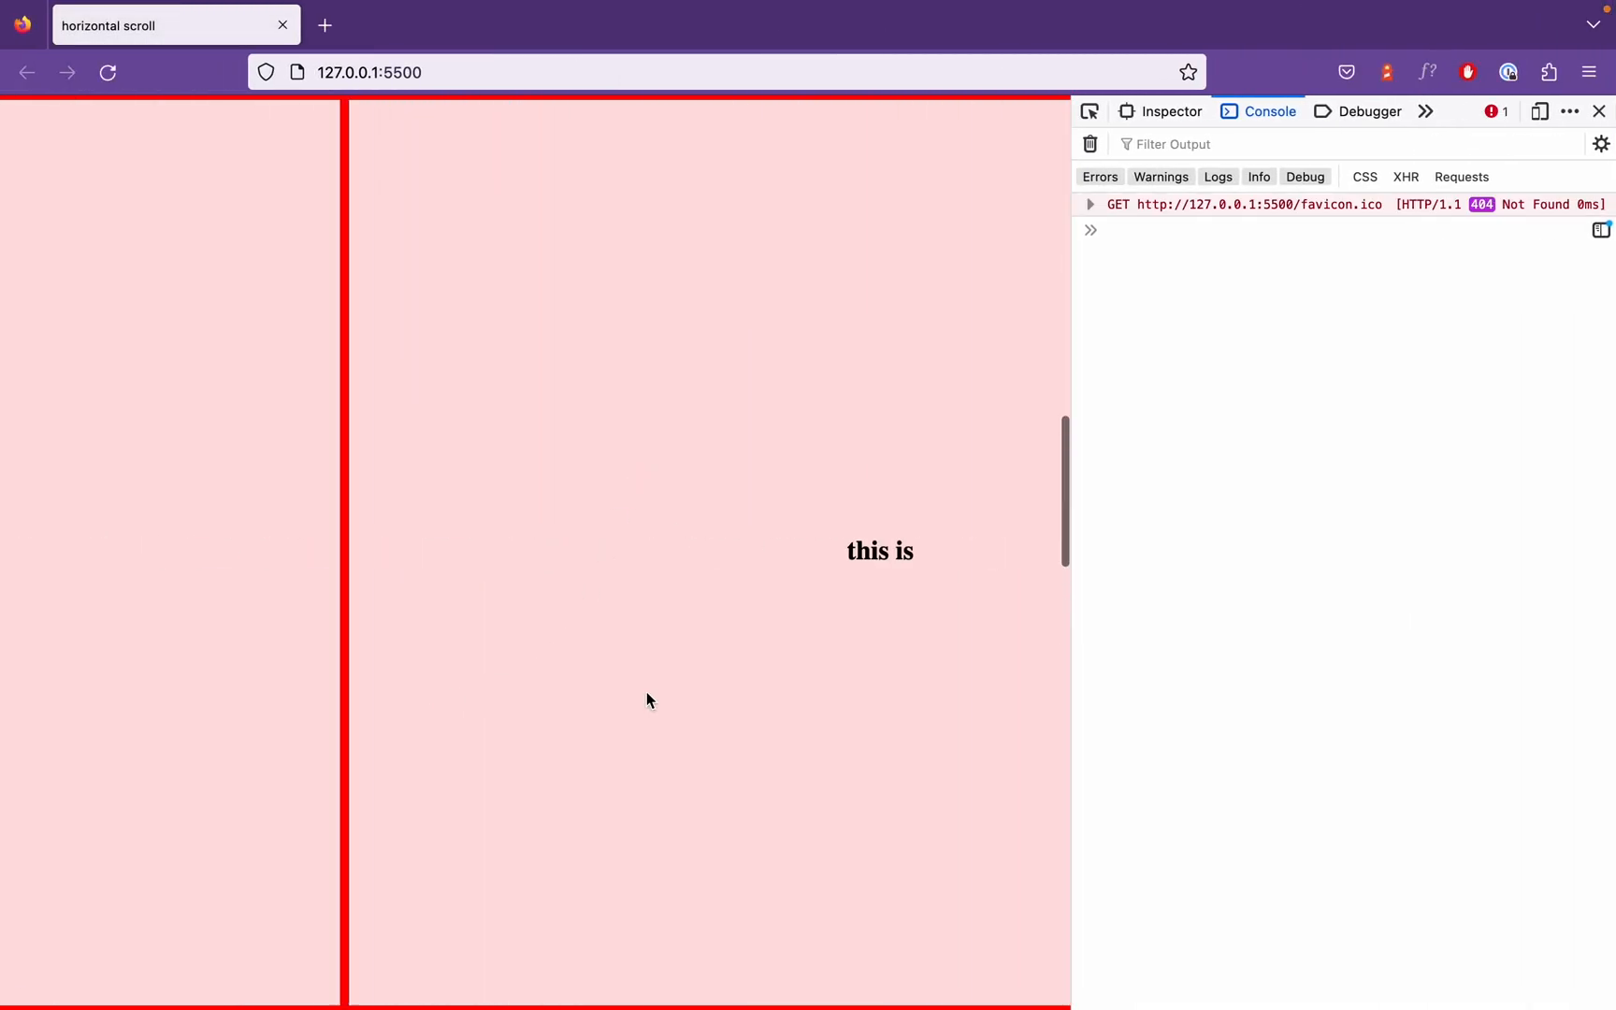
scroll(647, 698, "up", 5)
scroll(647, 698, "down", 5)
scroll(647, 697, "down", 5)
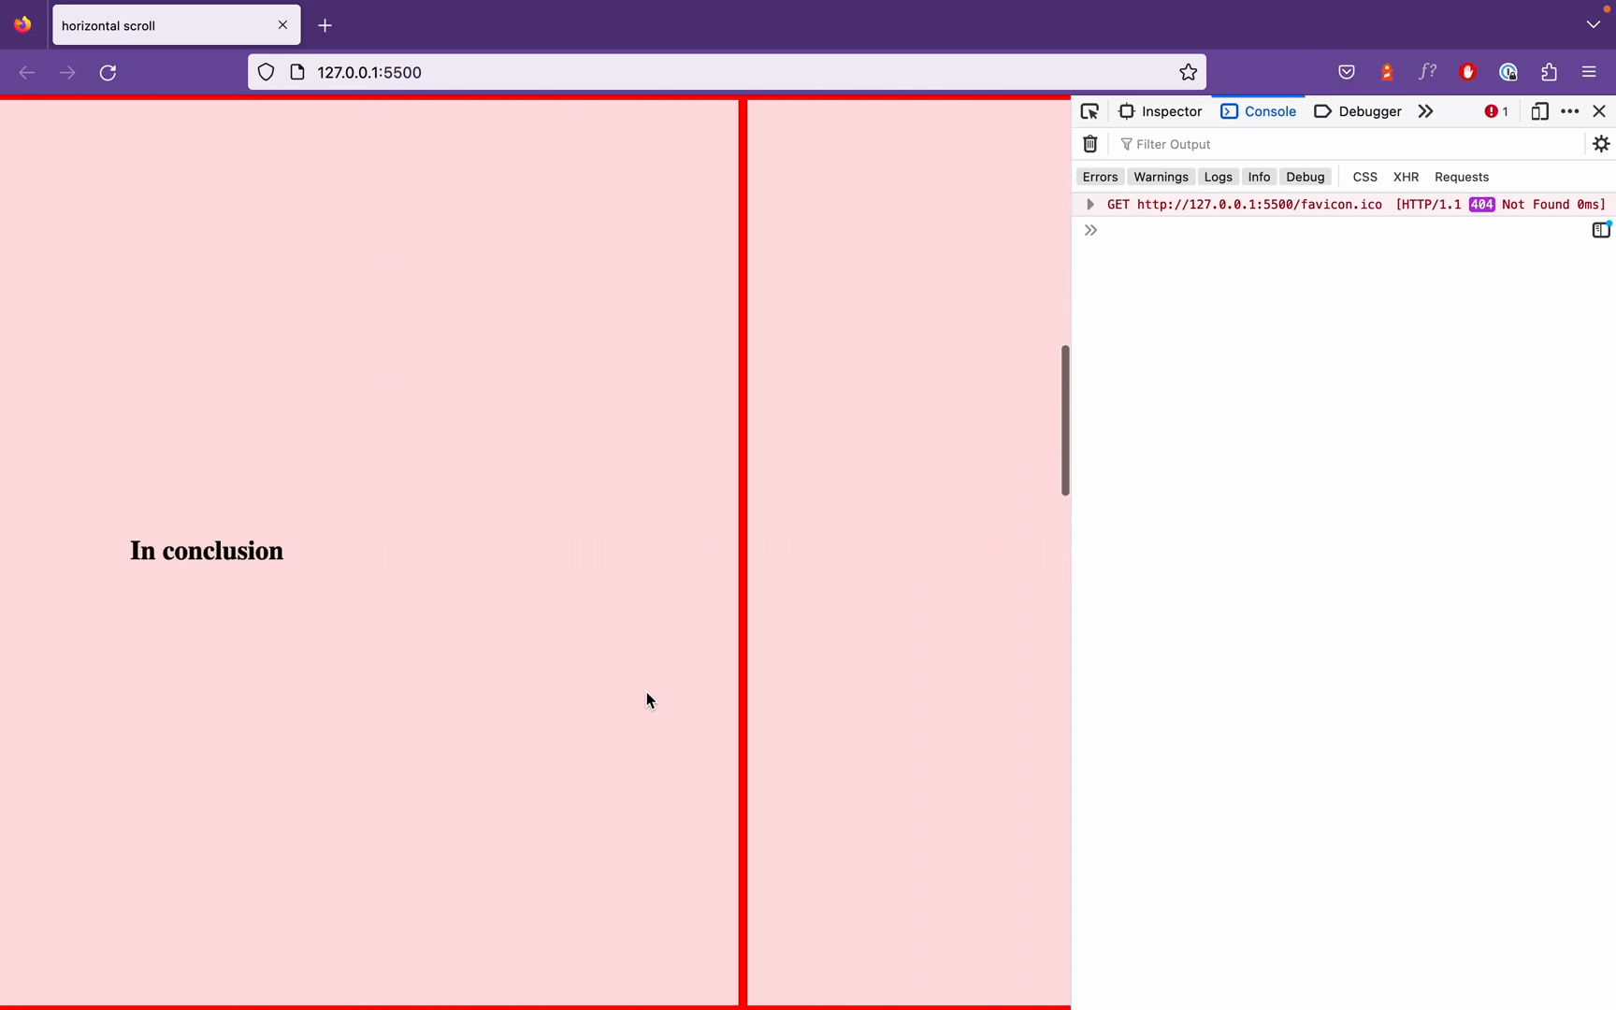
scroll(647, 698, "up", 5)
scroll(646, 699, "down", 5)
scroll(646, 698, "down", 5)
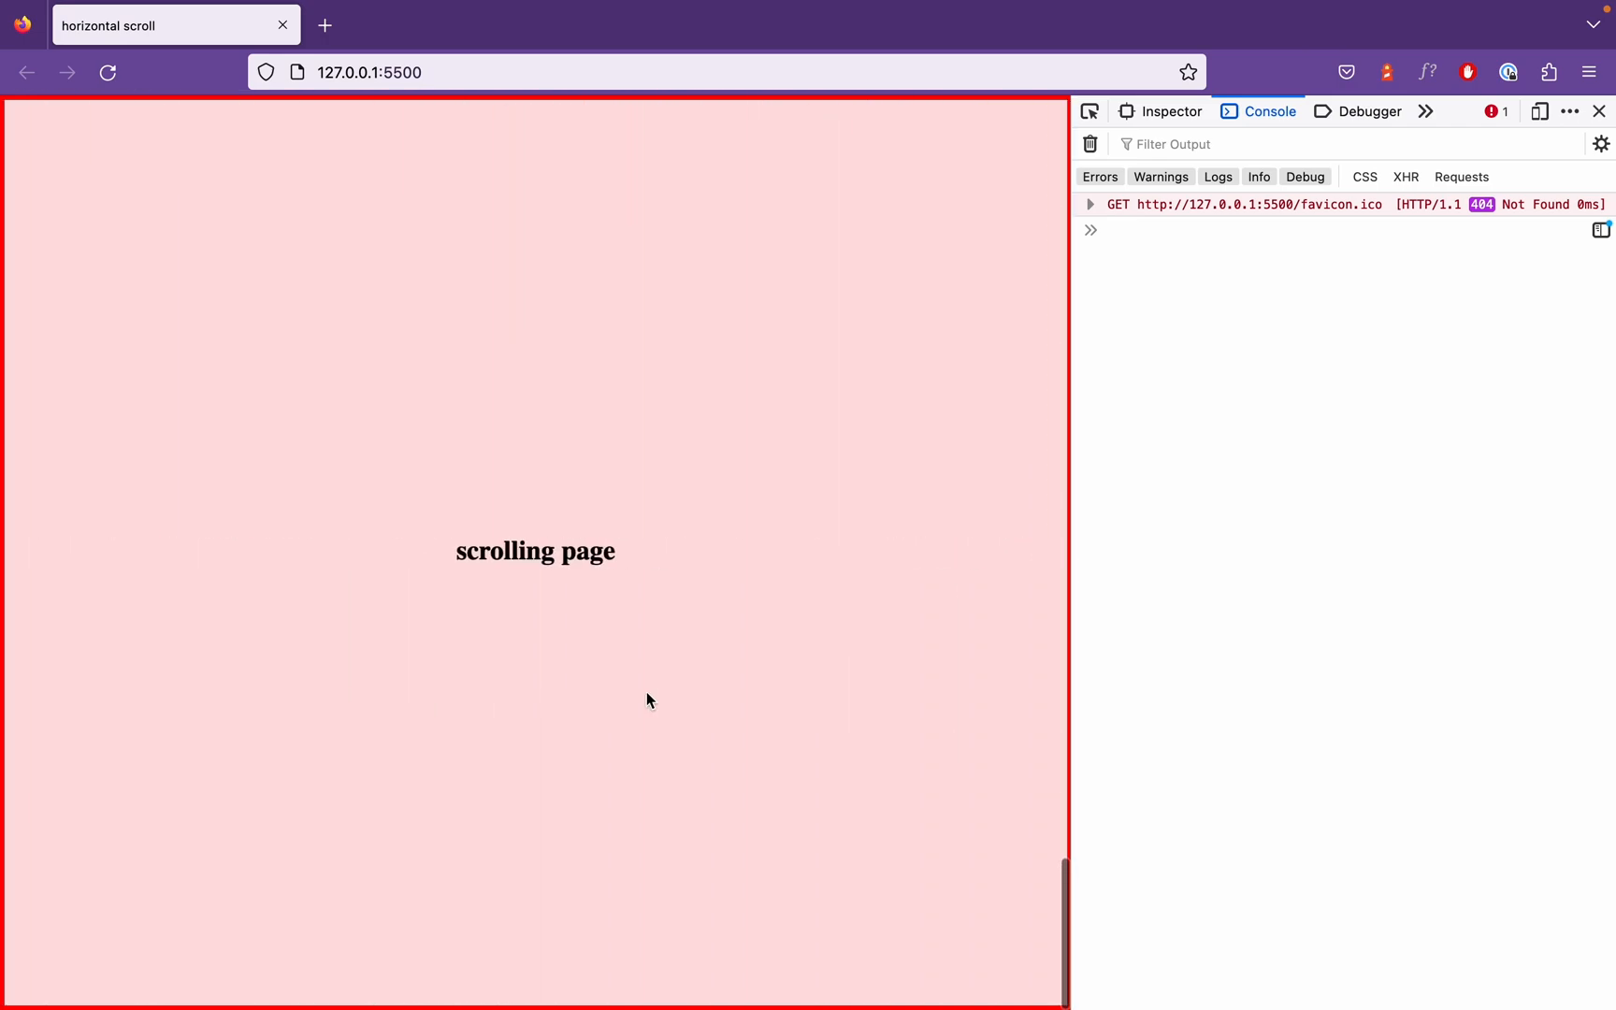
scroll(646, 698, "up", 5)
scroll(646, 705, "up", 5)
scroll(646, 707, "up", 5)
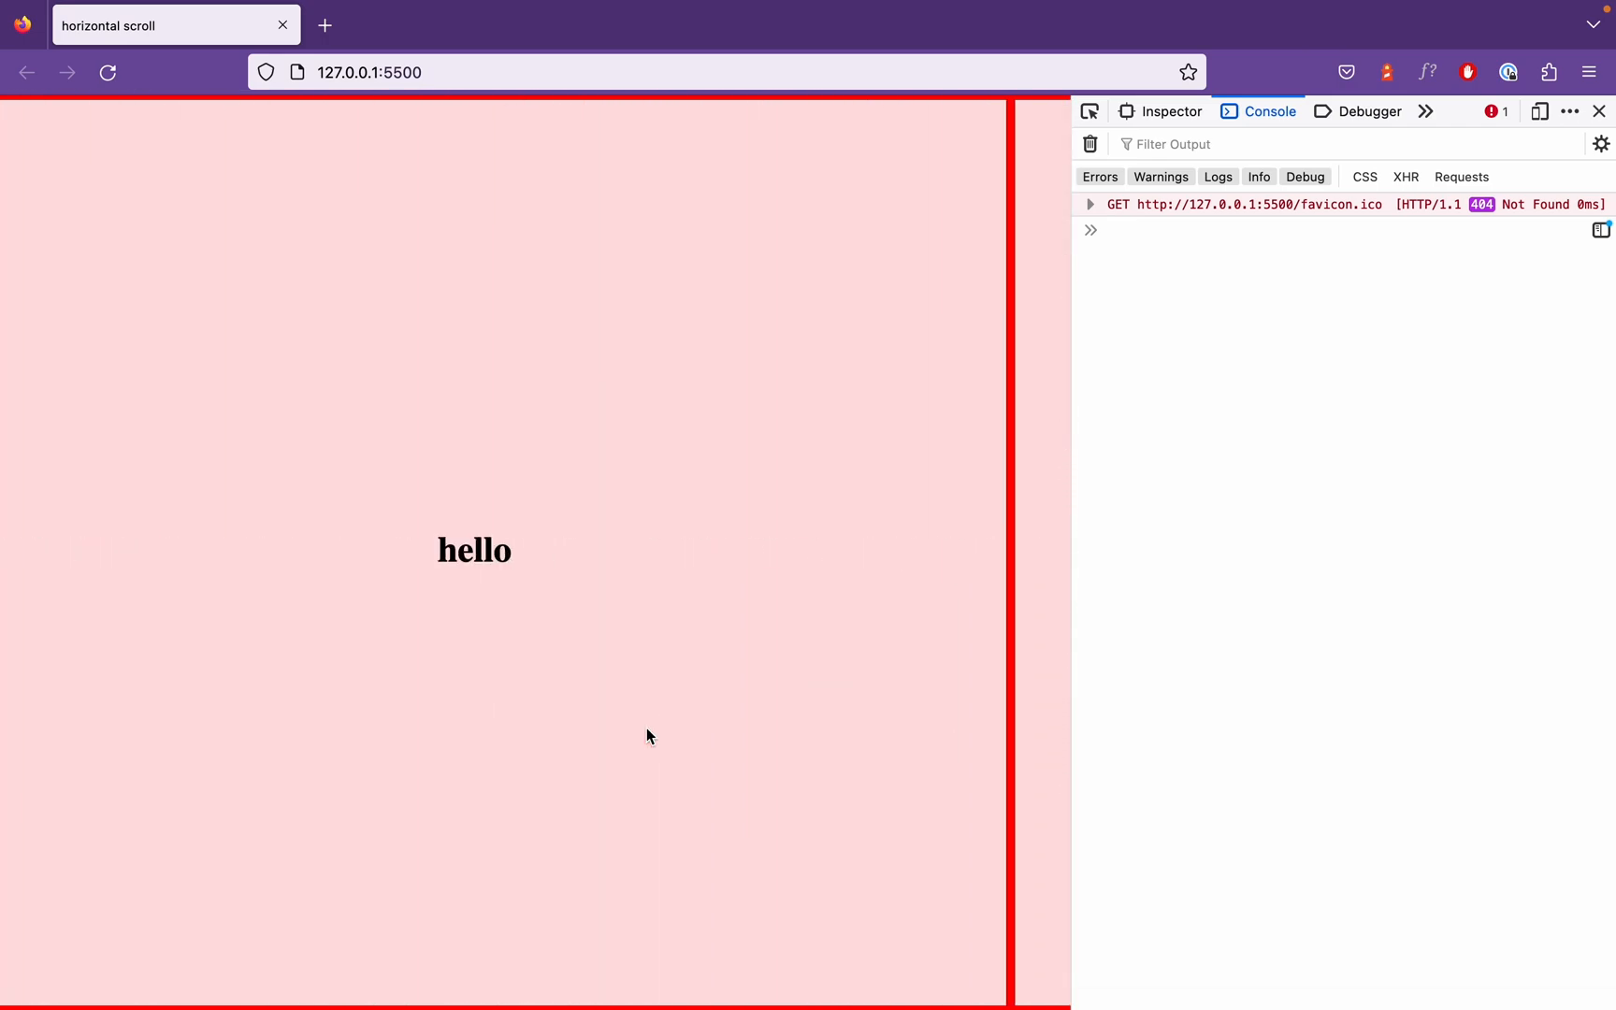
scroll(613, 808, "down", 5)
scroll(613, 808, "up", 5)
scroll(614, 808, "down", 2)
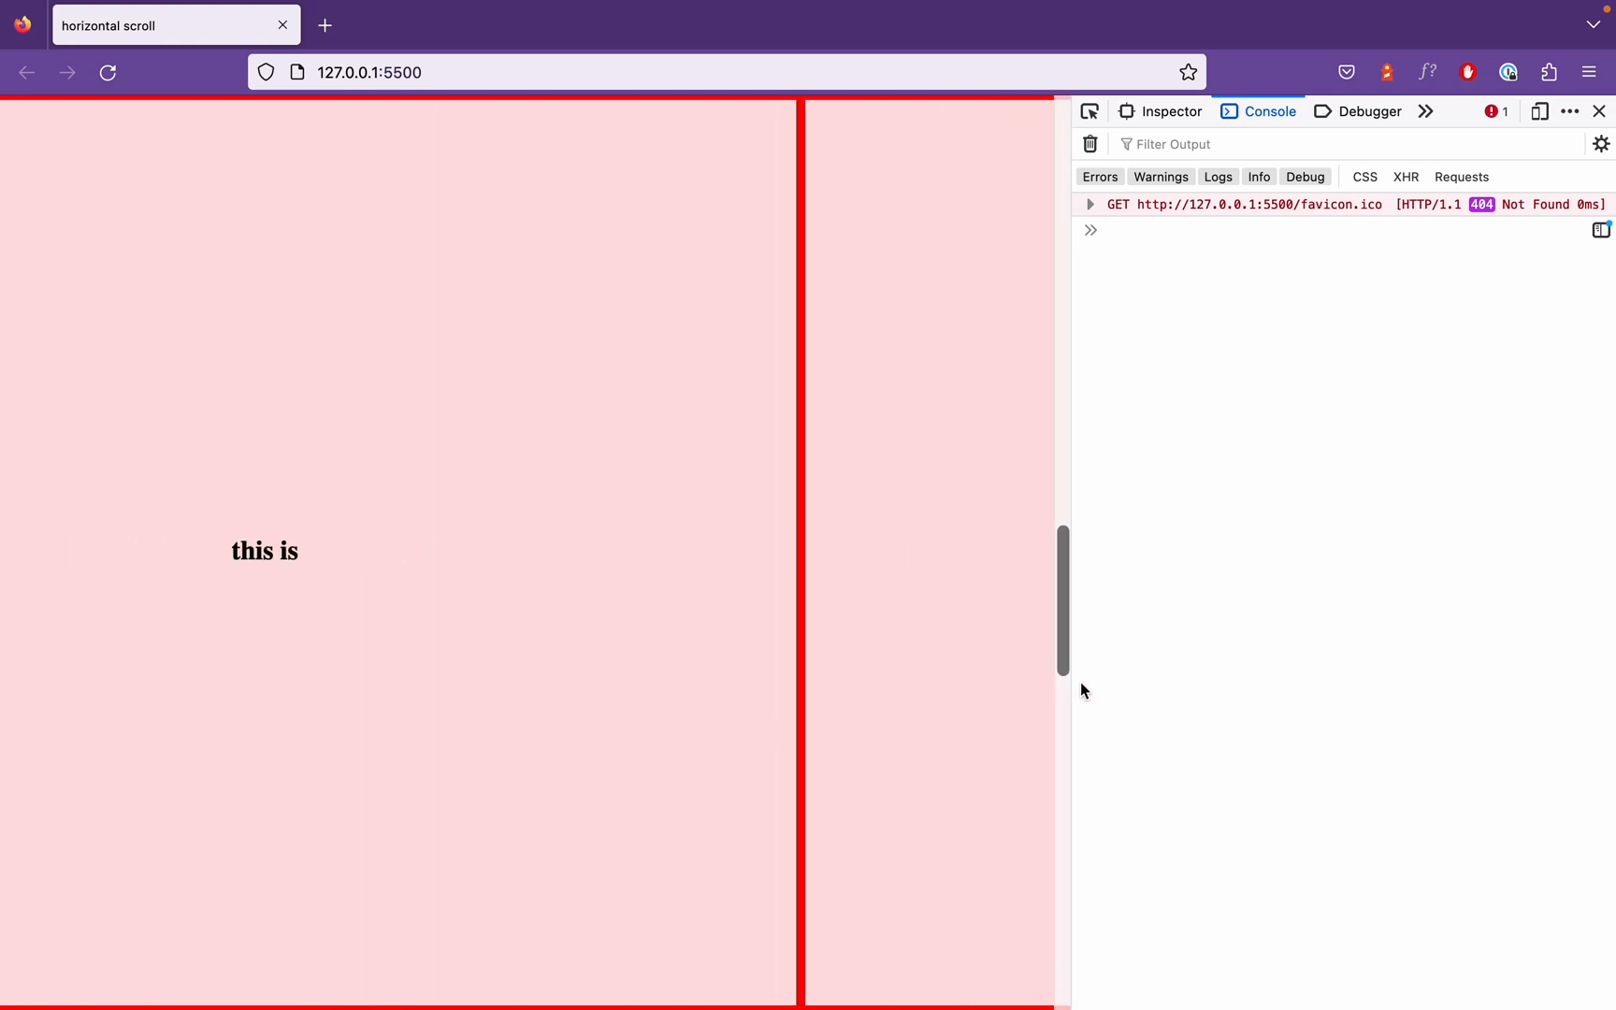
Widen then close developer tools so the sliding pink panels fill the Firefox window
left_click_drag(1079, 685, 959, 690)
scroll(606, 671, "down", 5)
scroll(558, 374, "down", 5)
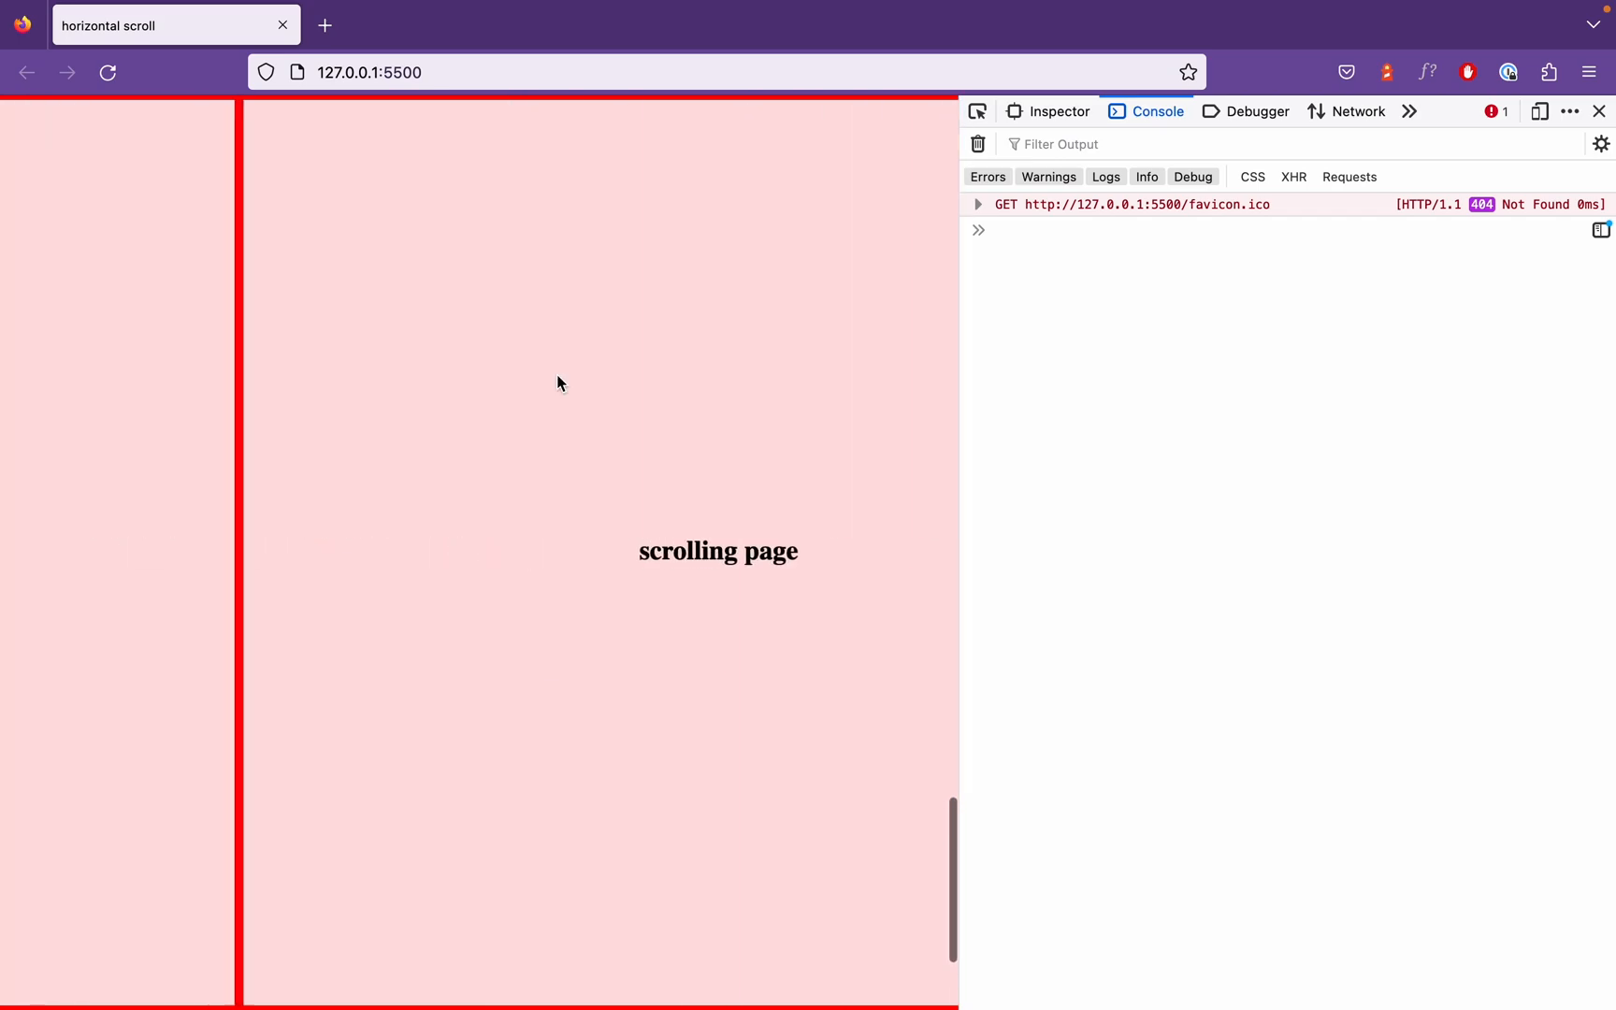
scroll(558, 400, "up", 3)
scroll(558, 400, "up", 5)
scroll(556, 400, "up", 5)
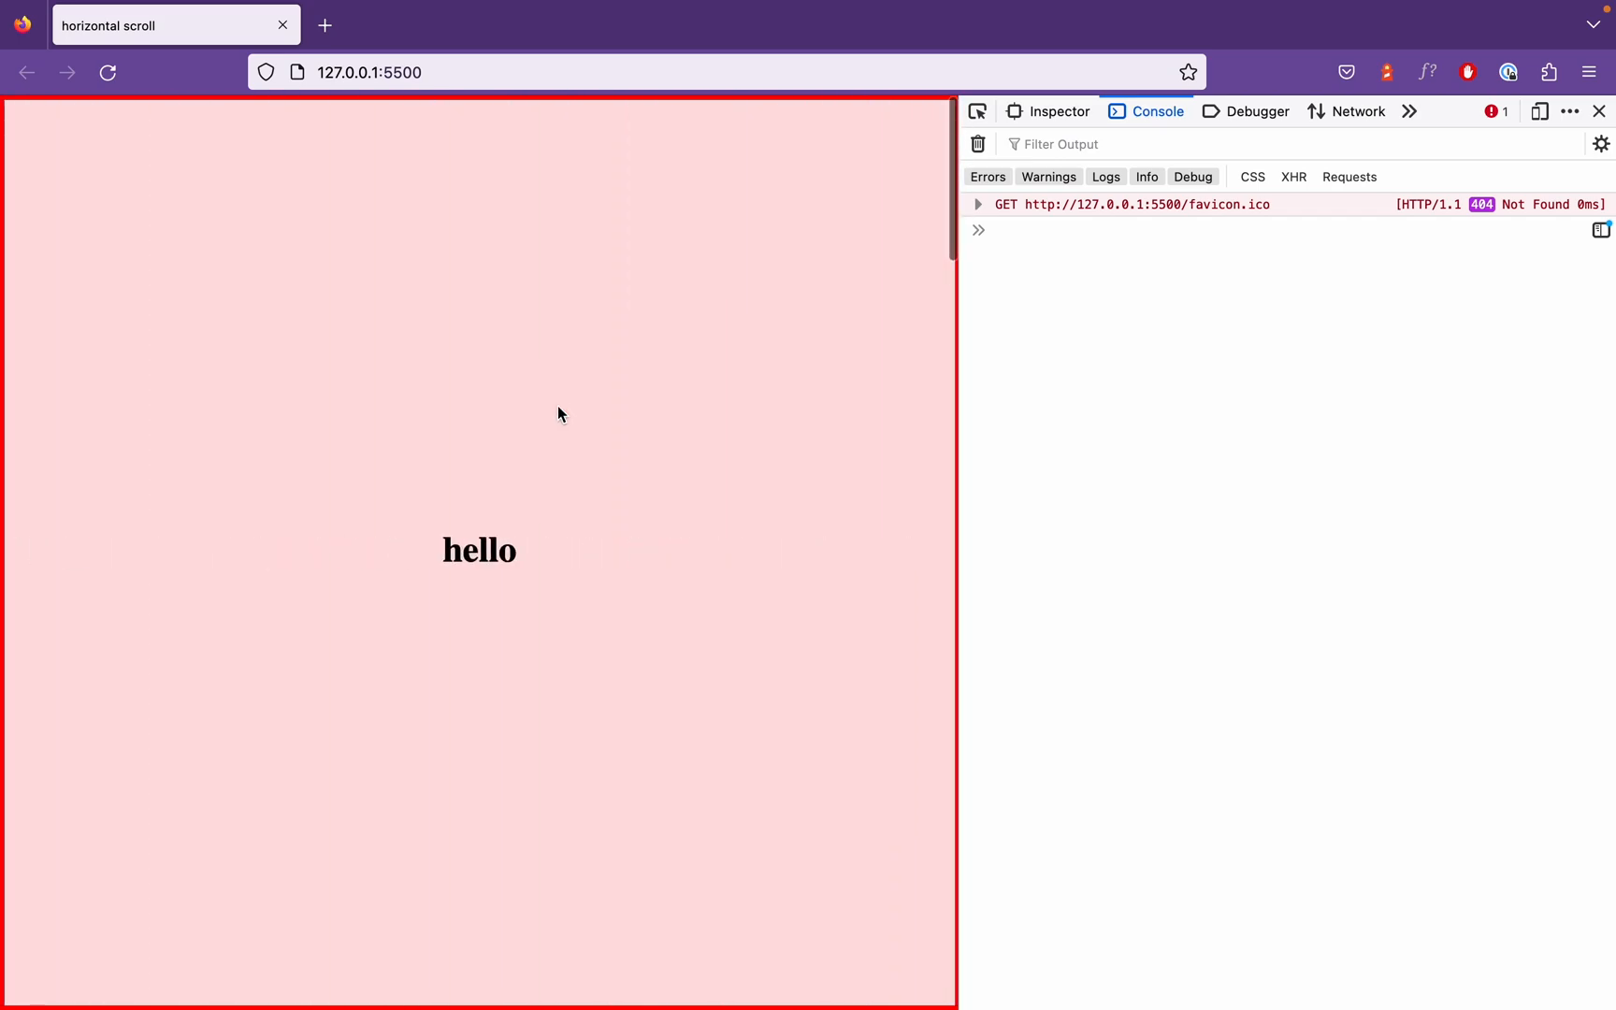
scroll(557, 405, "down", 8)
scroll(557, 405, "down", 5)
scroll(557, 406, "up", 5)
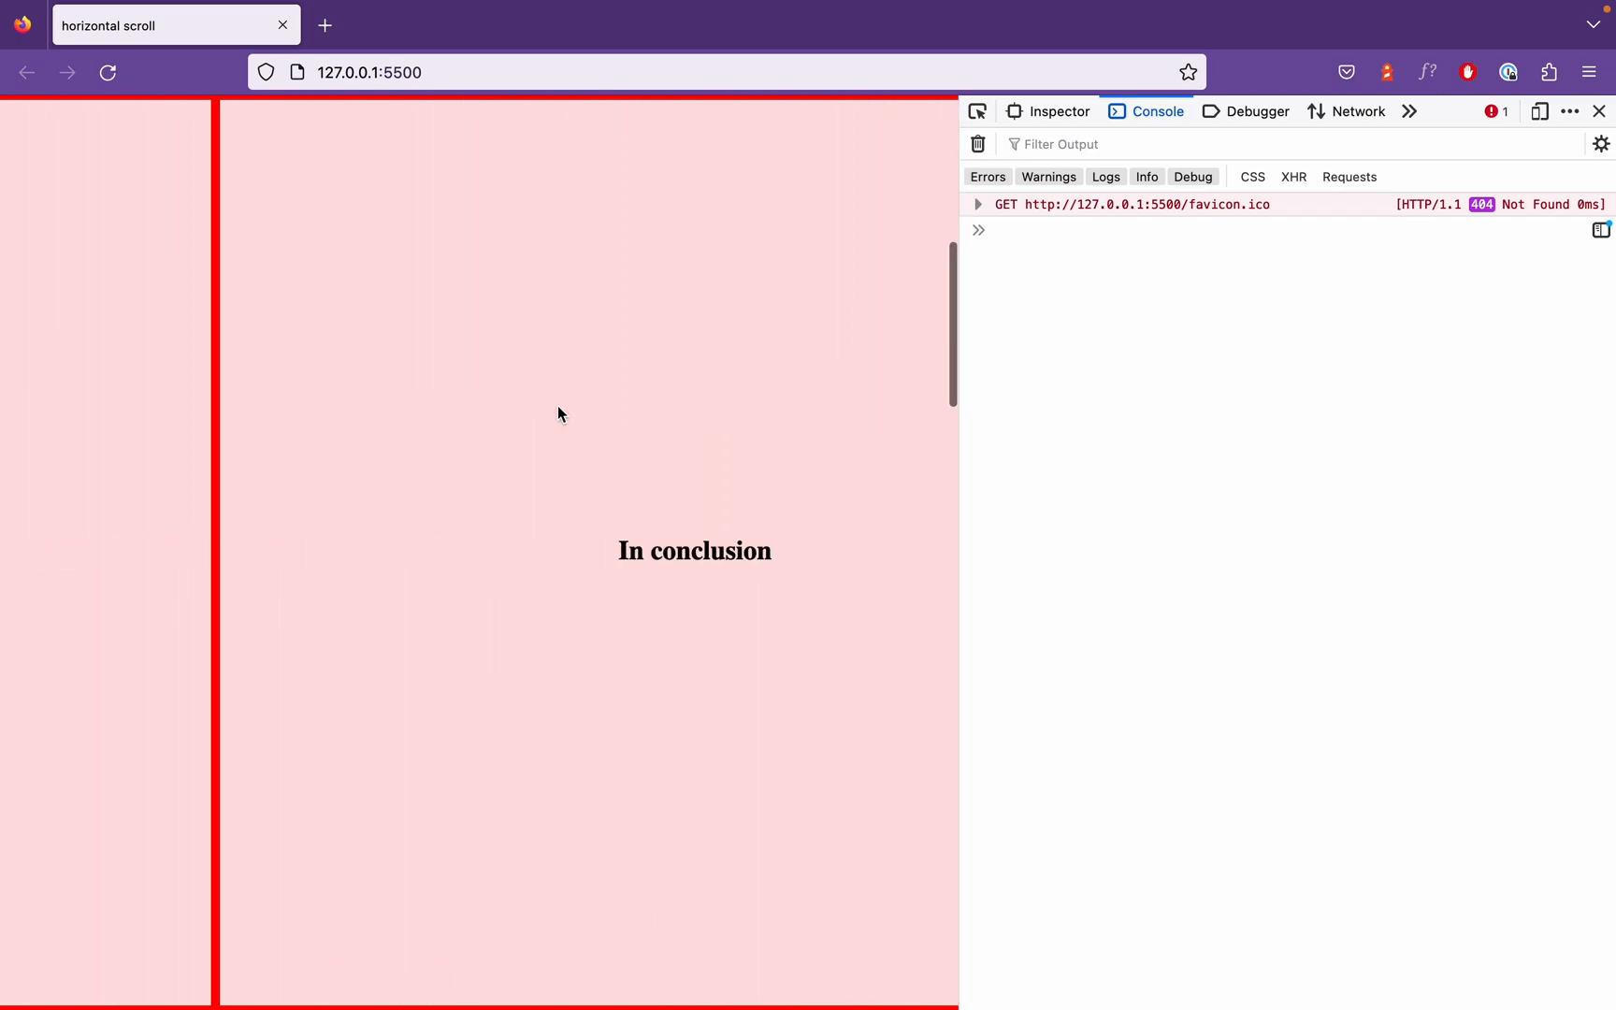
key("F12")
scroll(986, 430, "up", 5)
scroll(988, 430, "up", 3)
scroll(987, 429, "up", 5)
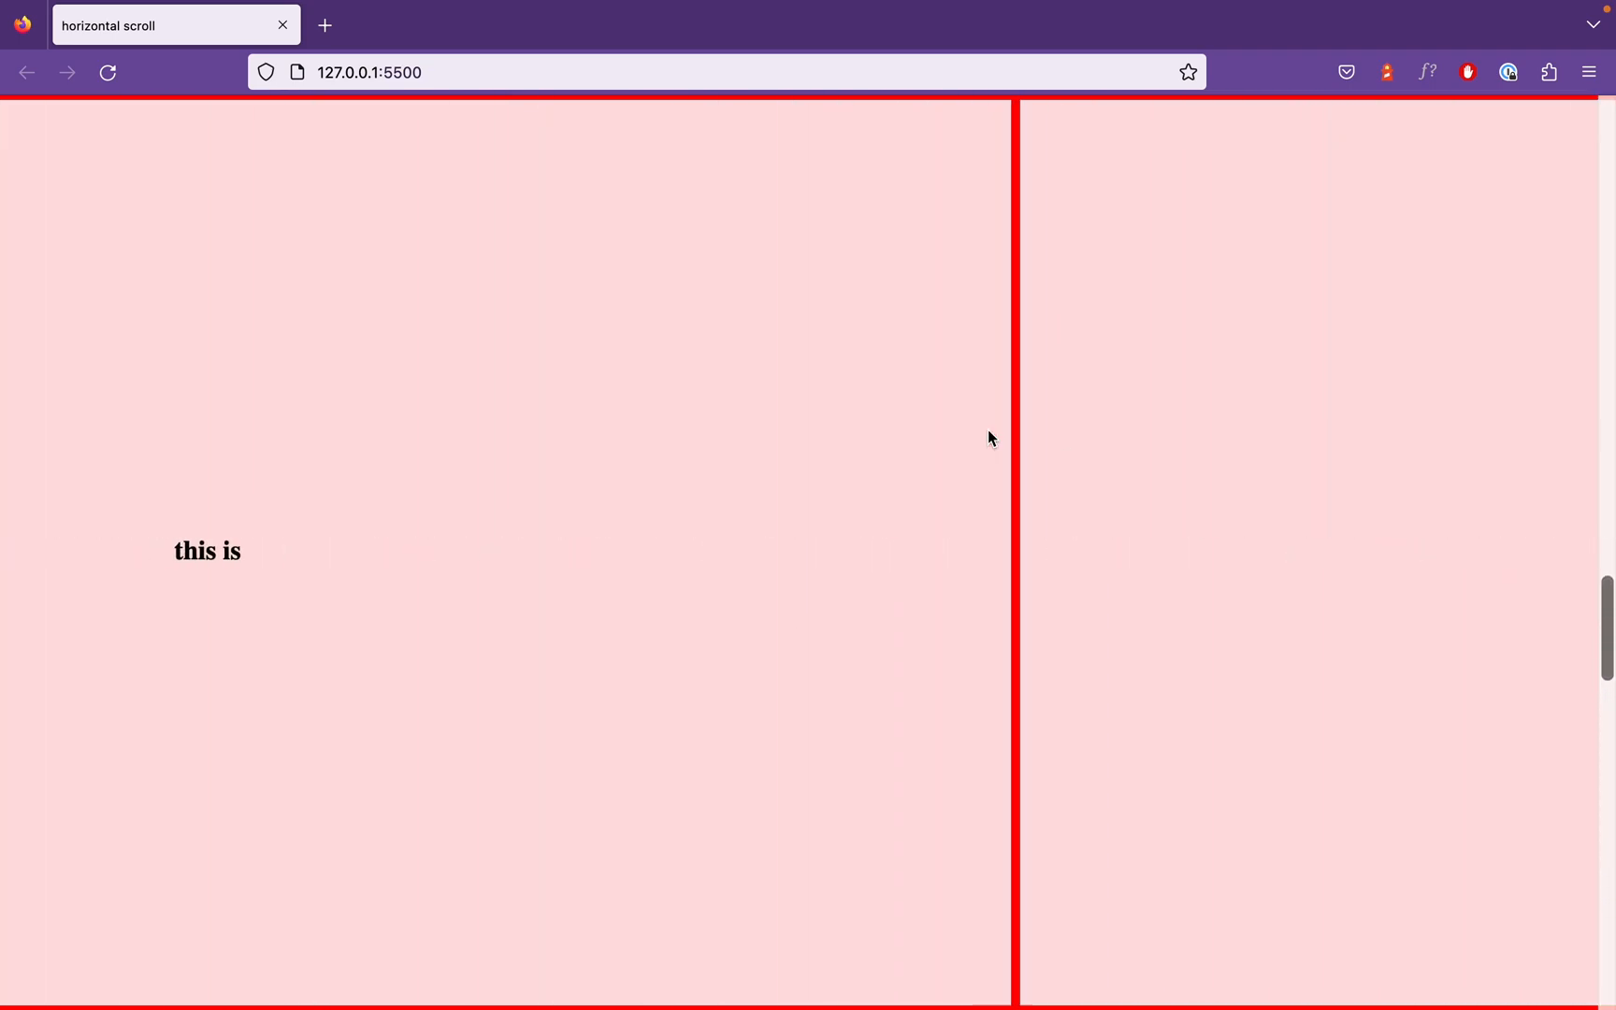
scroll(987, 429, "up", 2)
scroll(987, 430, "up", 5)
scroll(987, 430, "up", 3)
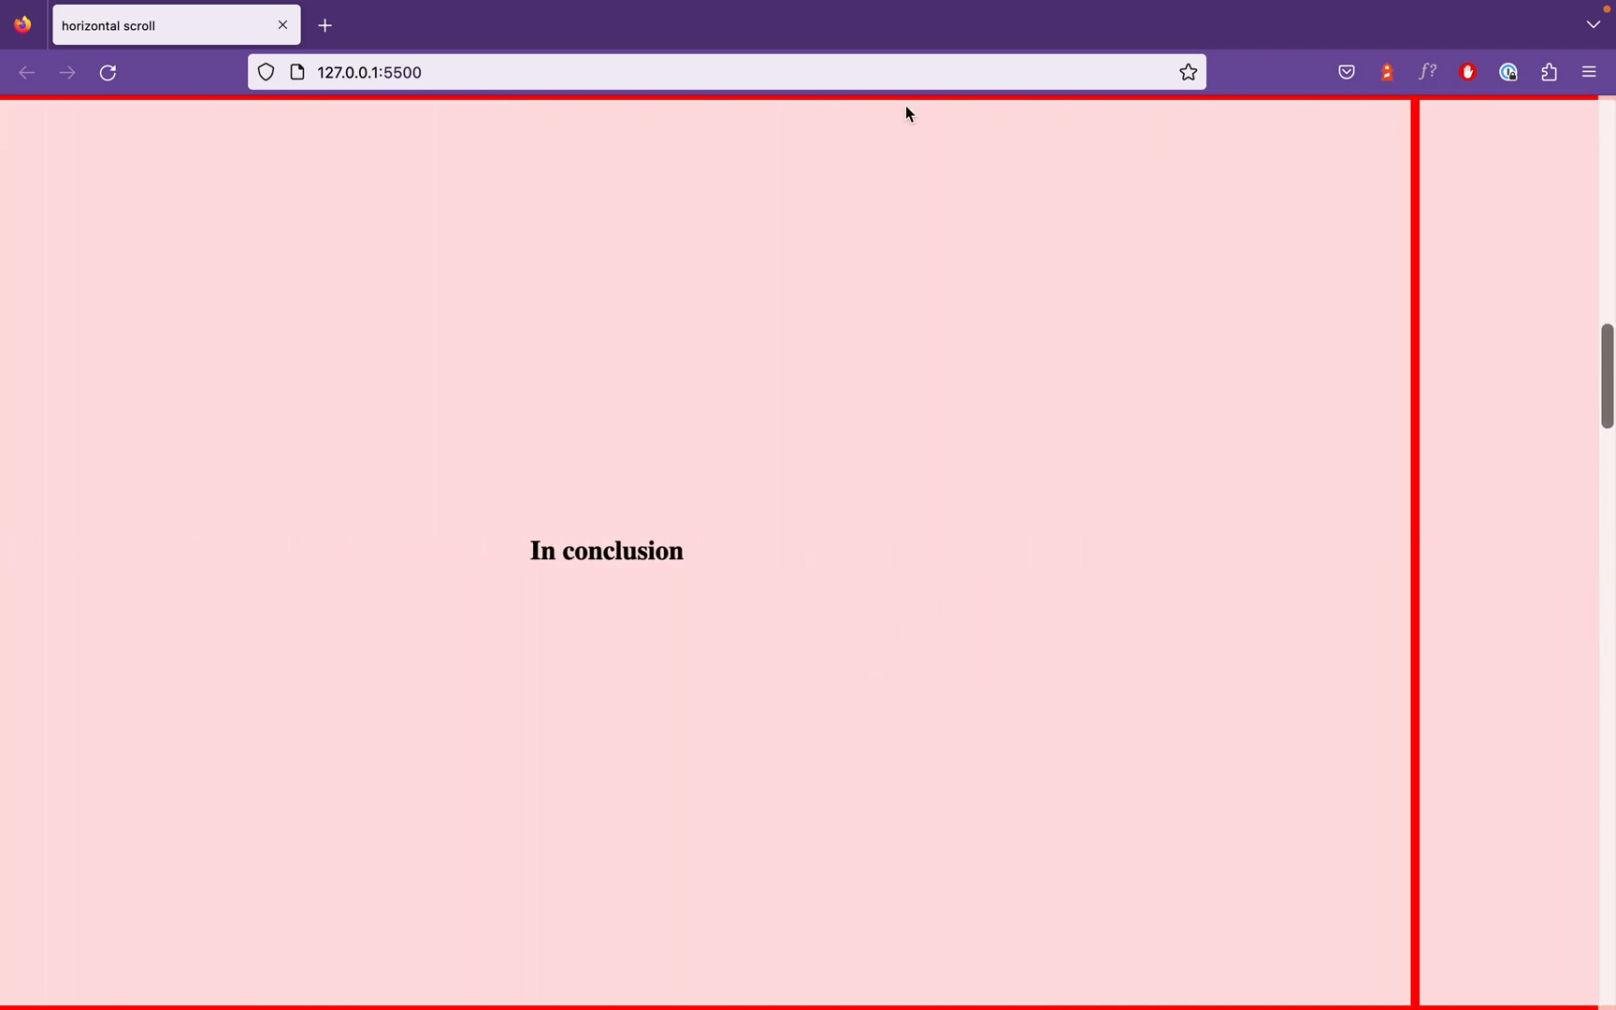
scroll(839, 773, "down", 5)
scroll(839, 772, "down", 5)
scroll(838, 773, "down", 5)
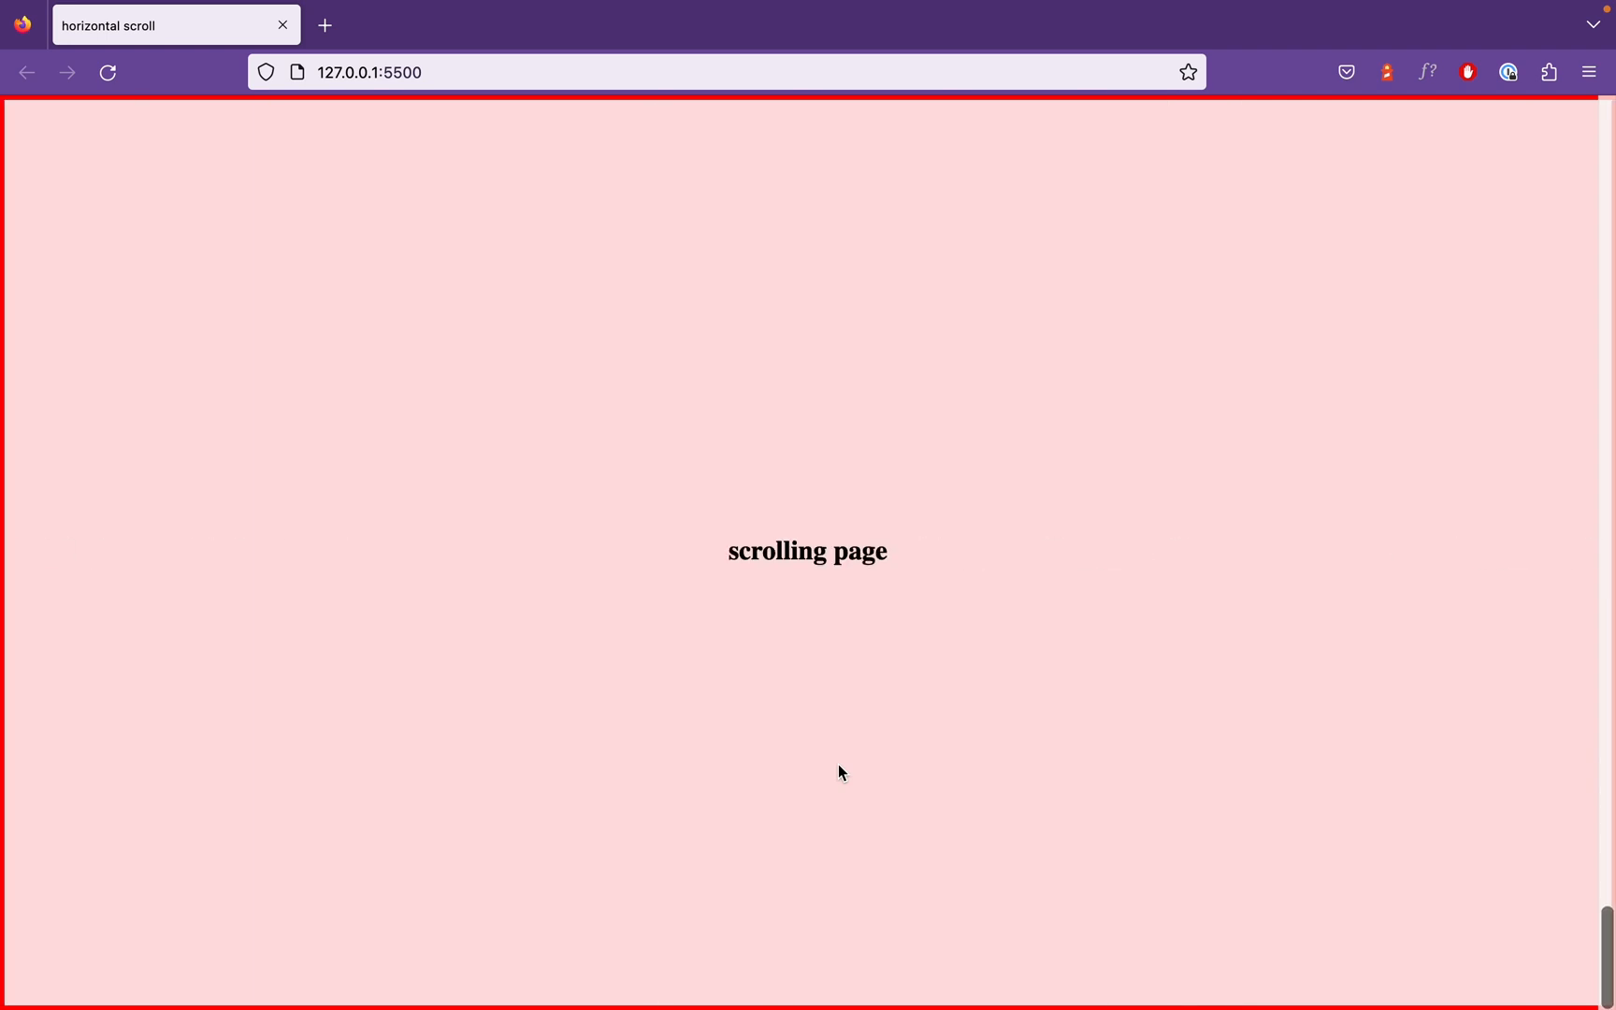
scroll(838, 773, "up", 4)
scroll(838, 772, "up", 5)
scroll(782, 724, "up", 2)
Switch desktops back to Visual Studio Code showing main.js from line 1
key("ctrl+Left")
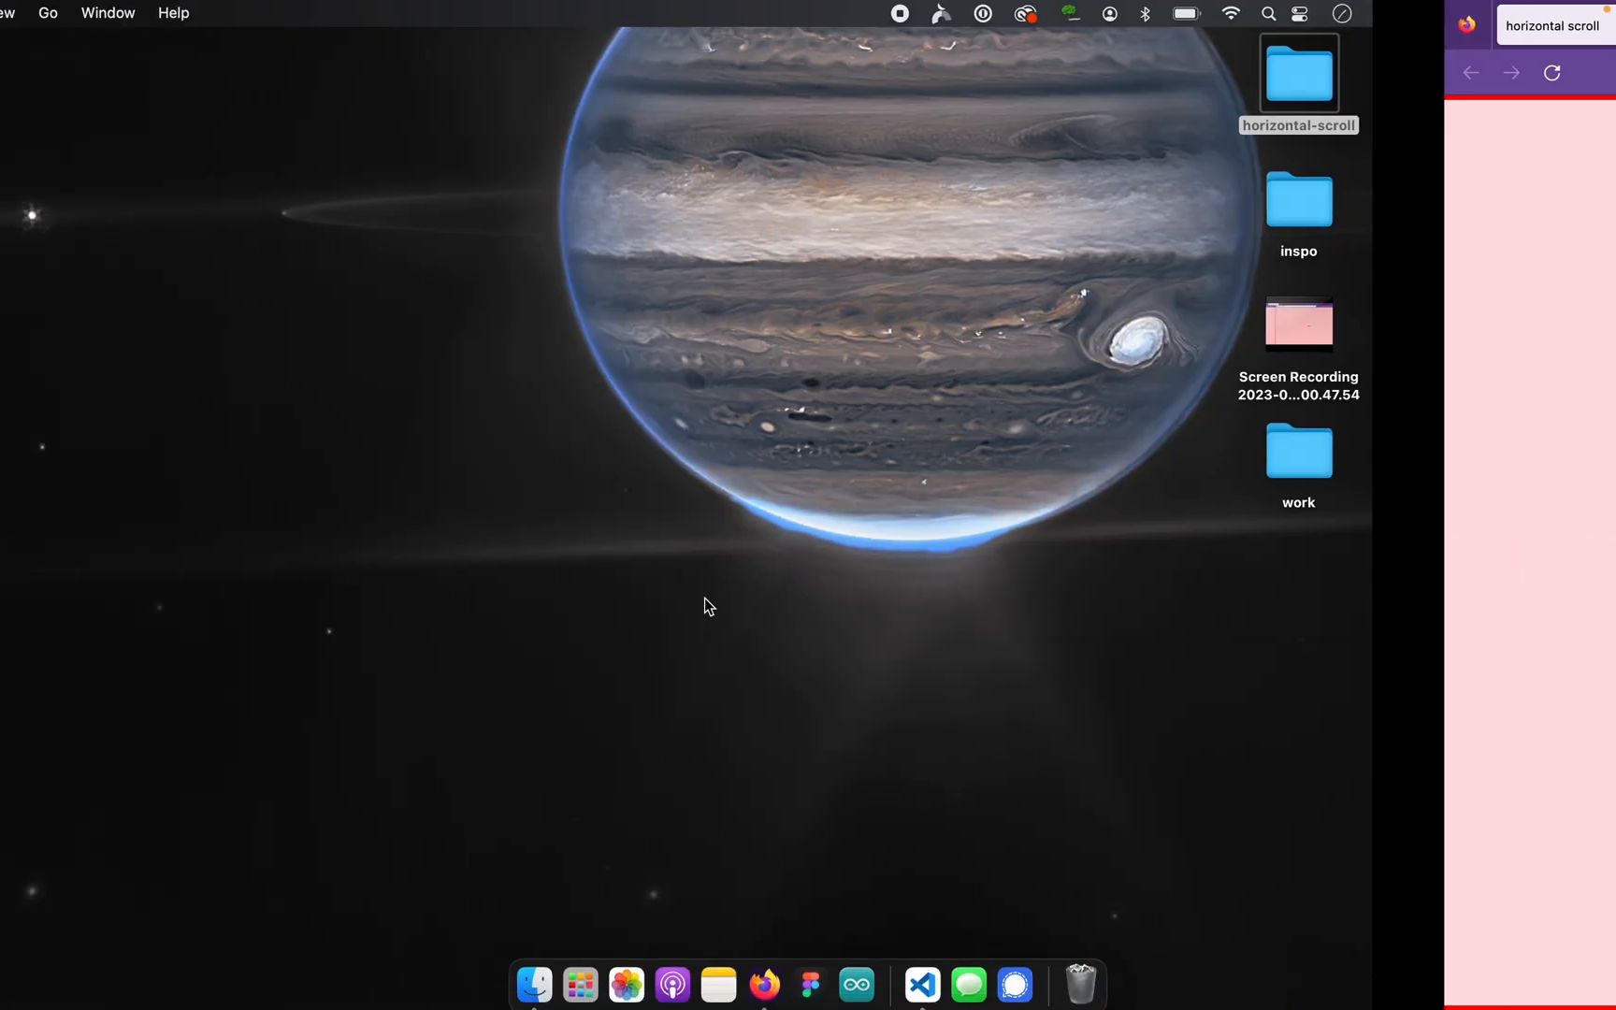
key("ctrl+Right")
key("ctrl+Left")
scroll(884, 505, "up", 5)
scroll(884, 505, "up", 5)
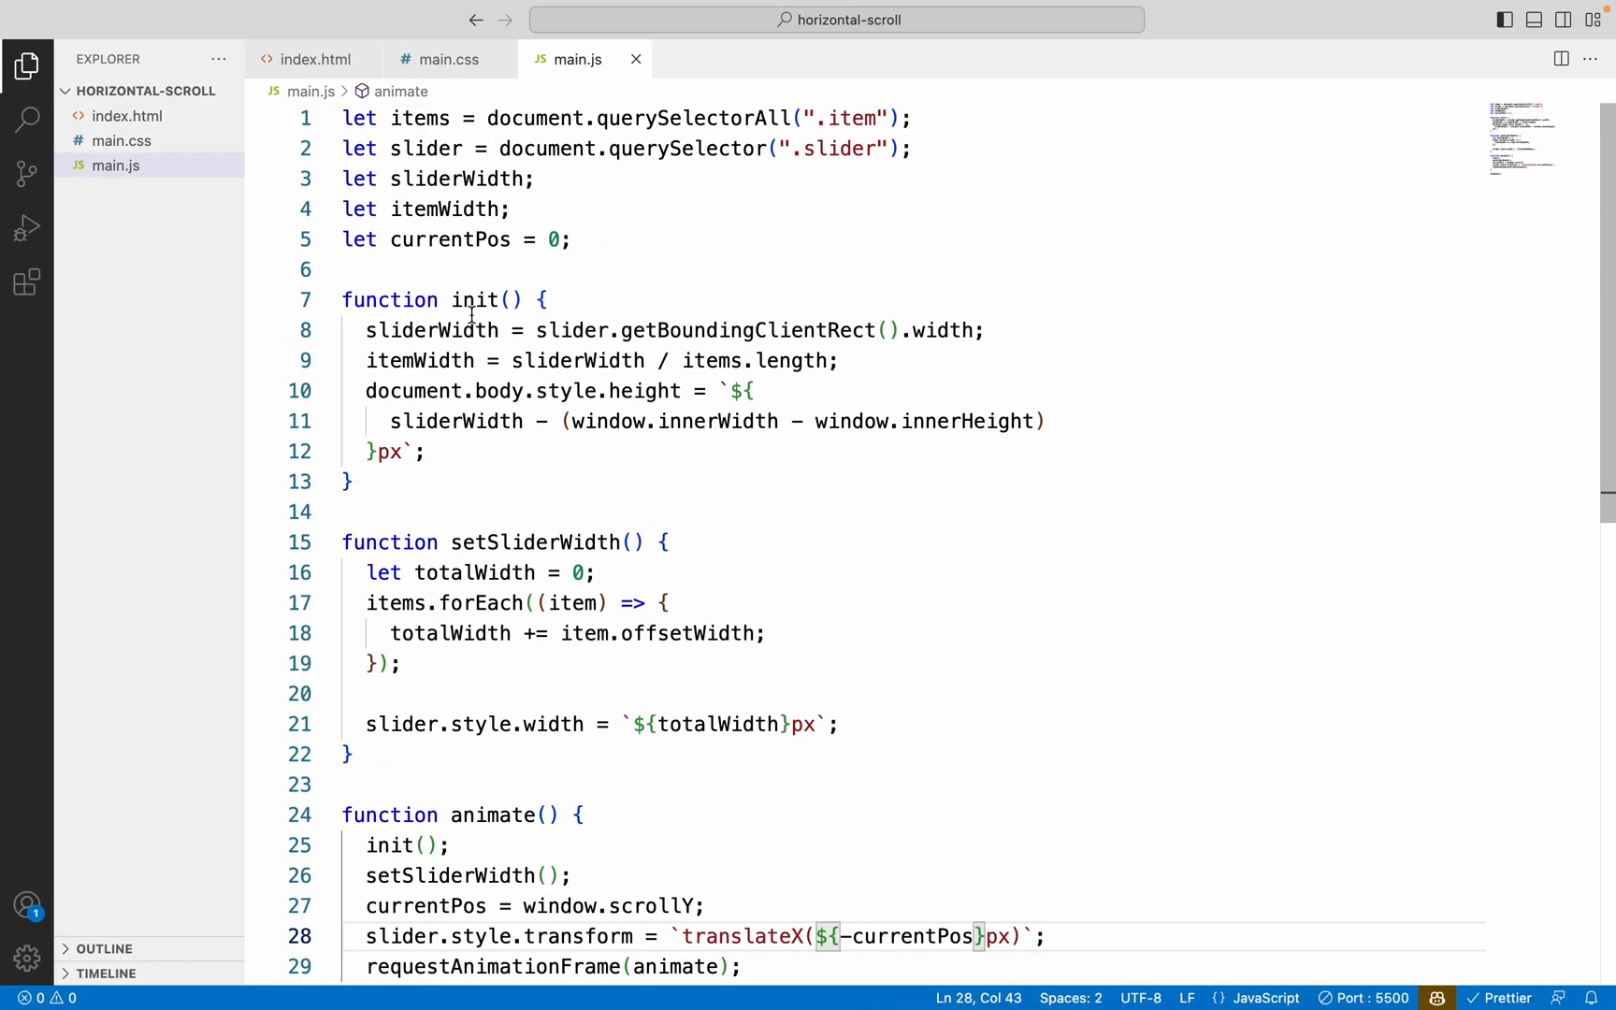